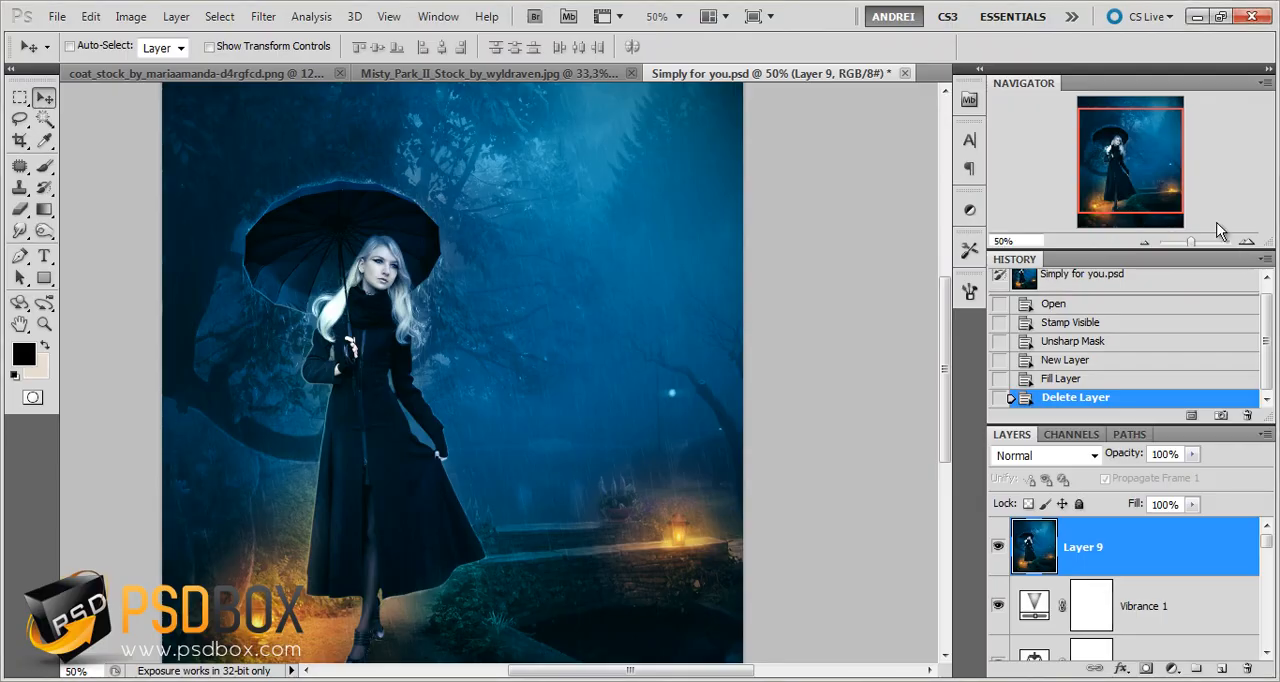
# Look over the finished composite Simply for you.psd and close that document
pyautogui.hotkey('ctrl', '+')
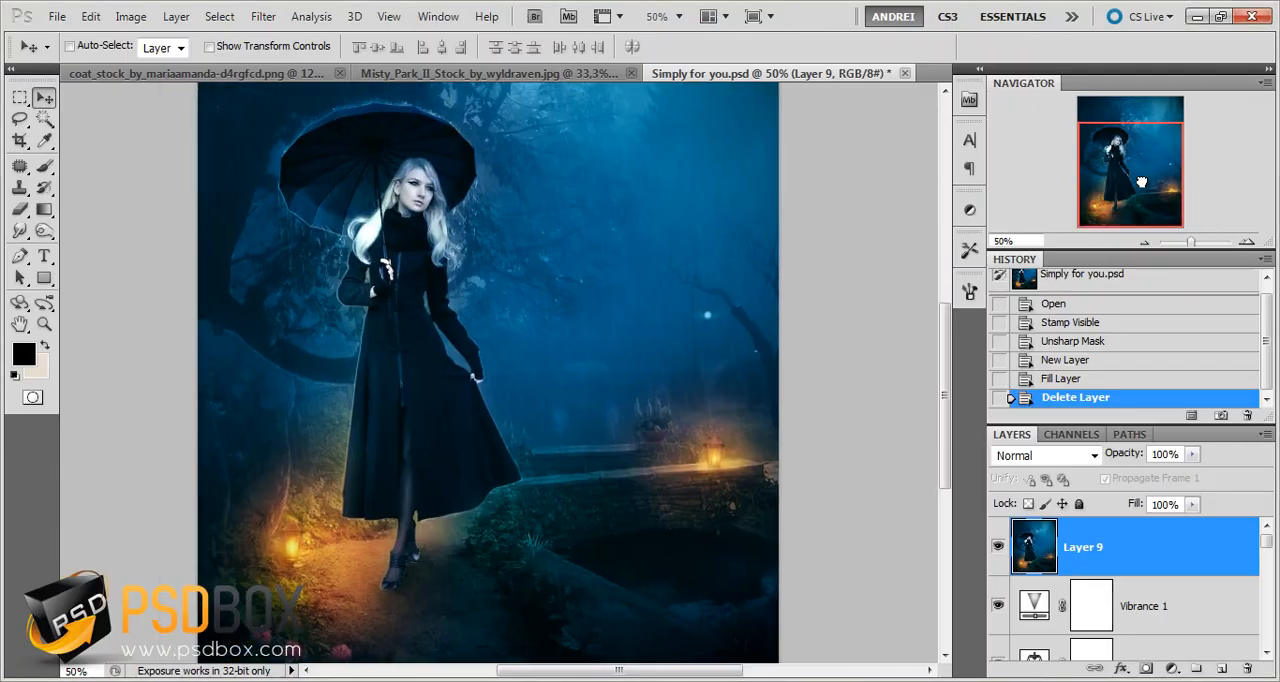
pyautogui.moveTo(1143, 178)
pyautogui.mouseDown()
pyautogui.moveTo(1148, 155)
pyautogui.moveTo(1135, 172)
pyautogui.mouseUp()
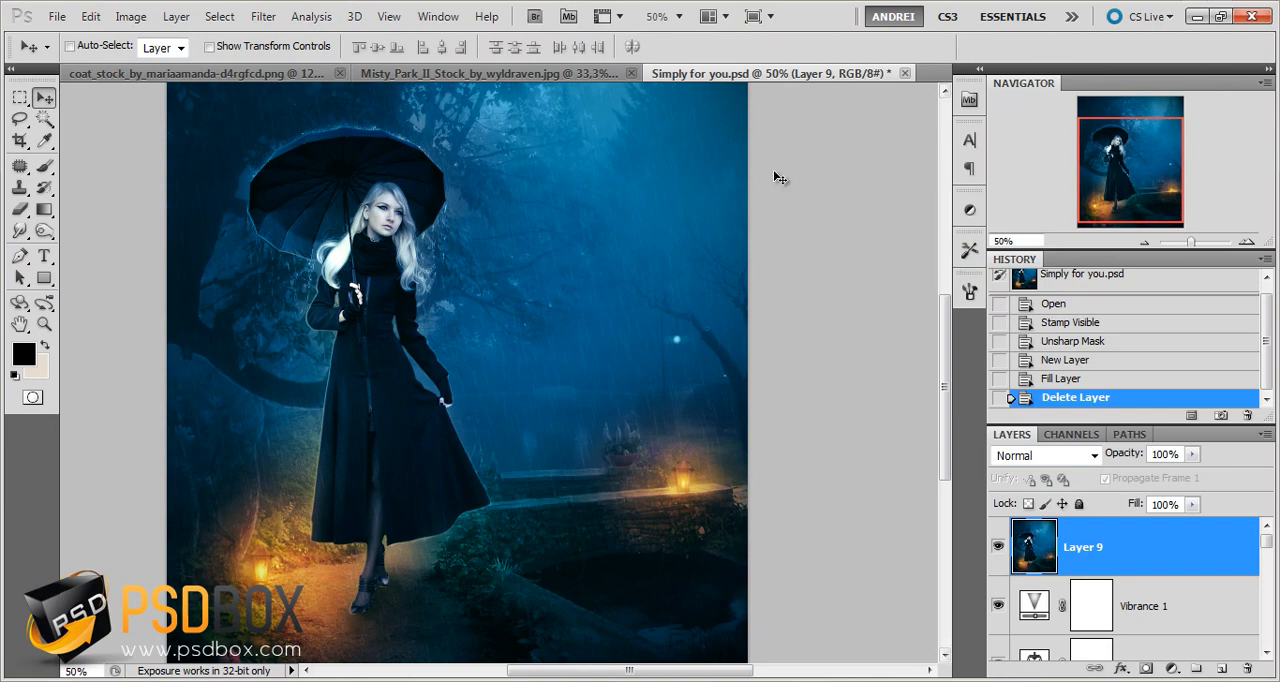
pyautogui.click(904, 73)
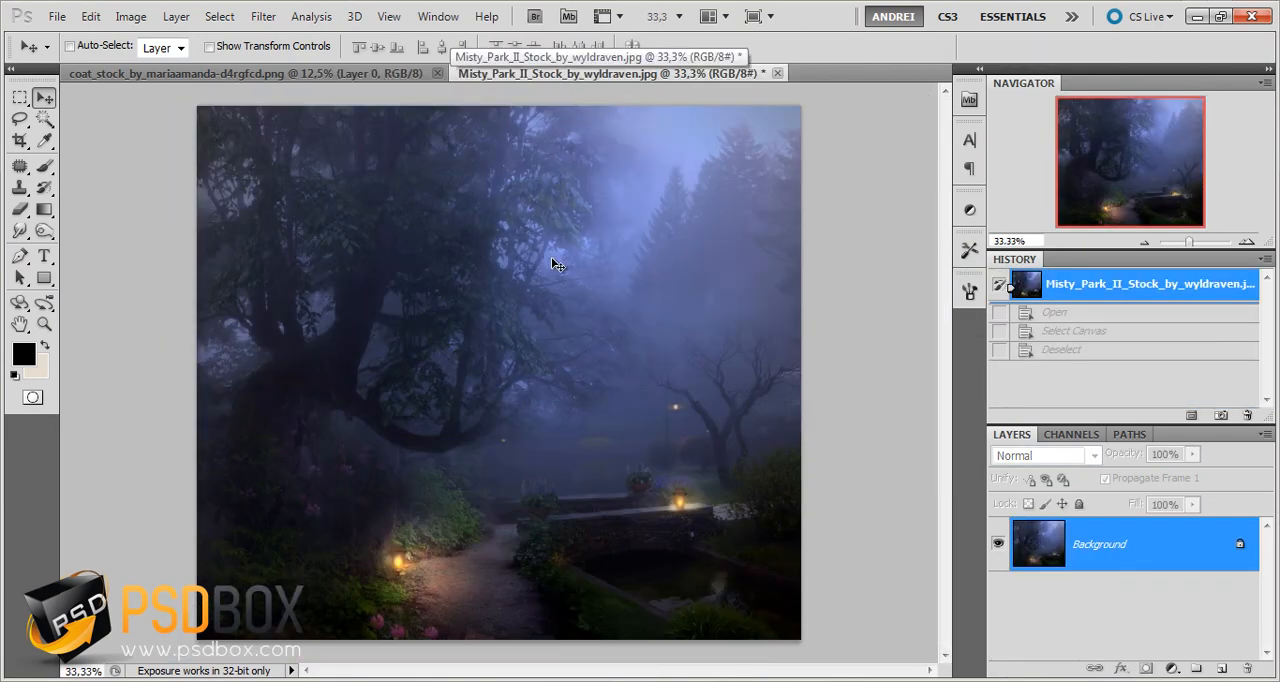
# Copy the whole cut-out woman from the coat_stock PNG and paste her into the Misty_Park_II_Stock_by_wyldraven.jpg document
pyautogui.click(357, 70)
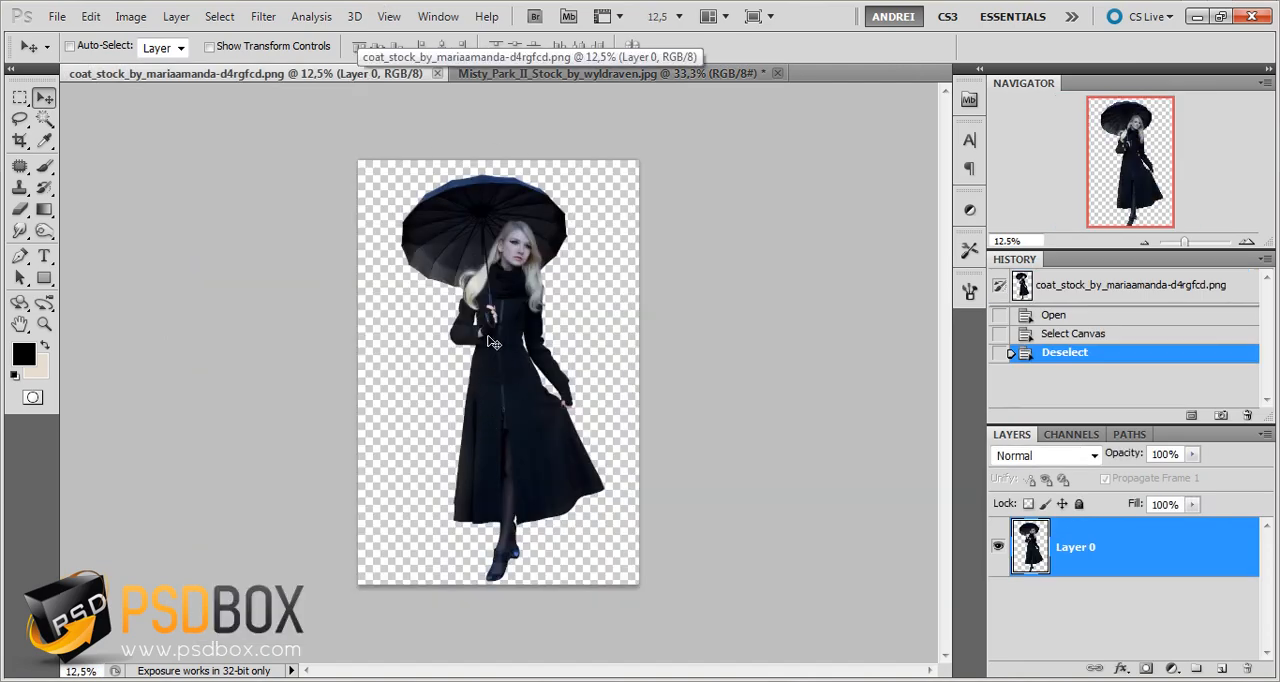
pyautogui.hotkey('ctrl', 'a')
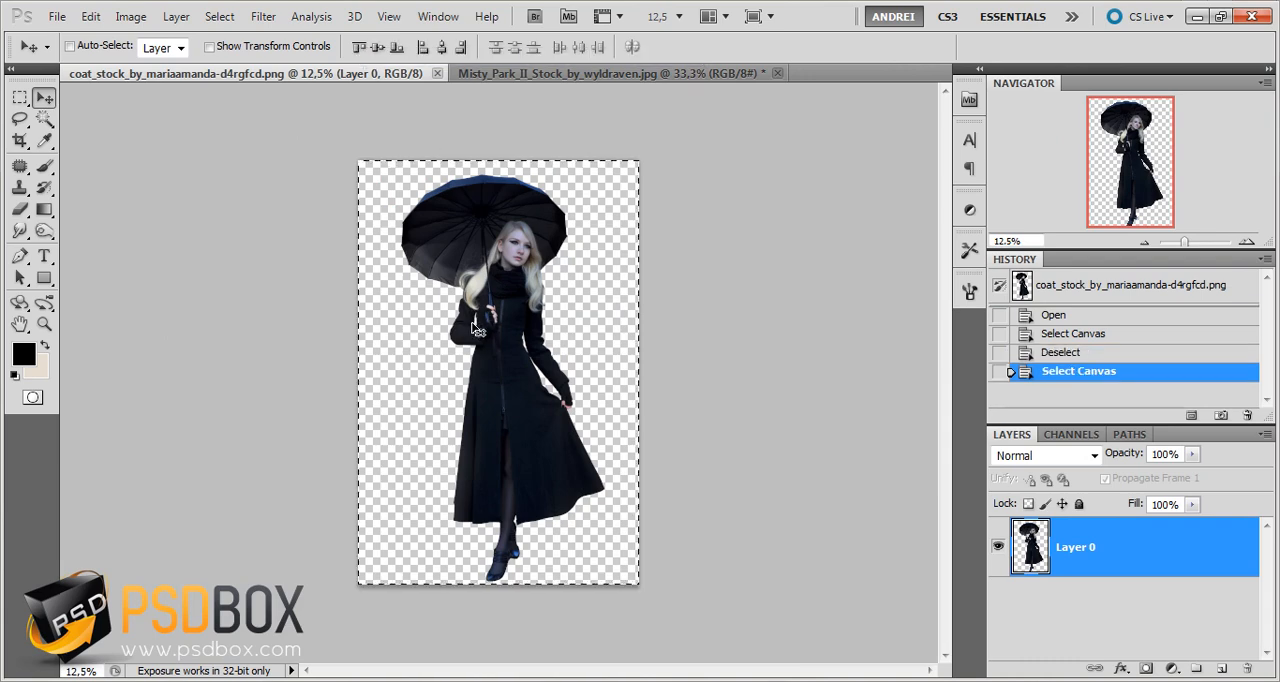
pyautogui.moveTo(520, 355); pyautogui.dragTo(545, 442)
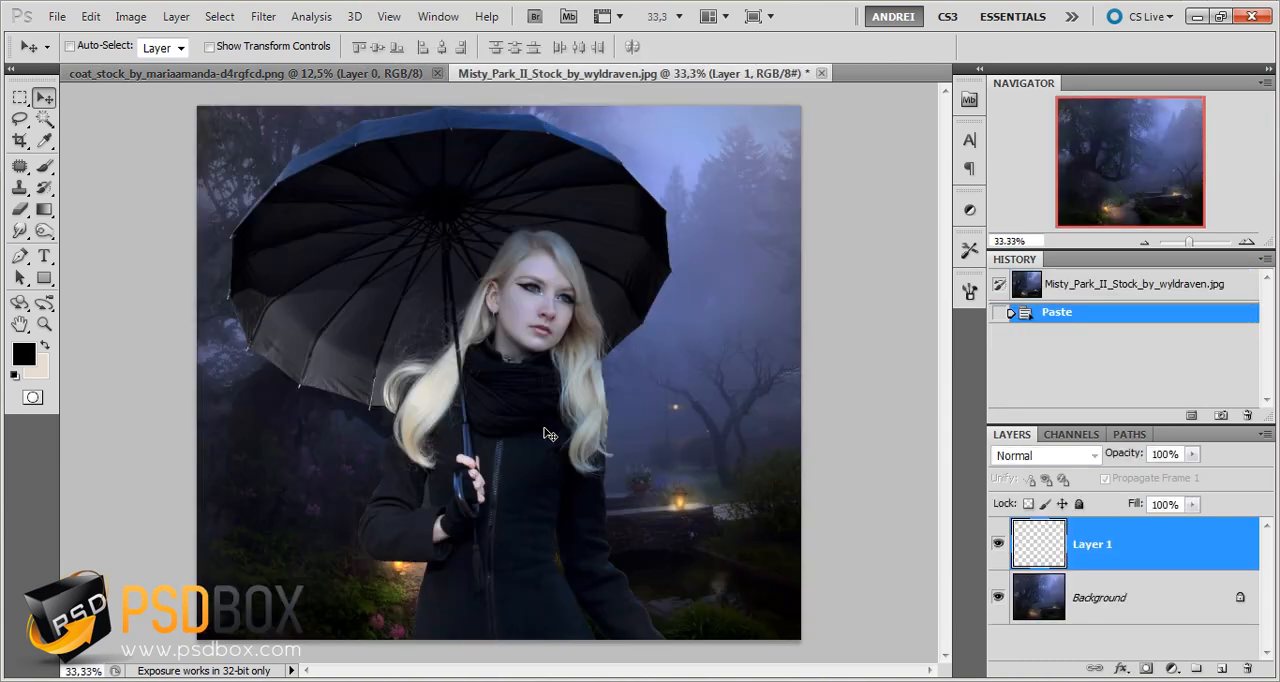
# Rename the pasted woman's layer to WOMAN and convert it to a smart object
pyautogui.doubleClick(1094, 544)
pyautogui.write('WOMAN')
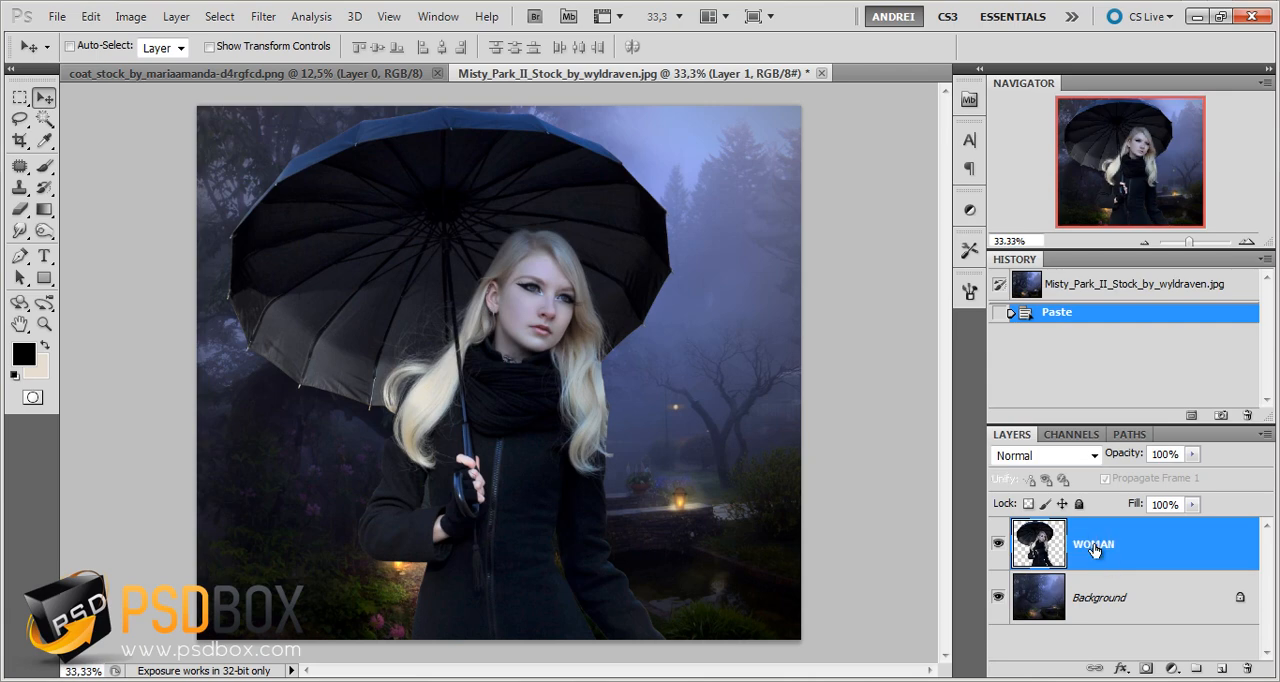
pyautogui.press('Return')
pyautogui.rightClick(1155, 546)
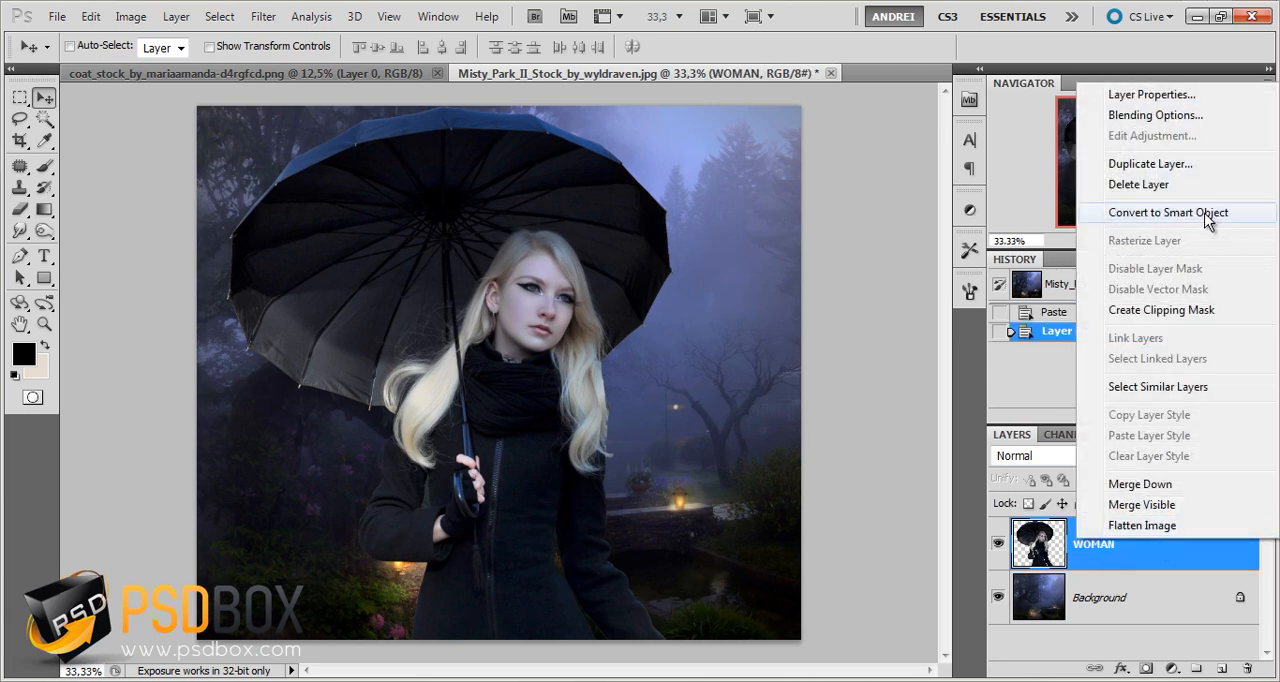
pyautogui.click(1210, 216)
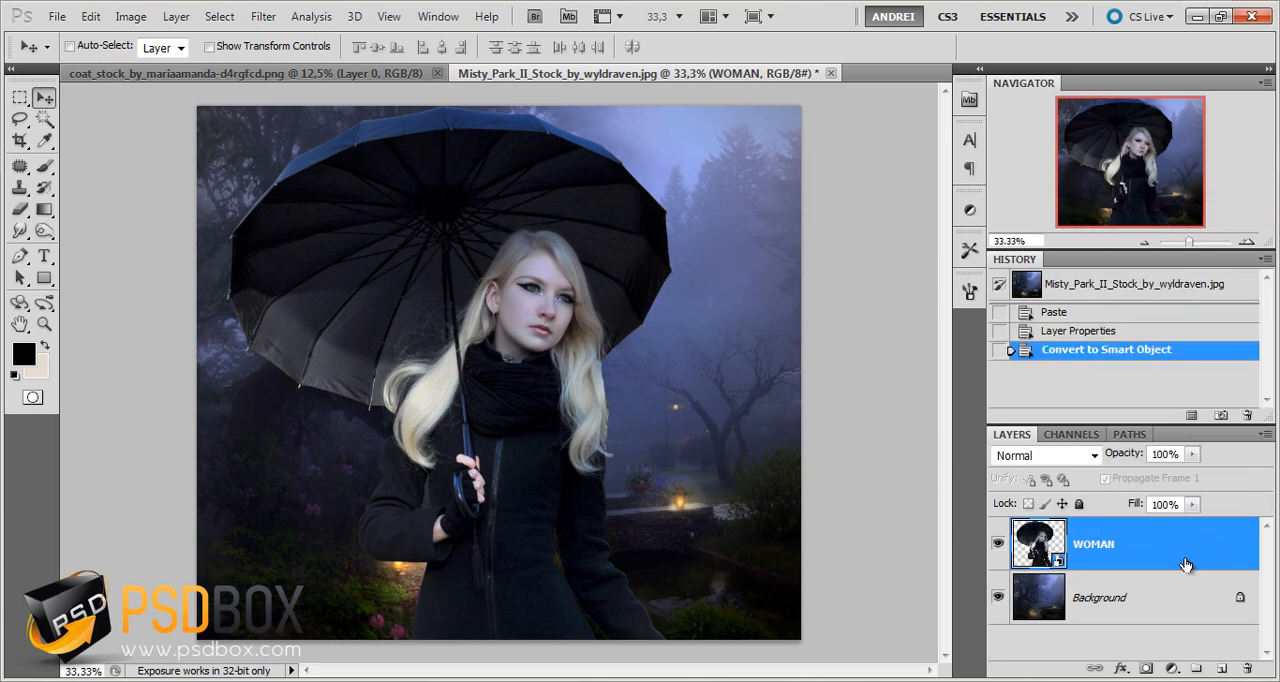
# Free-transform the WOMAN layer to a linked 20% width and height and move her up onto the garden path
pyautogui.hotkey('ctrl', 't')
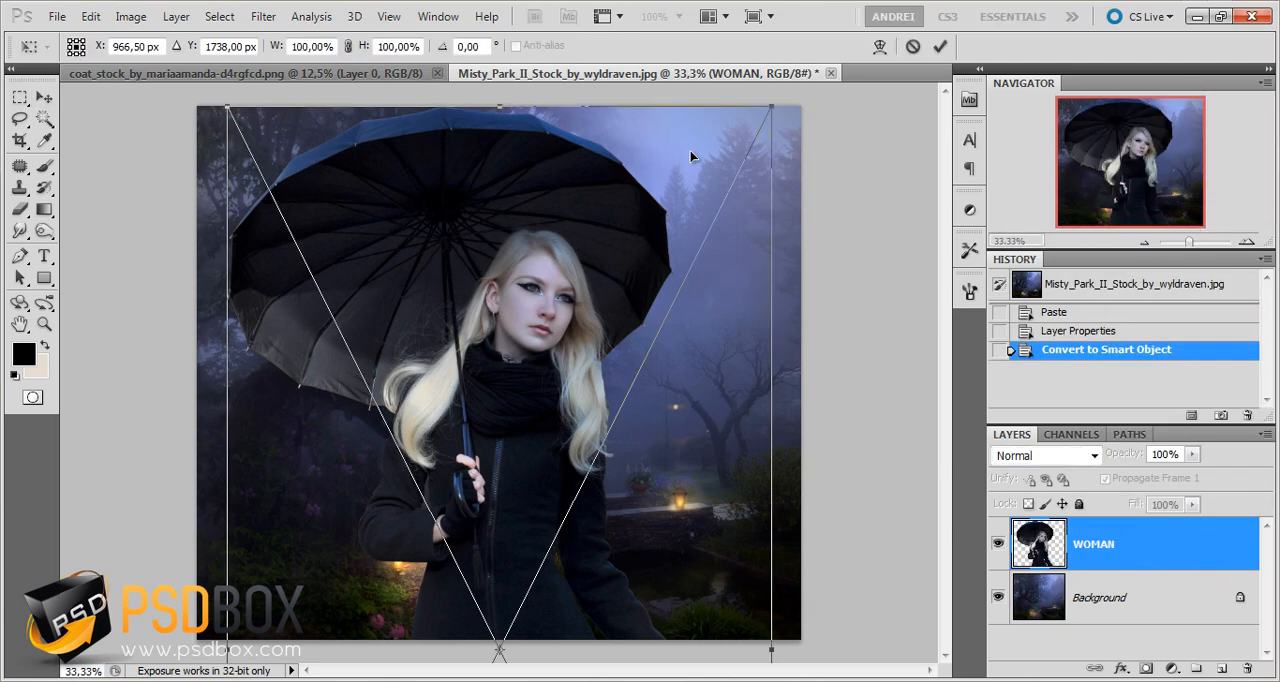
pyautogui.click(347, 46)
pyautogui.click(326, 41)
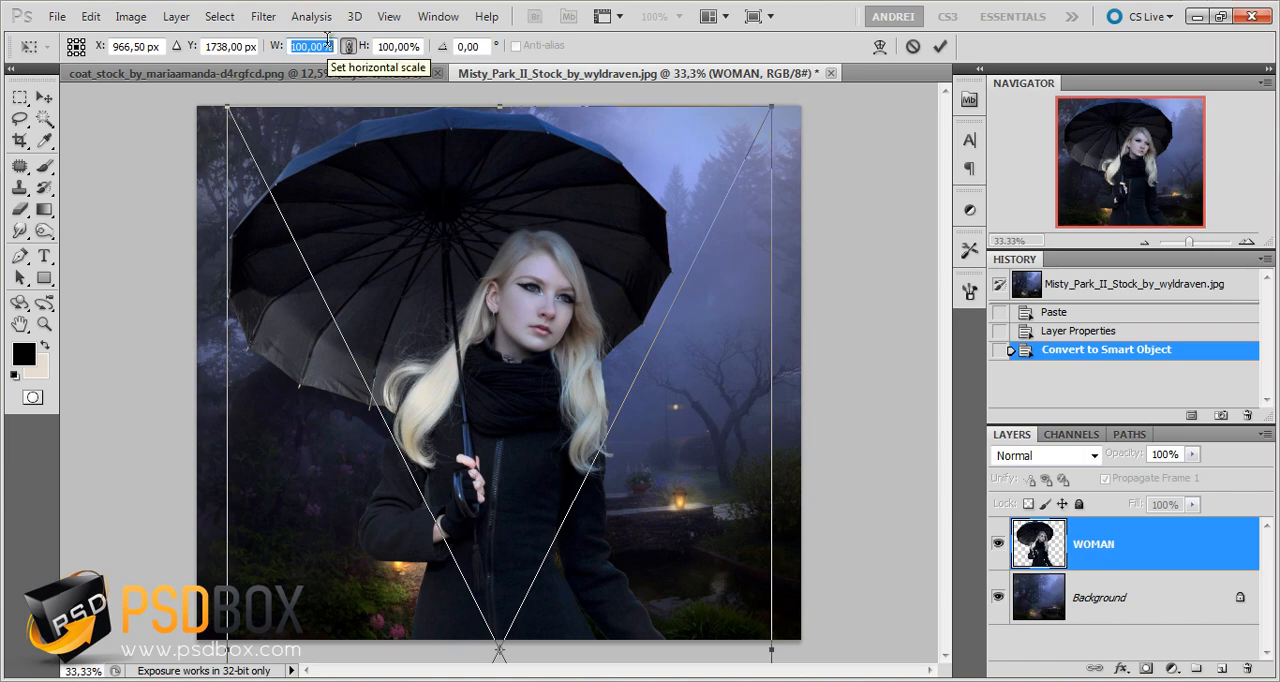
pyautogui.write('20')
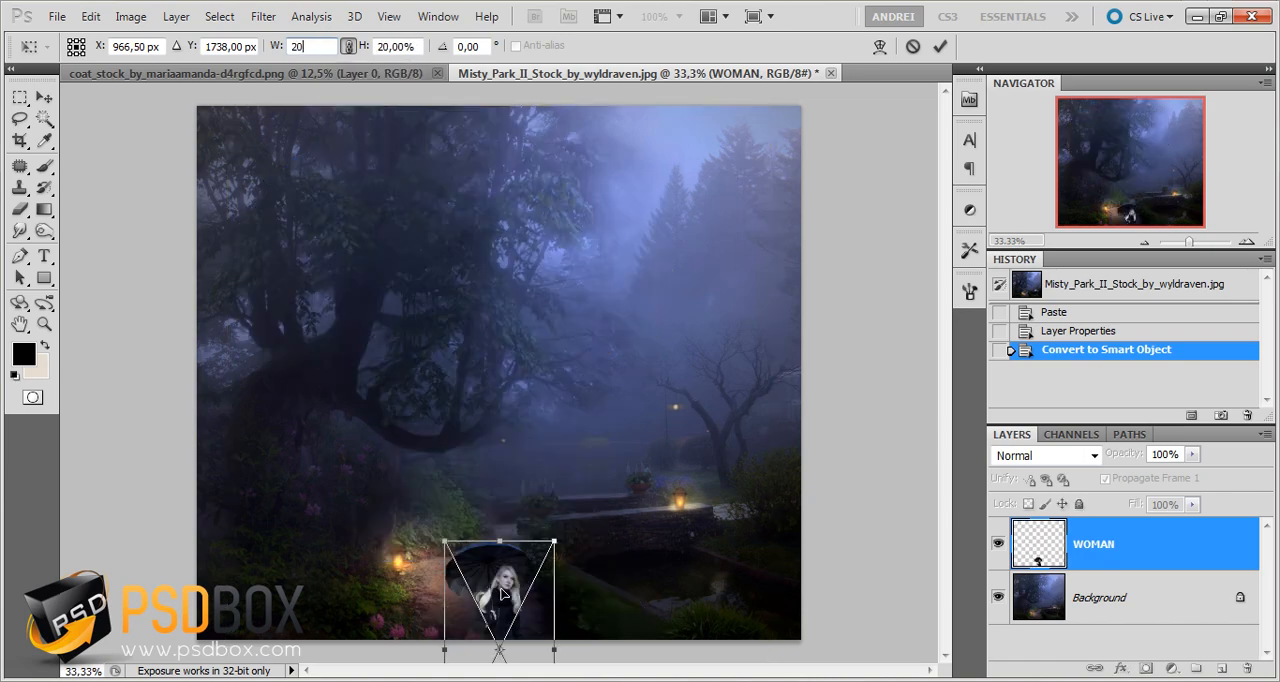
pyautogui.moveTo(500, 594); pyautogui.dragTo(487, 417)
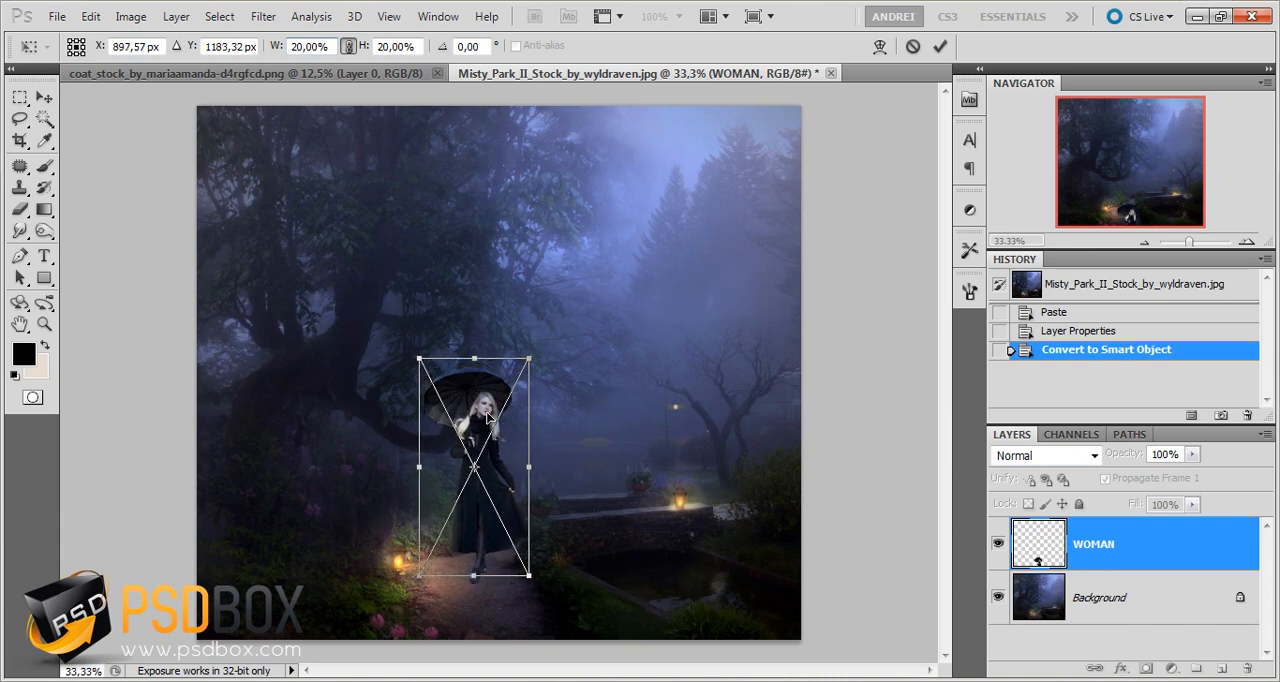
# Enlarge the woman proportionally to about 27%, position her standing on the path near the lantern, and apply the transform
pyautogui.moveTo(420, 359); pyautogui.dragTo(377, 288)
pyautogui.moveTo(479, 377); pyautogui.dragTo(493, 382)
pyautogui.moveTo(545, 293); pyautogui.dragTo(548, 289)
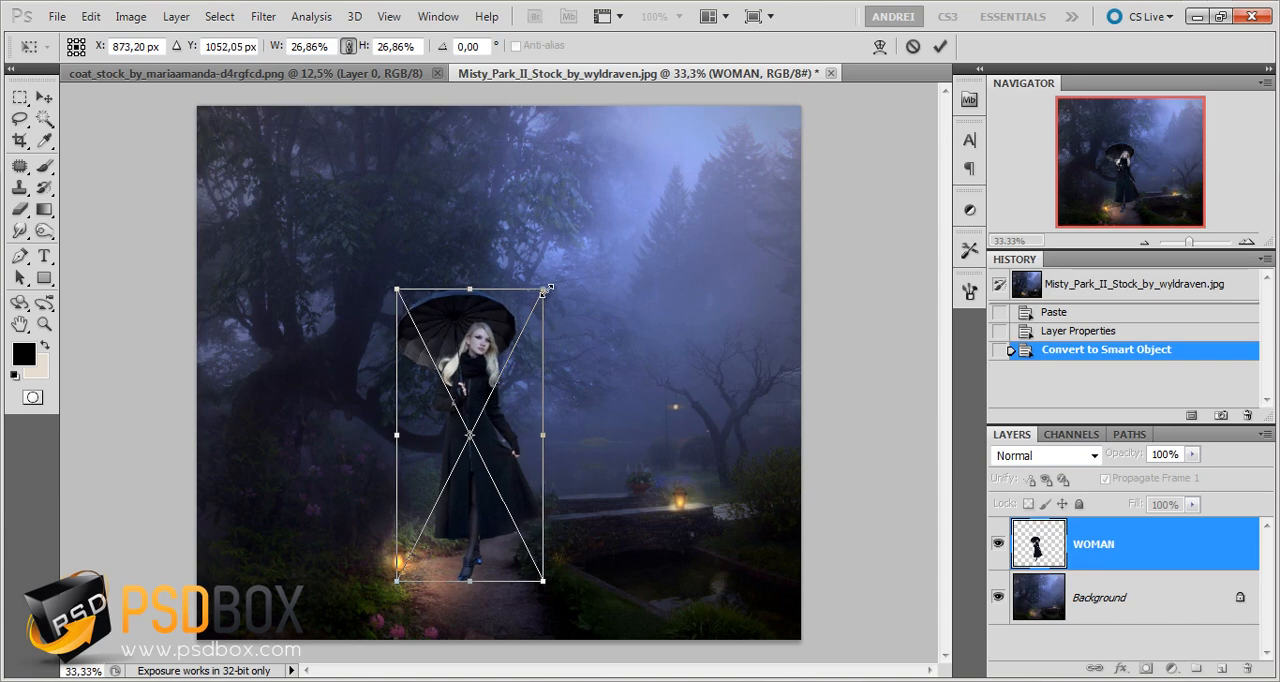
pyautogui.moveTo(475, 341)
pyautogui.mouseDown()
pyautogui.moveTo(537, 351)
pyautogui.moveTo(495, 355)
pyautogui.mouseUp()
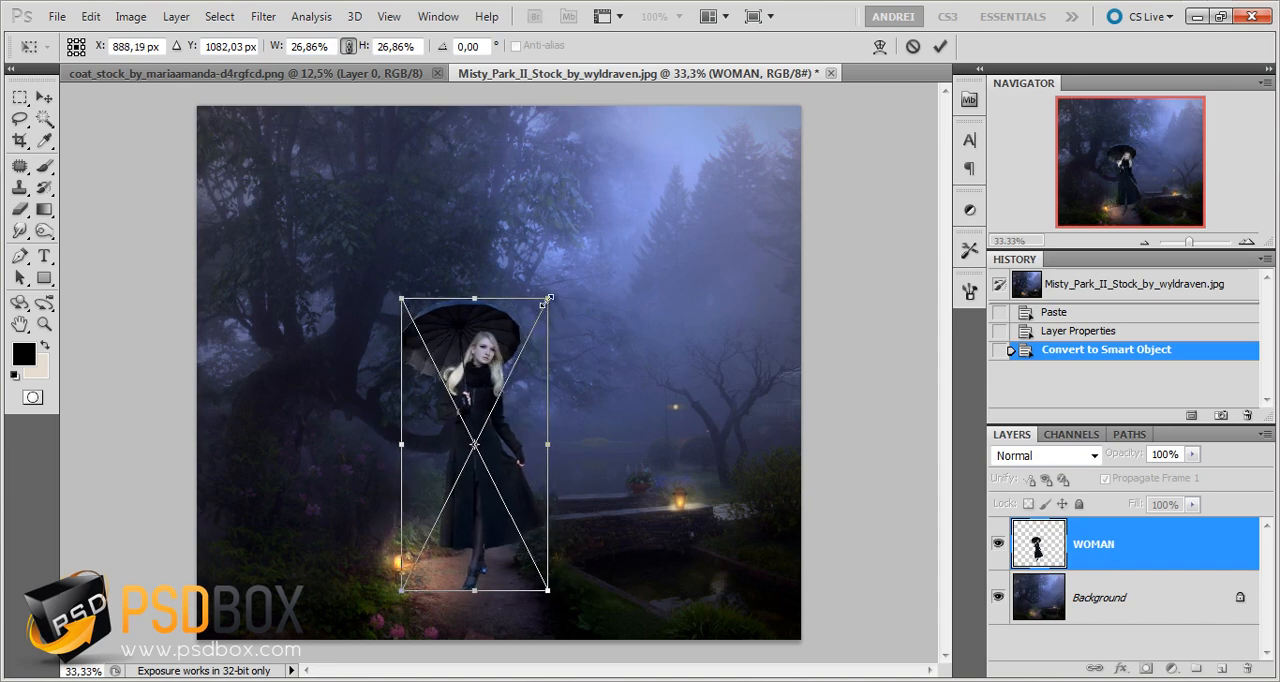
pyautogui.moveTo(548, 298); pyautogui.dragTo(554, 289)
pyautogui.moveTo(512, 385); pyautogui.dragTo(505, 384)
pyautogui.press('Return')
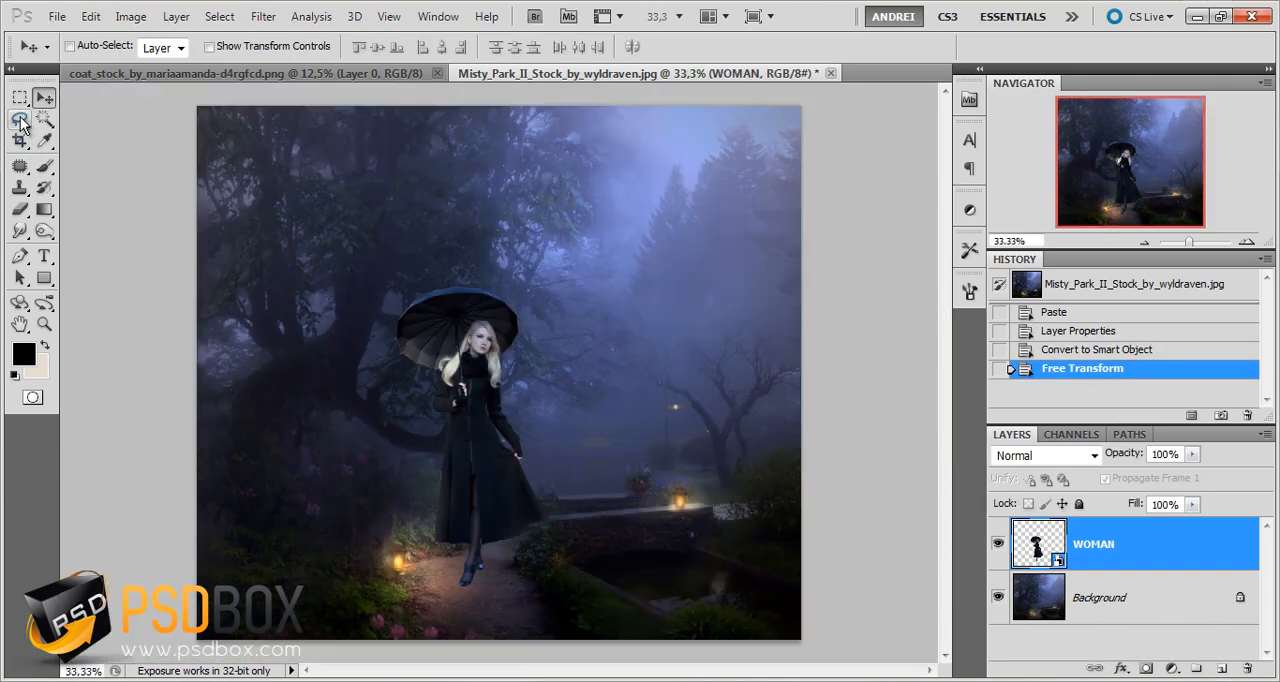
# Crop the image to a portrait frame around the woman, trimming both sides and the top while keeping both lanterns inside
pyautogui.click(20, 139)
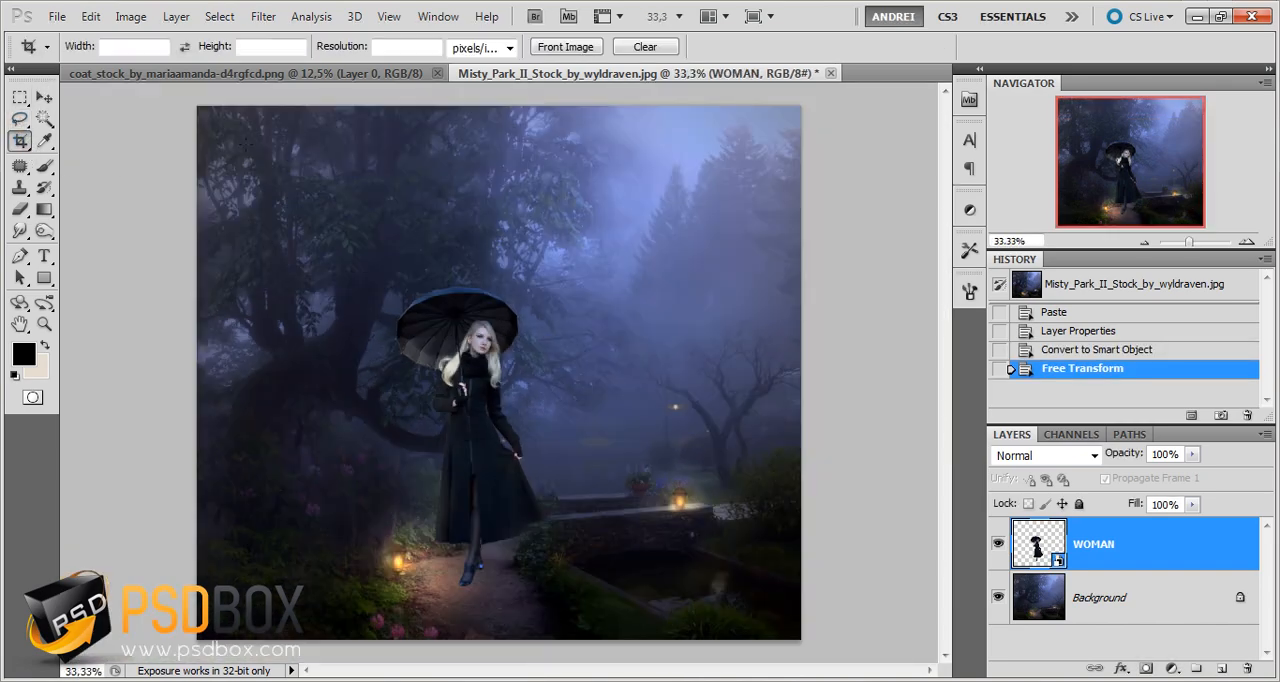
pyautogui.moveTo(203, 110); pyautogui.dragTo(795, 612)
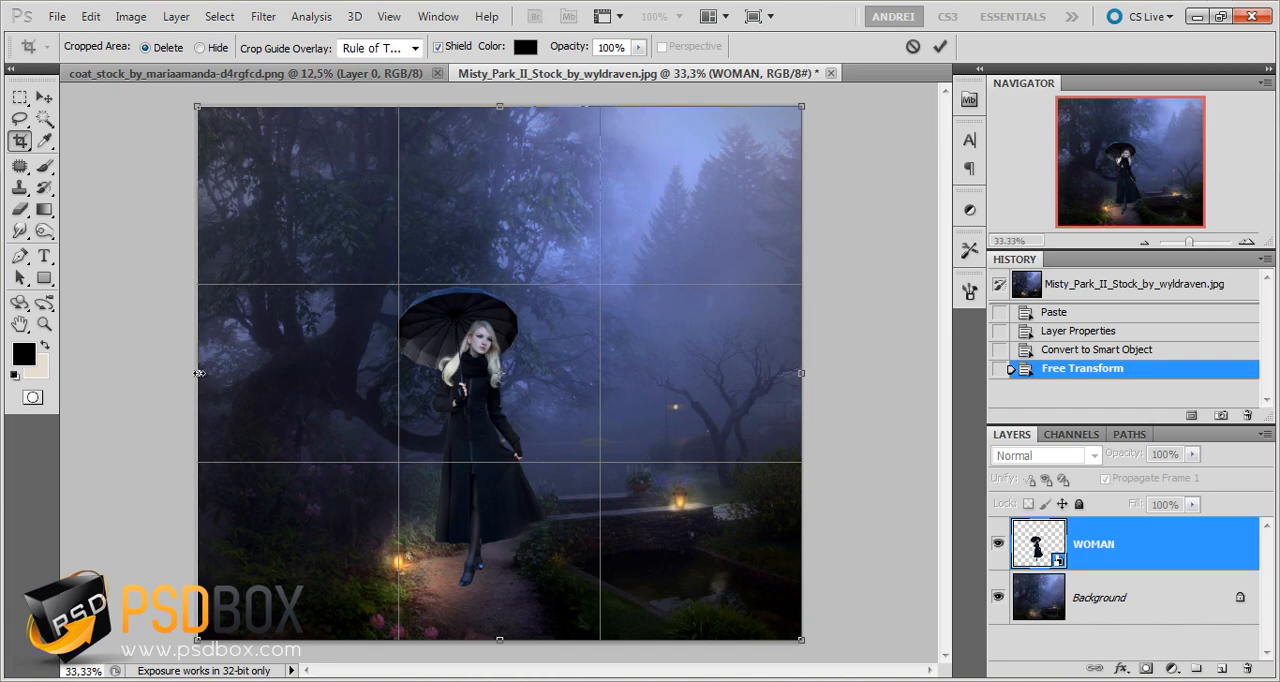
pyautogui.moveTo(198, 373); pyautogui.dragTo(333, 375)
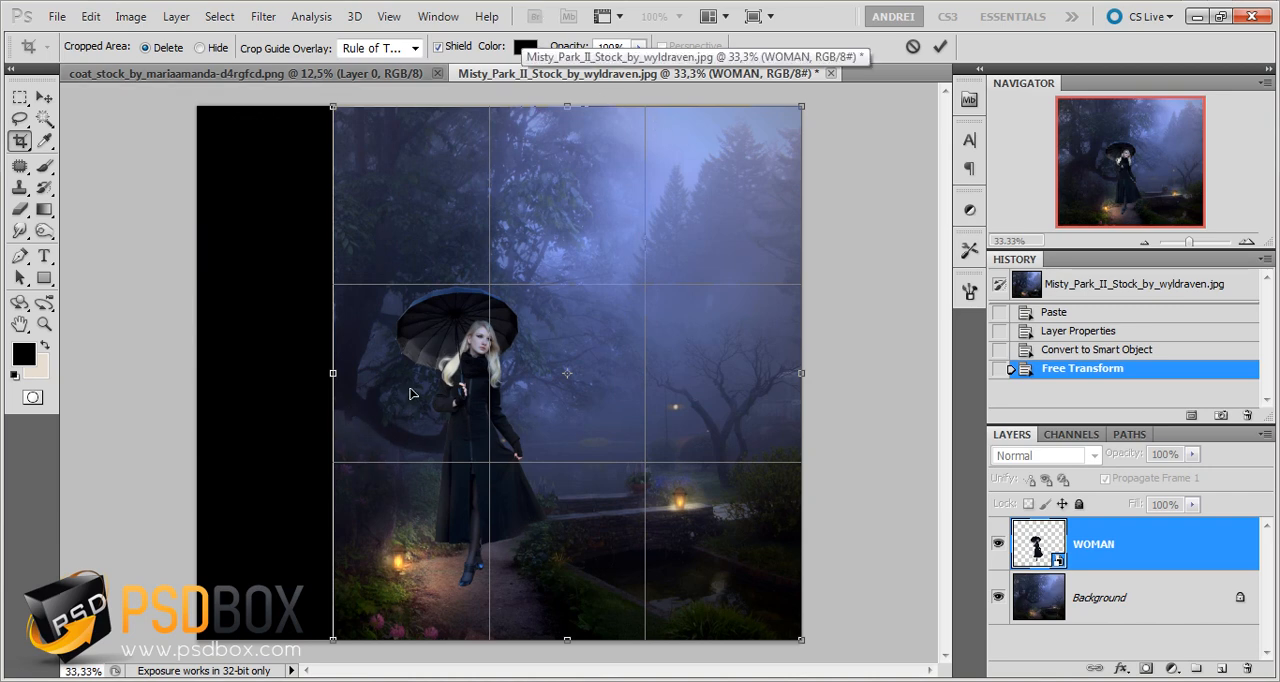
pyautogui.moveTo(821, 391); pyautogui.dragTo(704, 383)
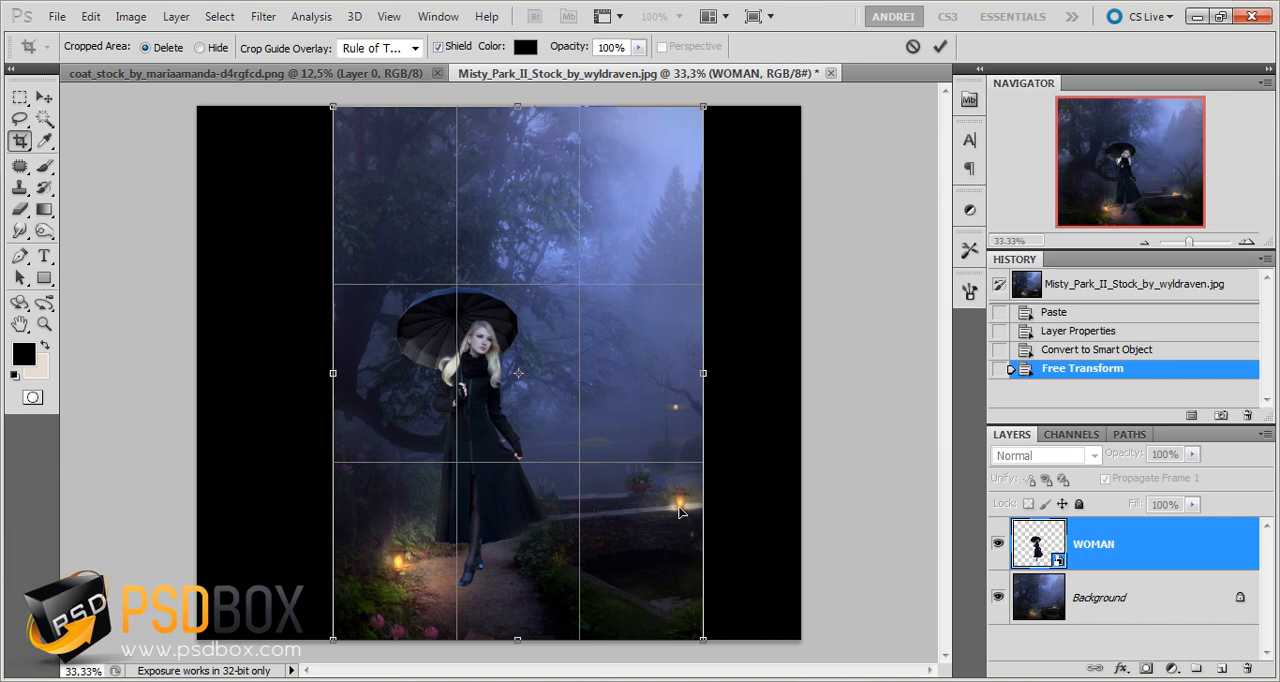
pyautogui.moveTo(518, 108); pyautogui.dragTo(519, 126)
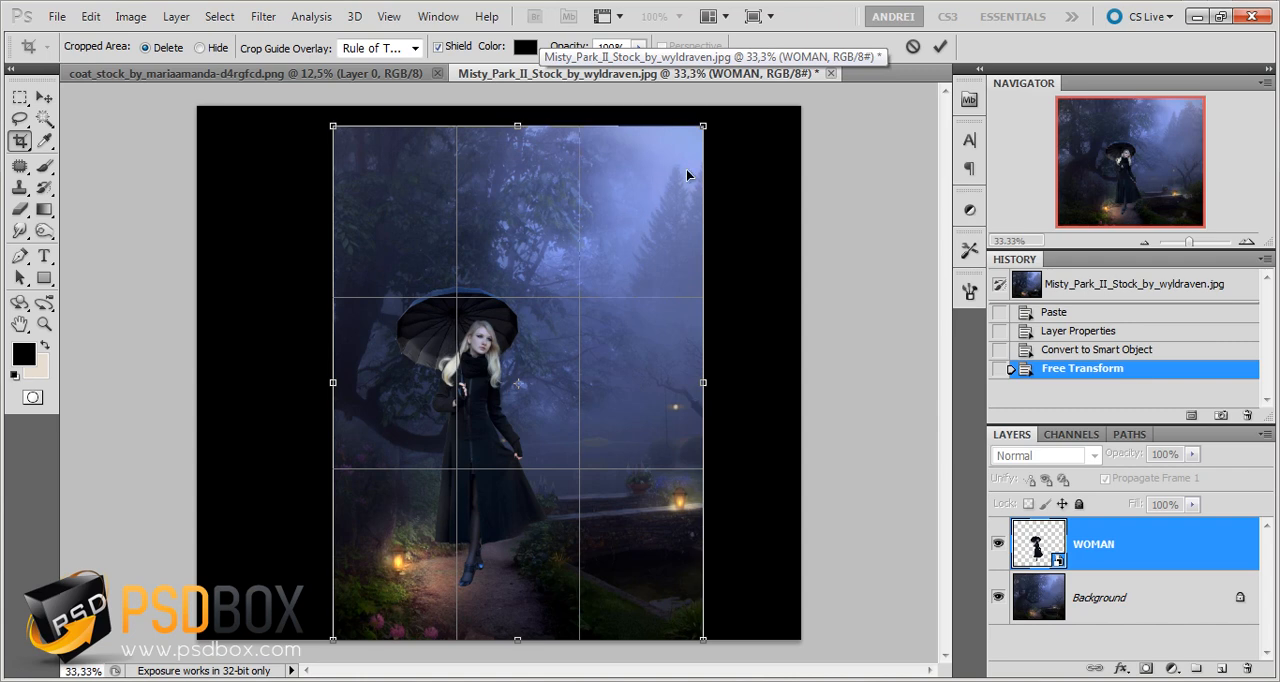
pyautogui.moveTo(507, 124); pyautogui.dragTo(516, 158)
pyautogui.rightClick(618, 239)
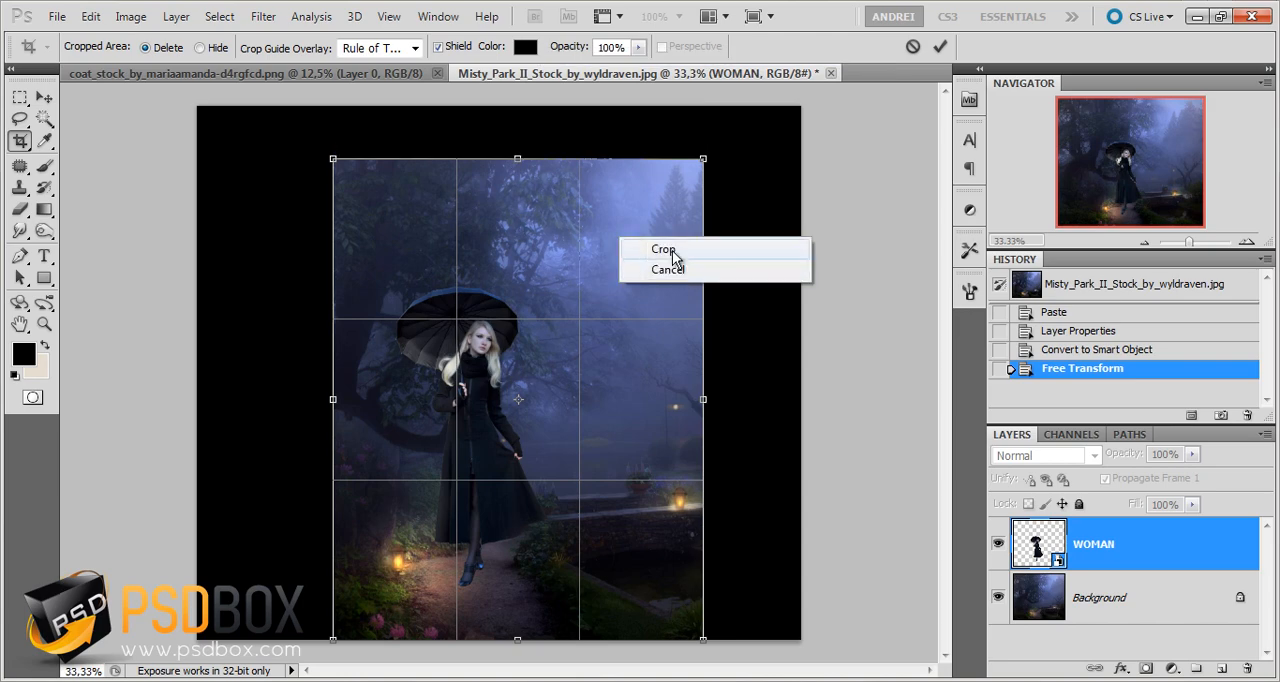
pyautogui.click(672, 250)
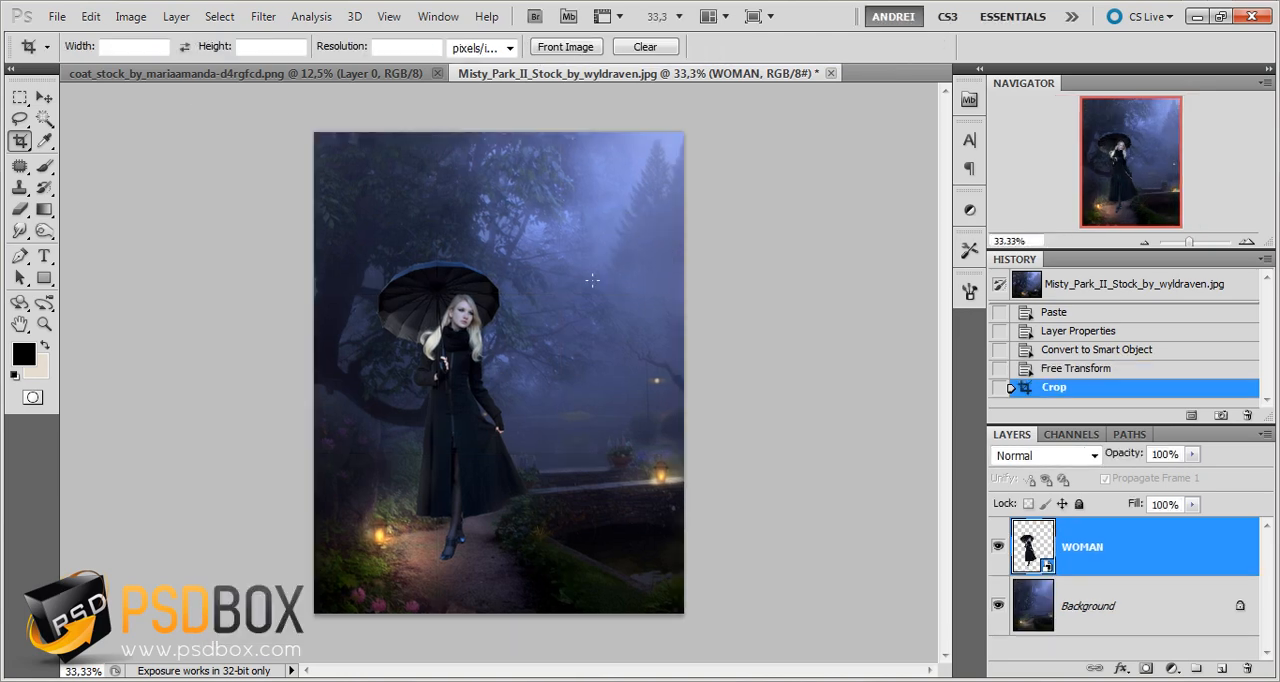
# Add a Photo Filter adjustment layer directly above the Background, using Warming Filter (LBA)
pyautogui.press('alt')
pyautogui.scroll(1, 456, 390)
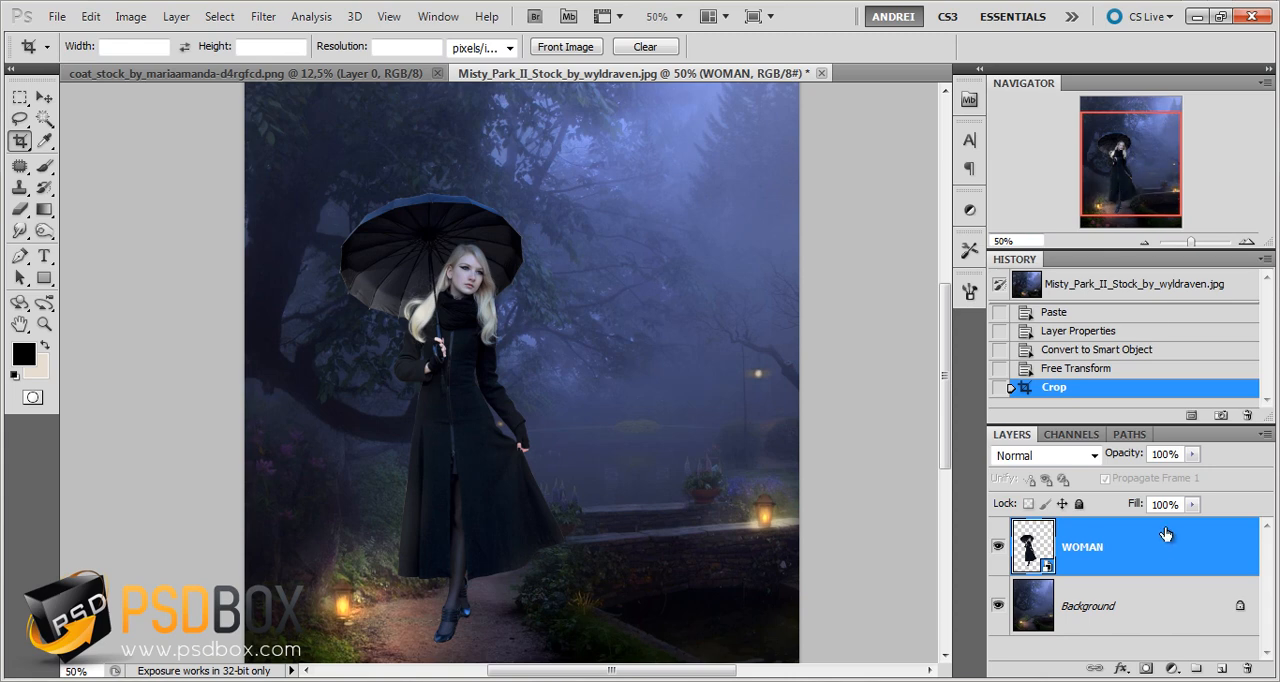
pyautogui.click(1153, 605)
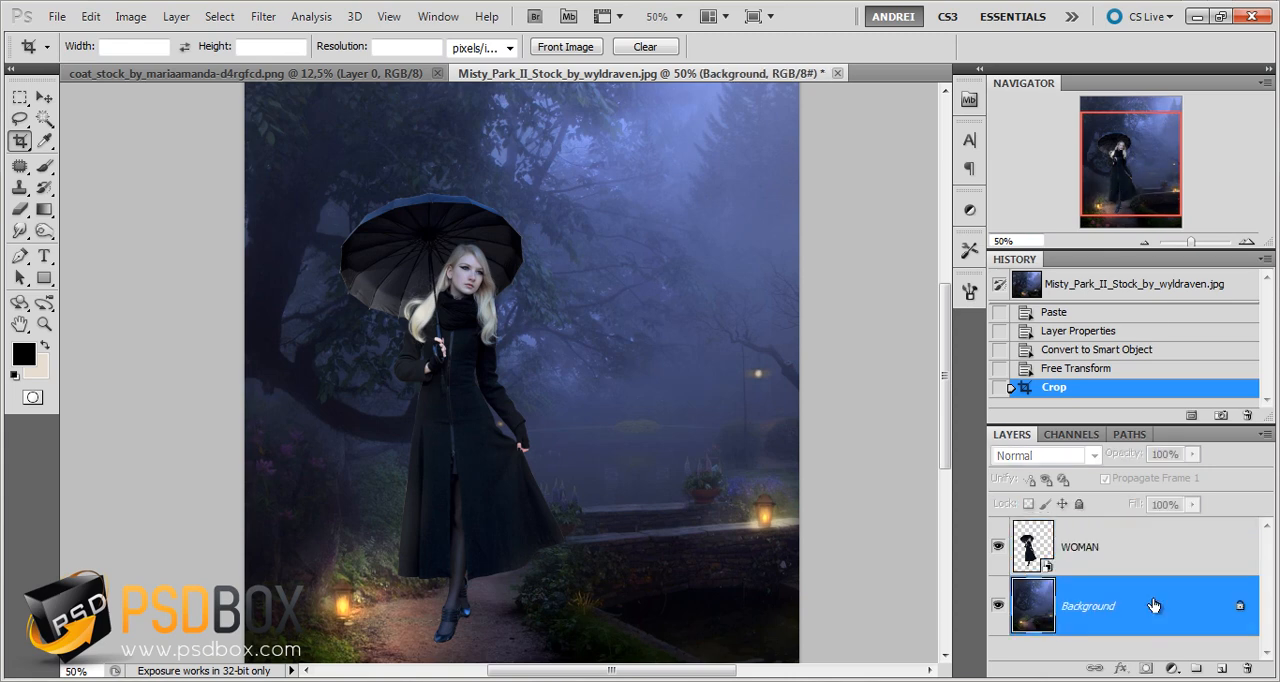
pyautogui.click(1172, 668)
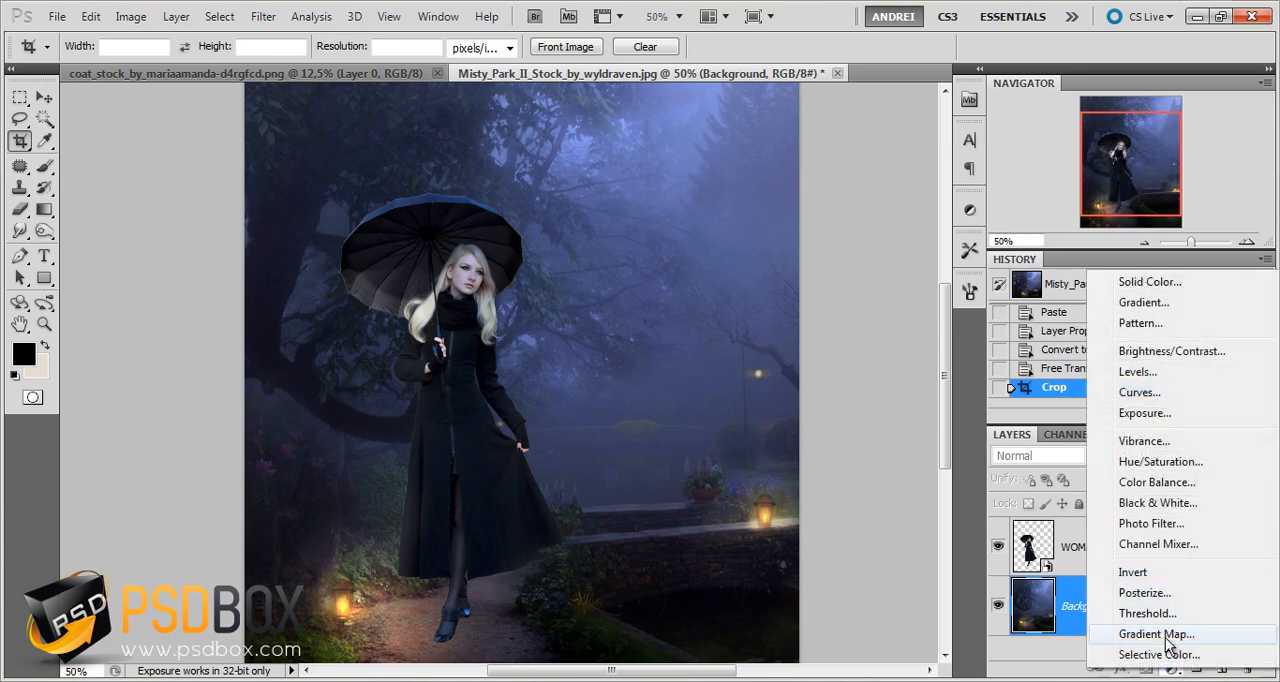
pyautogui.click(1165, 523)
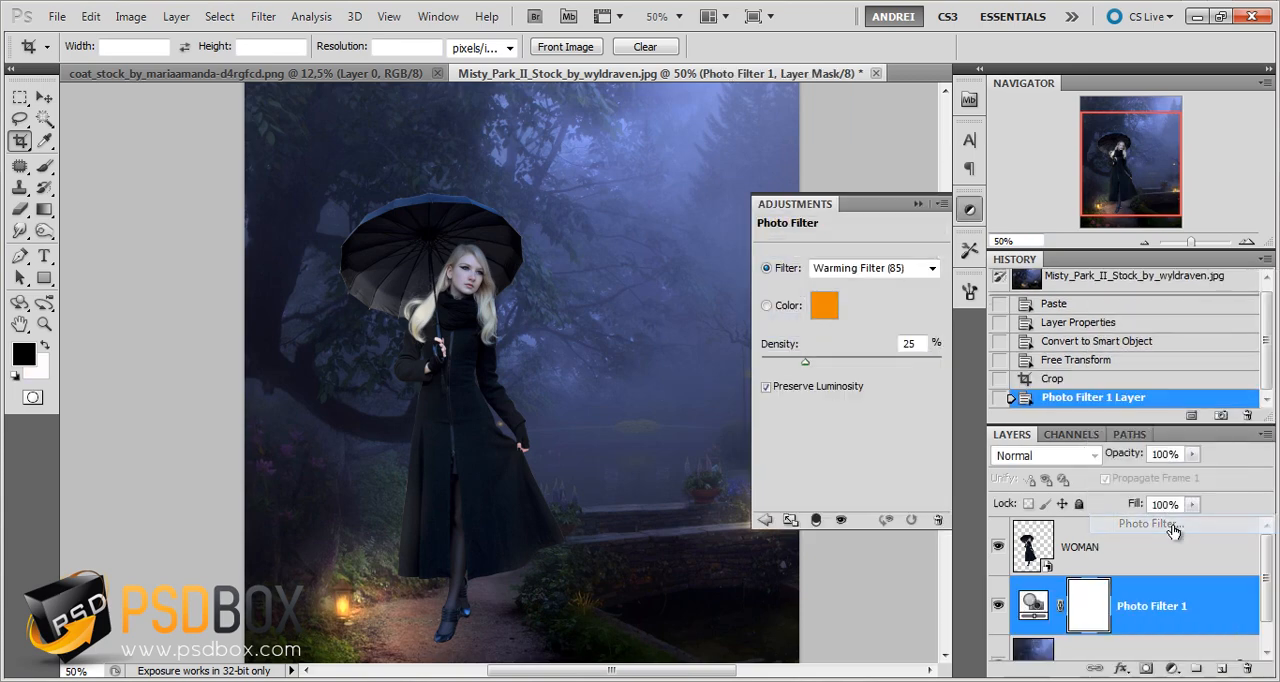
pyautogui.click(930, 270)
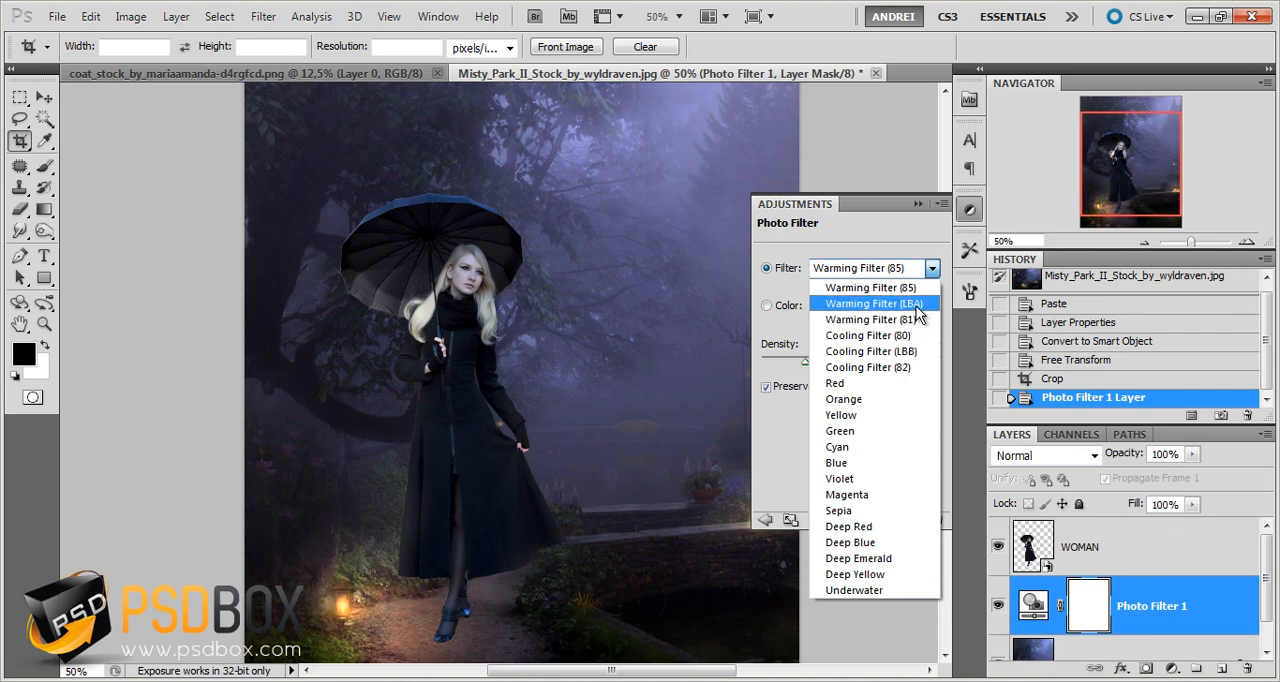
pyautogui.click(908, 304)
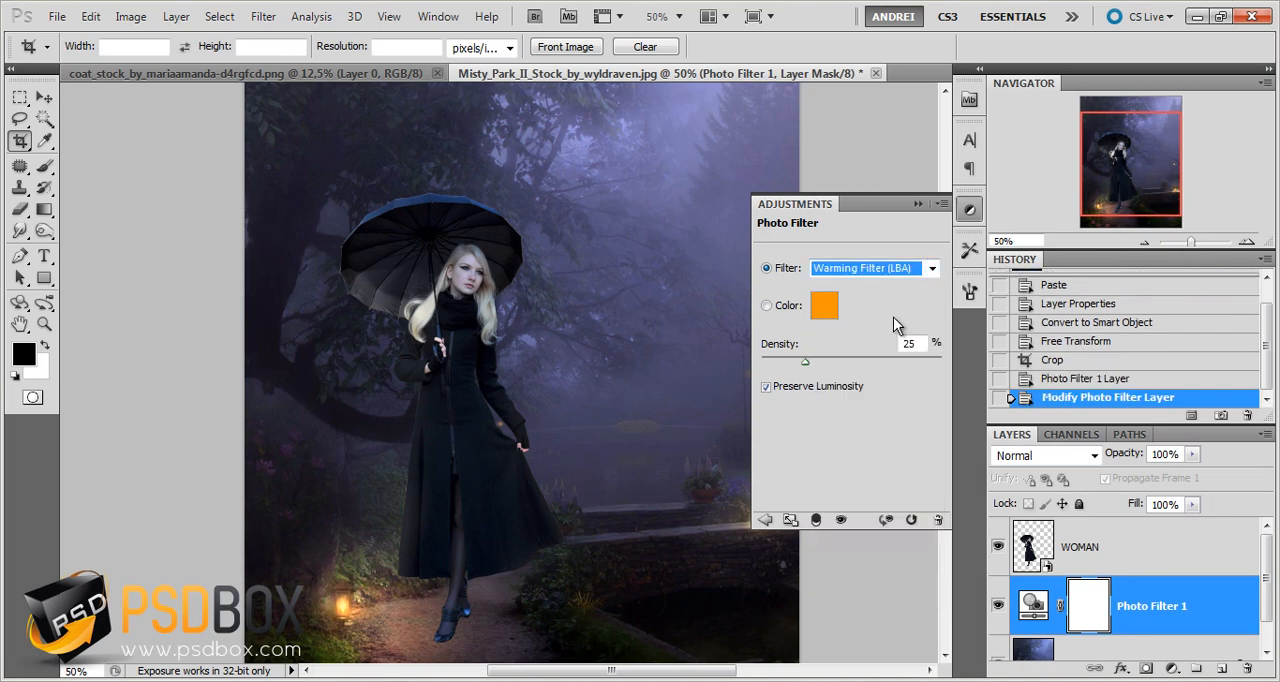
# Set the photo filter's density to 65% and its layer blend mode to Darken
pyautogui.click(872, 348)
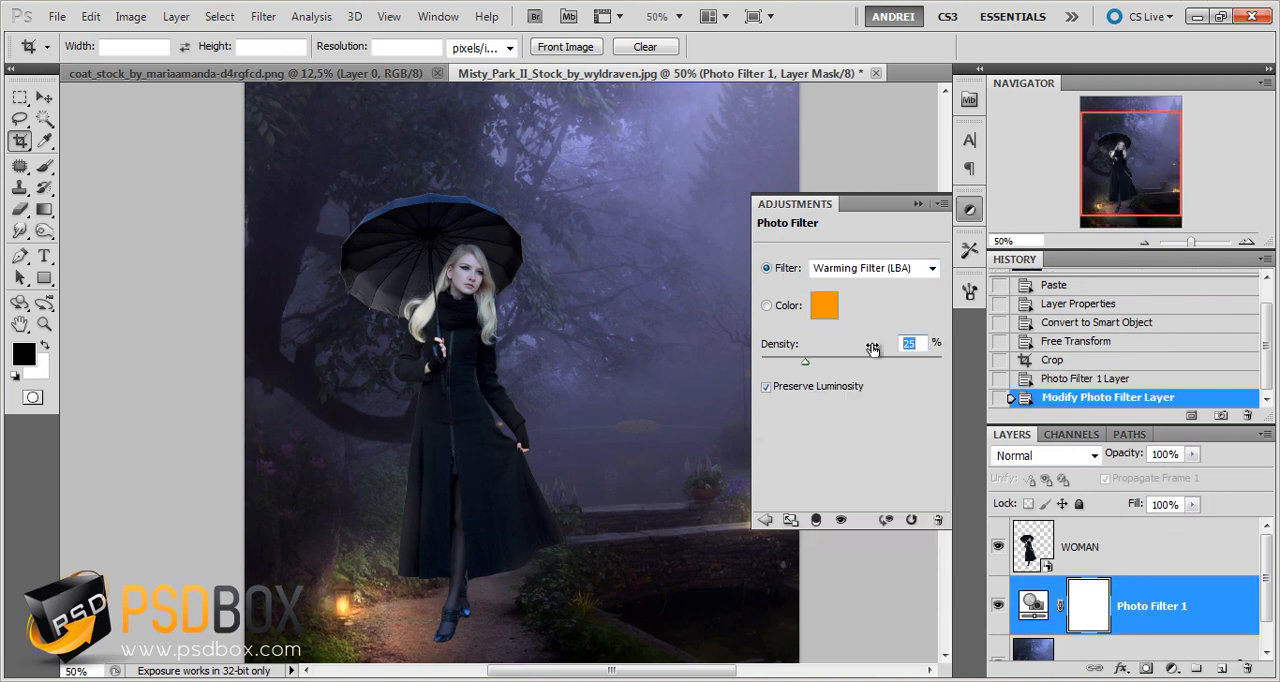
pyautogui.write('65')
pyautogui.click(918, 204)
pyautogui.click(1040, 455)
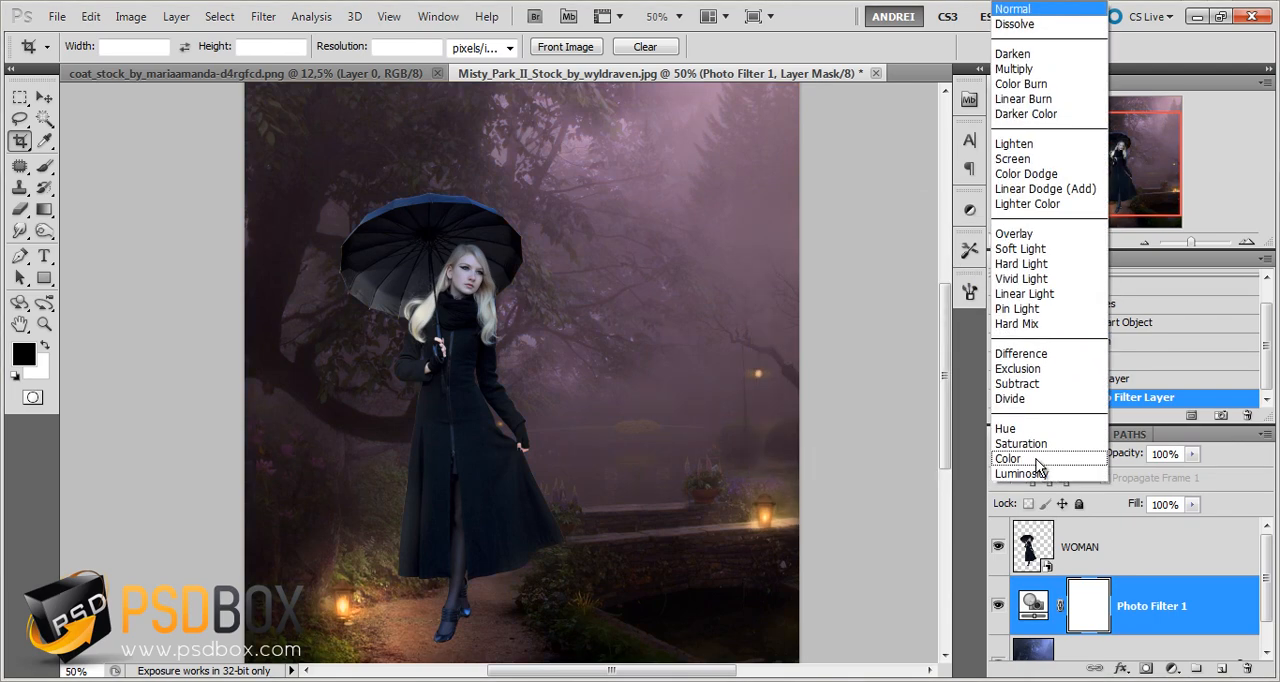
pyautogui.click(1033, 54)
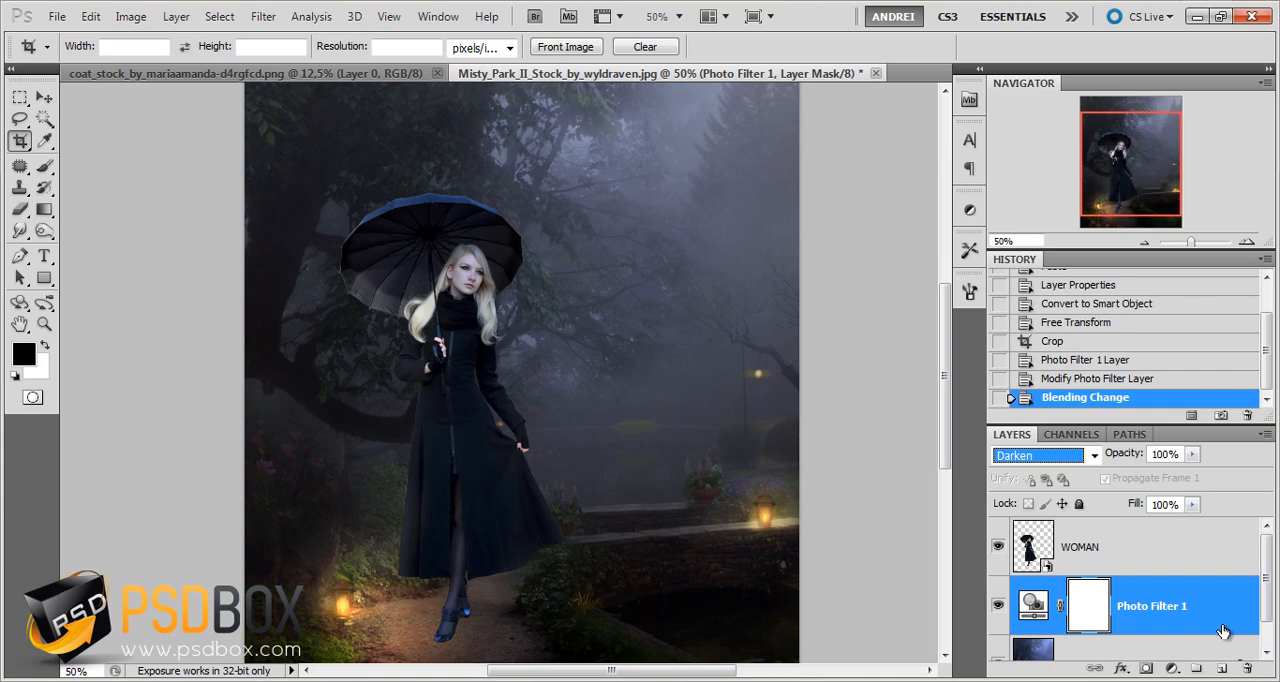
# Add a Solid Color fill layer in orange E7830D directly above the Photo Filter layer
pyautogui.click(1147, 669)
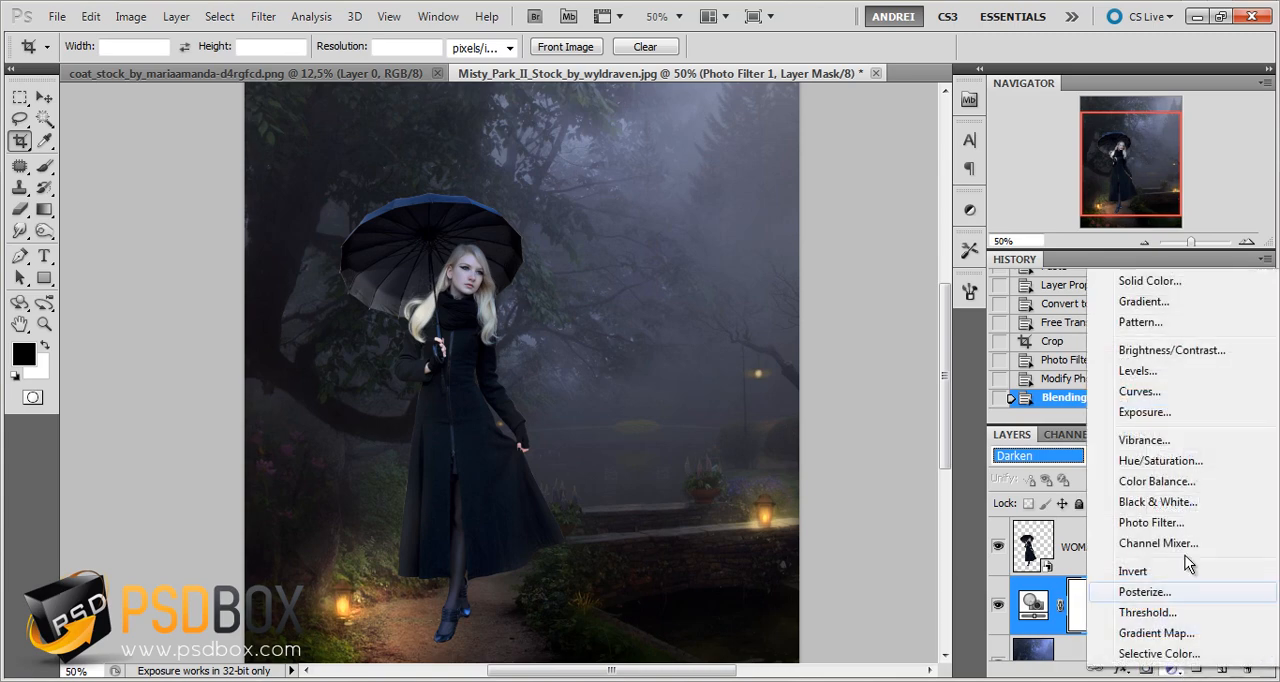
pyautogui.click(1160, 282)
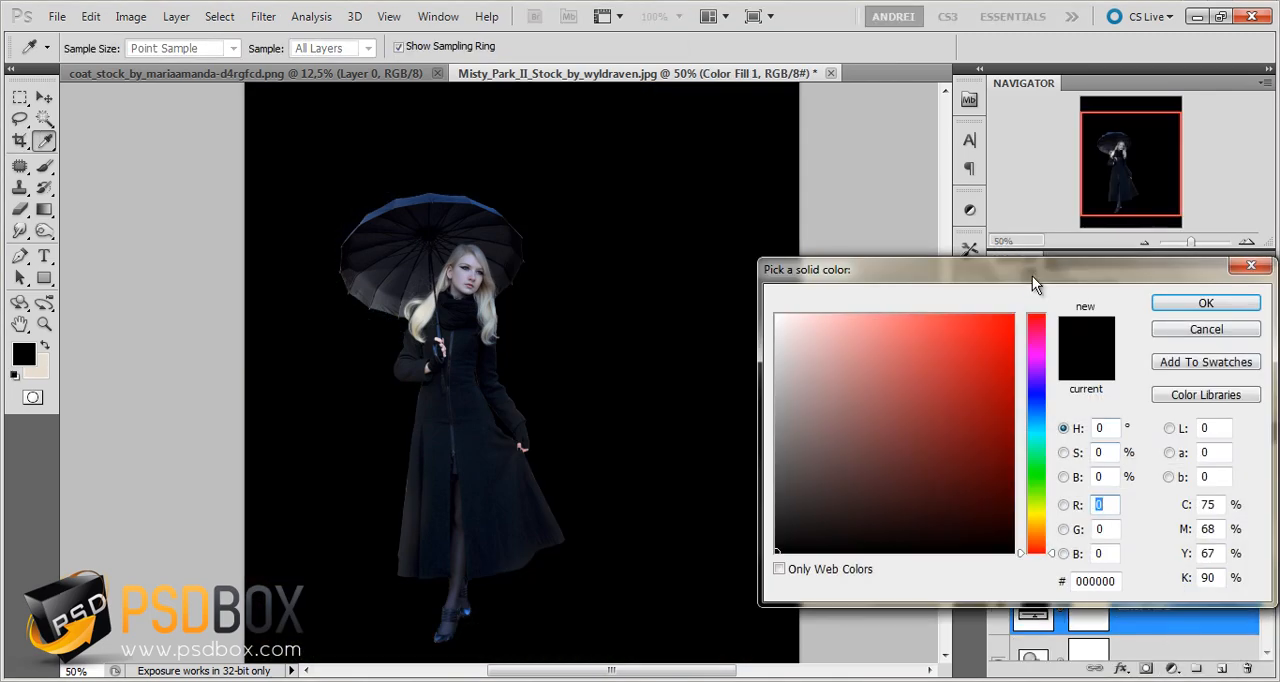
pyautogui.moveTo(1032, 276); pyautogui.dragTo(803, 209)
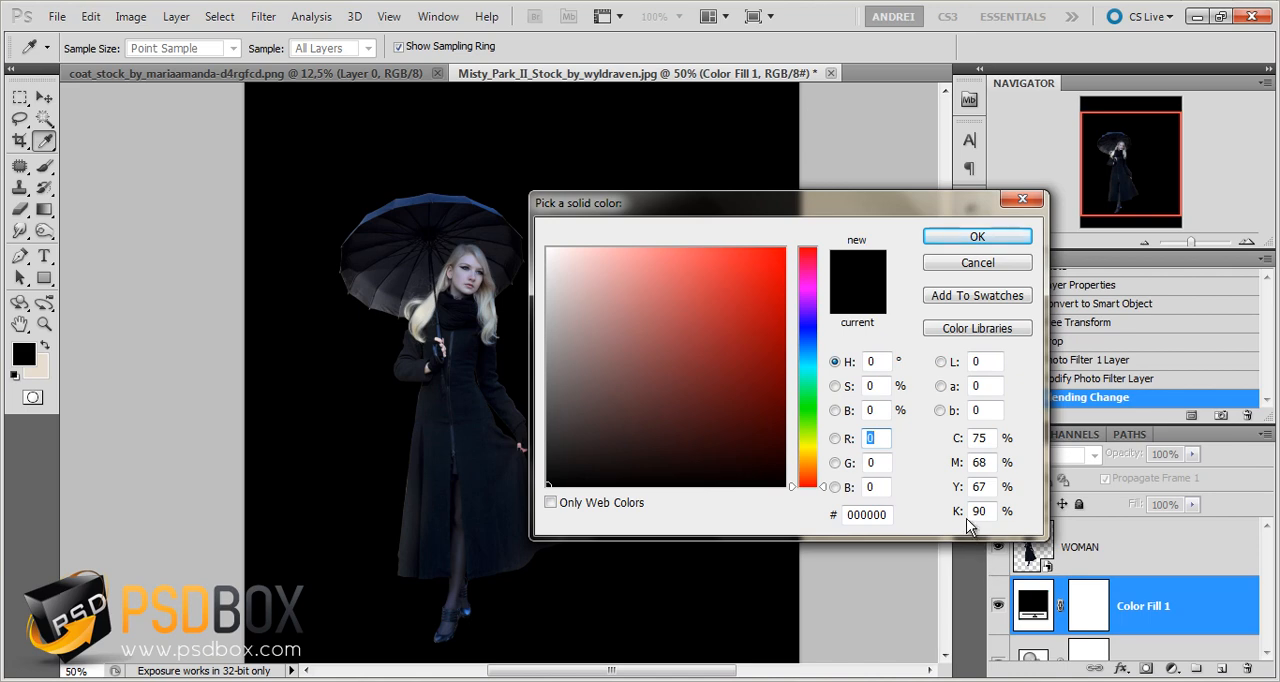
pyautogui.click(870, 514)
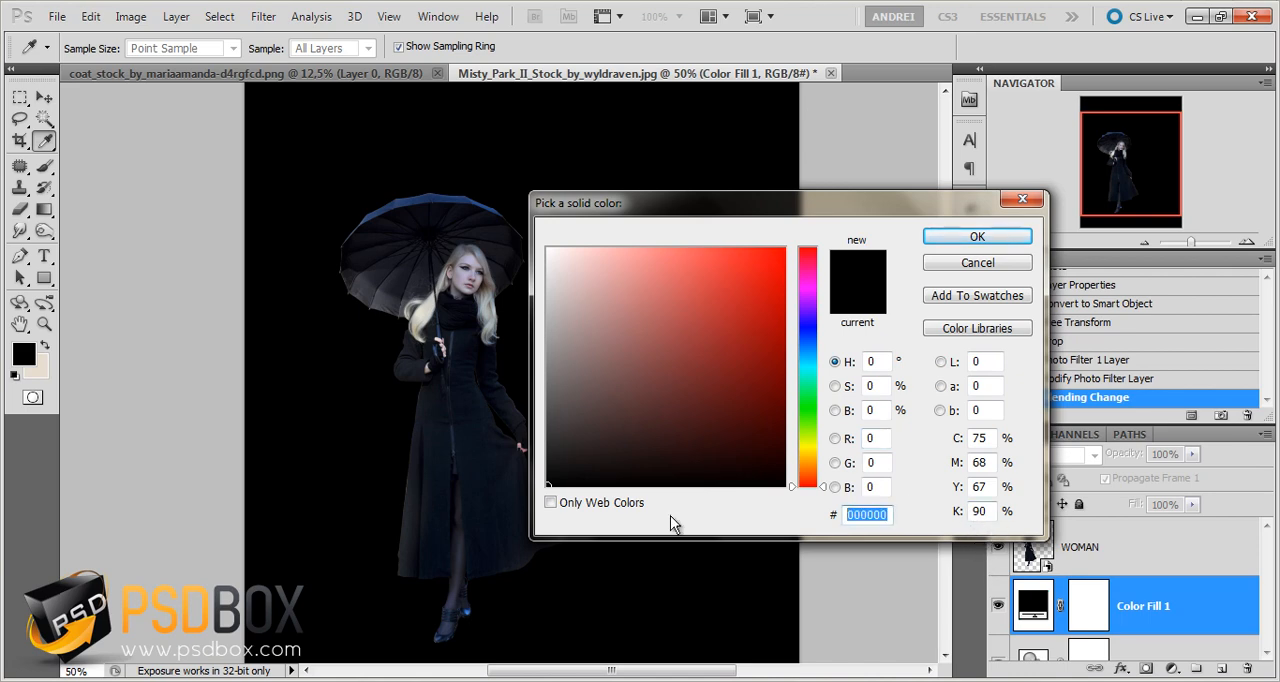
pyautogui.write('E7')
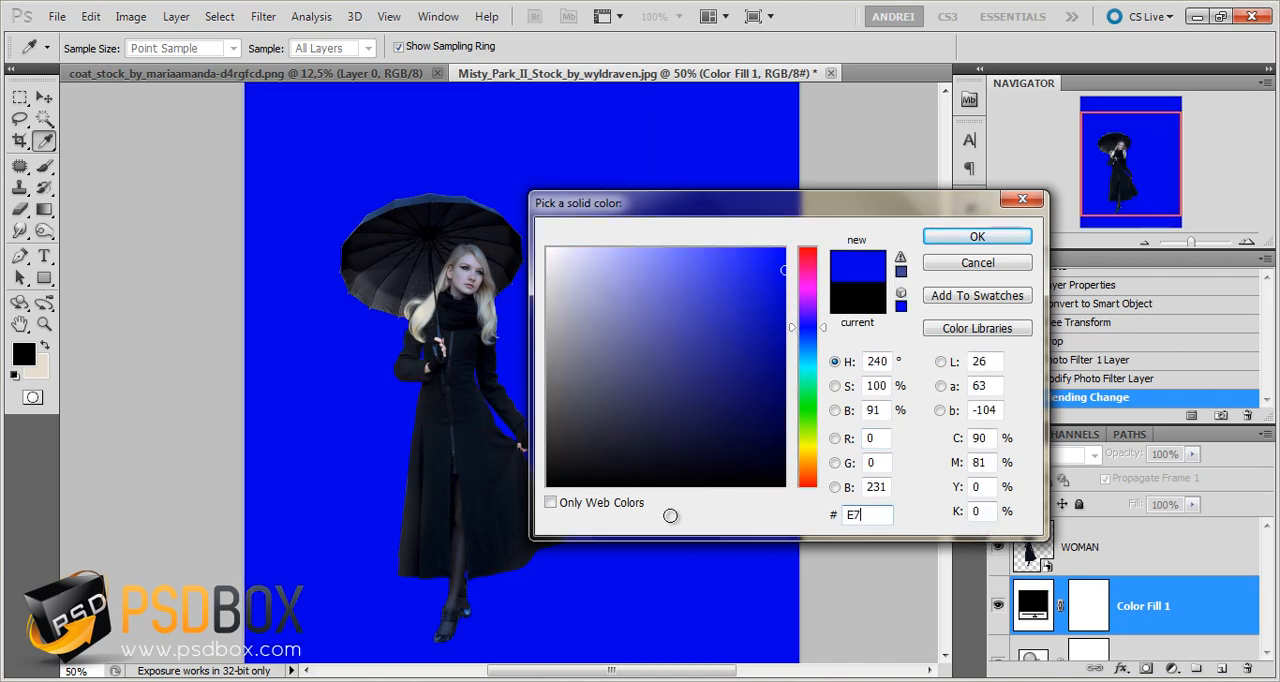
pyautogui.write('830D')
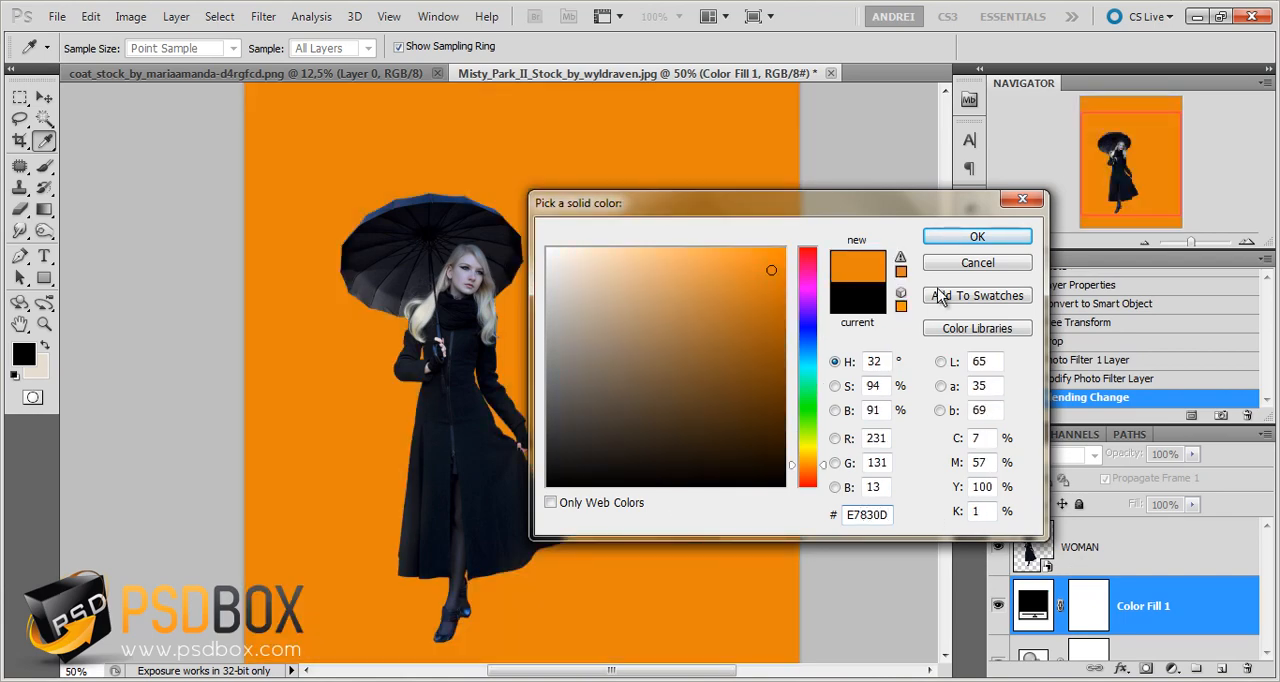
pyautogui.click(966, 237)
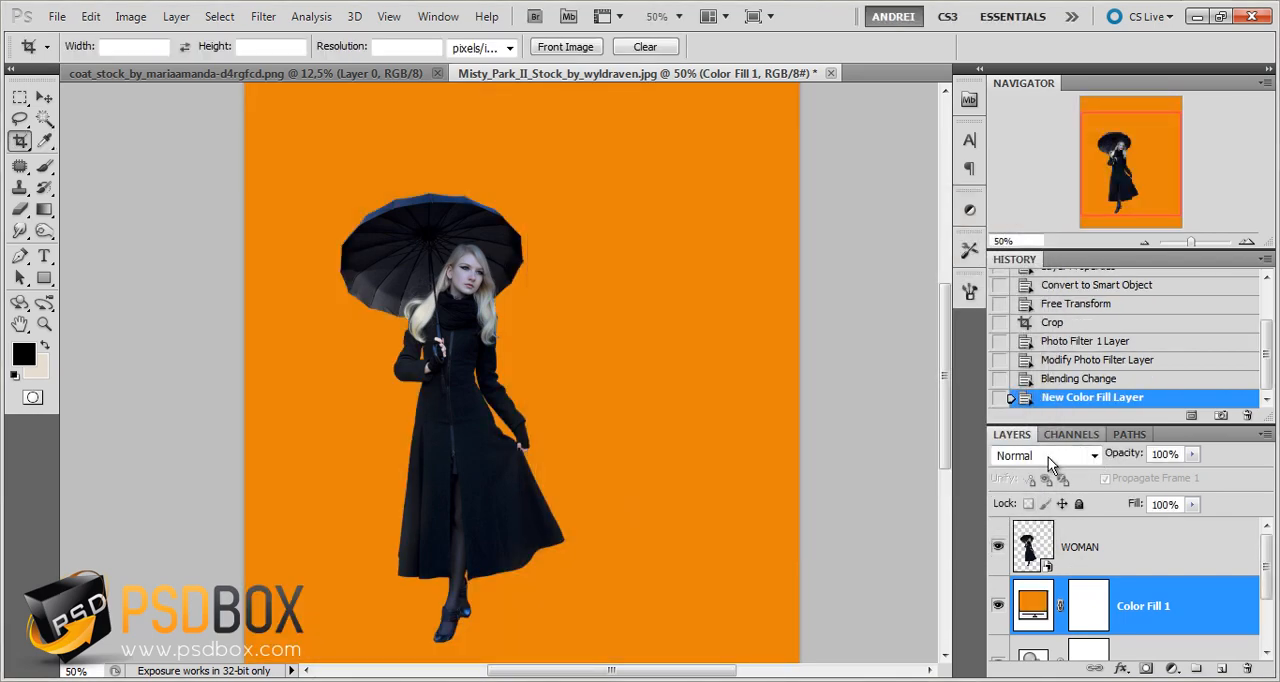
# Set the orange fill layer's blend mode to Overlay and its opacity to 30%
pyautogui.click(1050, 460)
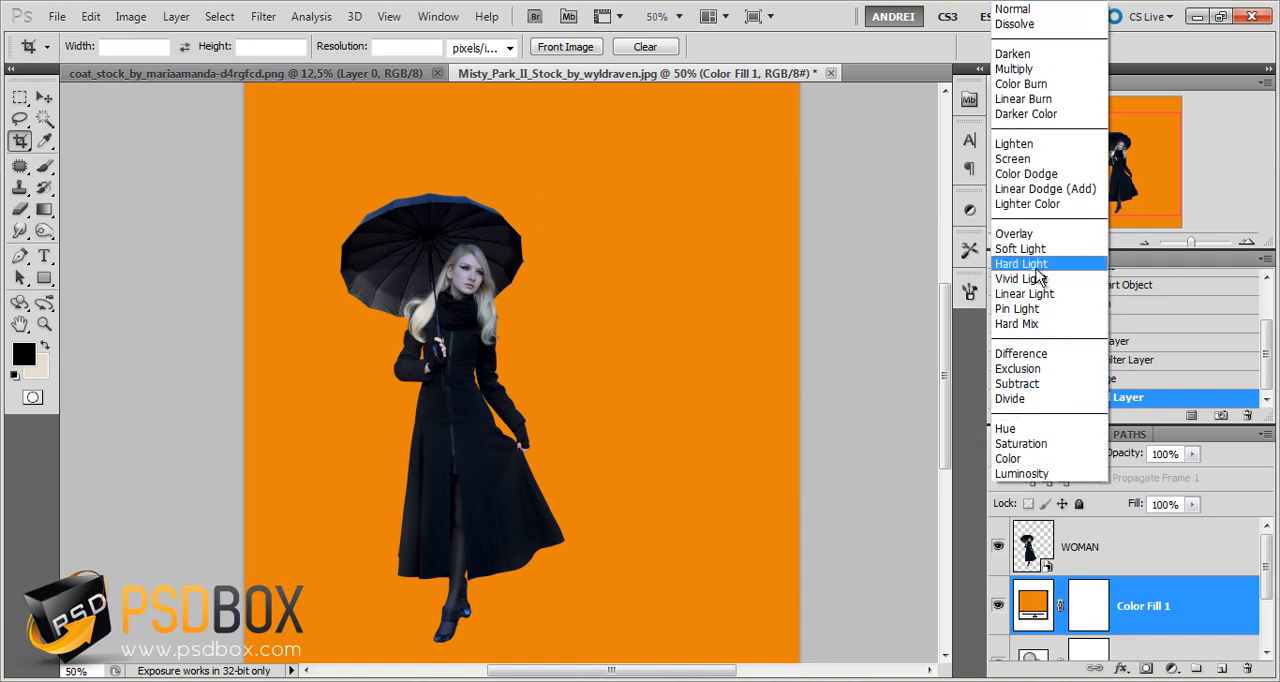
pyautogui.click(1034, 235)
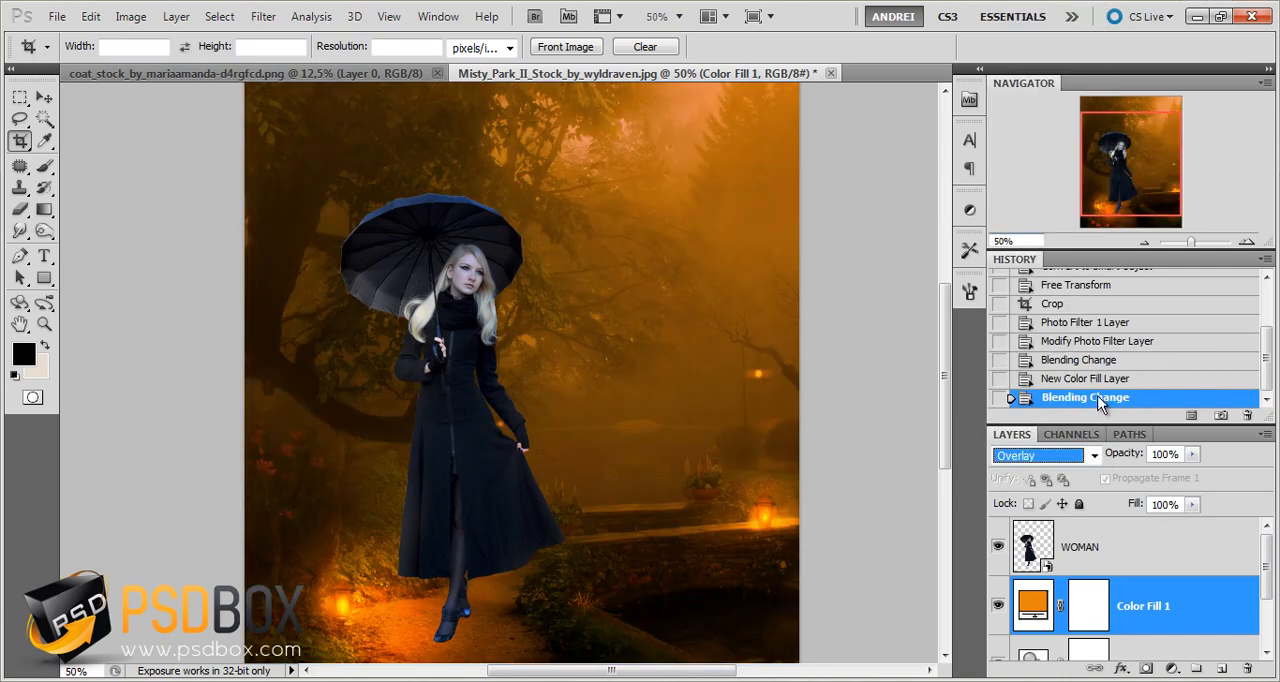
pyautogui.click(1180, 454)
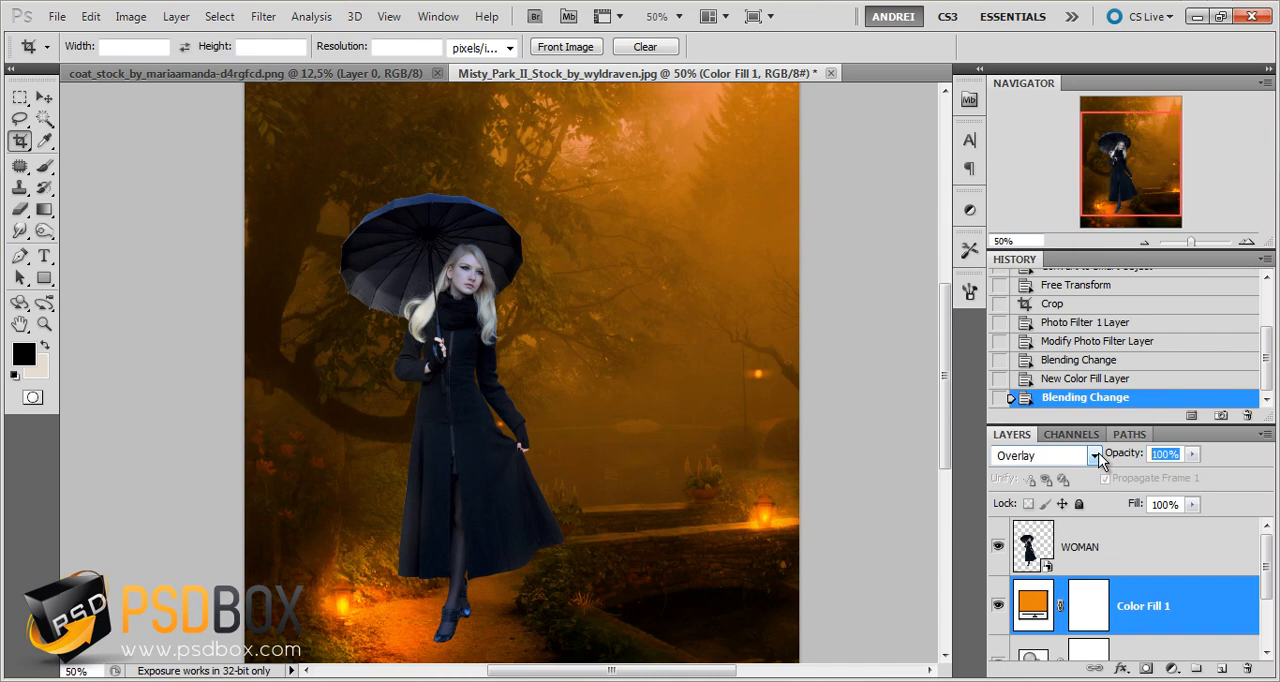
pyautogui.write('30')
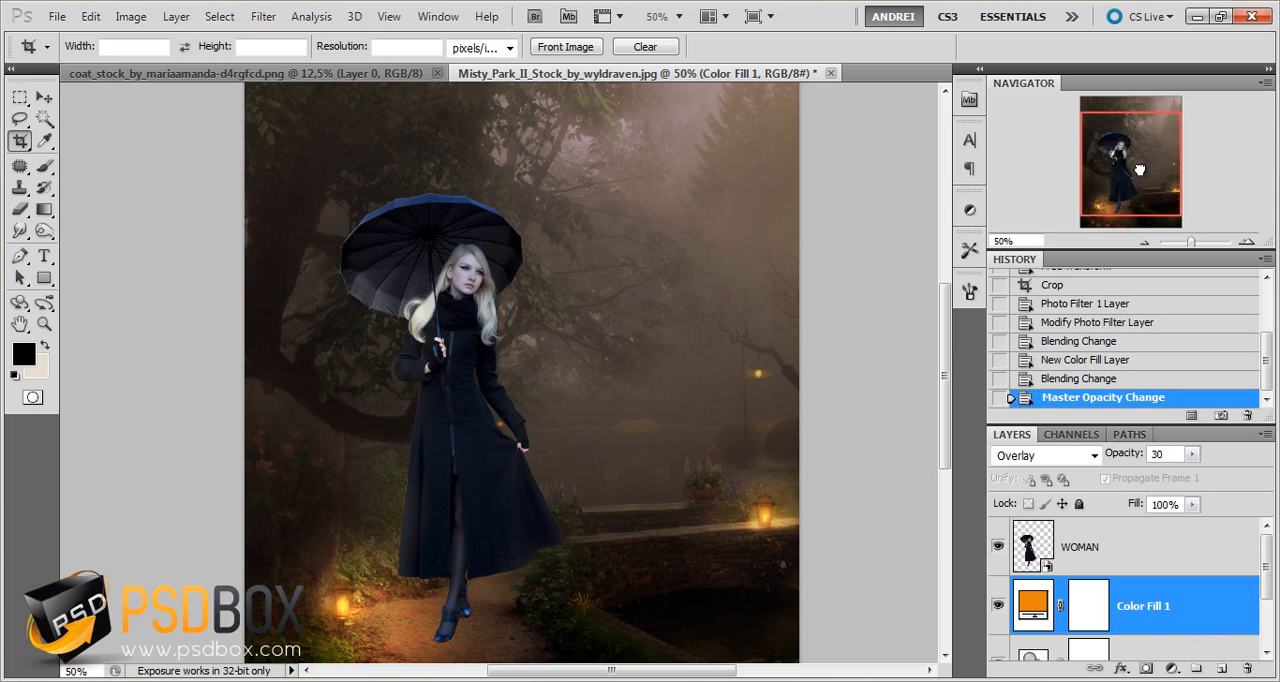
# Add a Hue/Saturation adjustment layer above the WOMAN layer and clip it to that layer
pyautogui.moveTo(1140, 170); pyautogui.dragTo(1142, 181)
pyautogui.click(1140, 560)
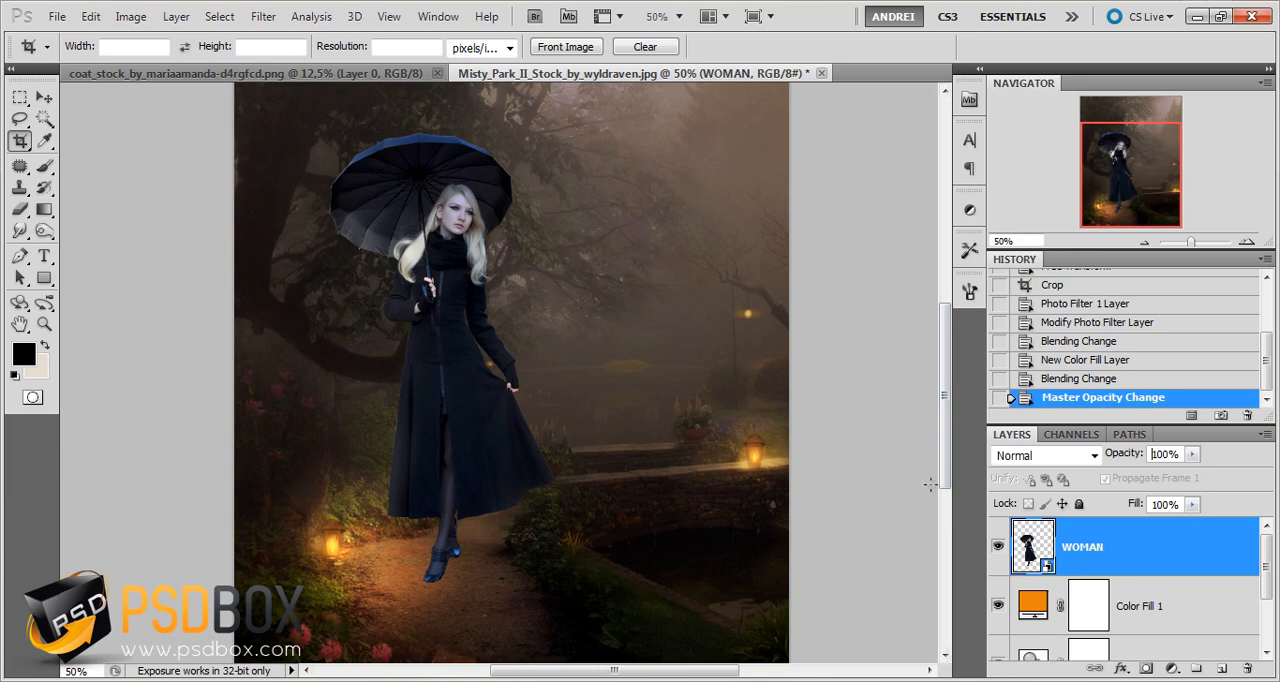
pyautogui.click(1155, 681)
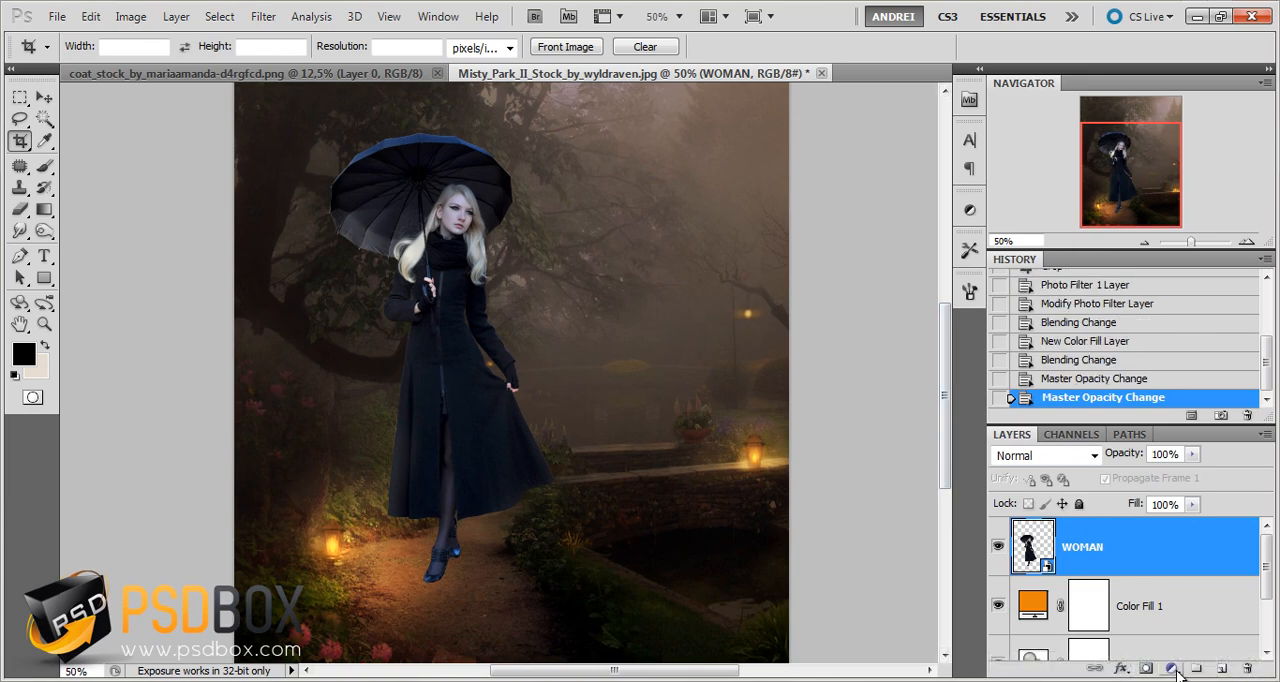
pyautogui.click(1129, 666)
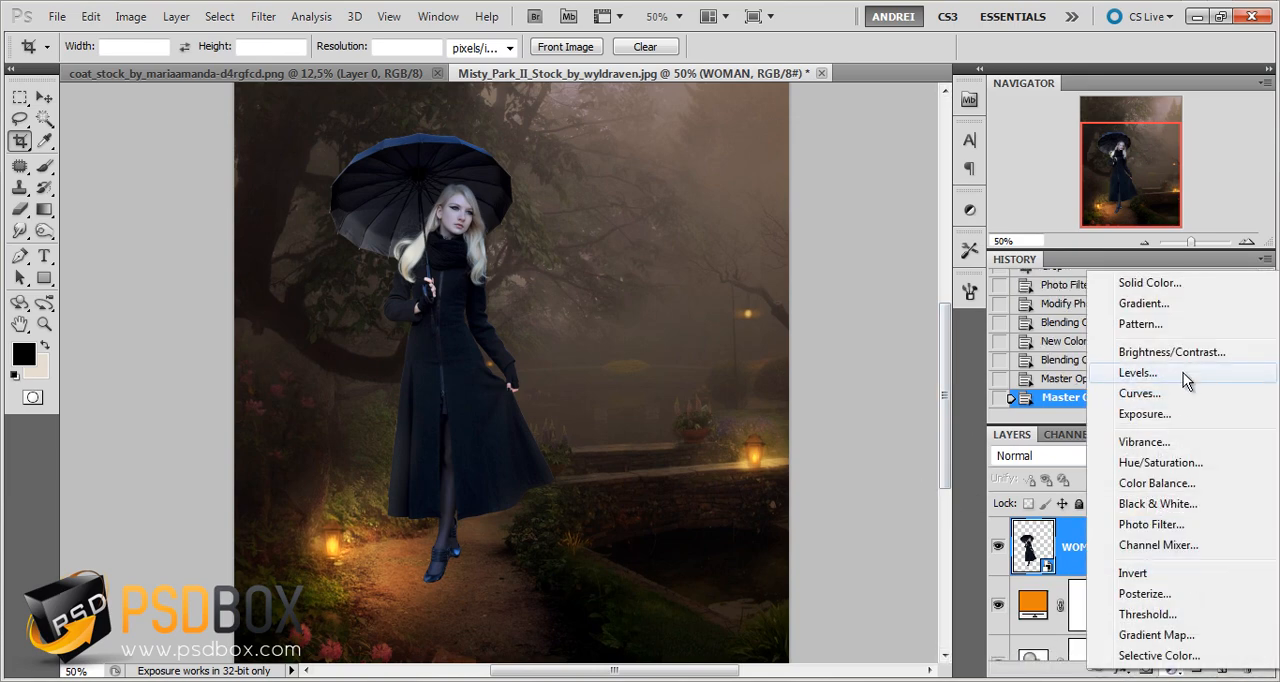
pyautogui.click(1180, 463)
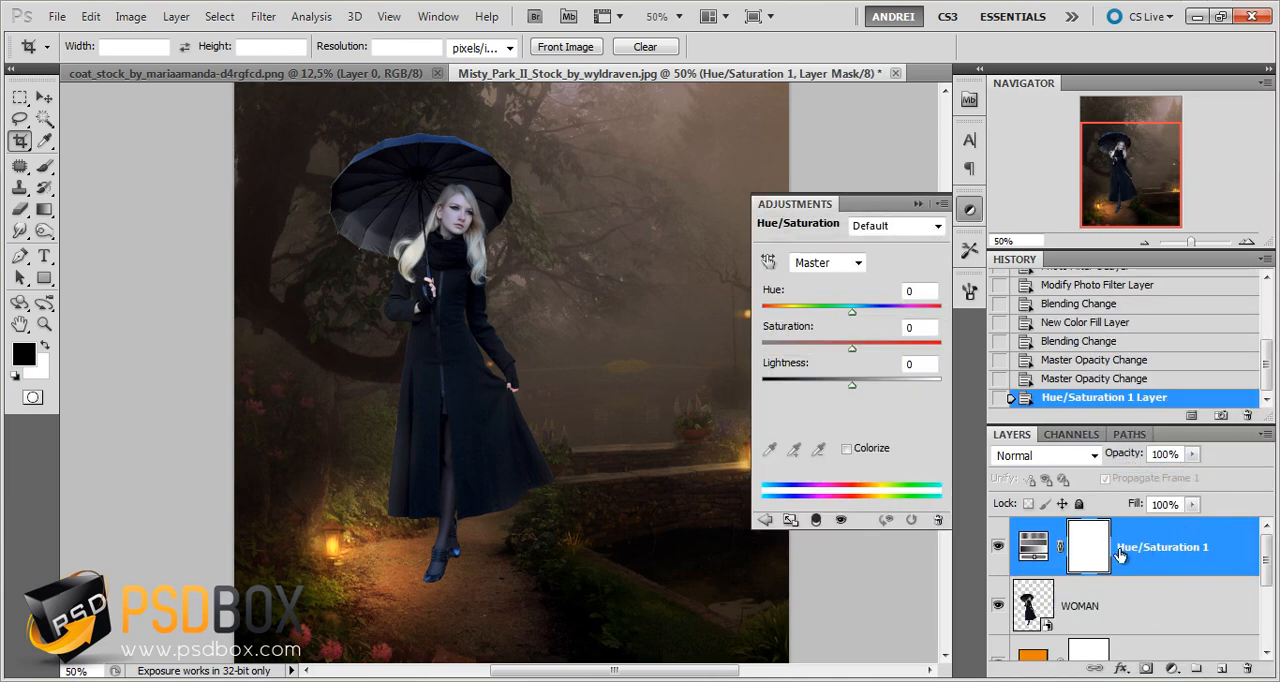
pyautogui.keyDown('alt'); pyautogui.click(1172, 578); pyautogui.keyUp('alt')
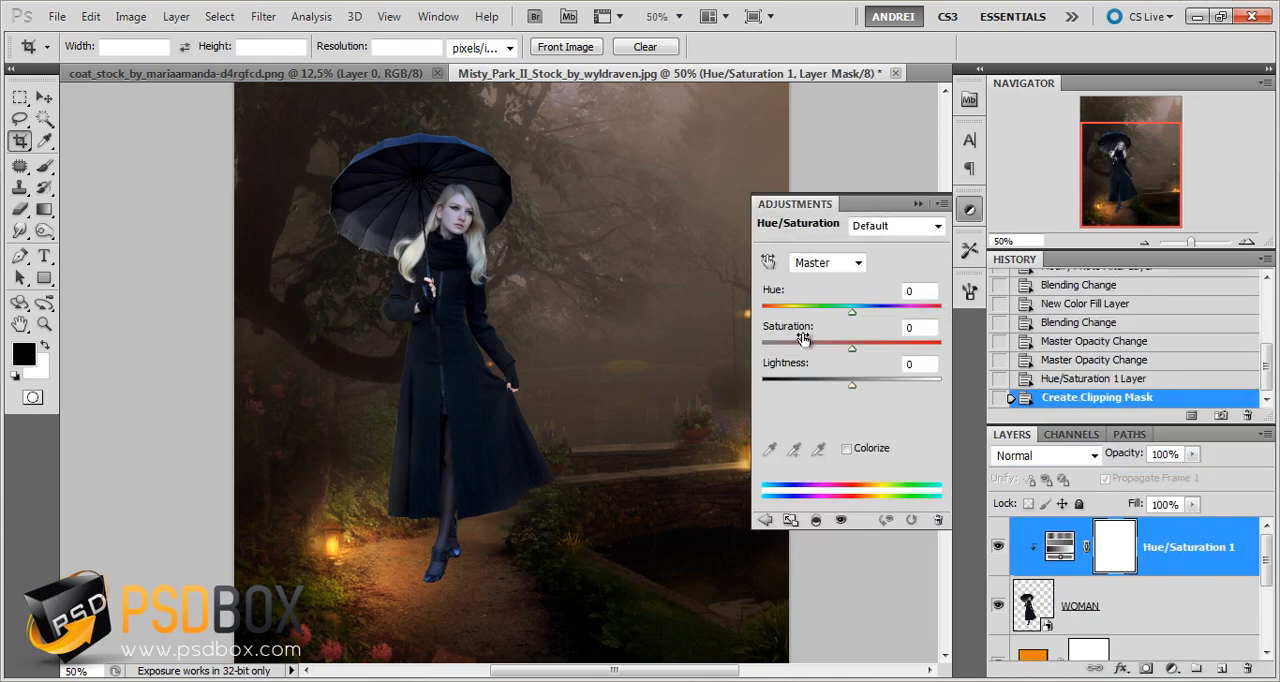
# Set the clipped Hue/Saturation layer's saturation to -25
pyautogui.click(913, 330)
pyautogui.write('-')
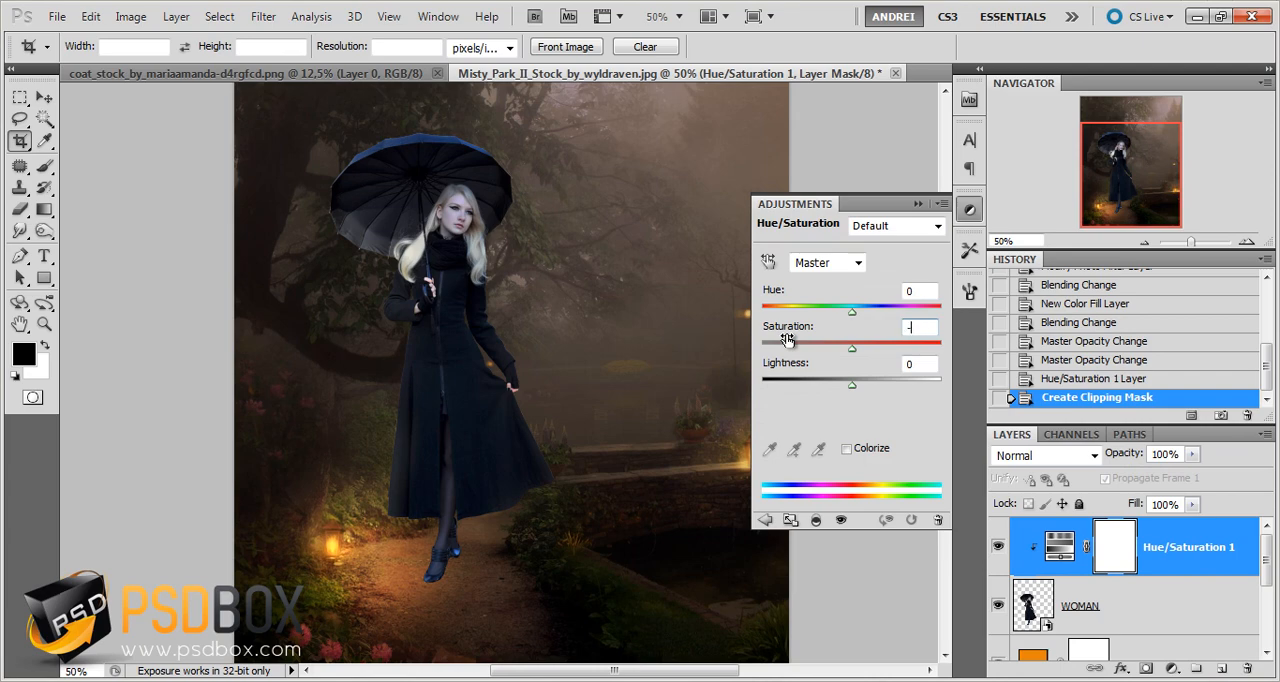
pyautogui.write('25')
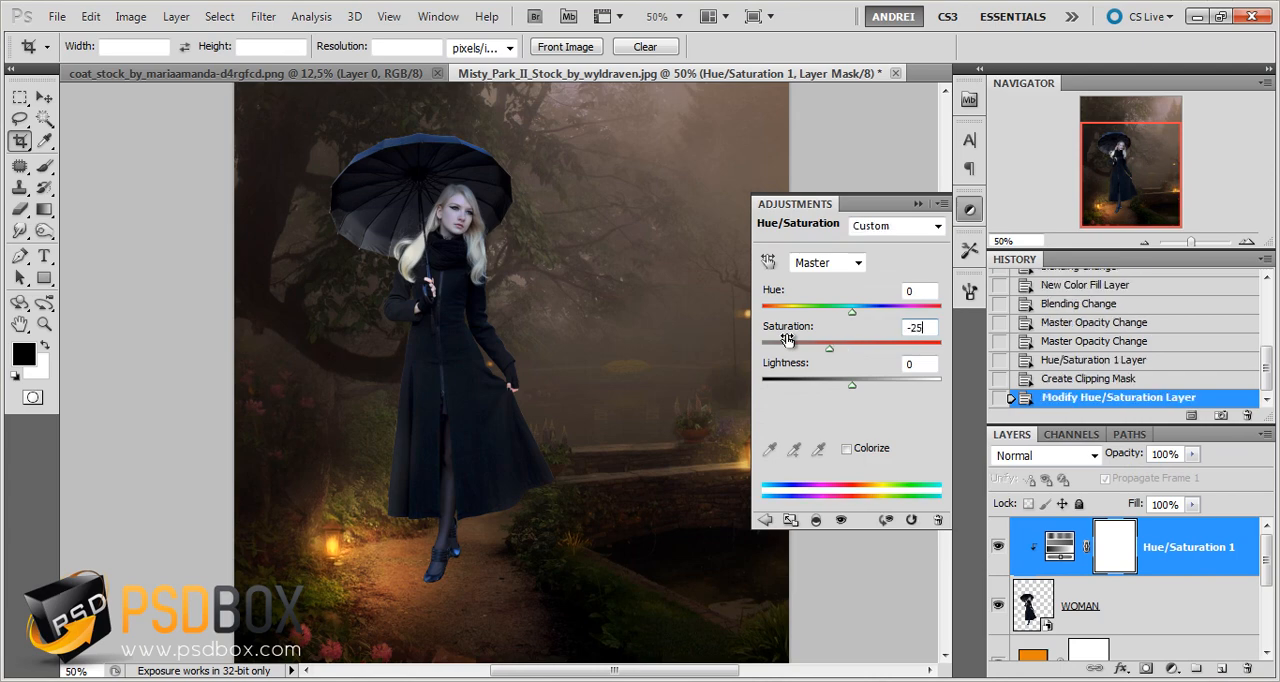
pyautogui.click(918, 204)
# Add a Levels adjustment layer above the Hue/Saturation layer and clip it to the WOMAN layer
pyautogui.click(1172, 668)
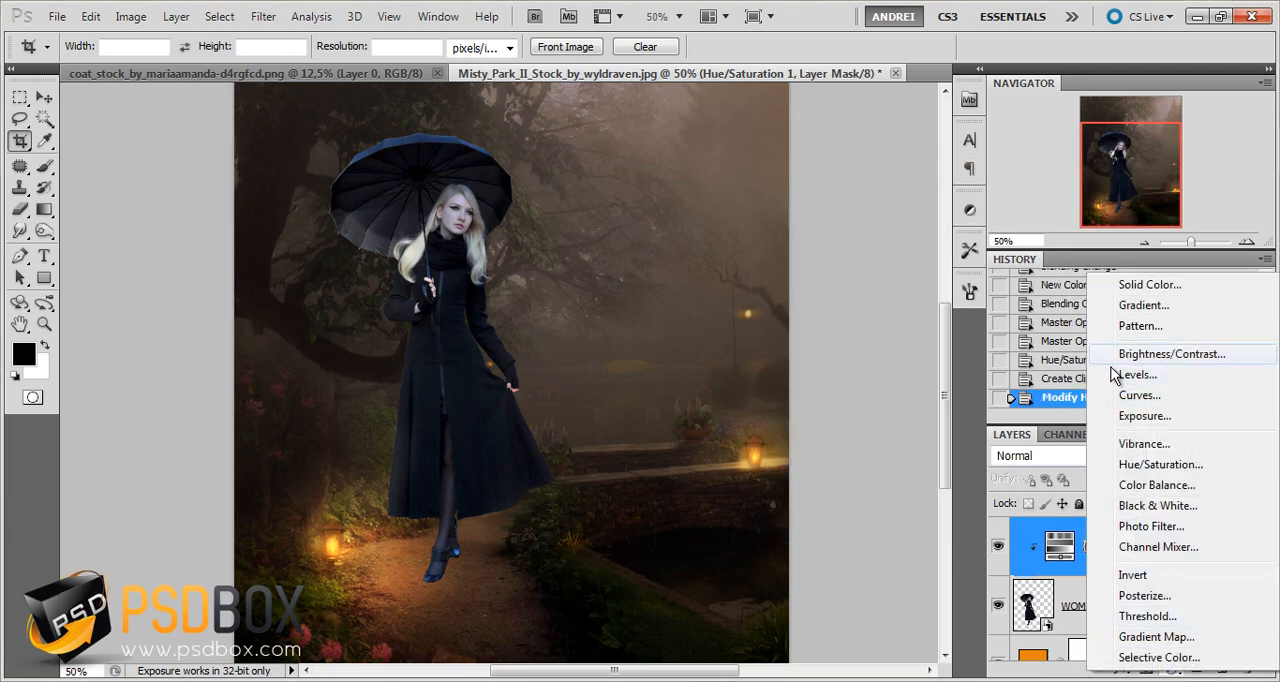
pyautogui.click(1155, 375)
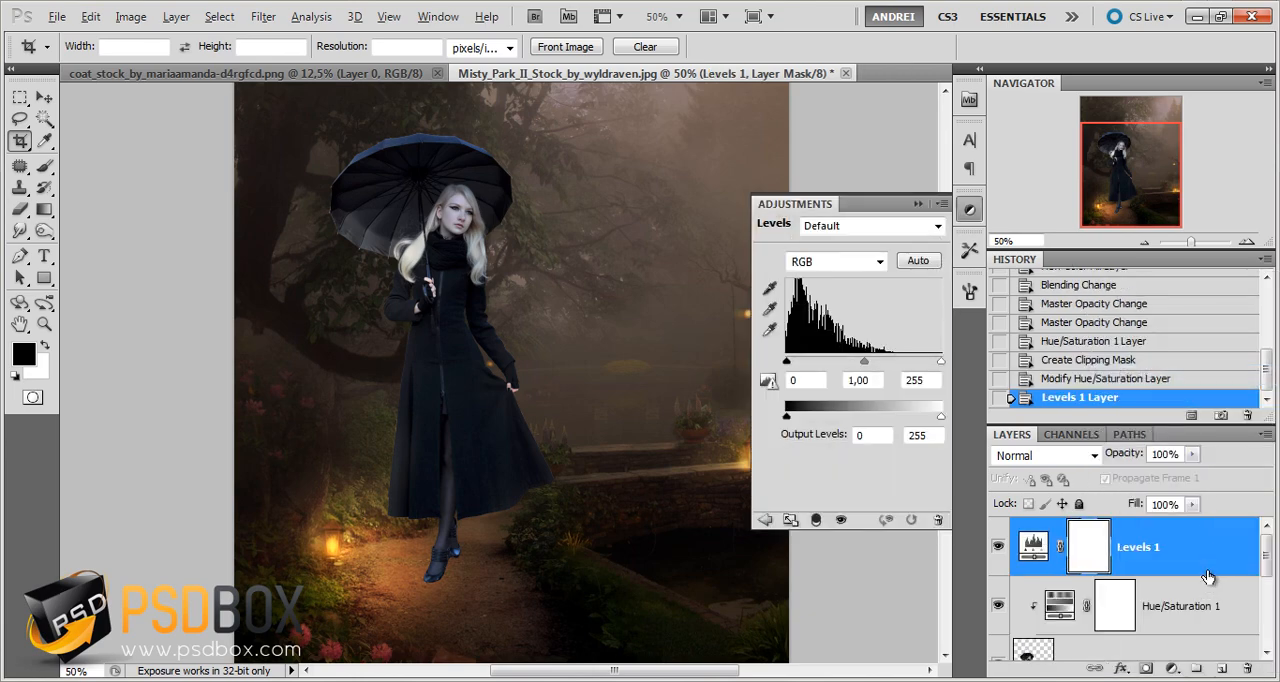
pyautogui.keyDown('alt'); pyautogui.click(1206, 576); pyautogui.keyUp('alt')
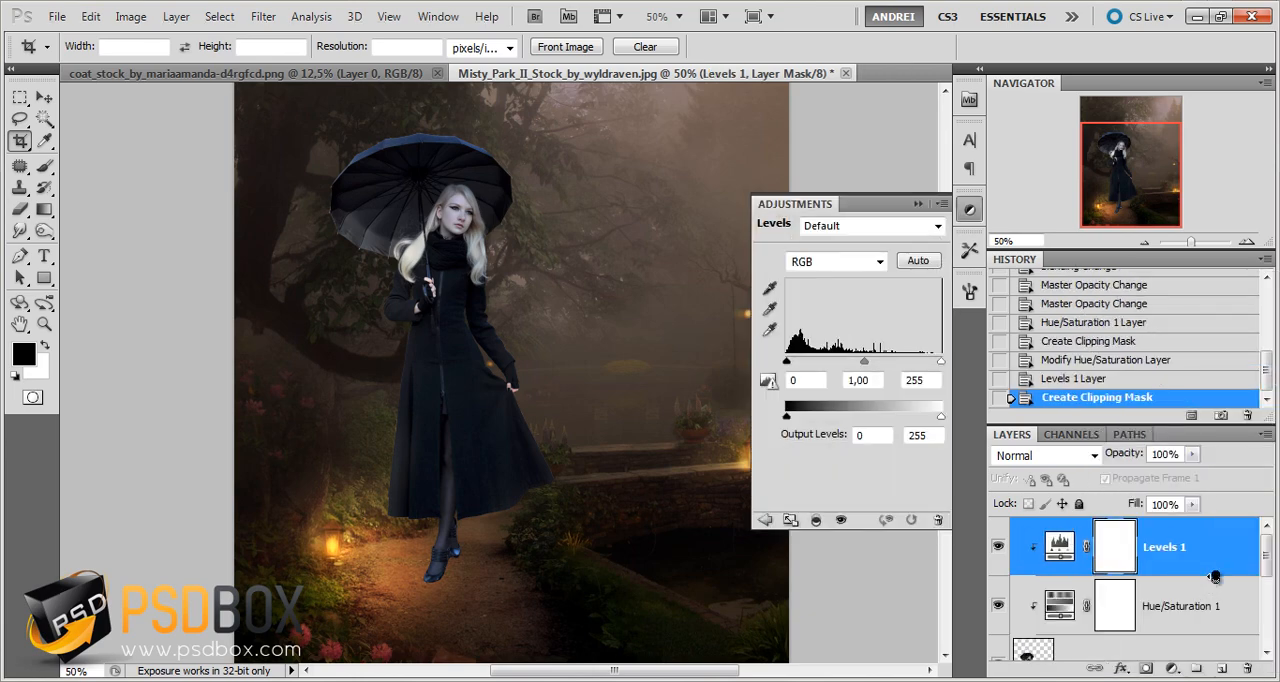
# Set the Levels input values to 2 for shadows, 0,76 for midtones and 240 for highlights
pyautogui.doubleClick(796, 381)
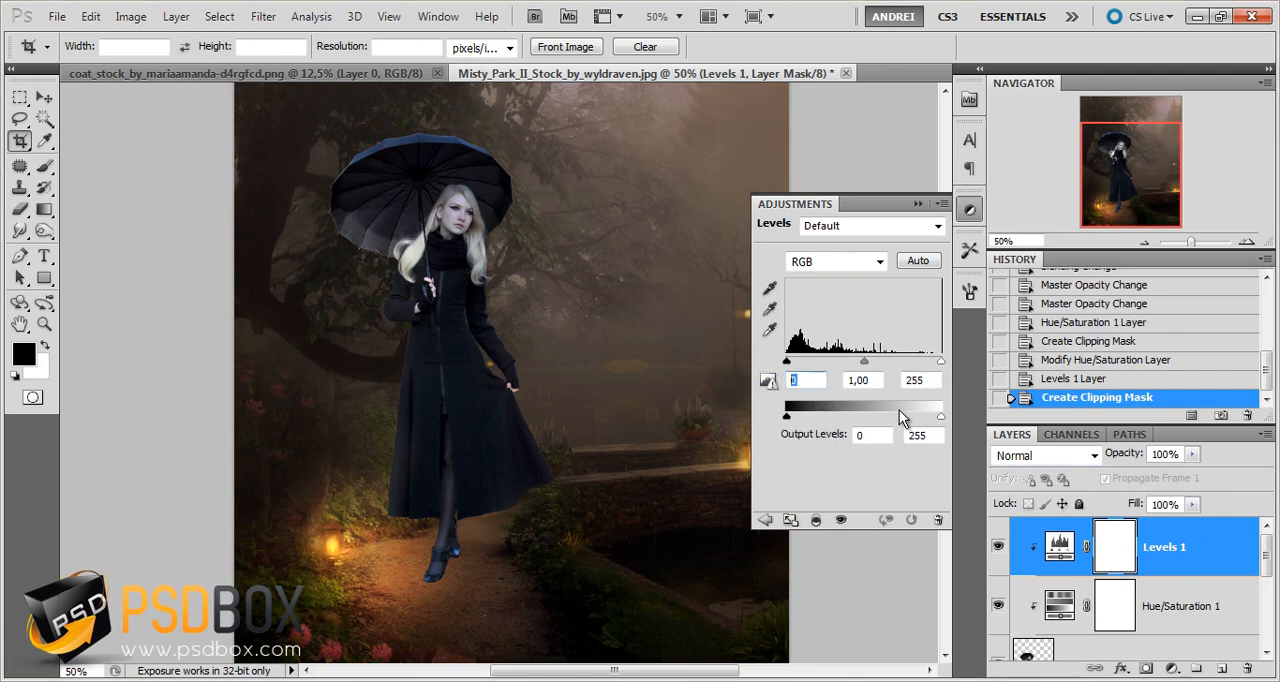
pyautogui.write('2')
pyautogui.doubleClick(865, 380)
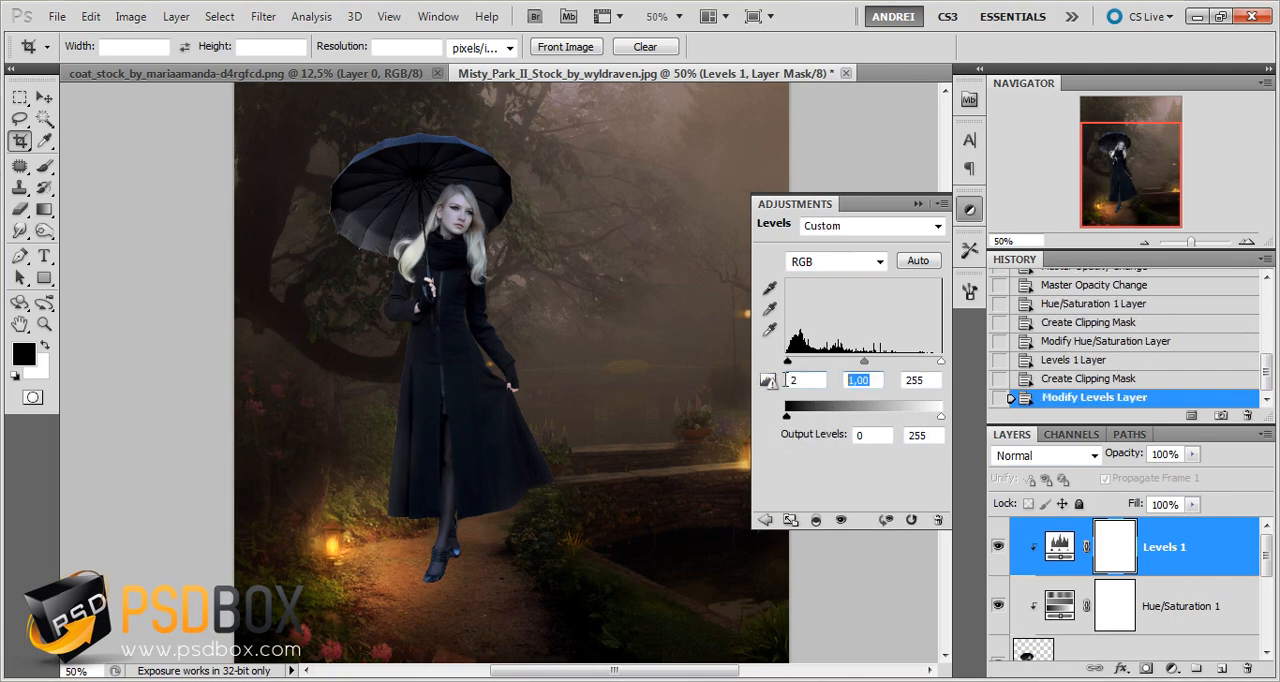
pyautogui.write('0')
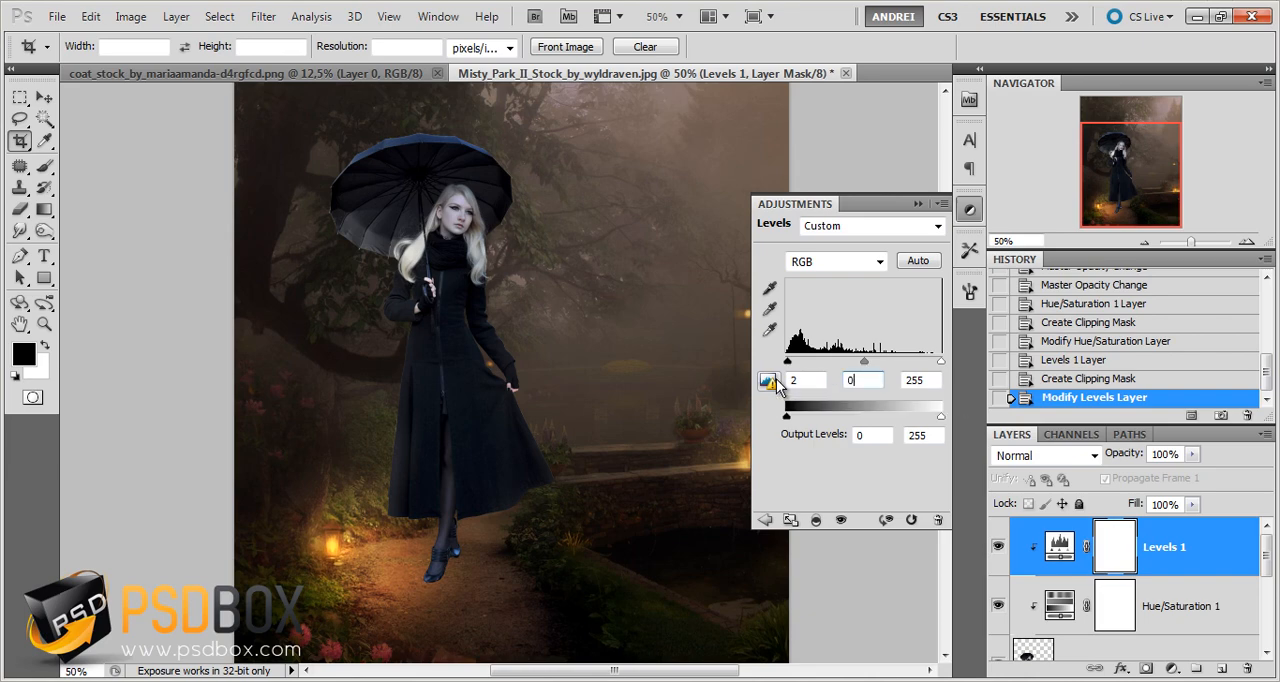
pyautogui.write('7')
pyautogui.press('Return')
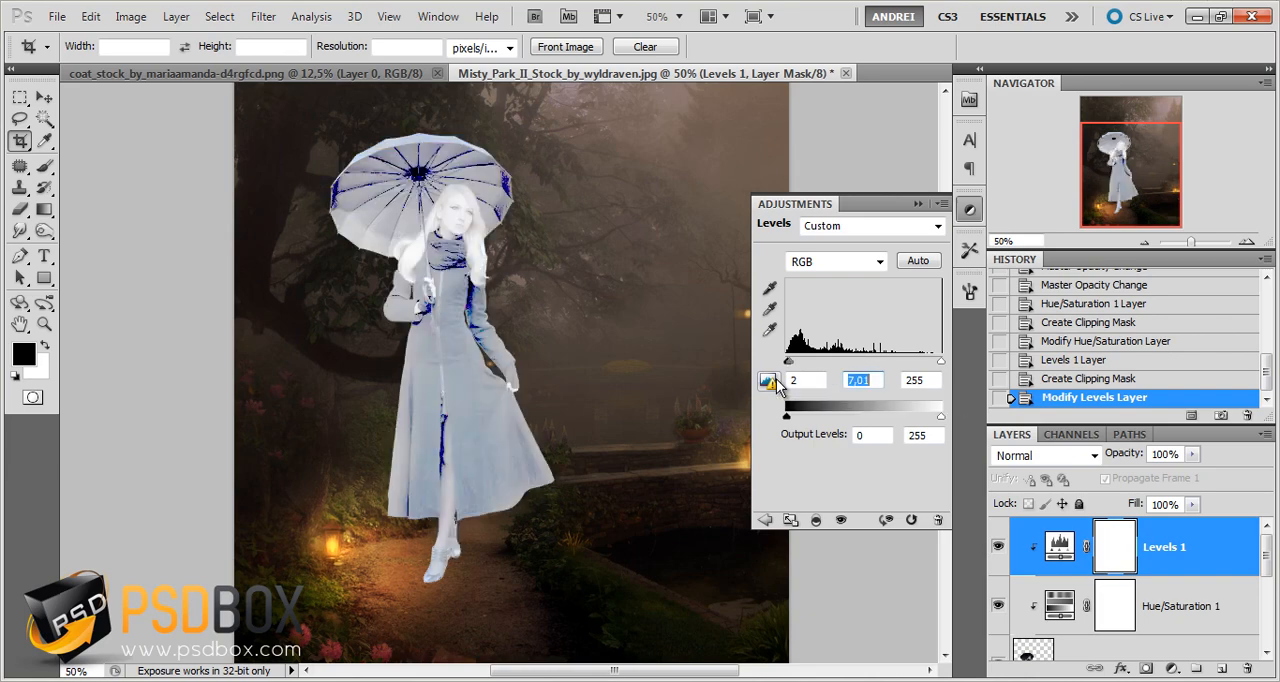
pyautogui.write('0,7')
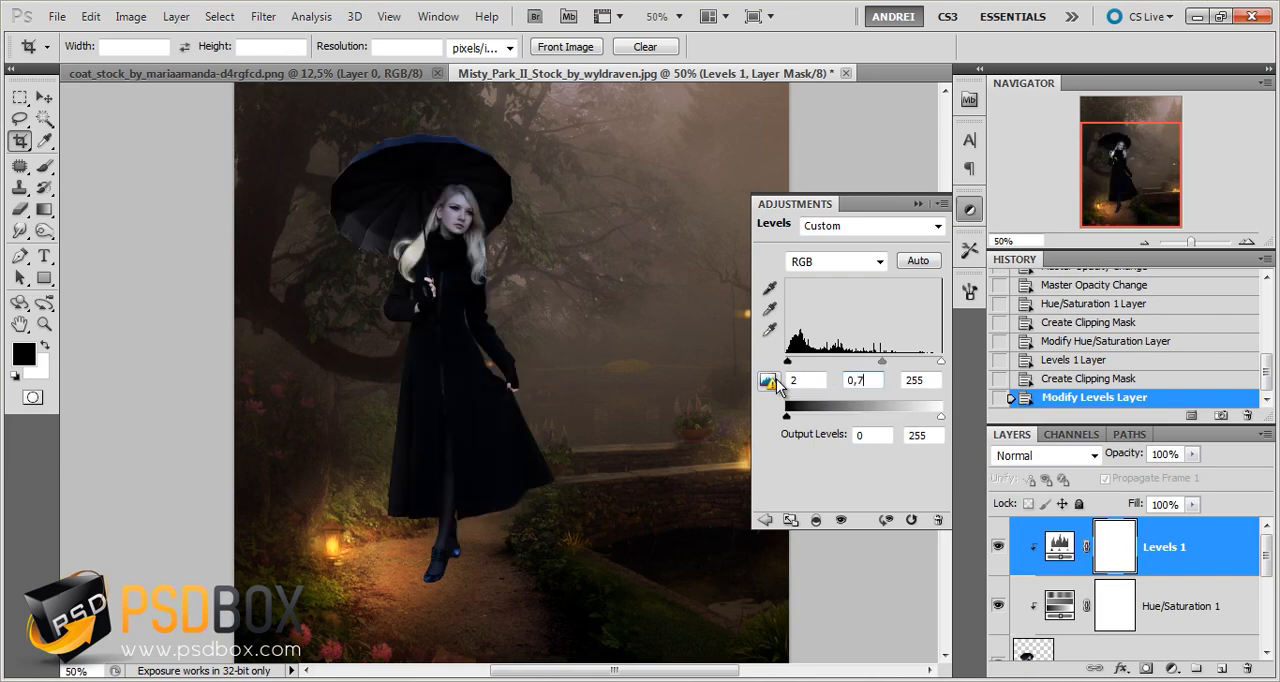
pyautogui.write('6')
pyautogui.press('Tab')
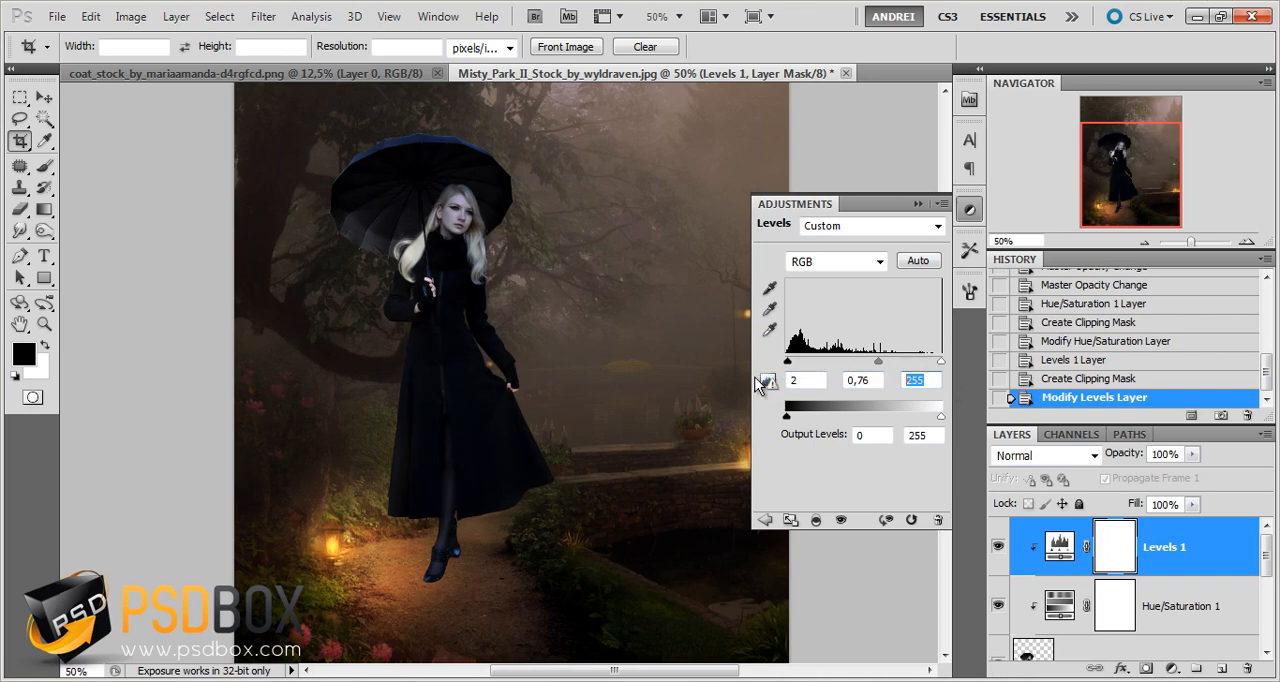
pyautogui.write('240')
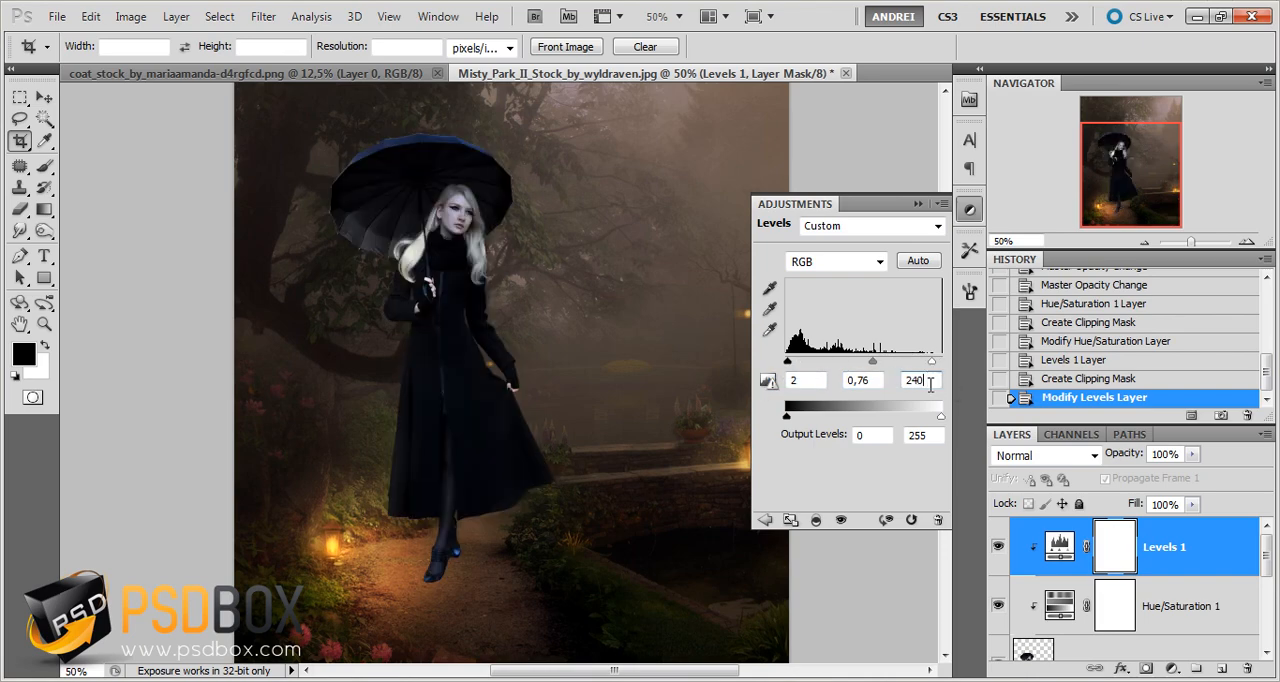
pyautogui.click(917, 203)
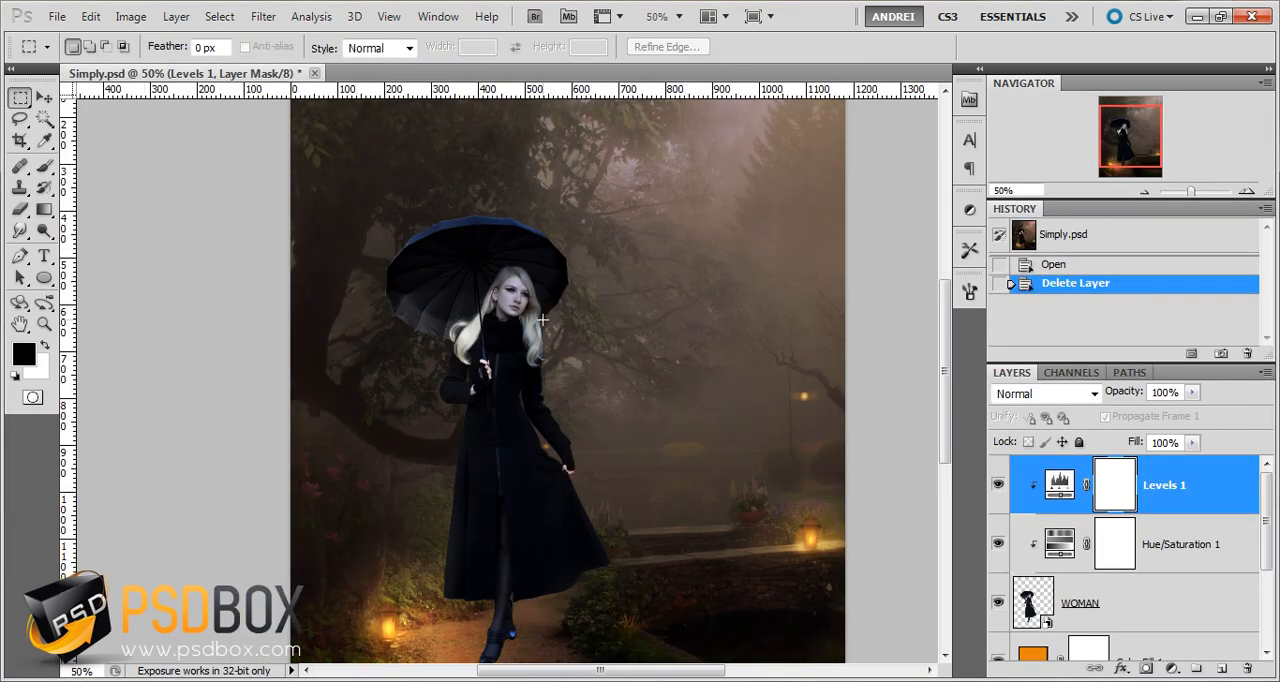
# Activate the Smudge tool and add a new empty layer named hair above the Levels layer
pyautogui.scroll(5, 541, 320)
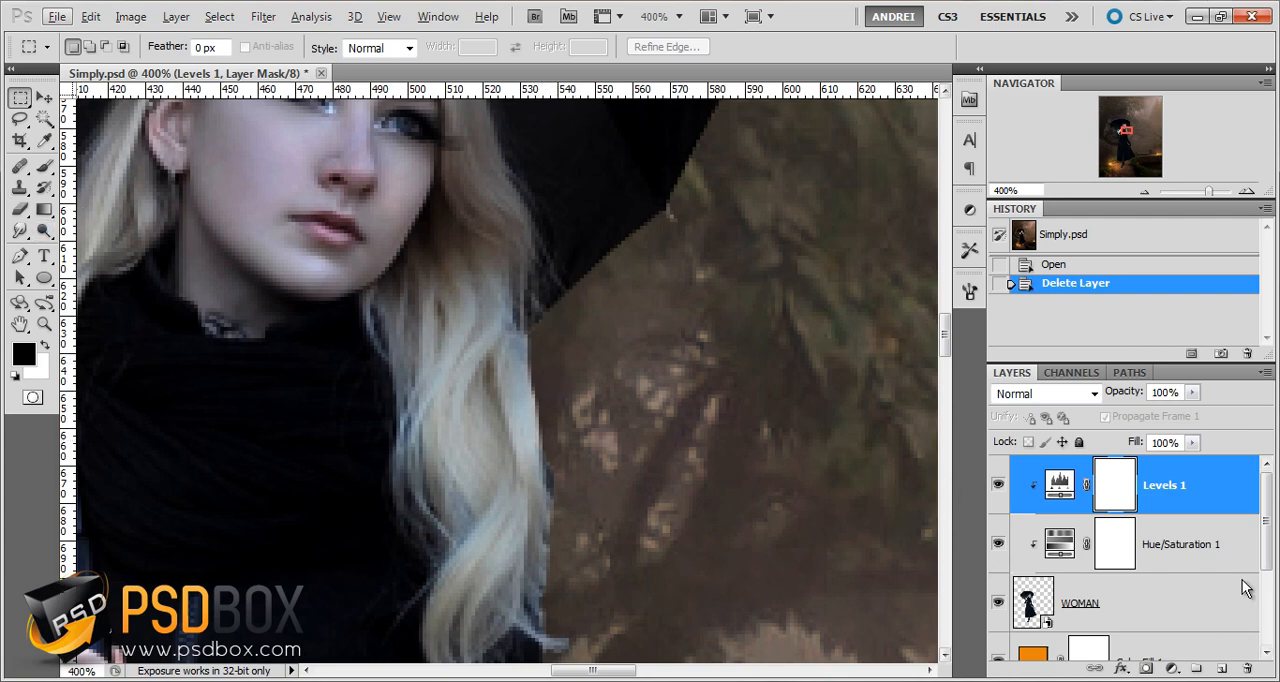
pyautogui.click(1182, 606)
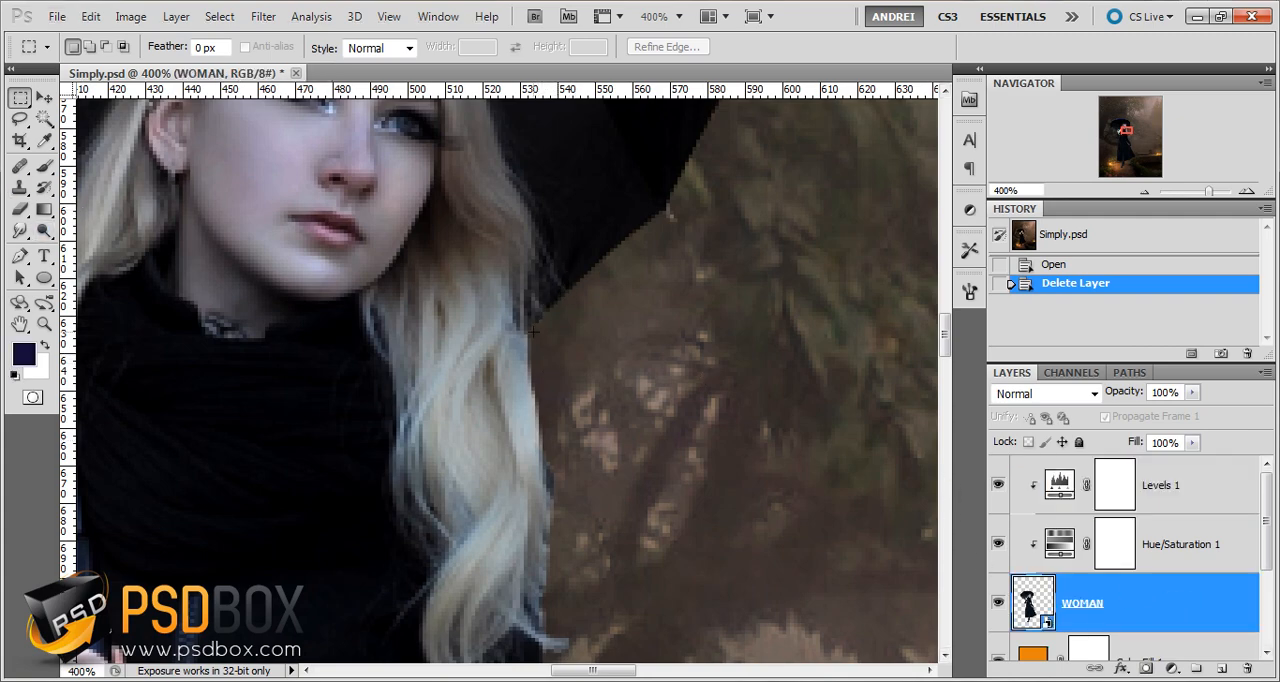
pyautogui.click(1196, 505)
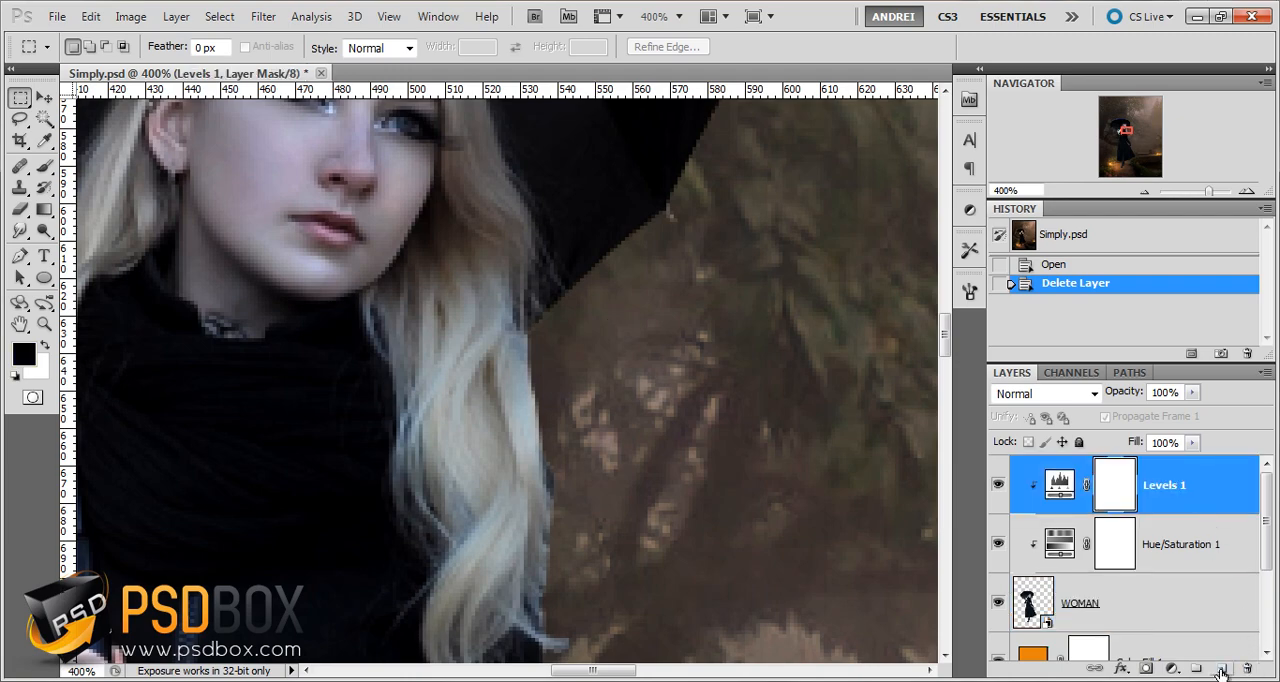
pyautogui.click(44, 166)
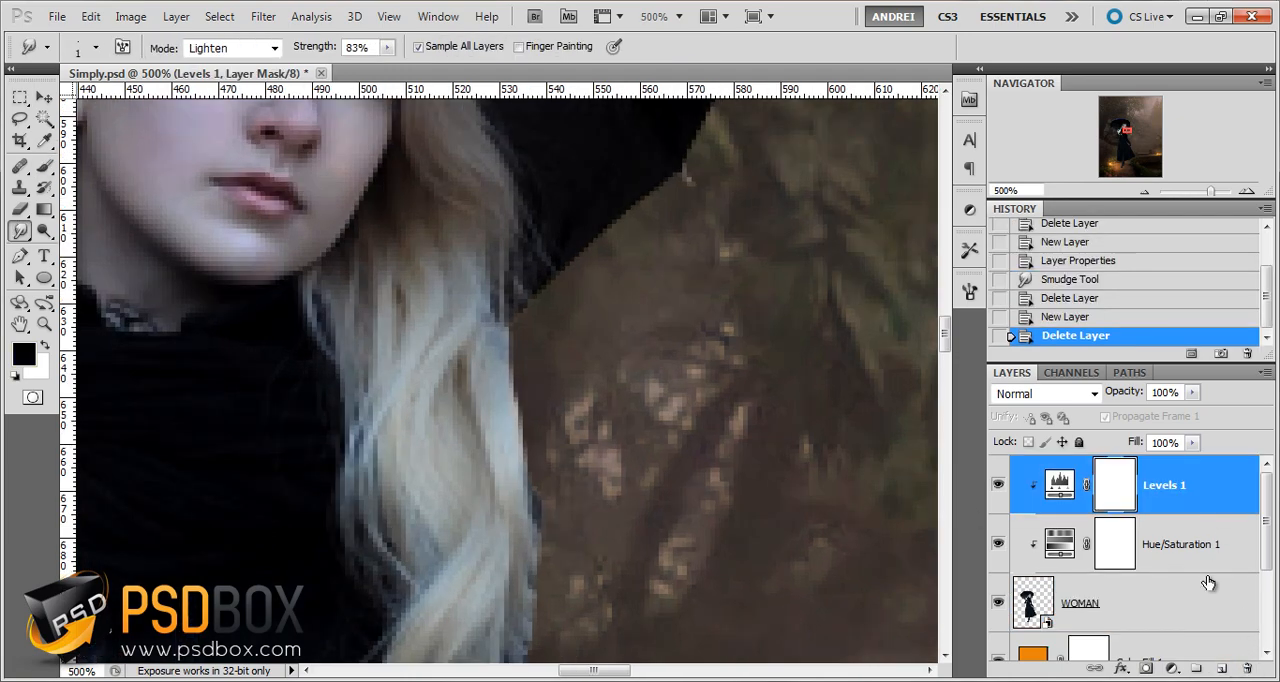
pyautogui.click(1221, 667)
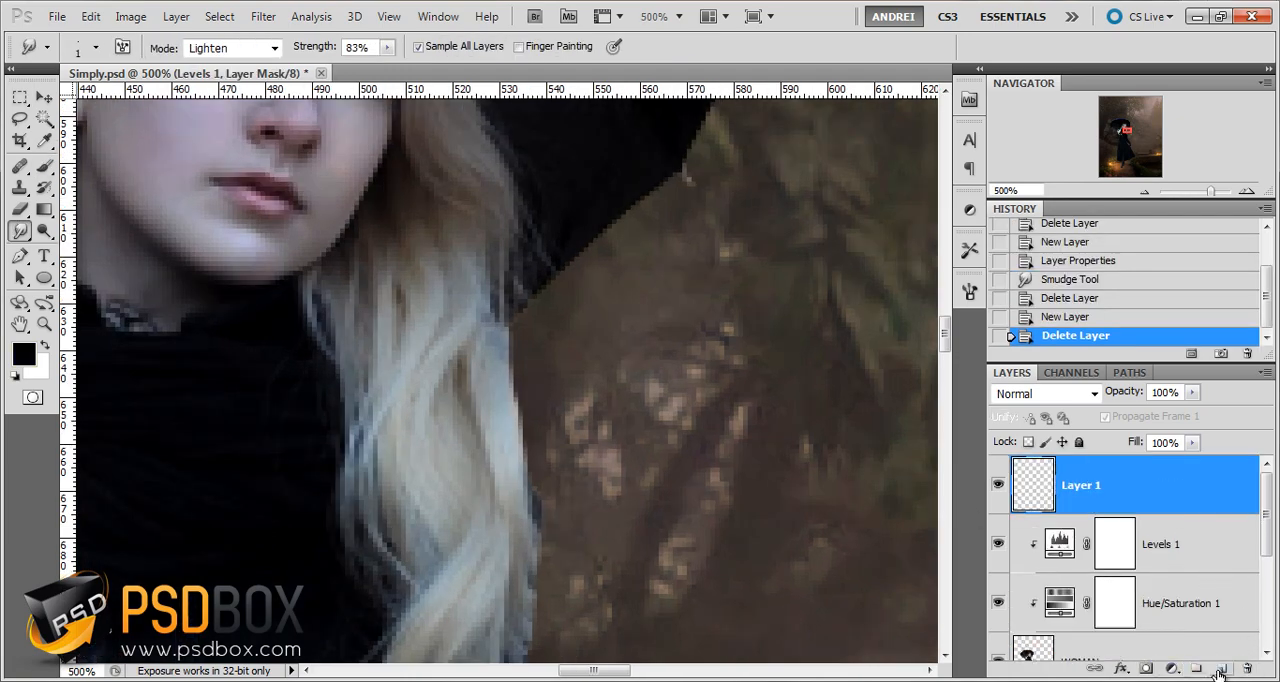
pyautogui.doubleClick(1085, 485)
pyautogui.write('hia')
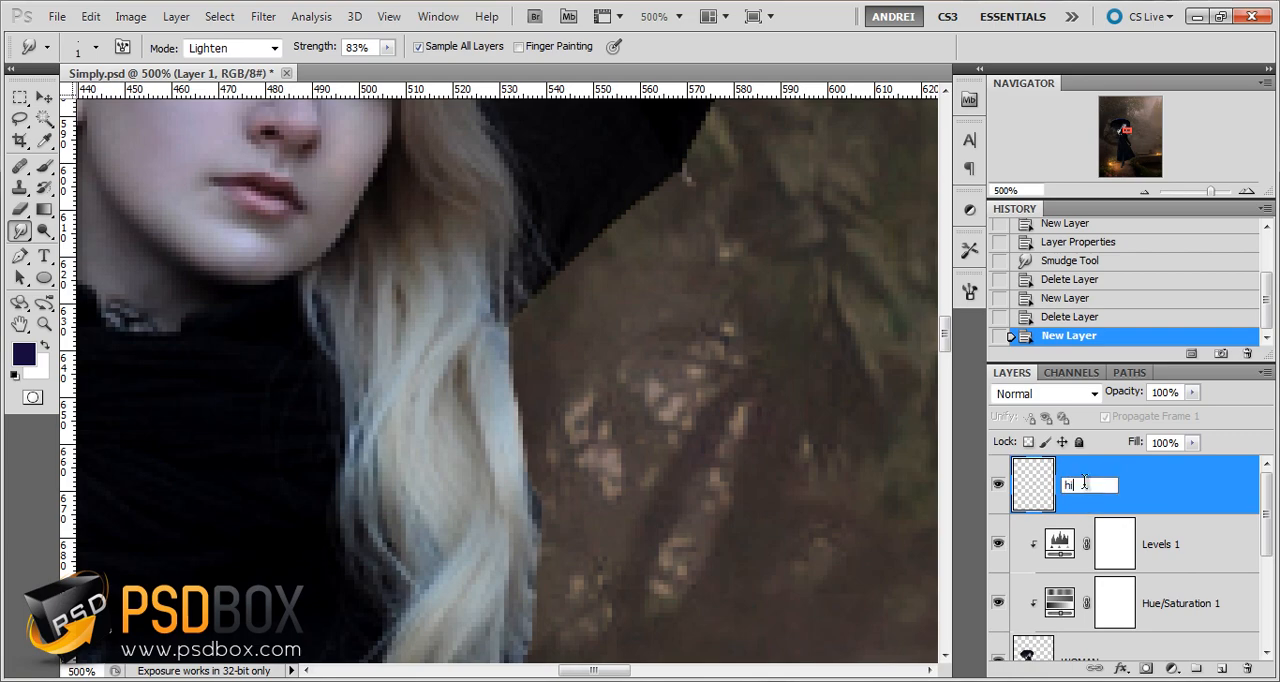
pyautogui.write('r')
pyautogui.press('Return')
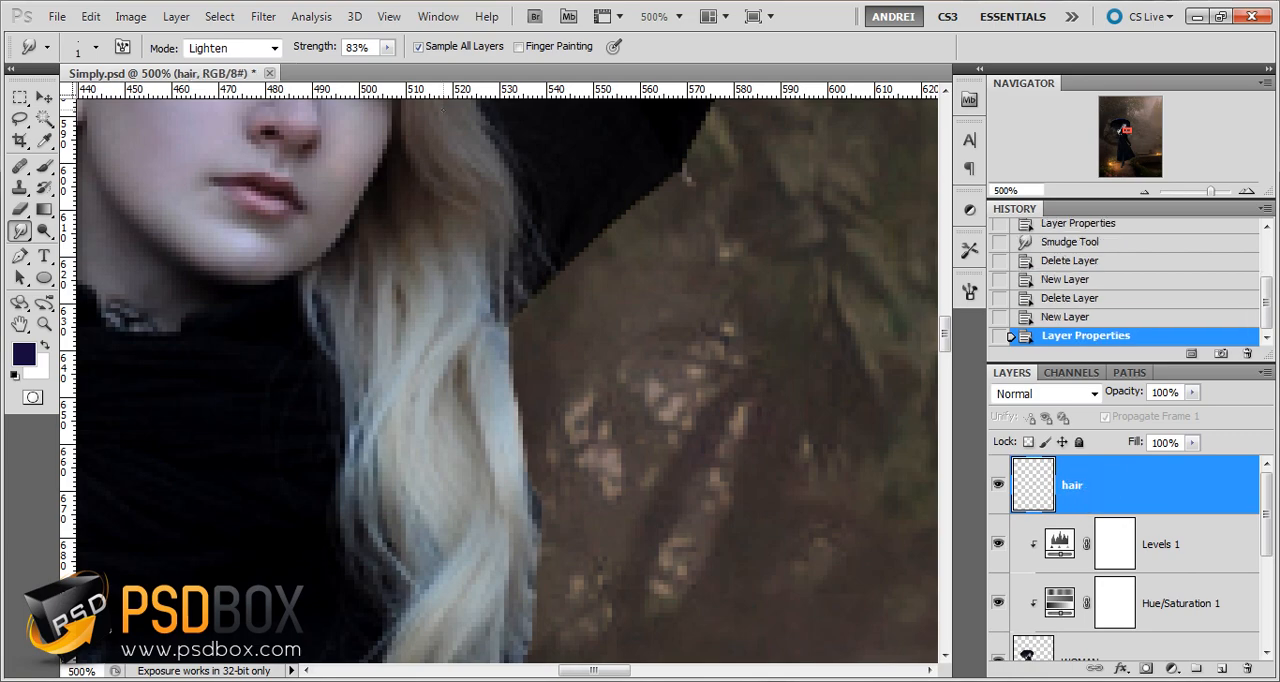
# Configure the Smudge tool with a 1 px brush, 84% strength and Normal mode
pyautogui.rightClick(589, 279)
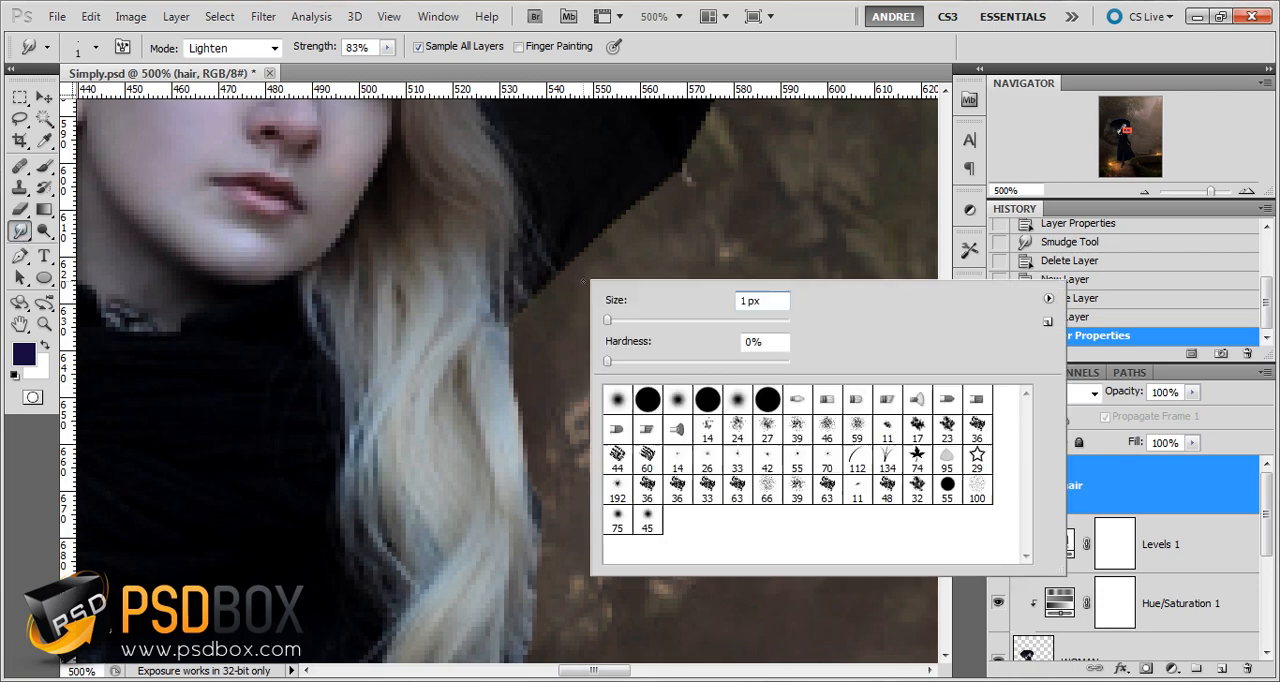
pyautogui.click(767, 304)
pyautogui.doubleClick(767, 304)
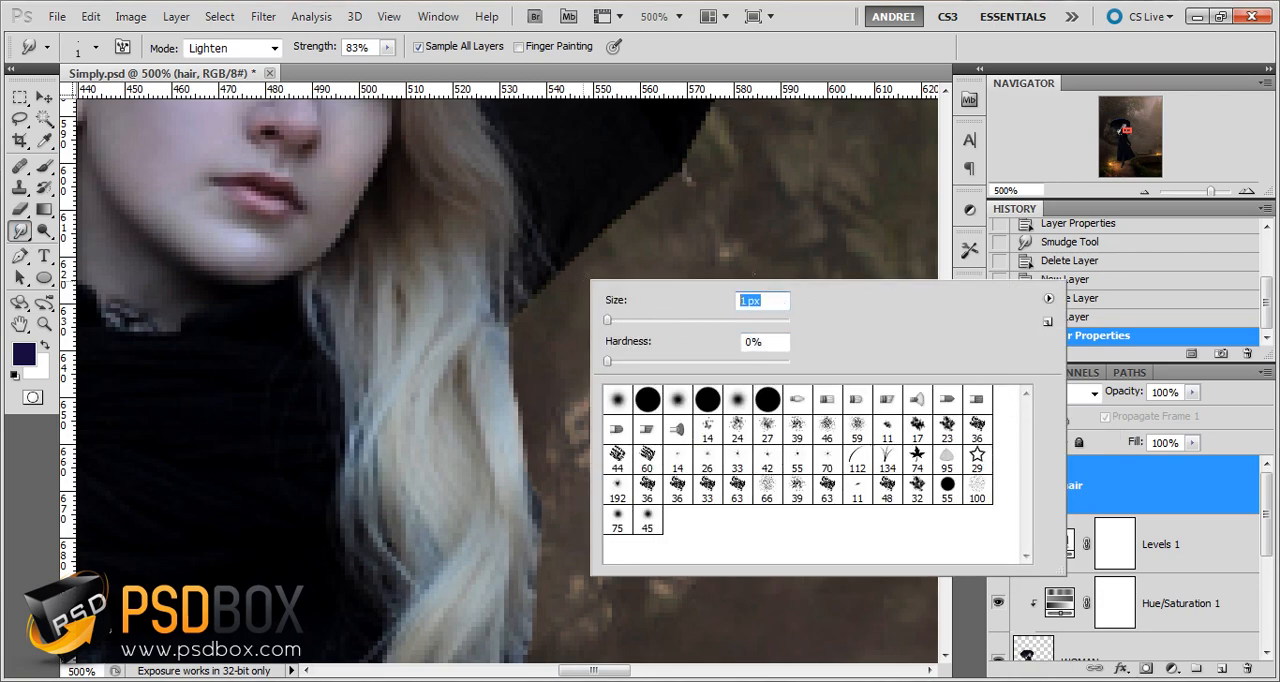
pyautogui.press('Tab')
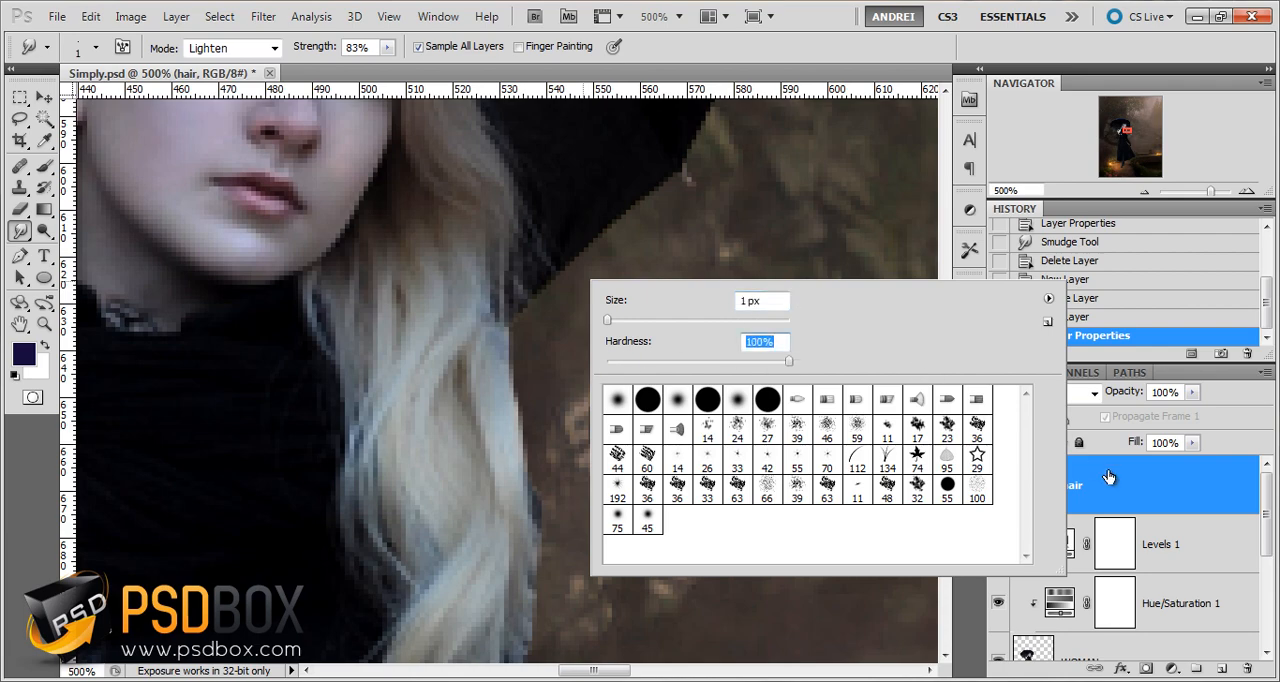
pyautogui.press('Return')
pyautogui.moveTo(335, 46); pyautogui.dragTo(336, 46)
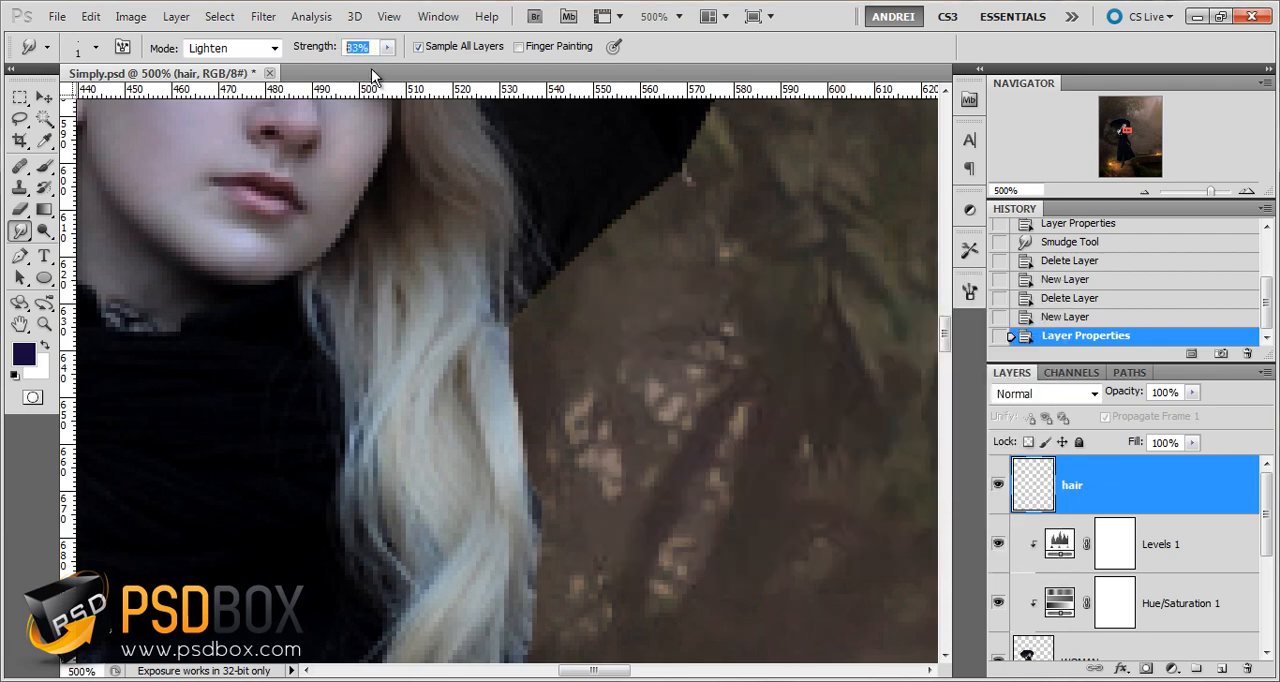
pyautogui.click(275, 48)
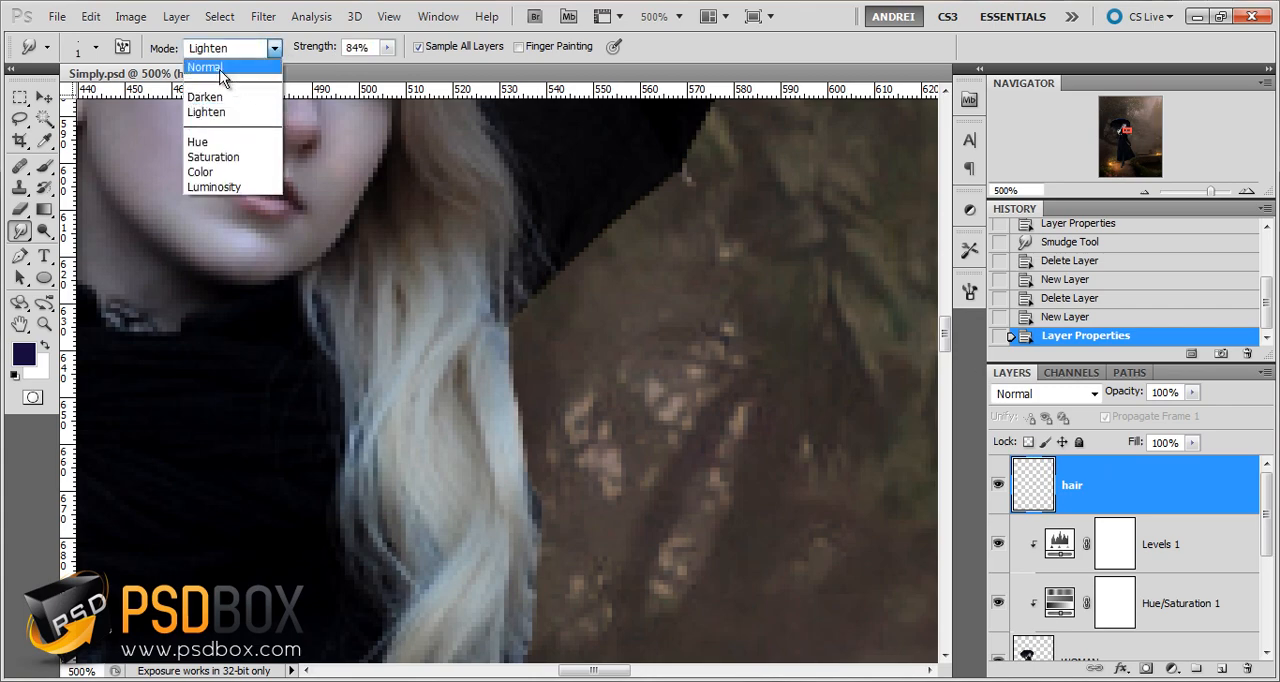
pyautogui.click(222, 68)
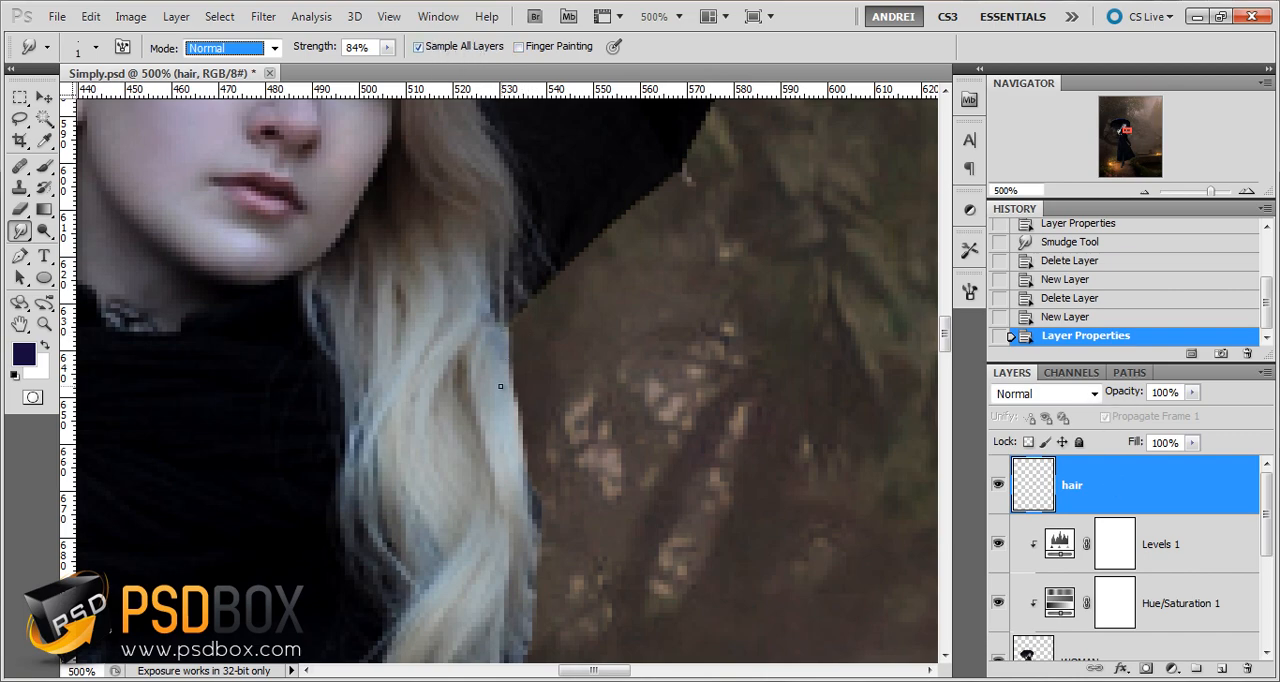
# Smudge thin strands outward from the edge of the hair just below the umbrella rim, then undo the last stroke
pyautogui.moveTo(501, 386); pyautogui.dragTo(535, 490)
pyautogui.moveTo(463, 253); pyautogui.dragTo(452, 222)
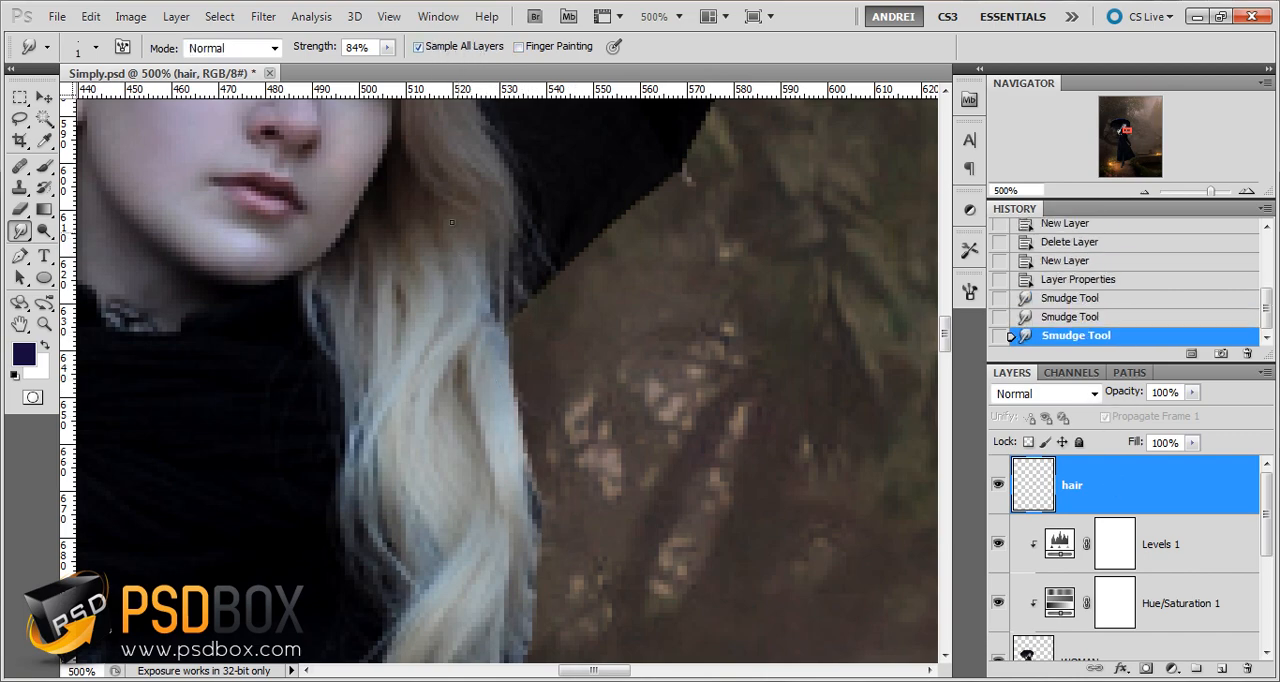
pyautogui.moveTo(514, 386); pyautogui.dragTo(577, 473)
pyautogui.press('space')
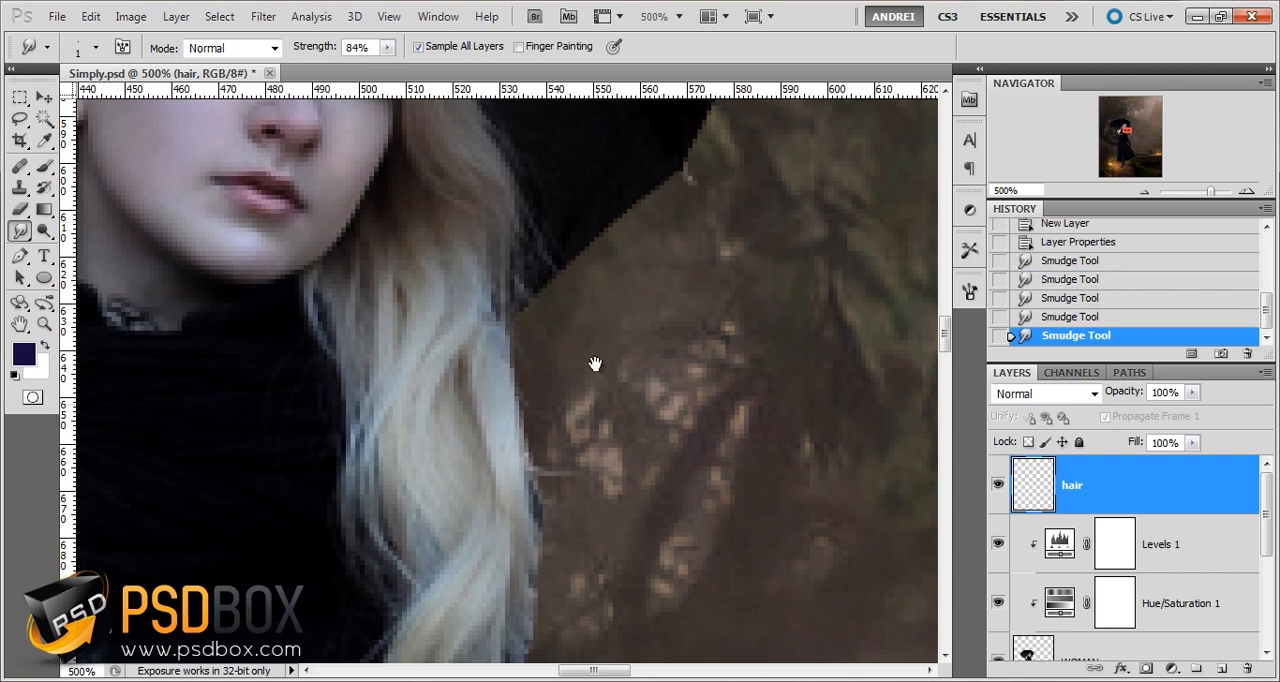
pyautogui.moveTo(595, 406); pyautogui.dragTo(580, 278)
pyautogui.hotkey('ctrl', 'z')
# Smudge fine strands downward and outward from the hair's outer edge toward the lower curl
pyautogui.moveTo(482, 314); pyautogui.dragTo(570, 575)
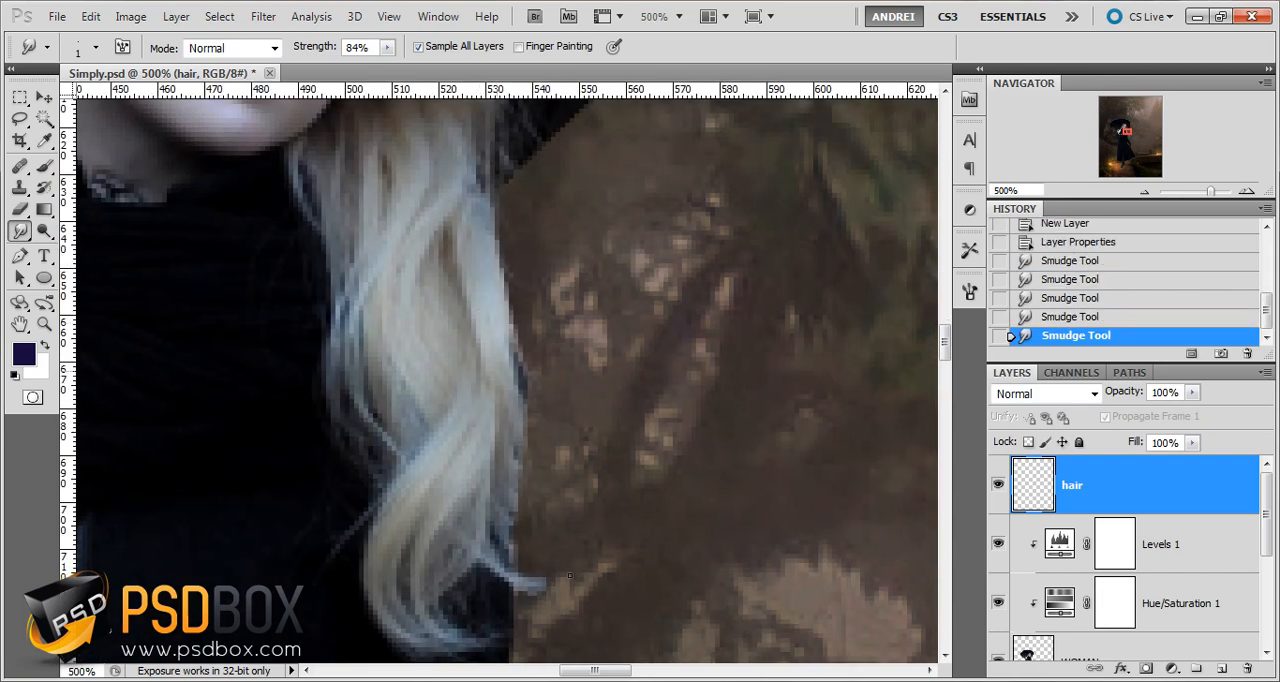
pyautogui.moveTo(488, 460); pyautogui.dragTo(526, 540)
pyautogui.moveTo(516, 470); pyautogui.dragTo(532, 542)
pyautogui.moveTo(498, 430); pyautogui.dragTo(560, 535)
pyautogui.moveTo(514, 462)
pyautogui.mouseDown()
pyautogui.moveTo(584, 516)
pyautogui.moveTo(548, 606)
pyautogui.mouseUp()
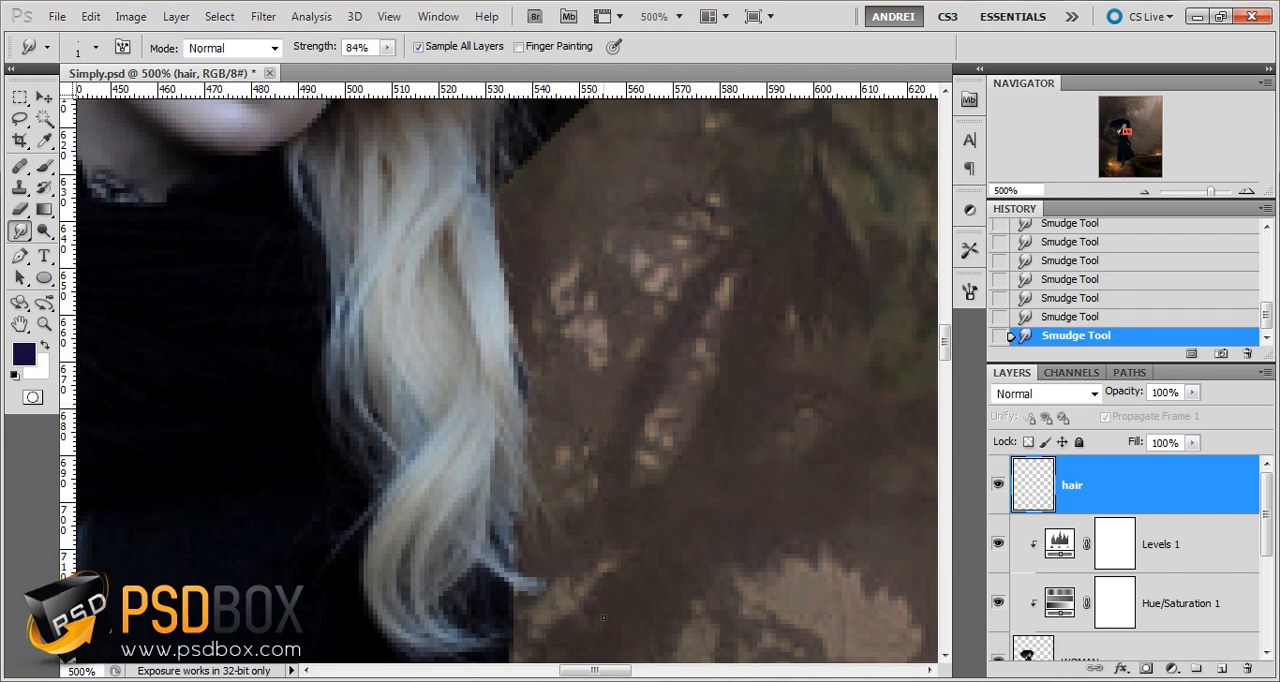
# Raise the Smudge strength to 91% and pull more loose strands over the background beside the lower curl
pyautogui.moveTo(623, 429); pyautogui.dragTo(566, 314)
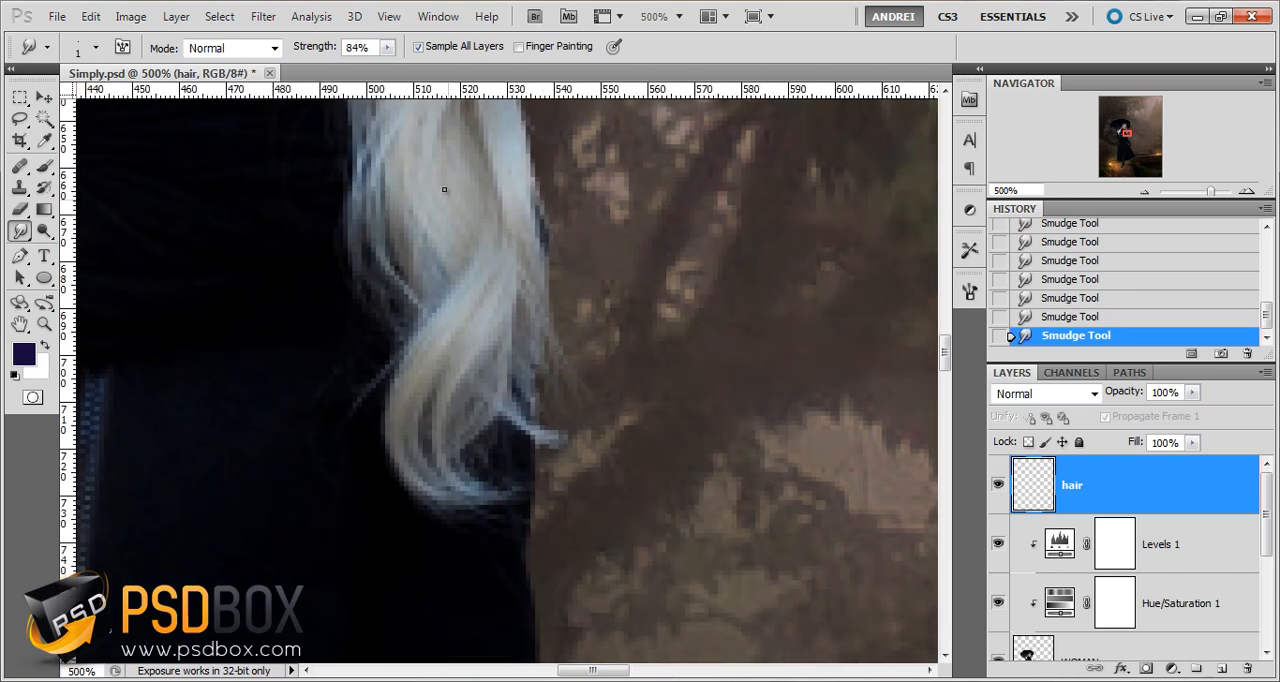
pyautogui.scroll(7, 410, 92)
pyautogui.moveTo(515, 344)
pyautogui.mouseDown()
pyautogui.moveTo(608, 496)
pyautogui.moveTo(577, 399)
pyautogui.mouseUp()
pyautogui.moveTo(510, 216); pyautogui.dragTo(562, 388)
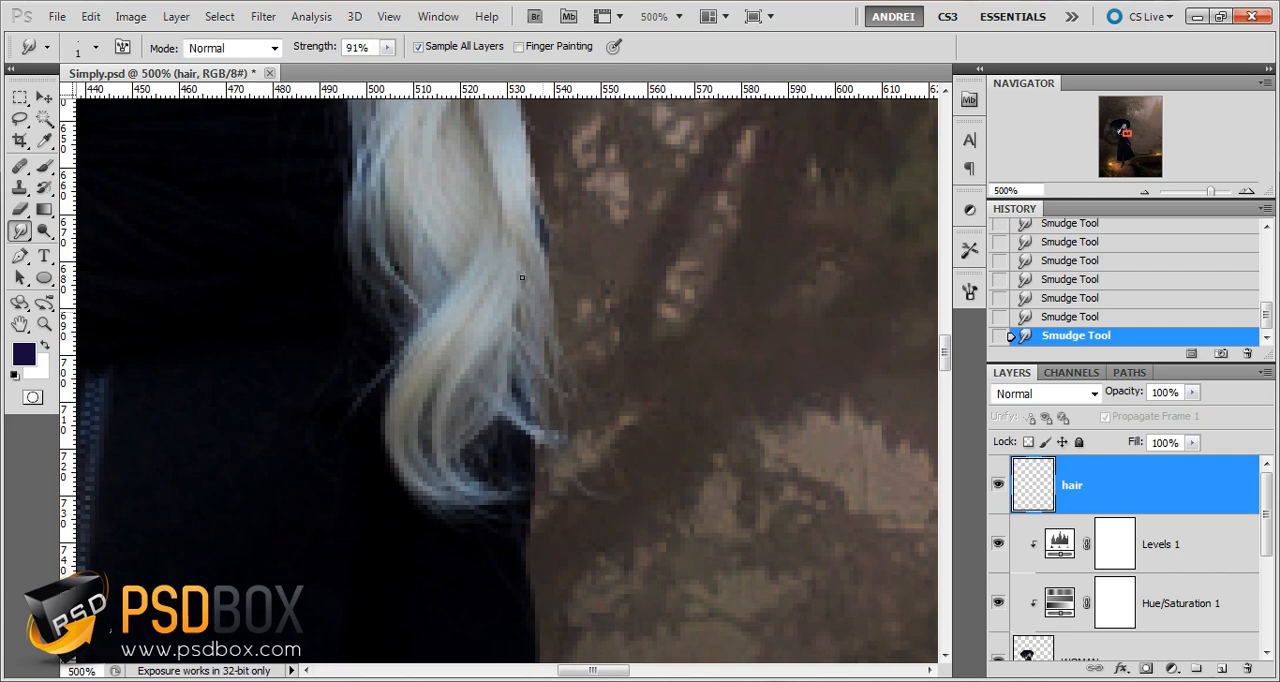
pyautogui.moveTo(568, 430); pyautogui.dragTo(580, 608)
pyautogui.moveTo(520, 315)
pyautogui.mouseDown()
pyautogui.moveTo(475, 543)
pyautogui.moveTo(549, 380)
pyautogui.moveTo(519, 410)
pyautogui.mouseUp()
pyautogui.moveTo(479, 371); pyautogui.dragTo(521, 461)
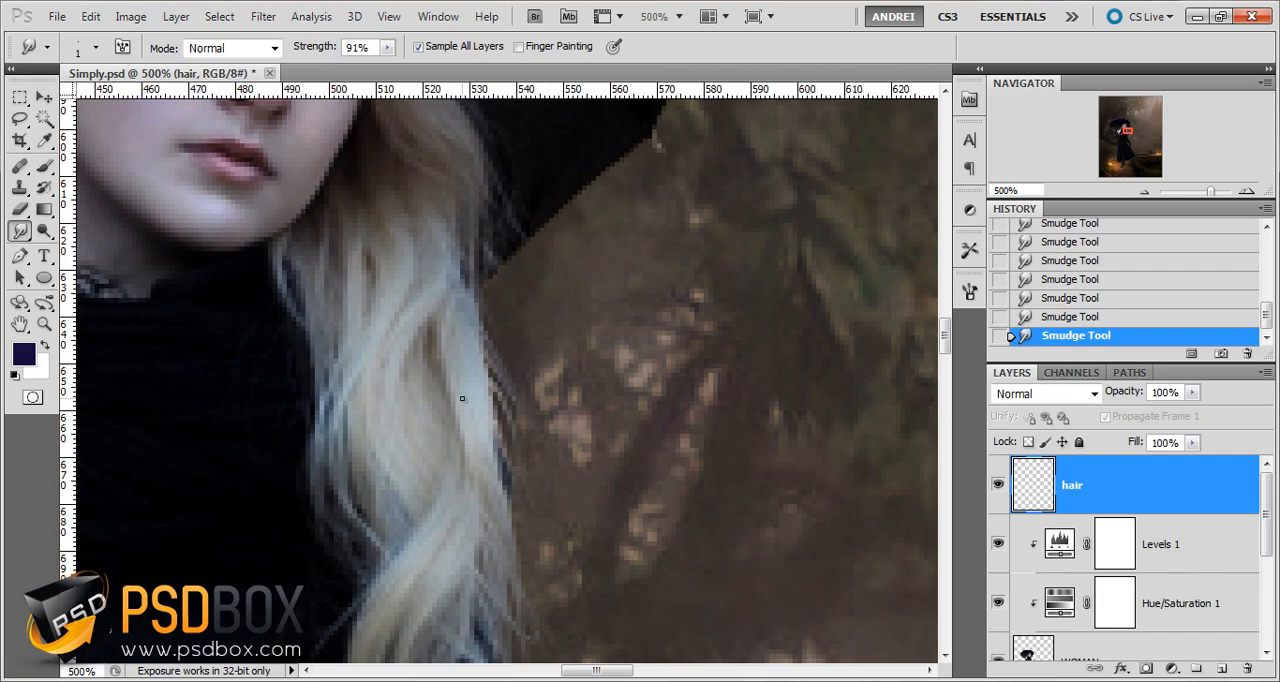
# Smudge wispy strands along the hair's outer edge from the umbrella rim down, undoing the stroke near the umbrella
pyautogui.moveTo(464, 399); pyautogui.dragTo(525, 527)
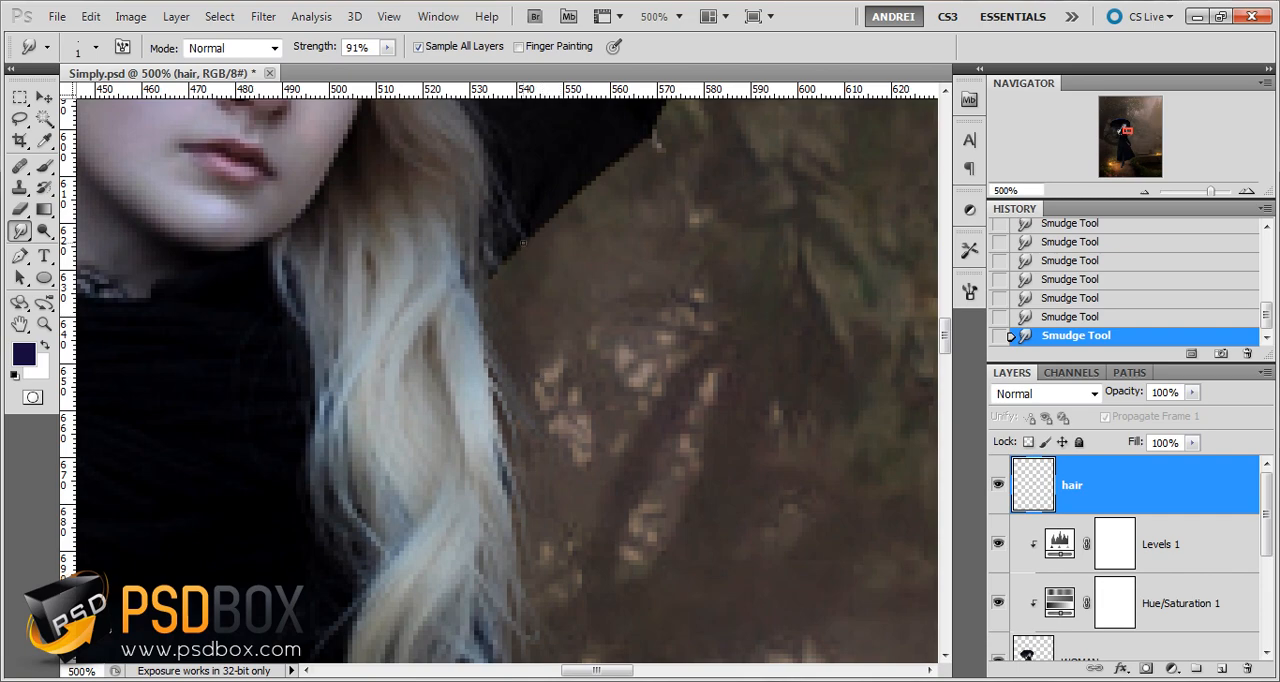
pyautogui.moveTo(514, 244); pyautogui.dragTo(534, 292)
pyautogui.hotkey('ctrl', 'z')
pyautogui.moveTo(476, 302); pyautogui.dragTo(484, 365)
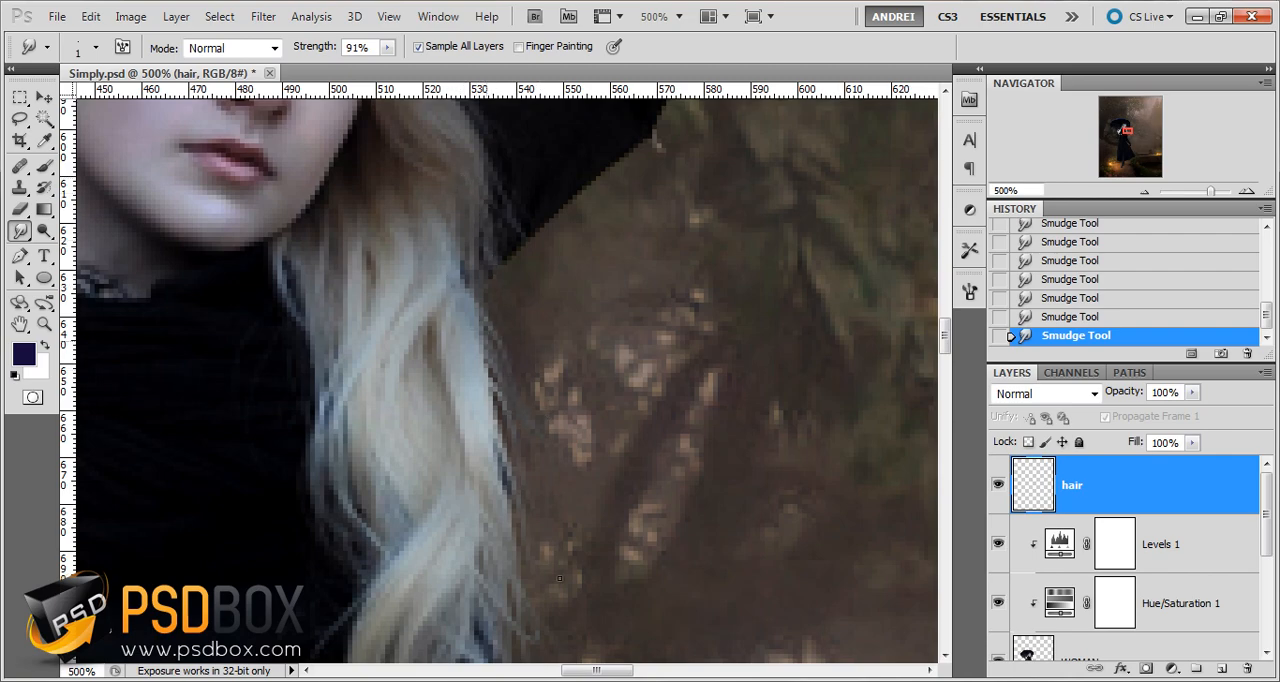
pyautogui.moveTo(496, 466); pyautogui.dragTo(512, 540)
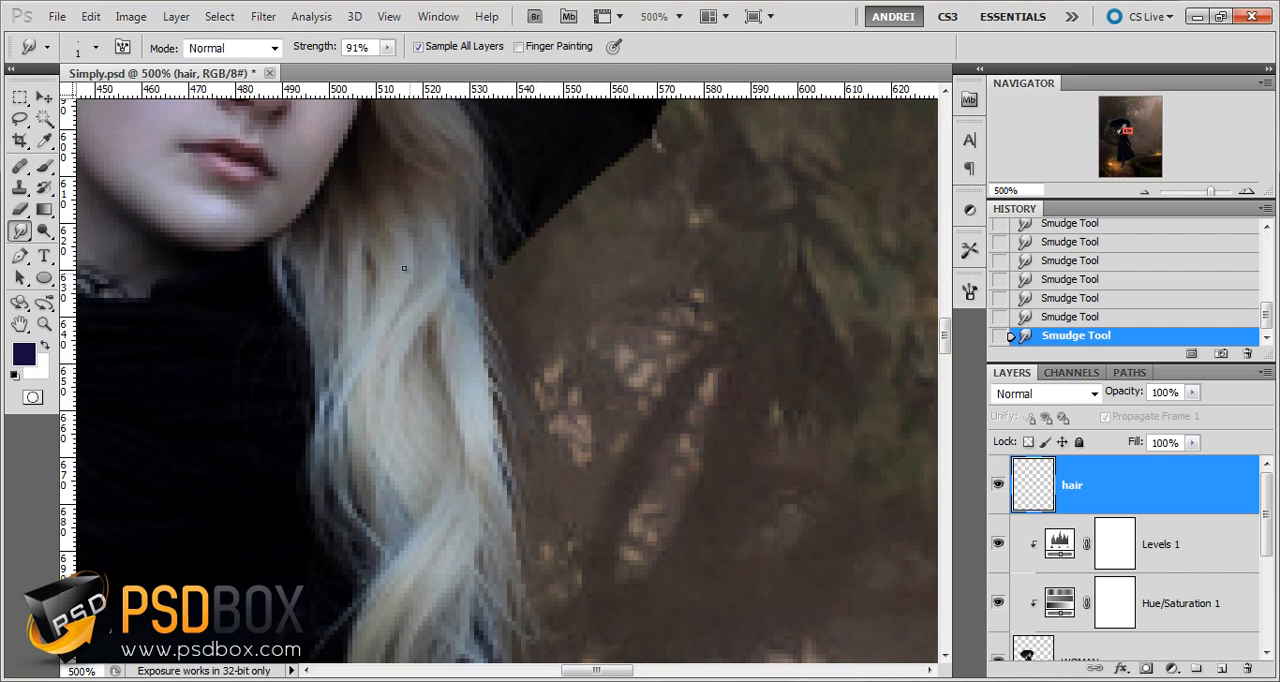
# Return to the Smudge tool and add short strands along the middle of the hair's outer edge
pyautogui.click(44, 166)
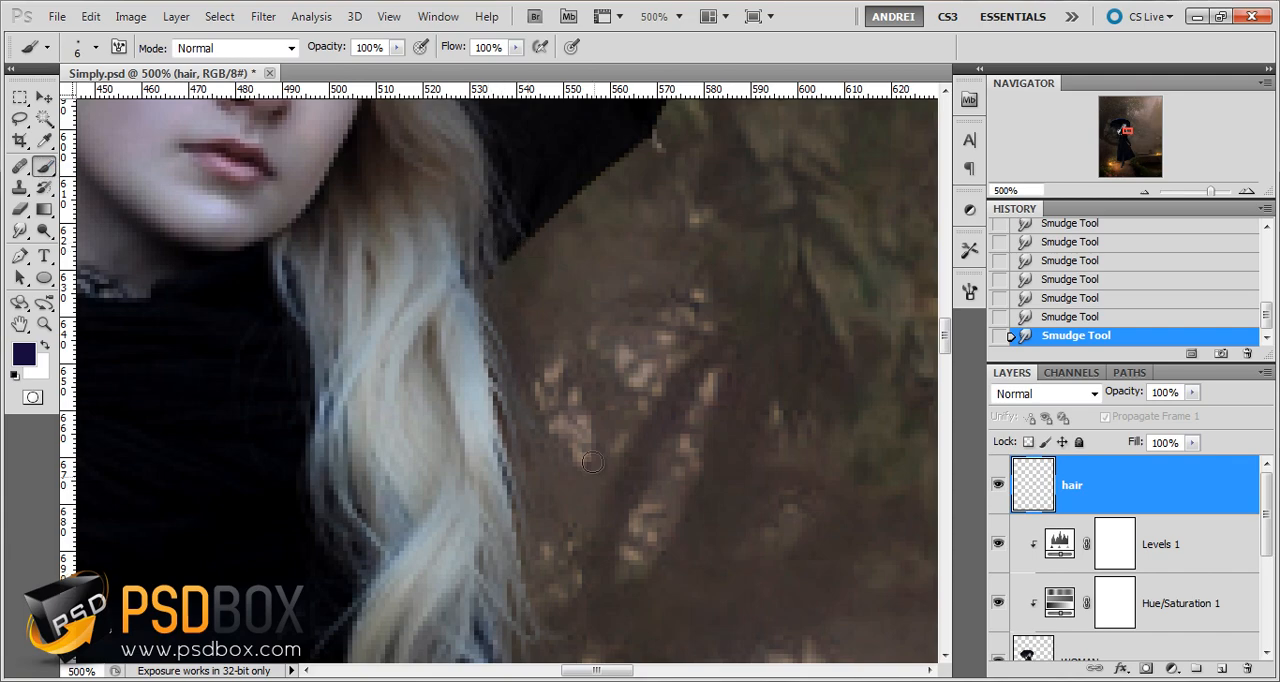
pyautogui.click(18, 231)
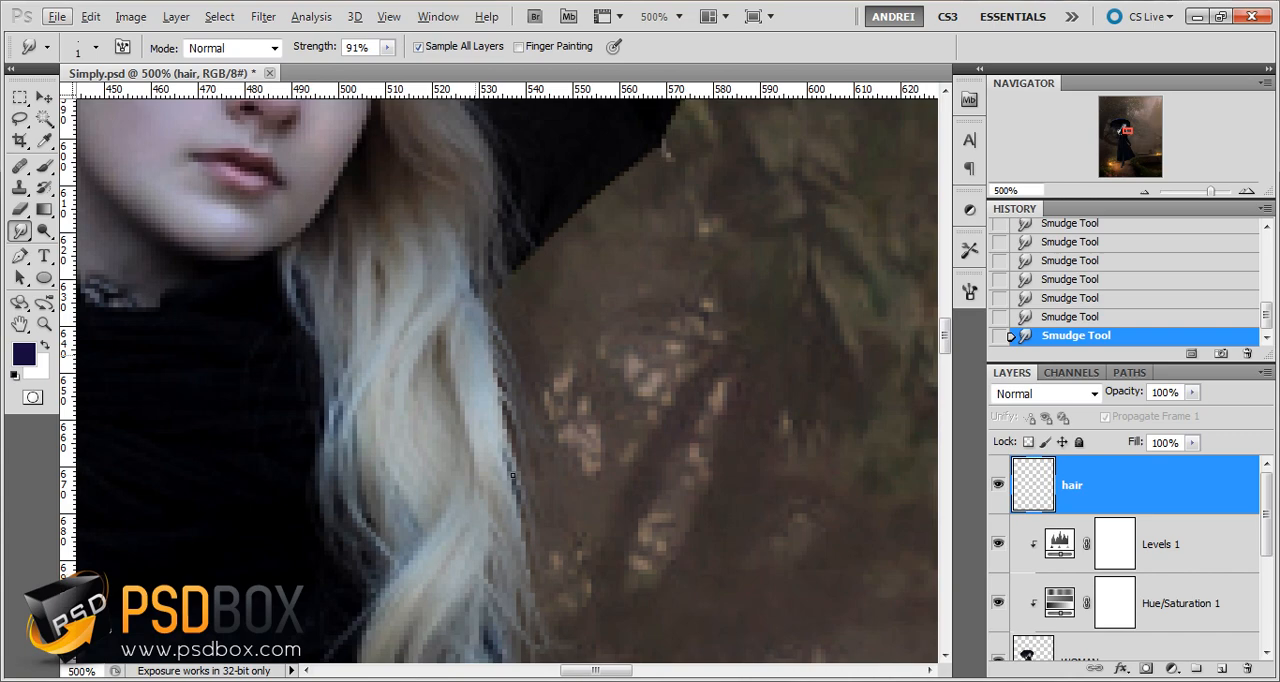
pyautogui.moveTo(513, 475); pyautogui.dragTo(532, 508)
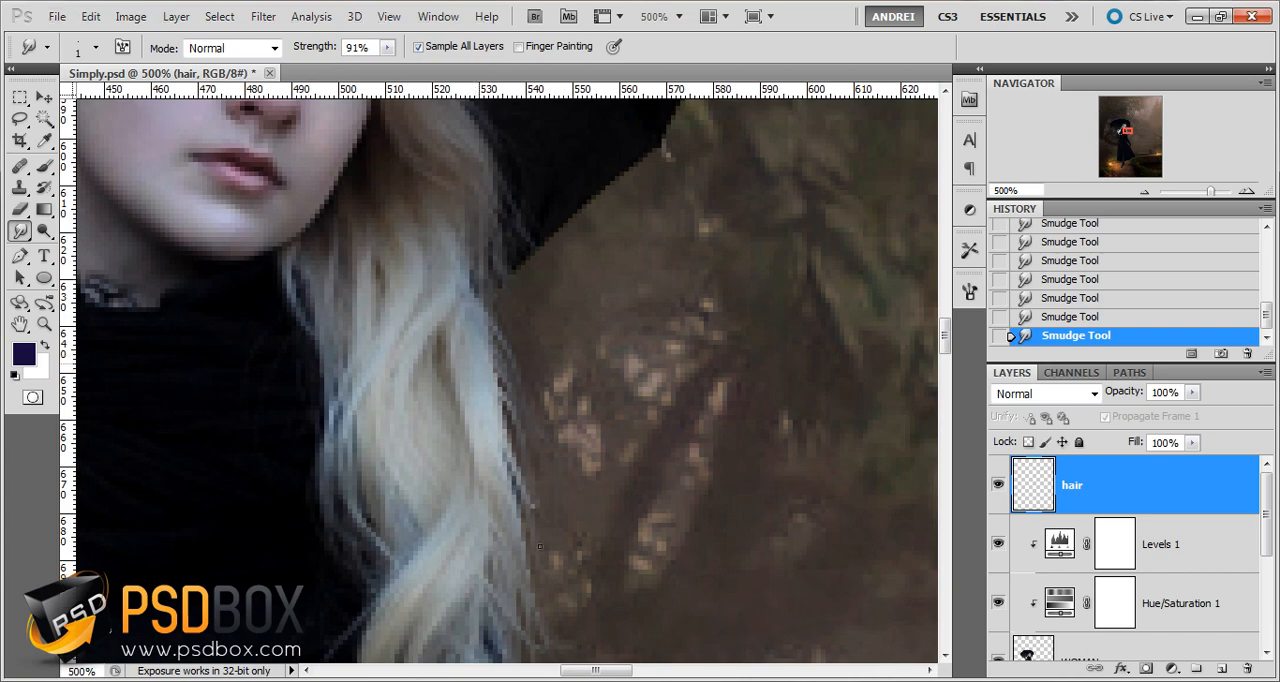
pyautogui.moveTo(499, 380); pyautogui.dragTo(521, 433)
pyautogui.moveTo(512, 392); pyautogui.dragTo(524, 428)
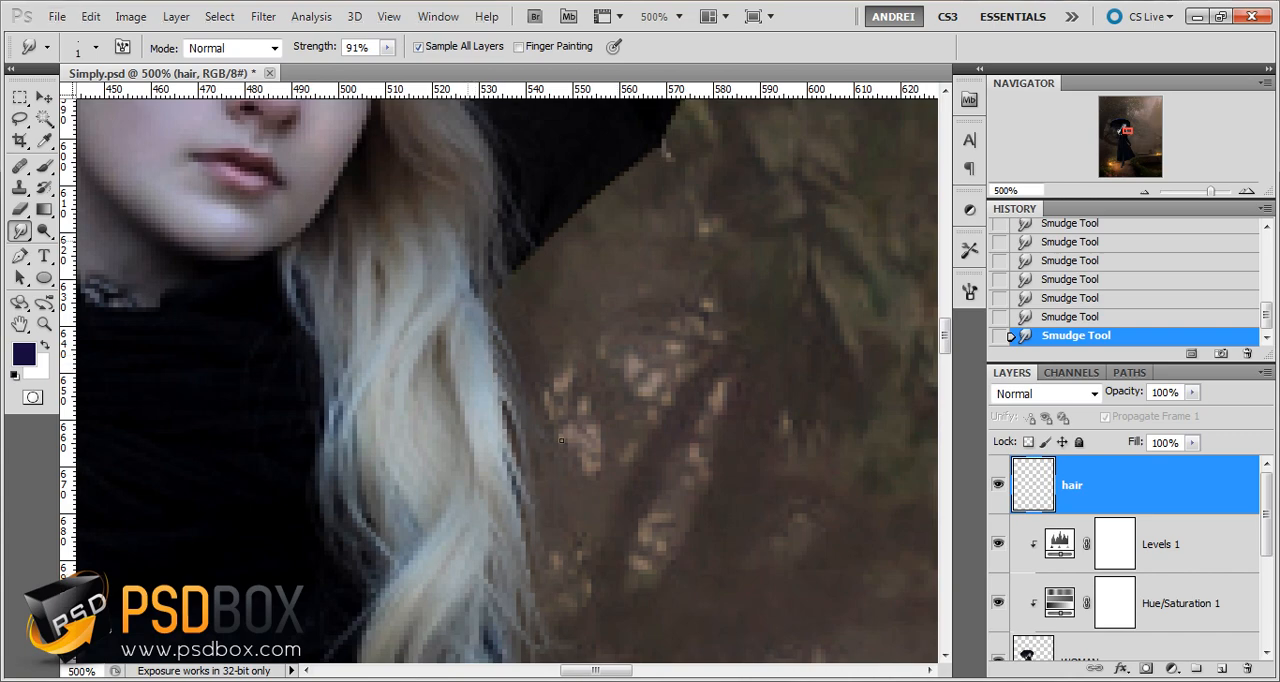
# Compare the hair before and after the last smudge stroke and review the whole composition
pyautogui.hotkey('ctrl', '-')
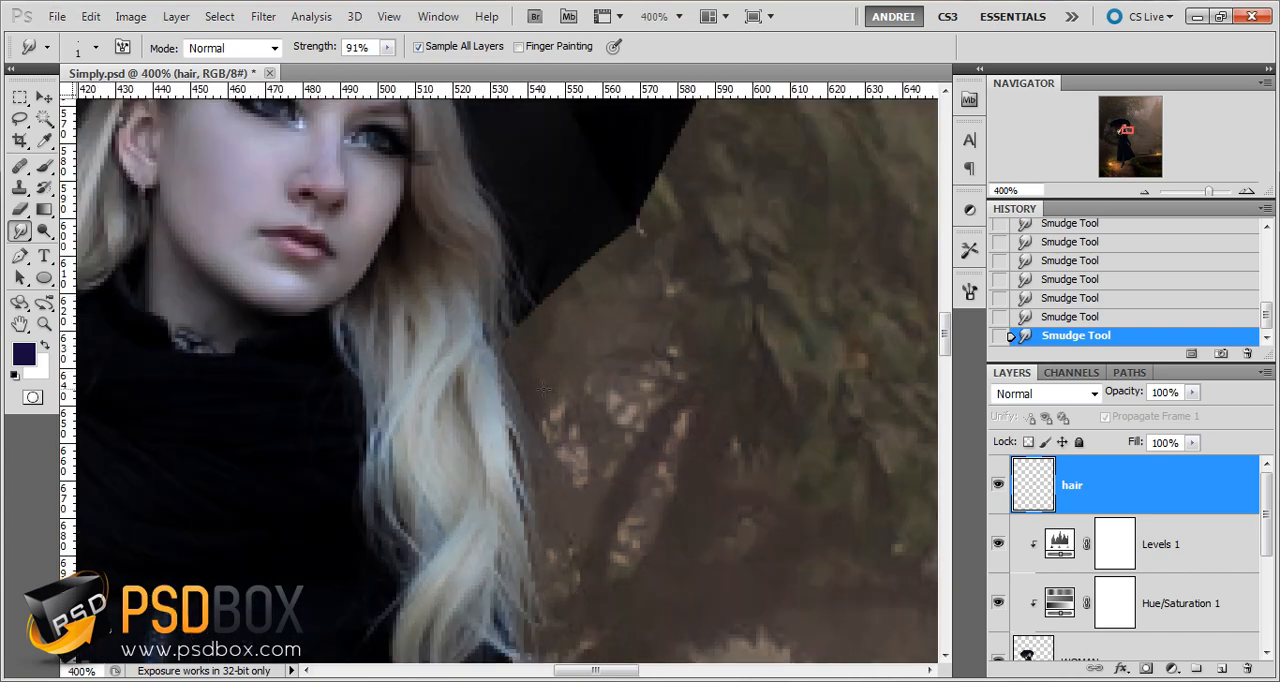
pyautogui.hotkey('ctrl', 'z')
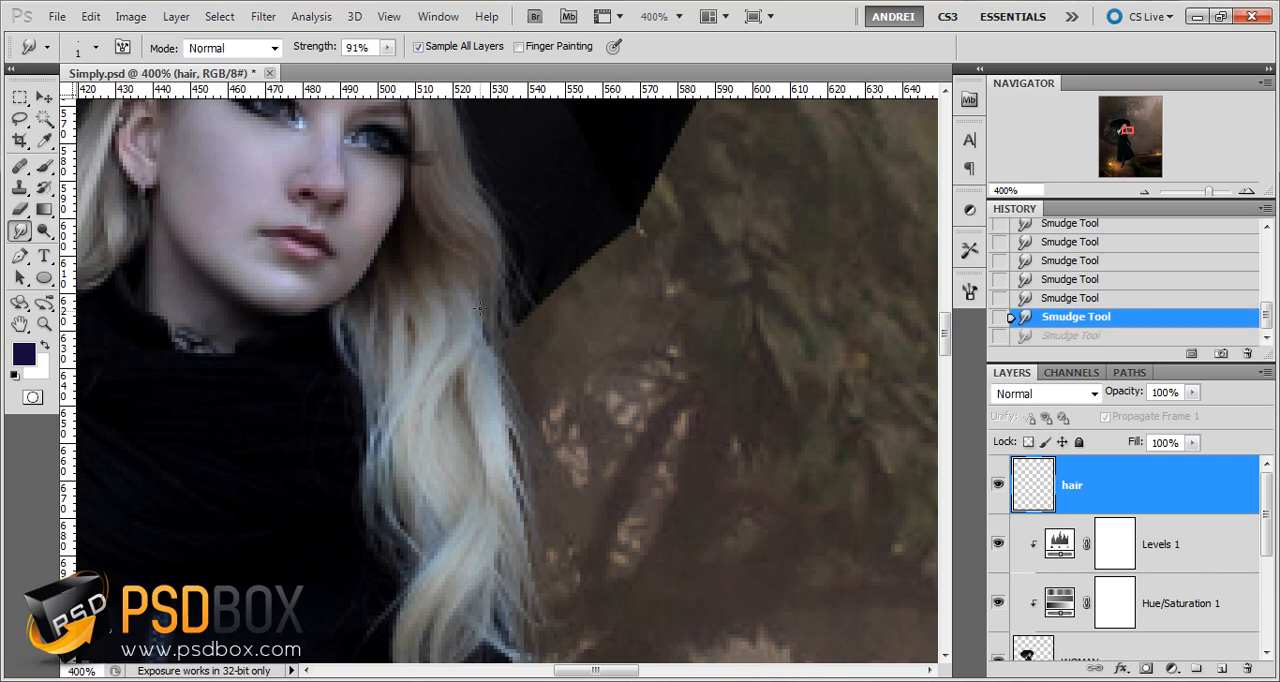
pyautogui.hotkey('ctrl', 'z')
pyautogui.hotkey('ctrl', '-')
pyautogui.hotkey('ctrl', '-')
pyautogui.hotkey('ctrl', '-')
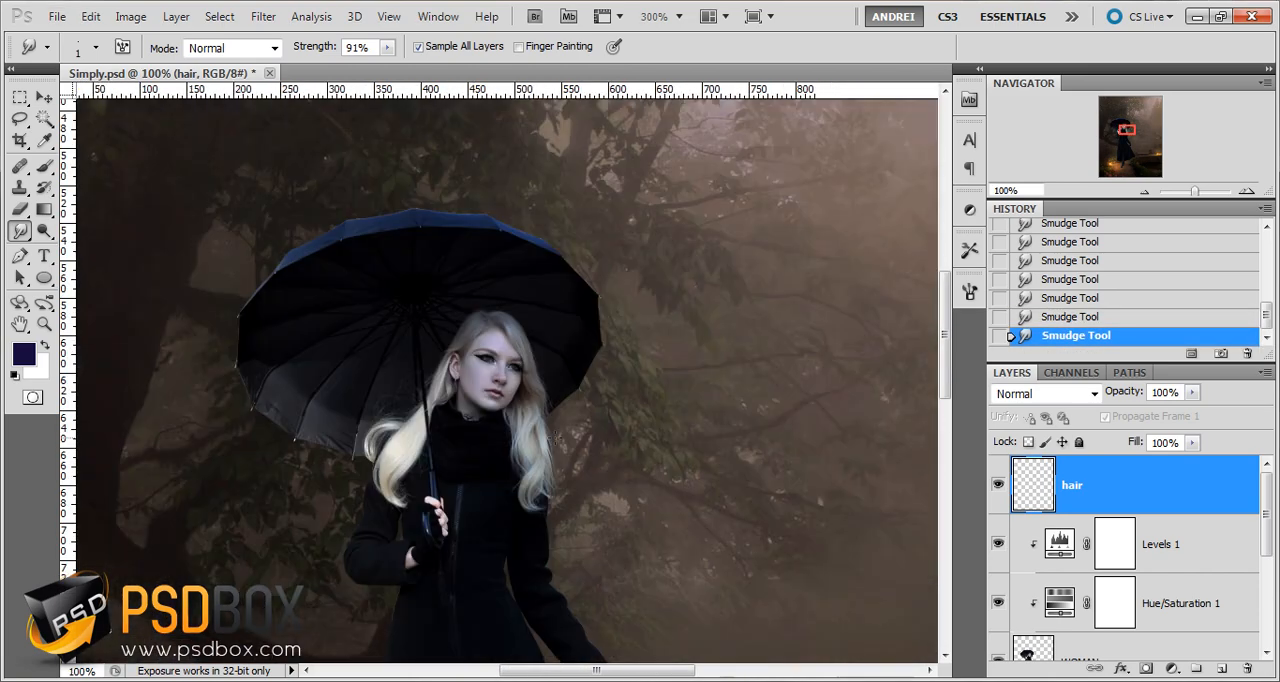
pyautogui.keyDown('alt'); pyautogui.click(1029, 542); pyautogui.keyUp('alt')
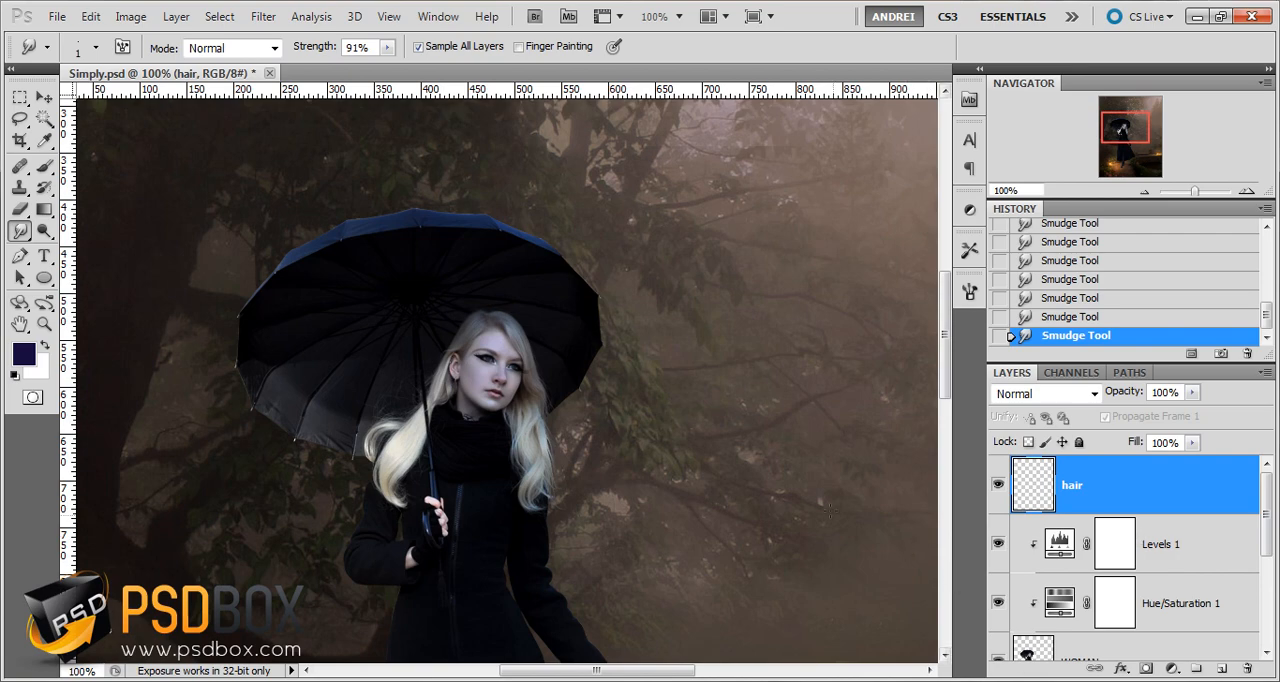
pyautogui.scroll(-3, 831, 511)
pyautogui.scroll(1, 632, 450)
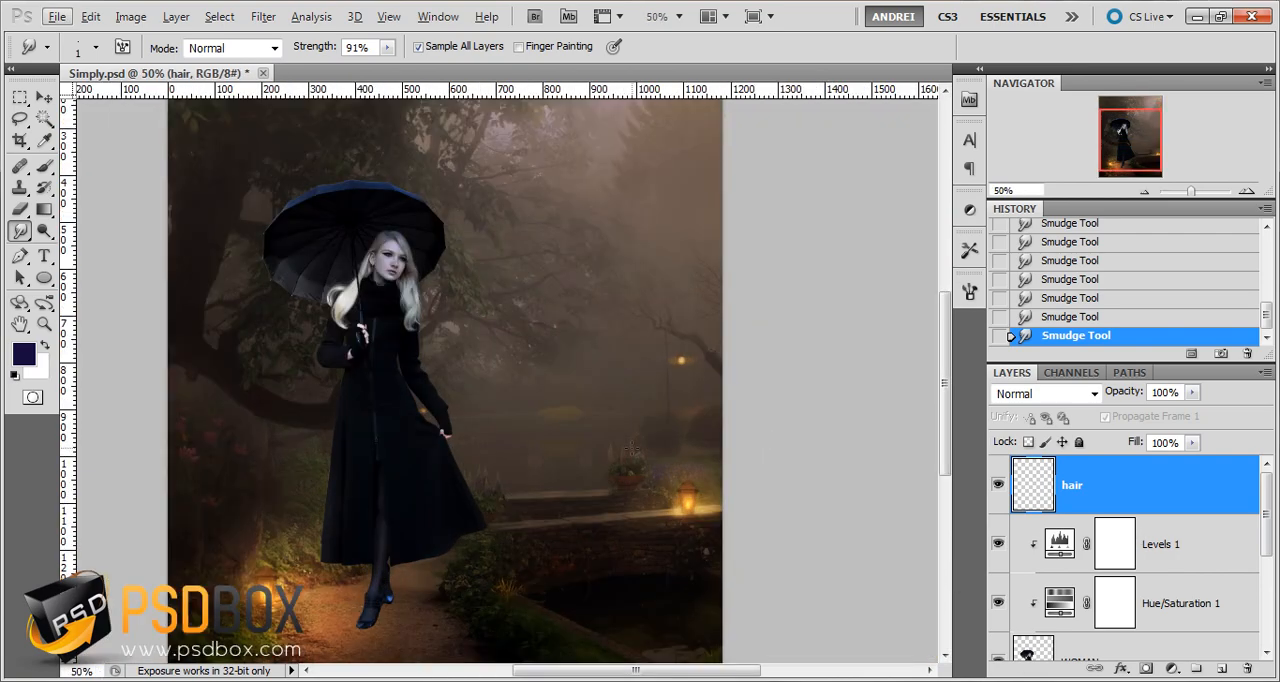
# Add a Photo Filter adjustment layer above the hair layer using Warming Filter (85) with 55% density
pyautogui.click(1172, 668)
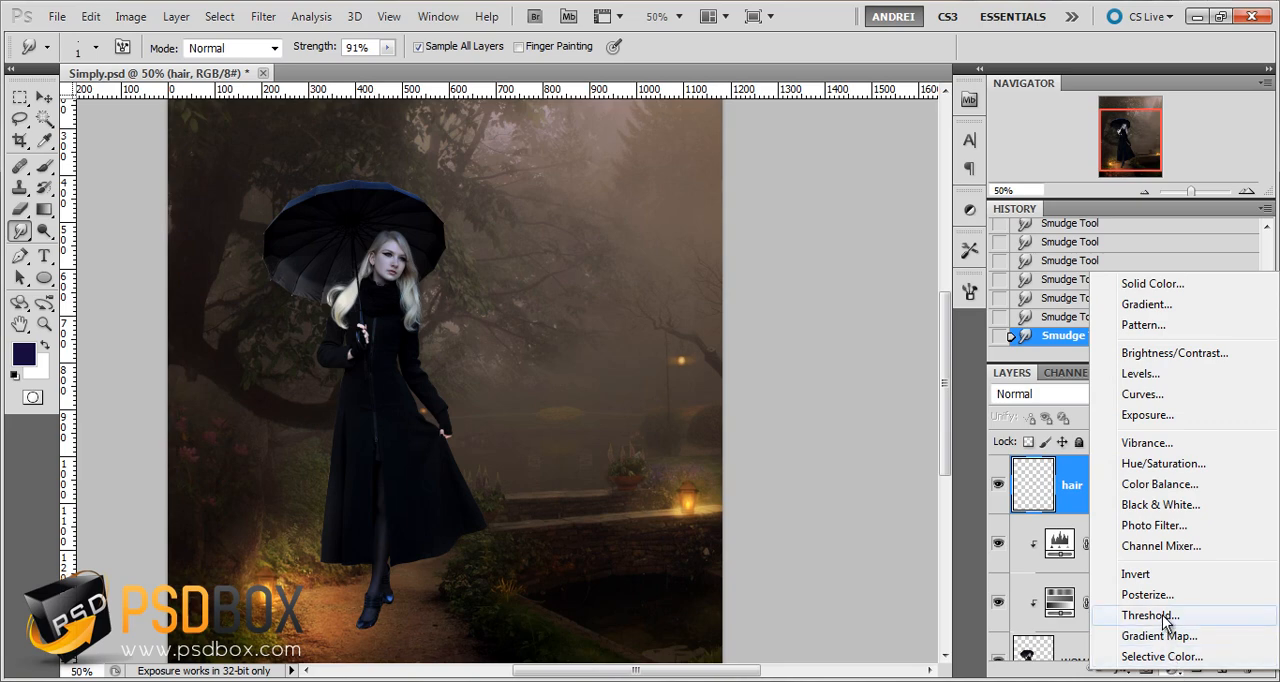
pyautogui.click(1176, 528)
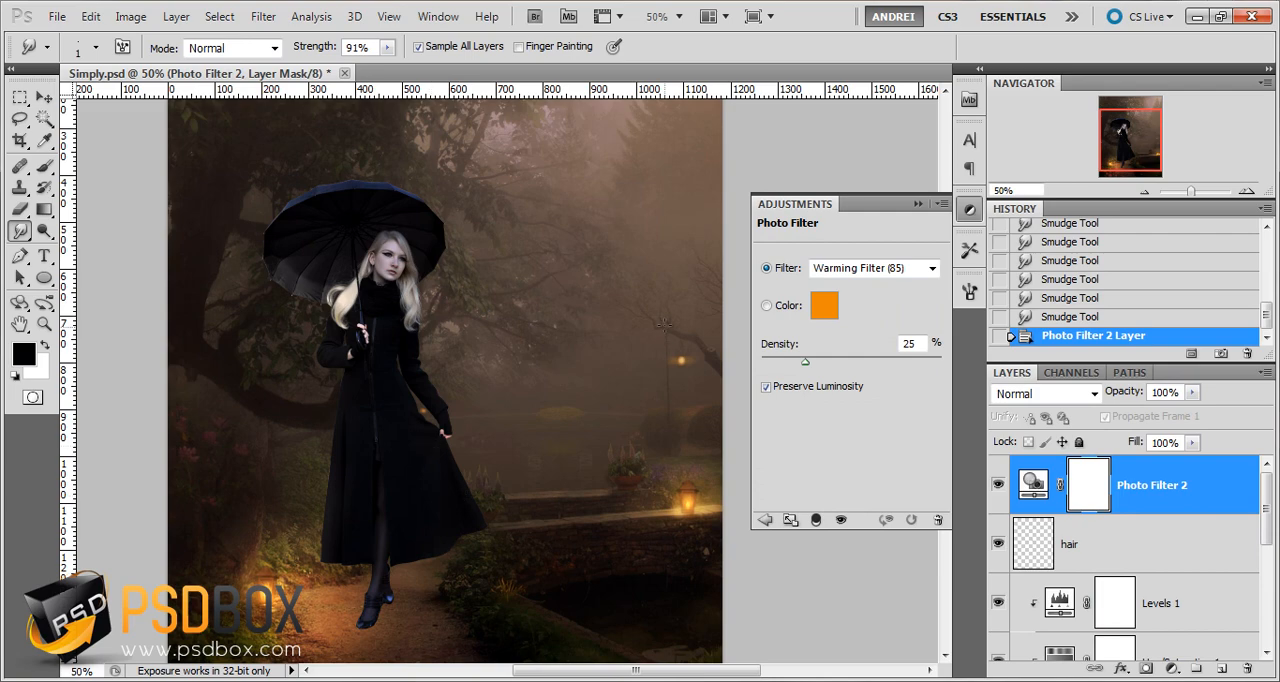
pyautogui.click(916, 343)
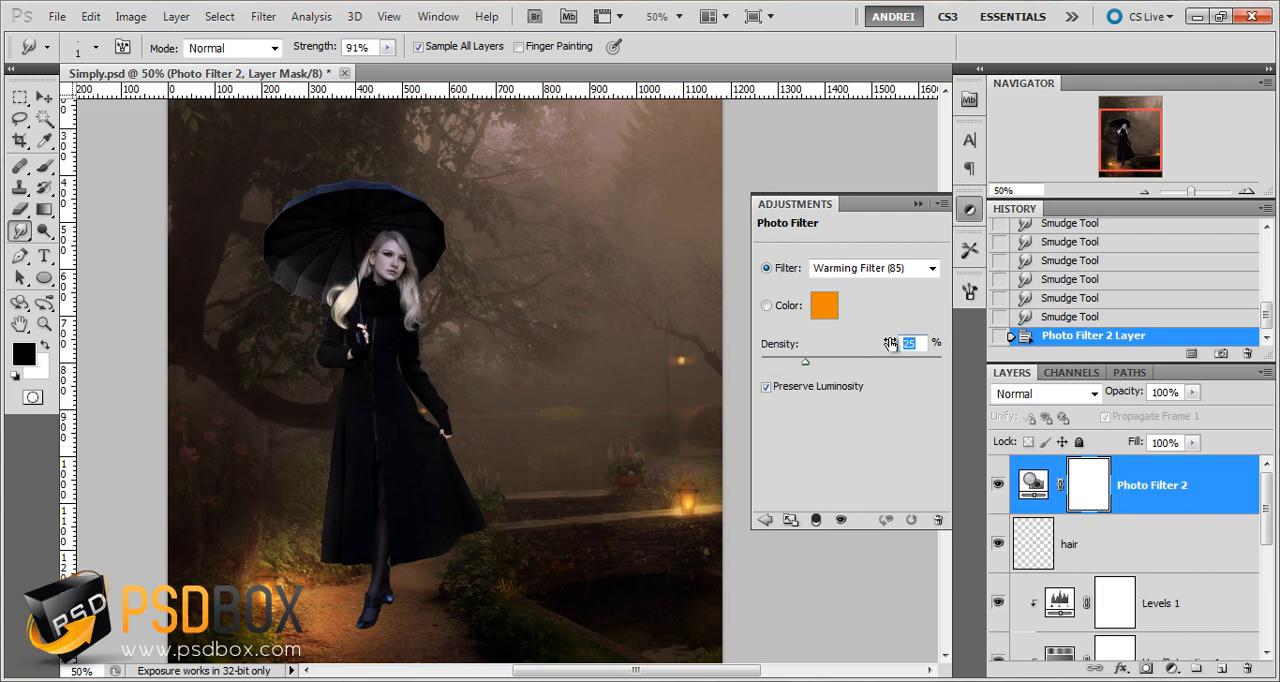
pyautogui.write('55')
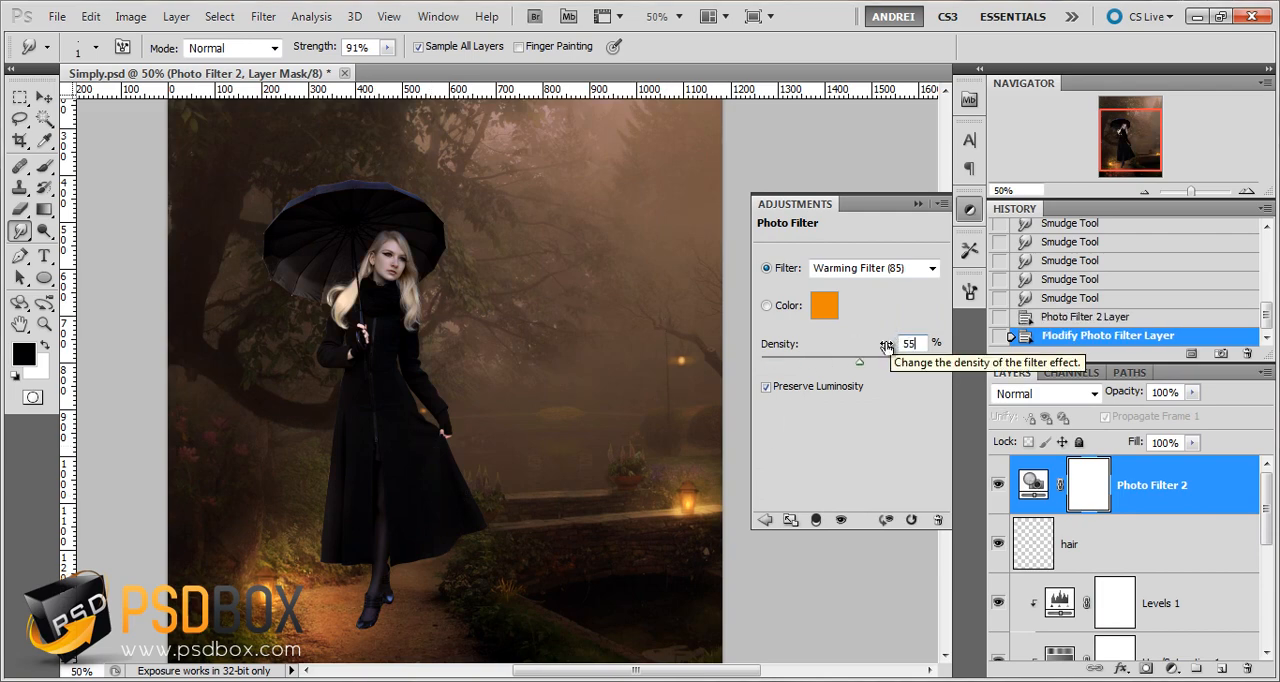
# Switch the Photo Filter to the custom color ec8a00 and collapse its adjustment settings
pyautogui.click(824, 305)
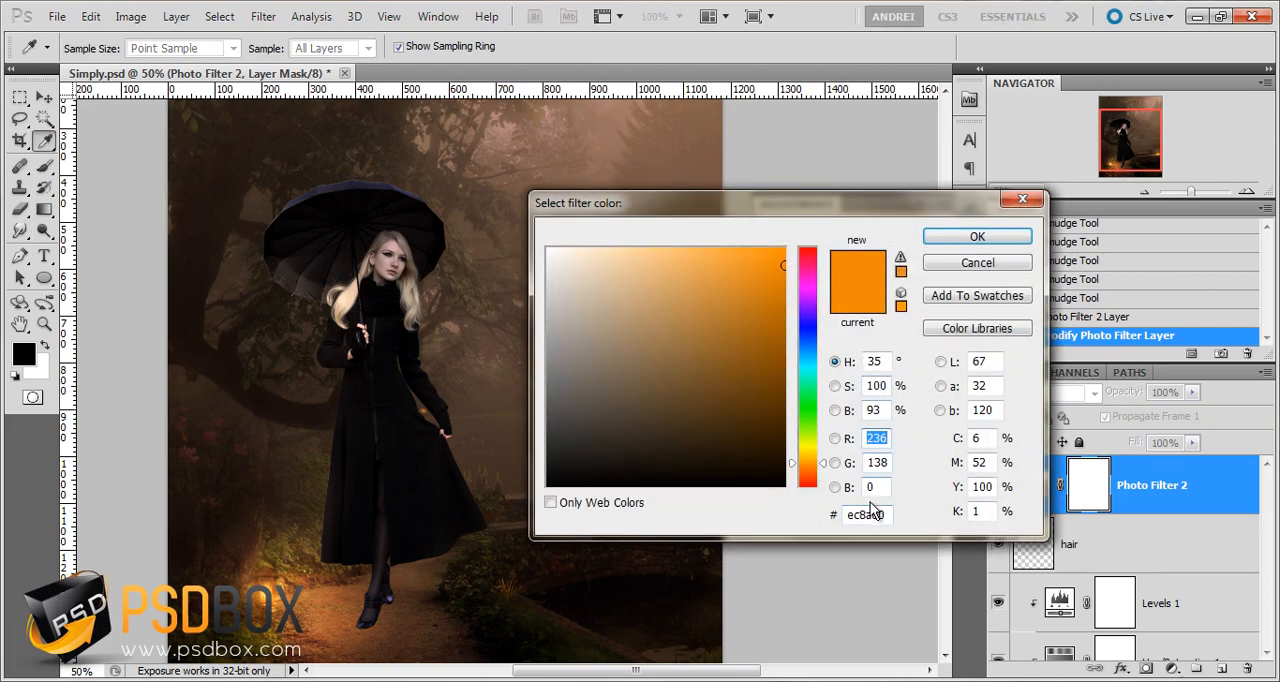
pyautogui.doubleClick(868, 513)
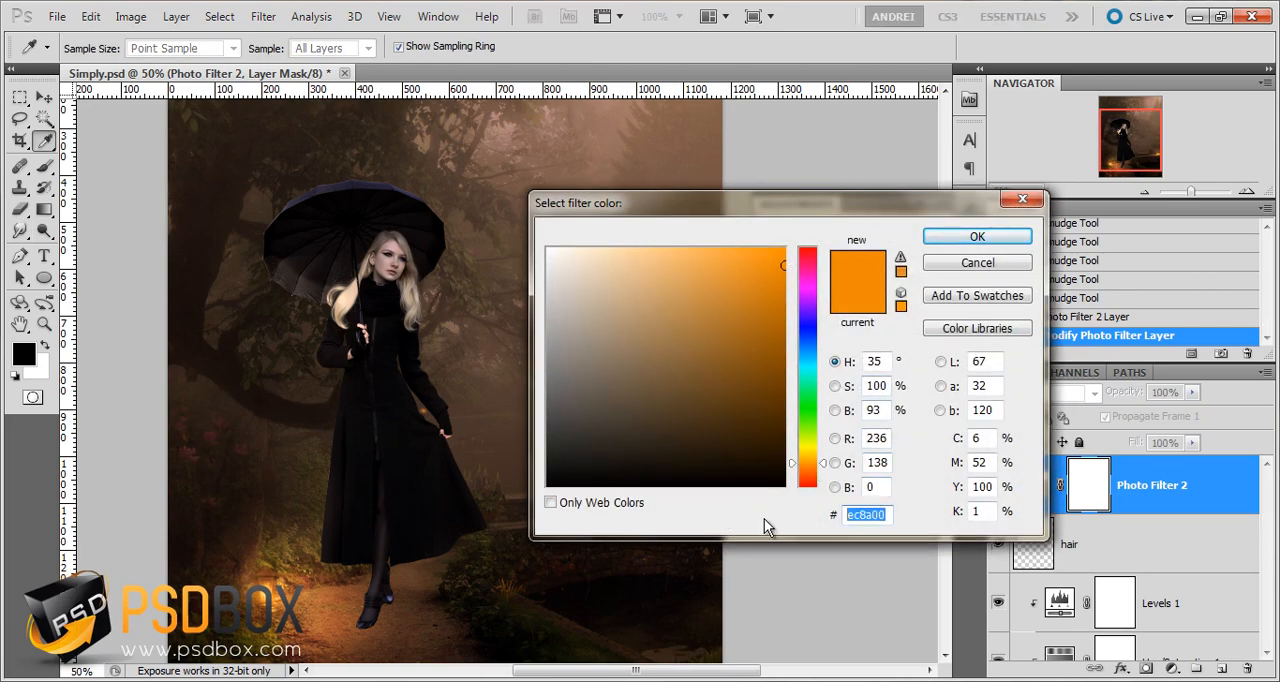
pyautogui.press('Return')
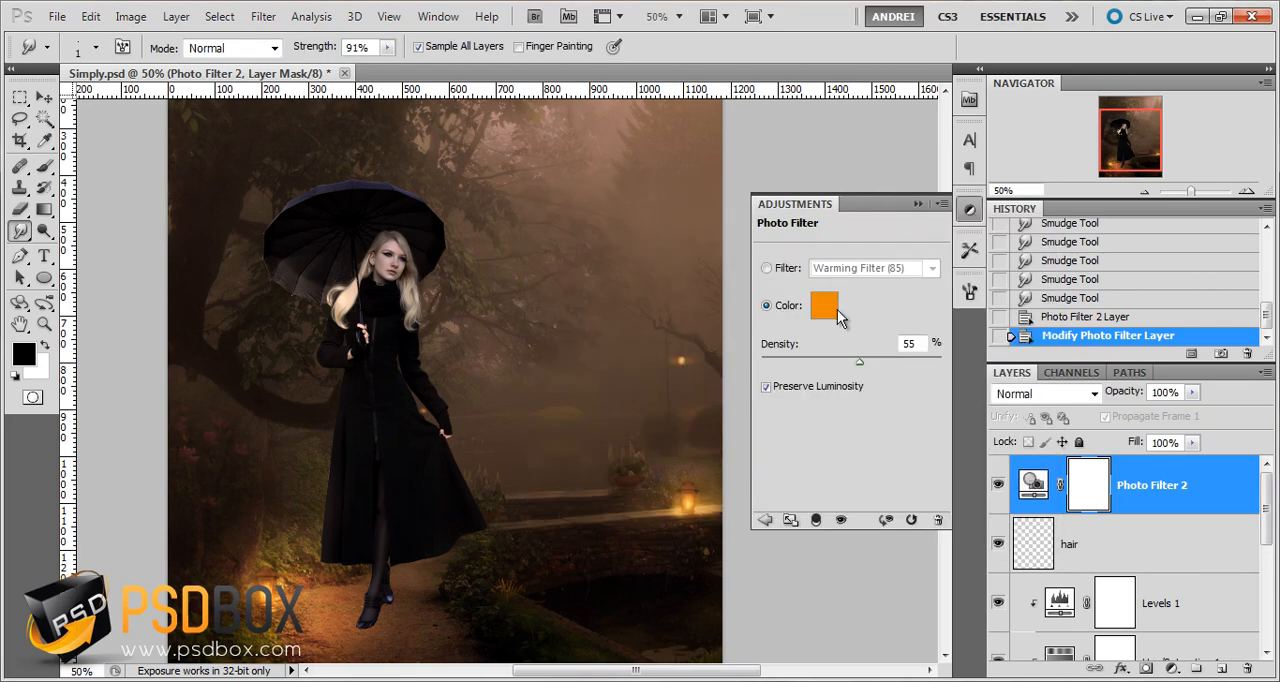
pyautogui.click(1205, 487)
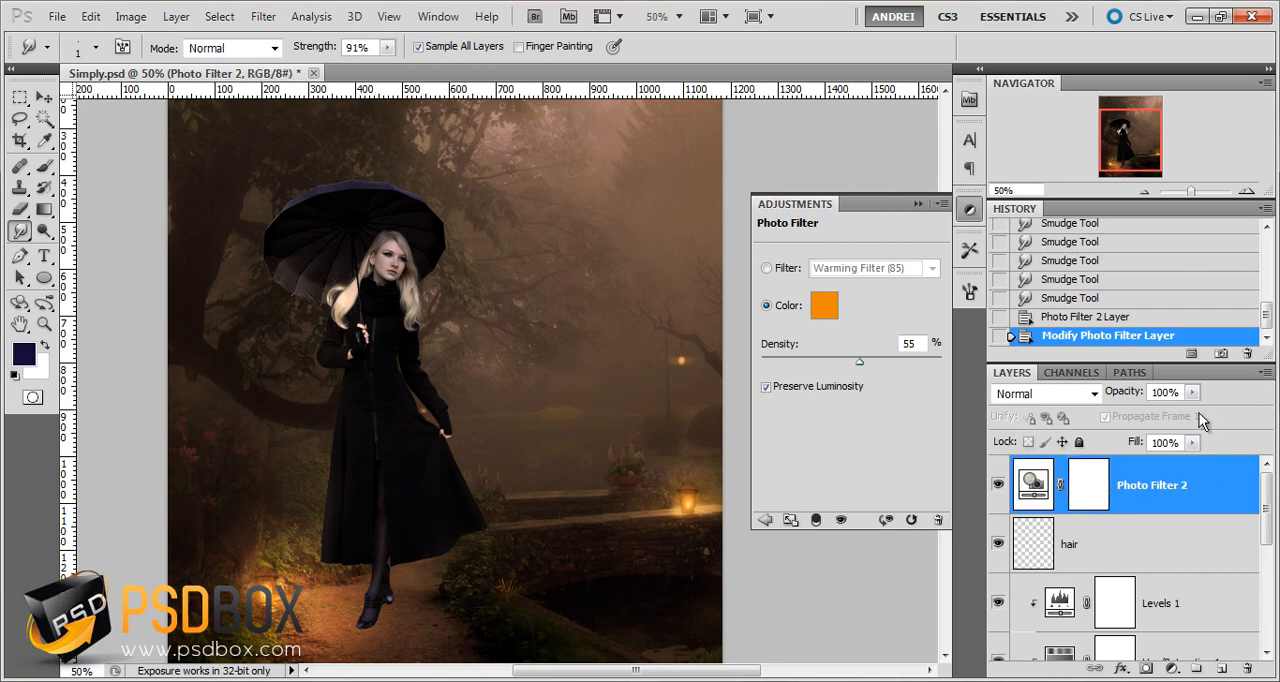
pyautogui.click(918, 204)
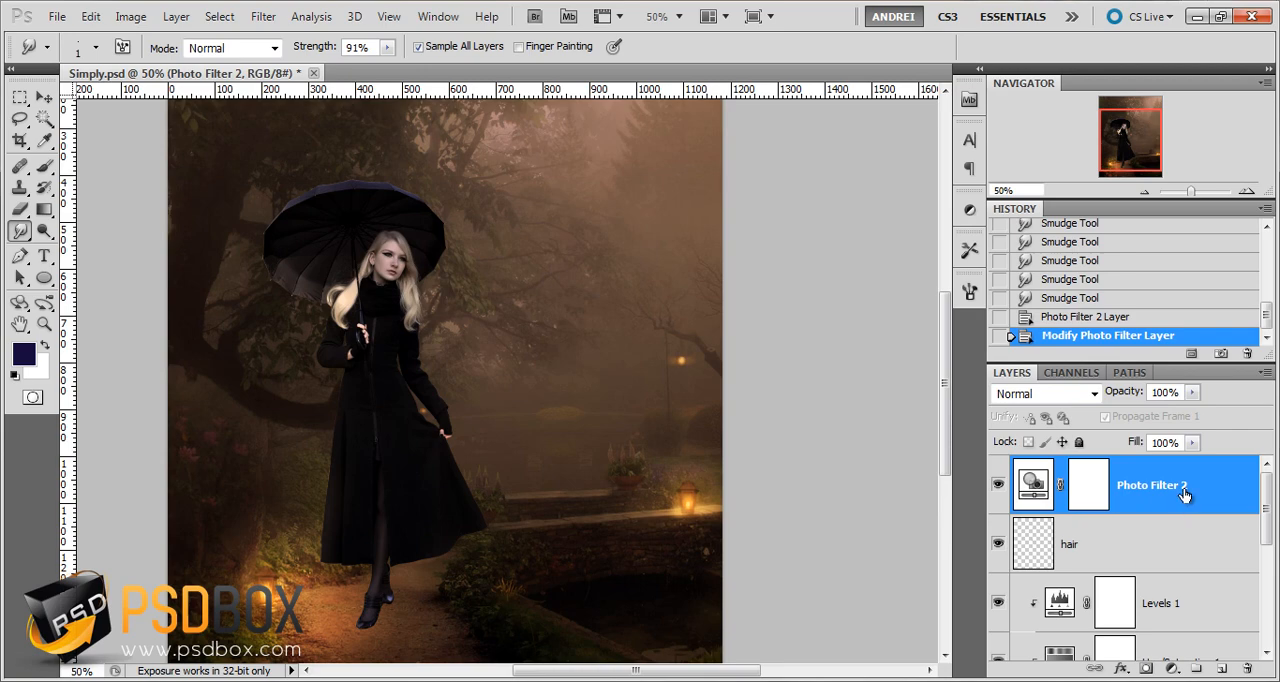
# Add a Solid Color fill layer in 2938c3 above the Photo Filter layer and set its blend mode to Soft Light
pyautogui.click(1171, 668)
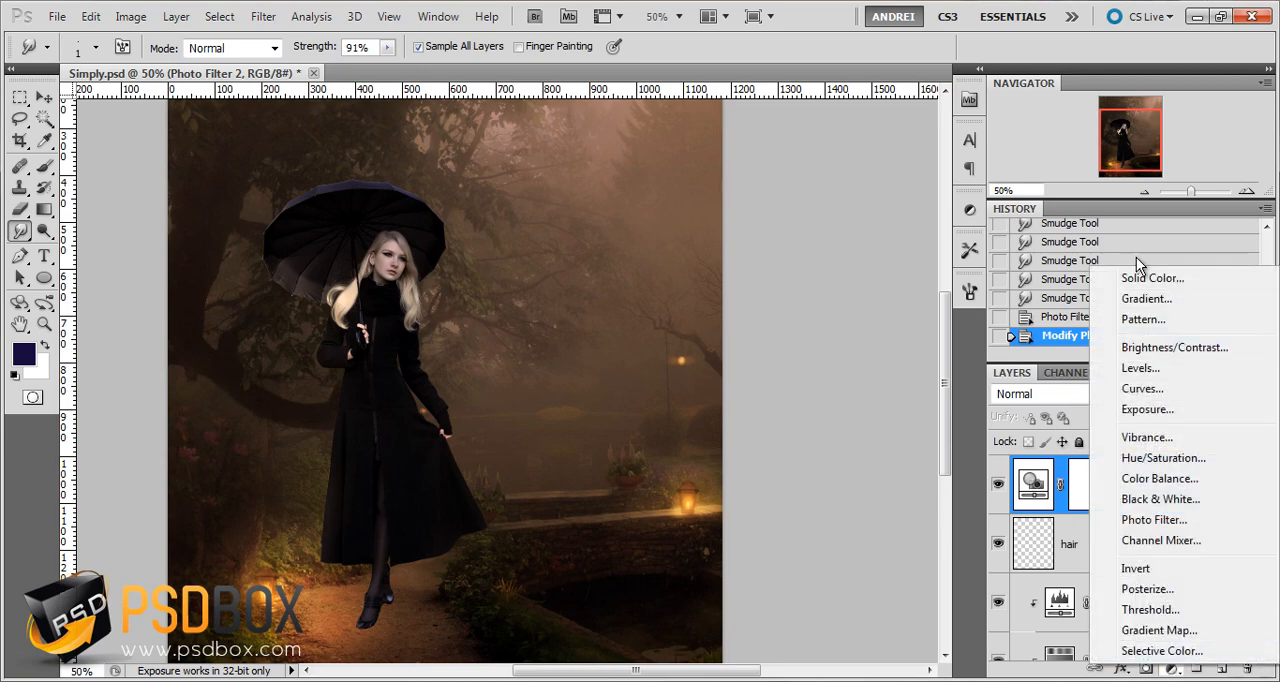
pyautogui.click(1165, 279)
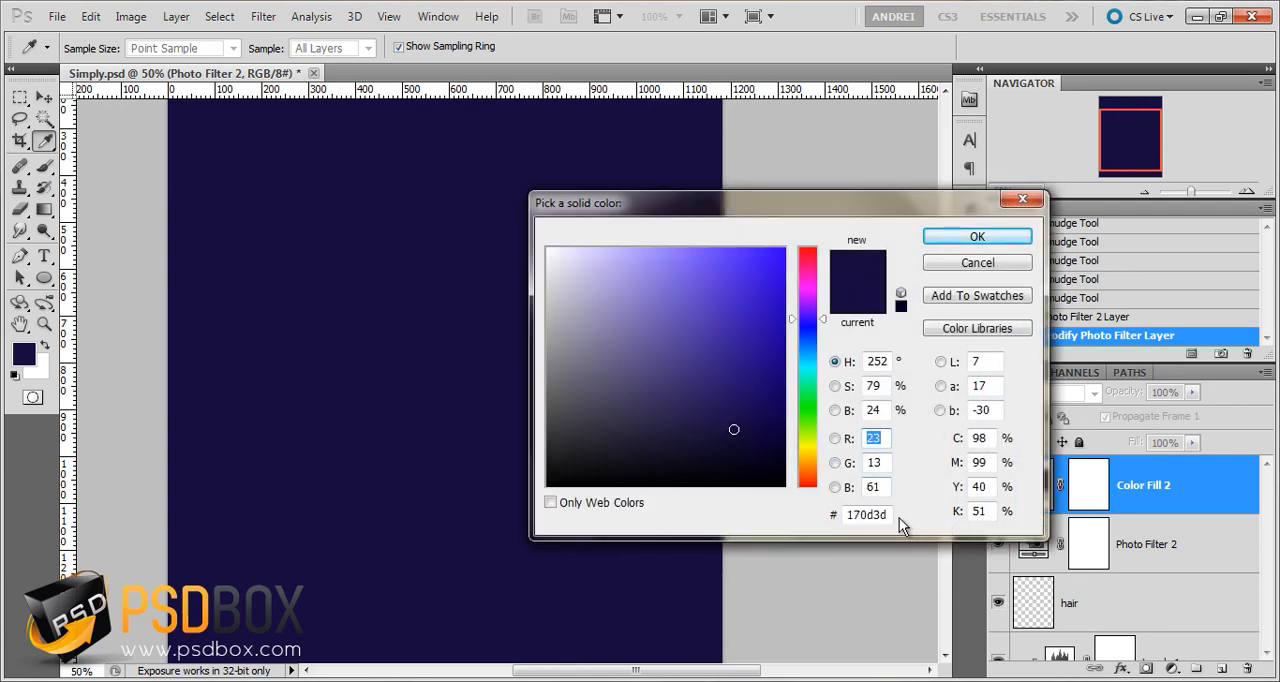
pyautogui.doubleClick(878, 514)
pyautogui.write('293')
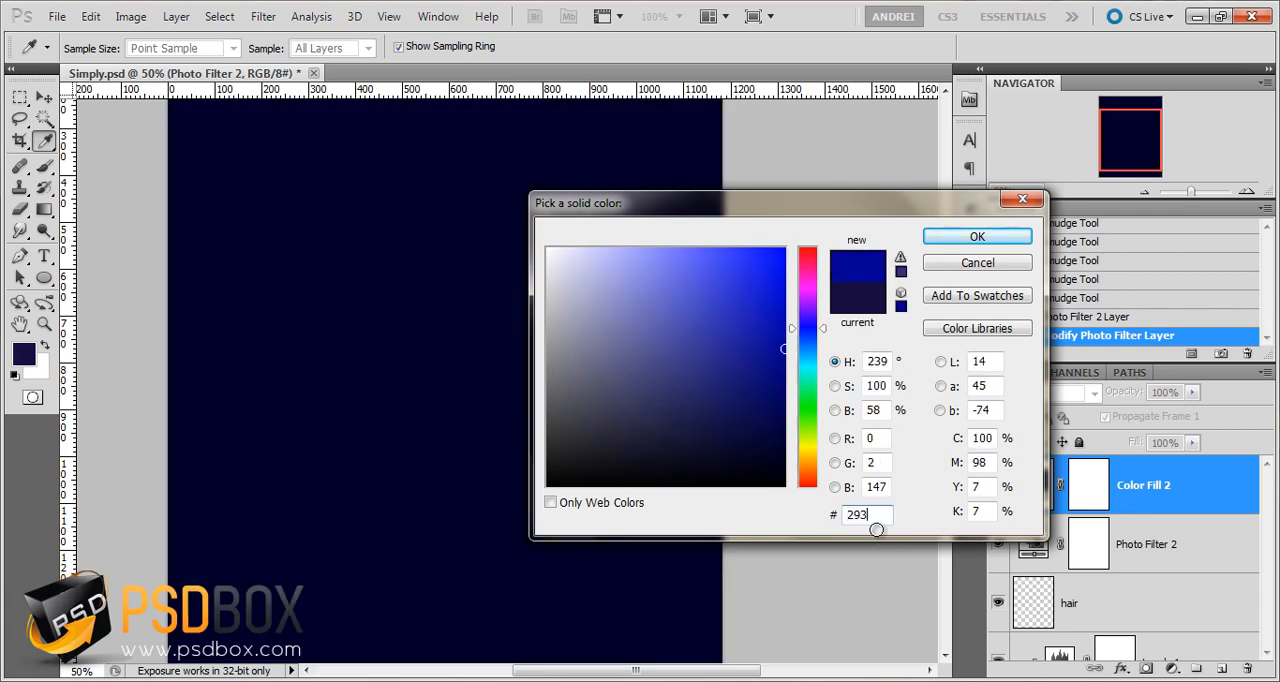
pyautogui.write('8c3')
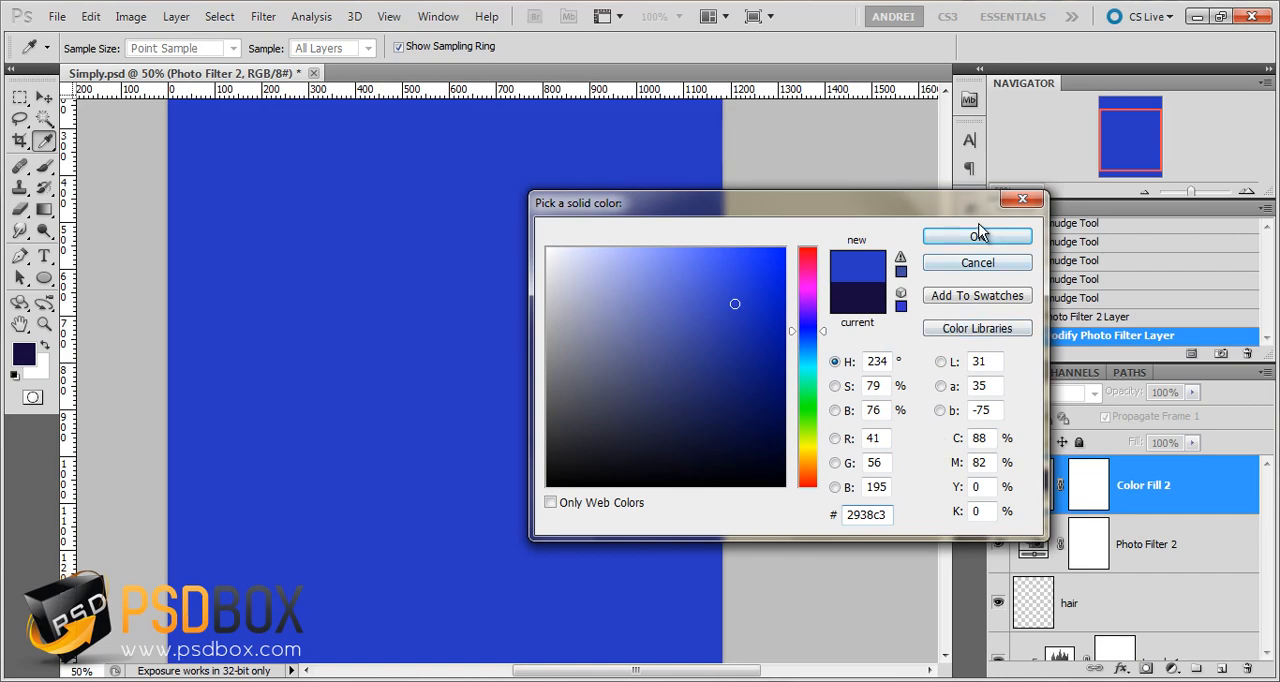
pyautogui.click(978, 237)
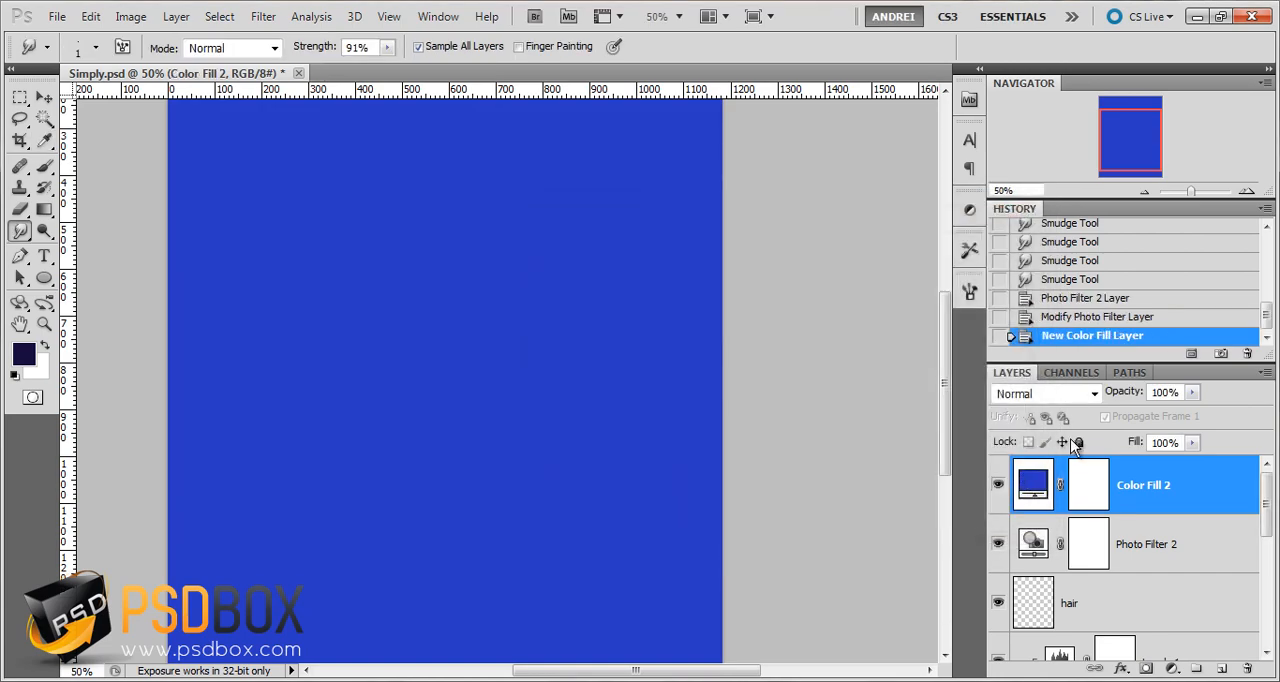
pyautogui.click(1042, 394)
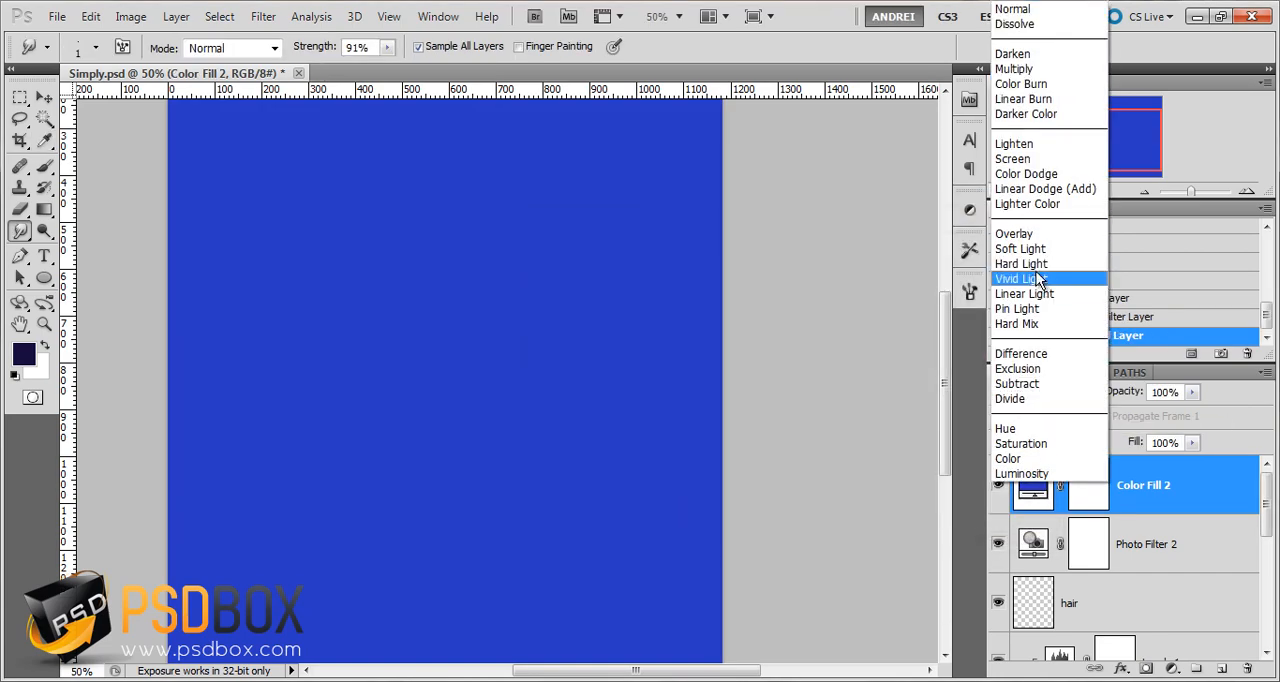
pyautogui.click(1036, 250)
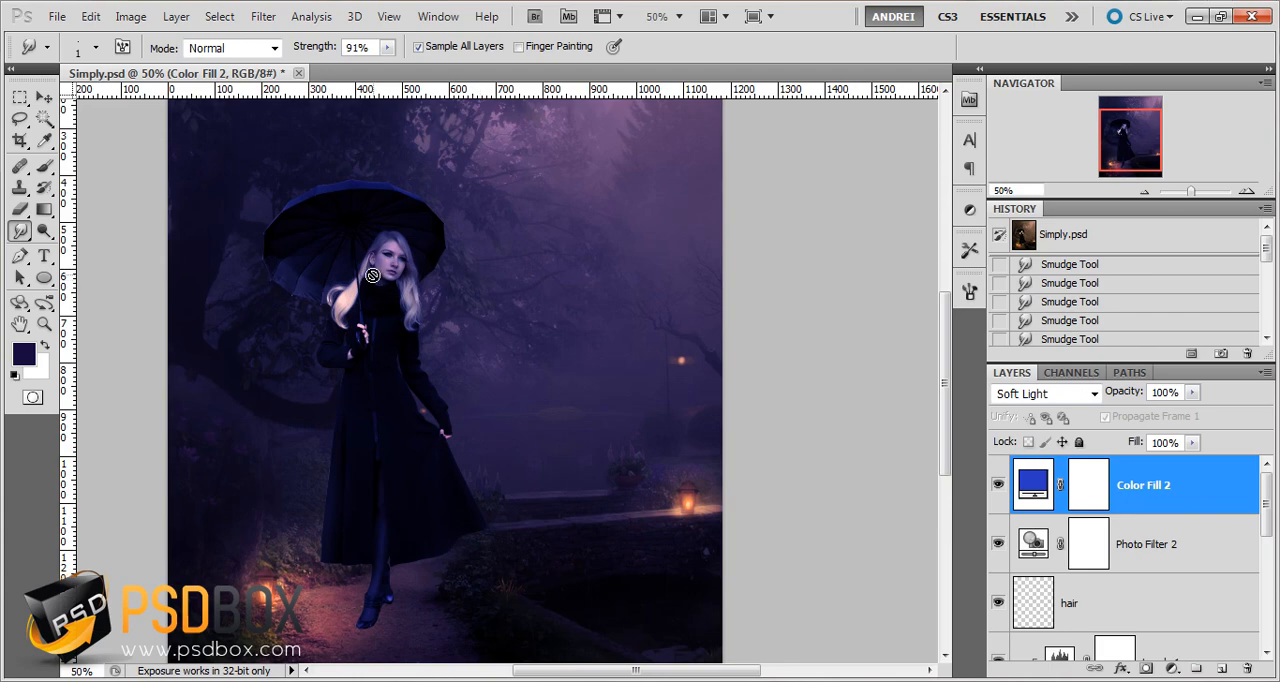
# Add a gray-filled layer named Dodge & Burn in Overlay mode on top of the layer stack
pyautogui.scroll(3, 368, 273)
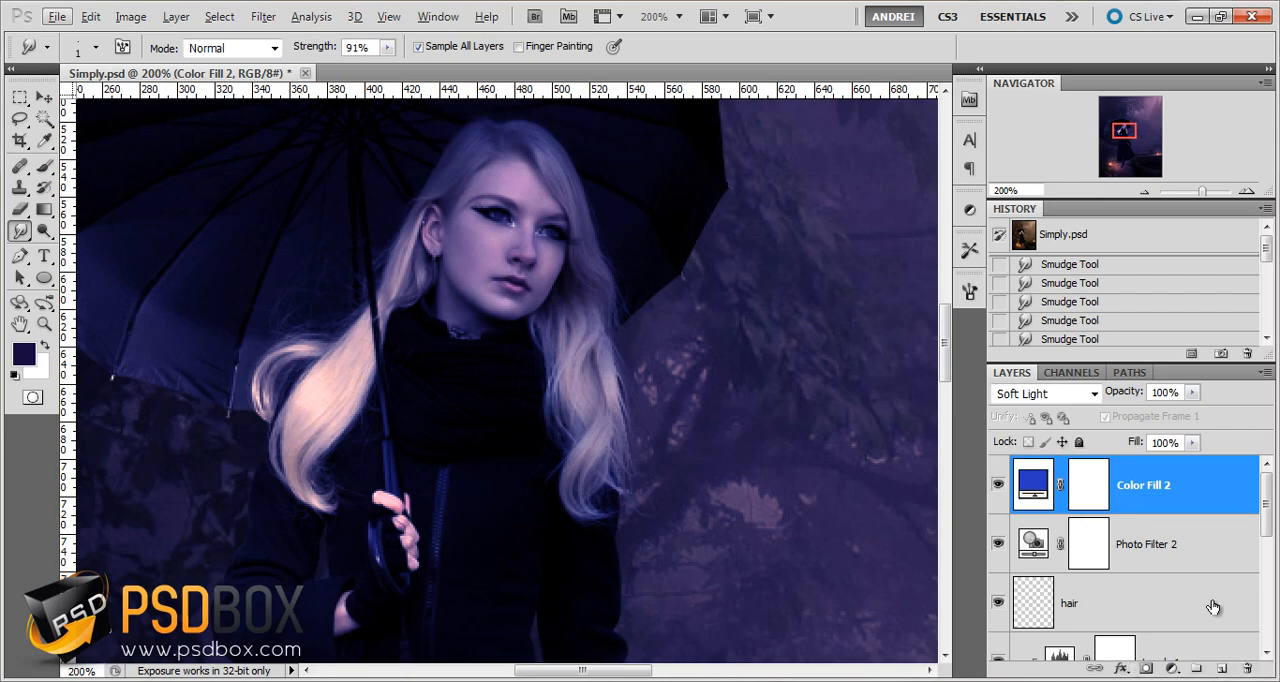
pyautogui.press('F2')
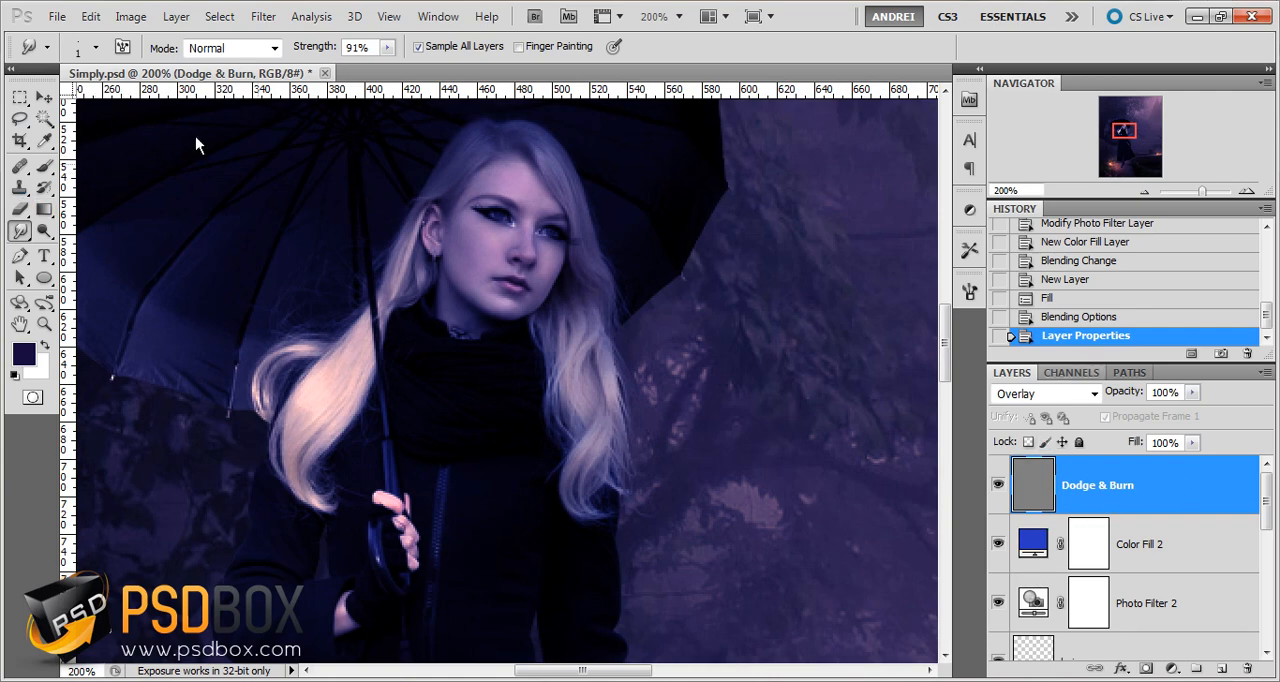
# Switch to the Dodge tool on the Midtones range and give it 13% exposure and a soft 20 px brush
pyautogui.click(44, 231)
pyautogui.scroll(-1, 520, 245)
pyautogui.scroll(2, 525, 220)
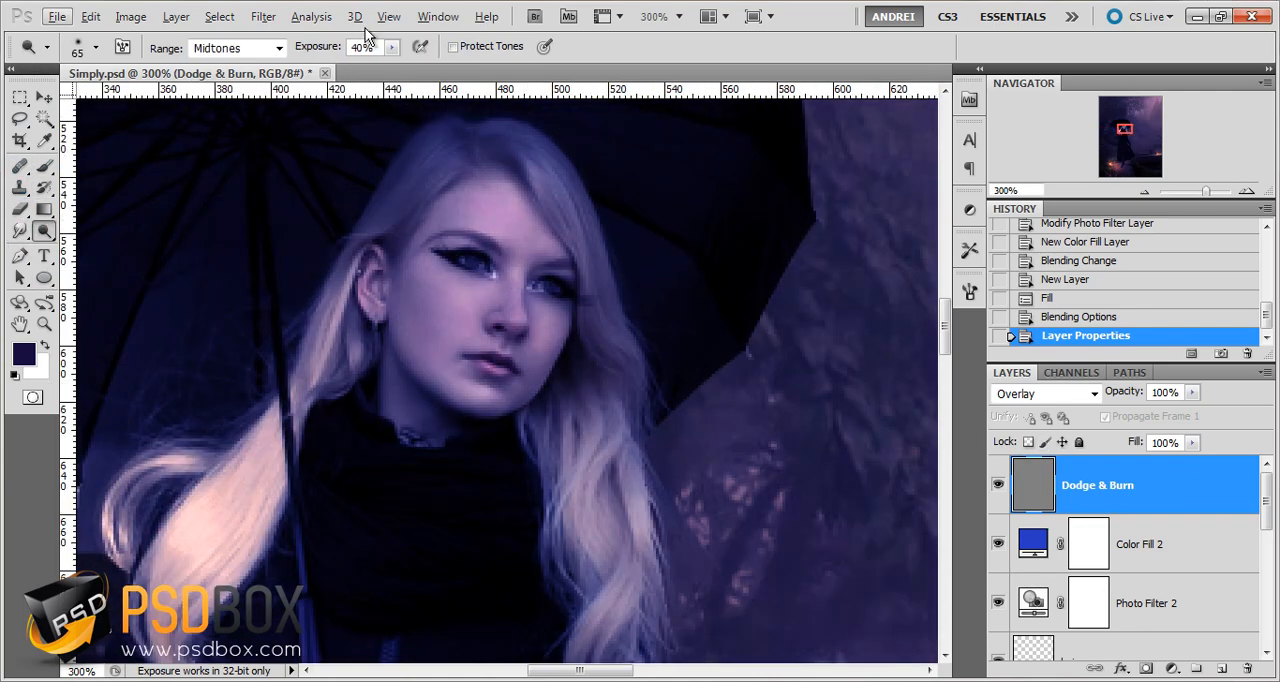
pyautogui.click(391, 47)
pyautogui.moveTo(371, 65); pyautogui.dragTo(366, 66)
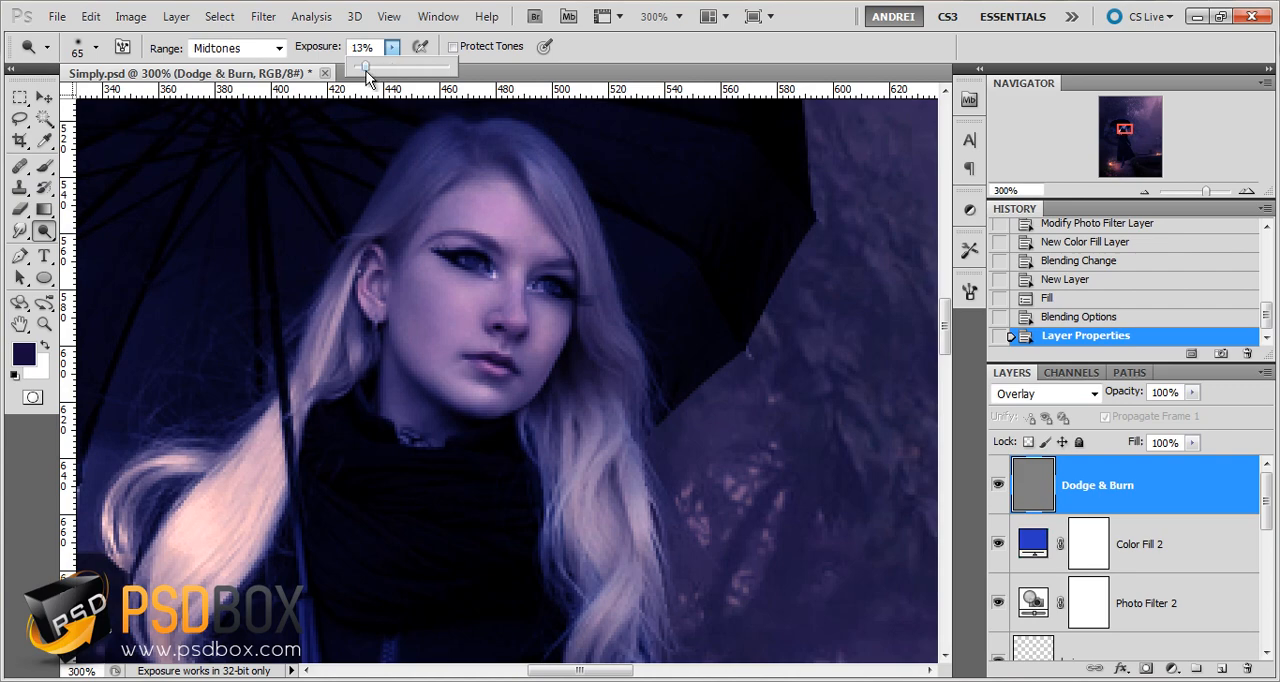
pyautogui.rightClick(505, 292)
pyautogui.moveTo(569, 334); pyautogui.dragTo(537, 333)
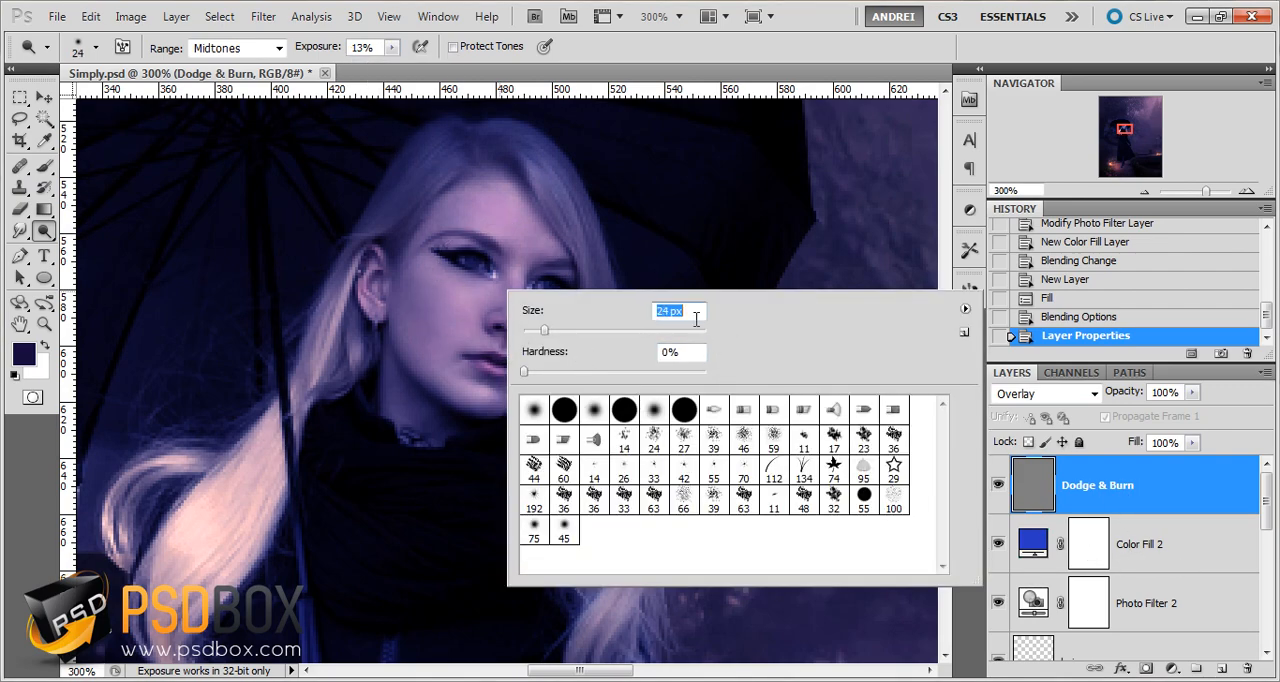
pyautogui.click(1128, 503)
pyautogui.rightClick(634, 323)
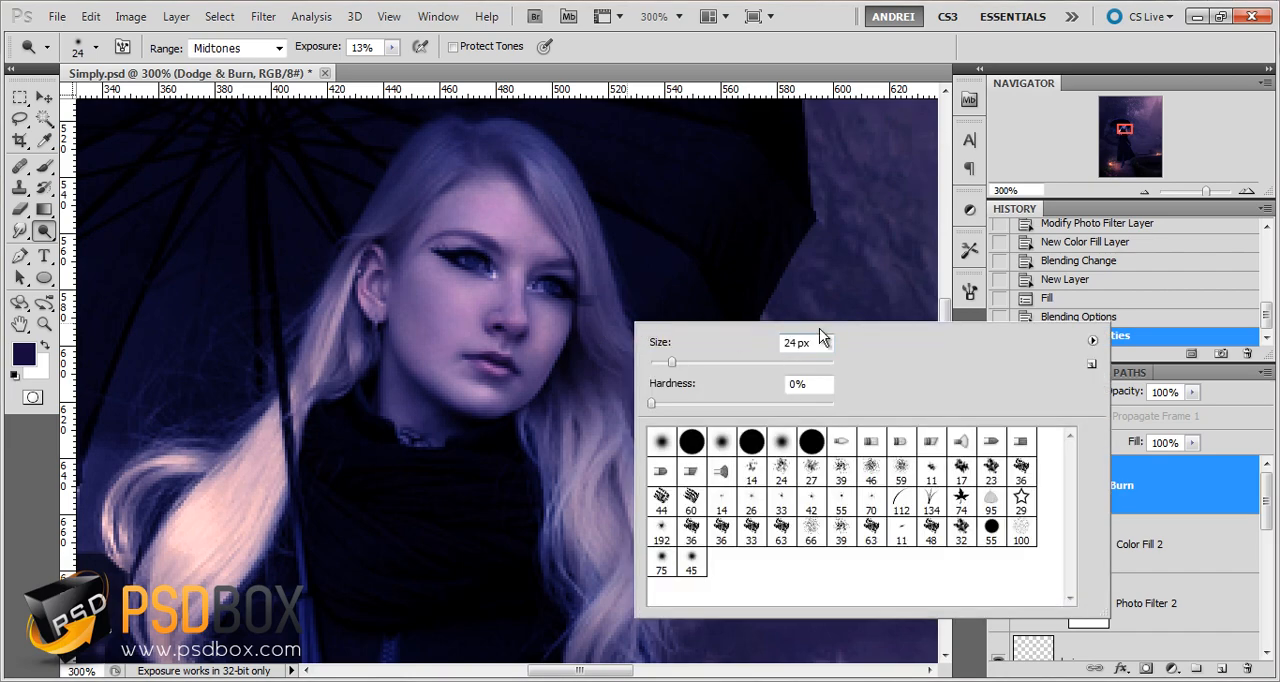
pyautogui.moveTo(813, 343); pyautogui.dragTo(787, 351)
pyautogui.press('Down')
pyautogui.click(1169, 478)
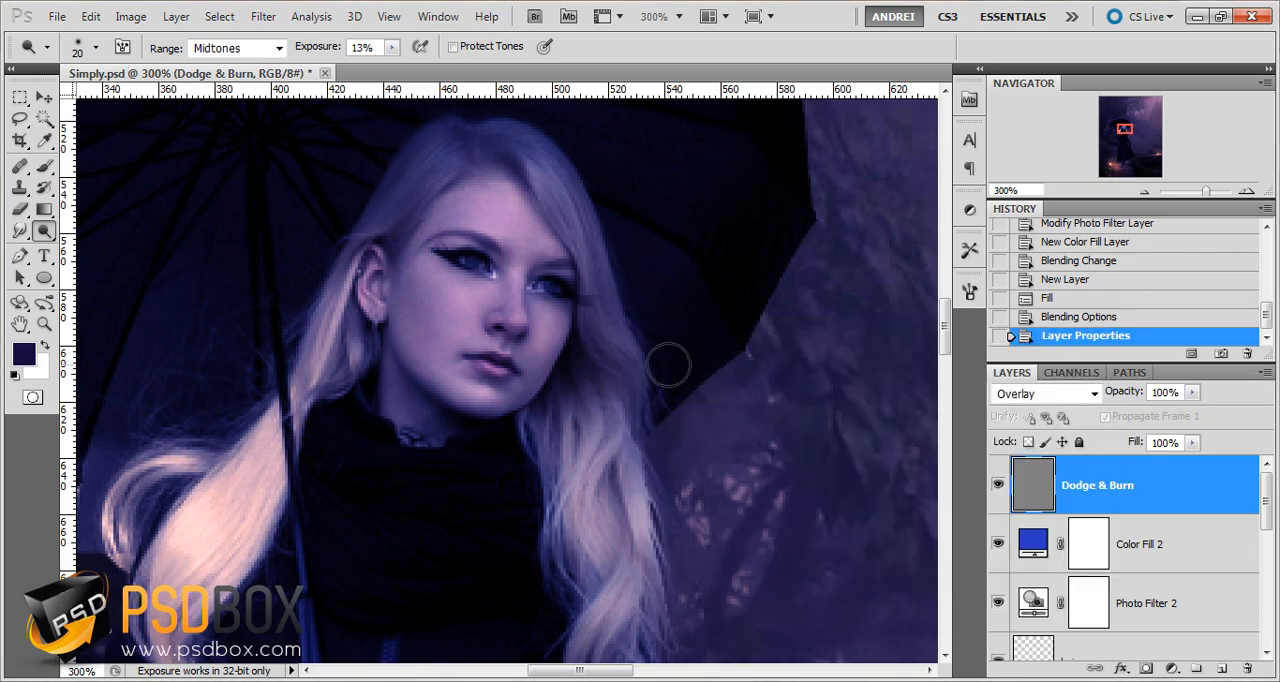
# Lower the Dodge exposure to 8%, enable Protect Tones and reduce the brush to 16 px
pyautogui.click(368, 48)
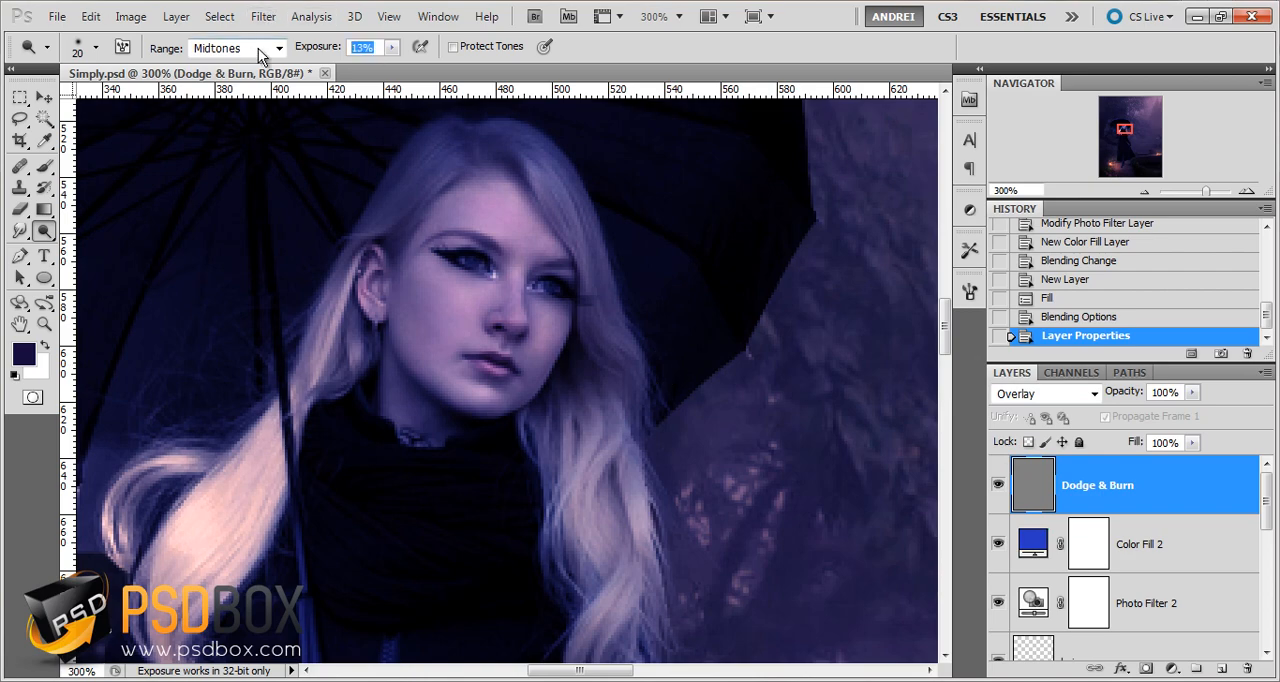
pyautogui.write('8')
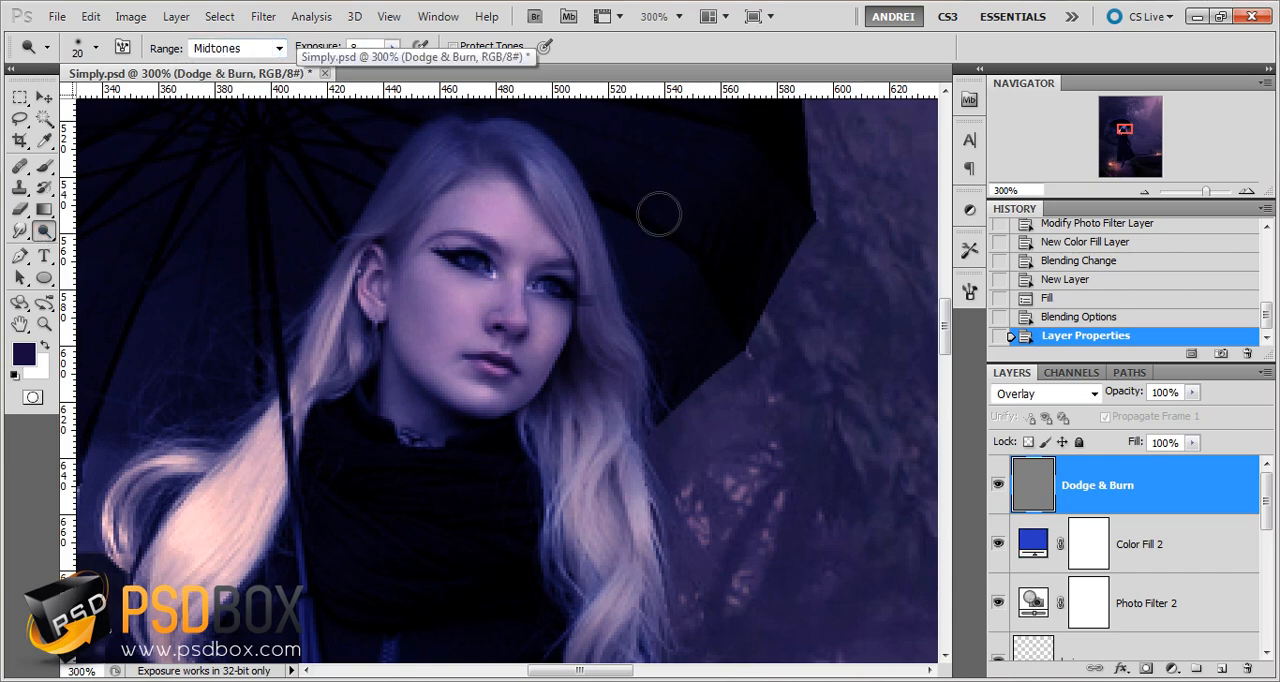
pyautogui.click(453, 47)
pyautogui.rightClick(706, 236)
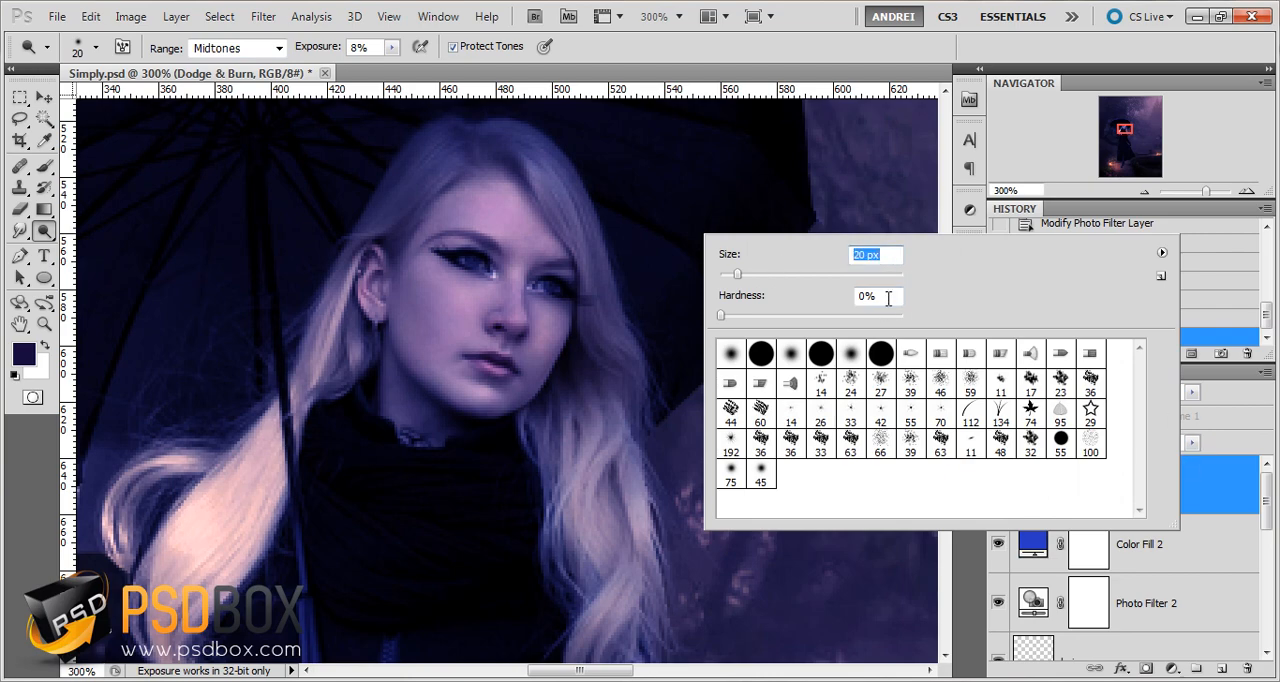
pyautogui.click(1198, 494)
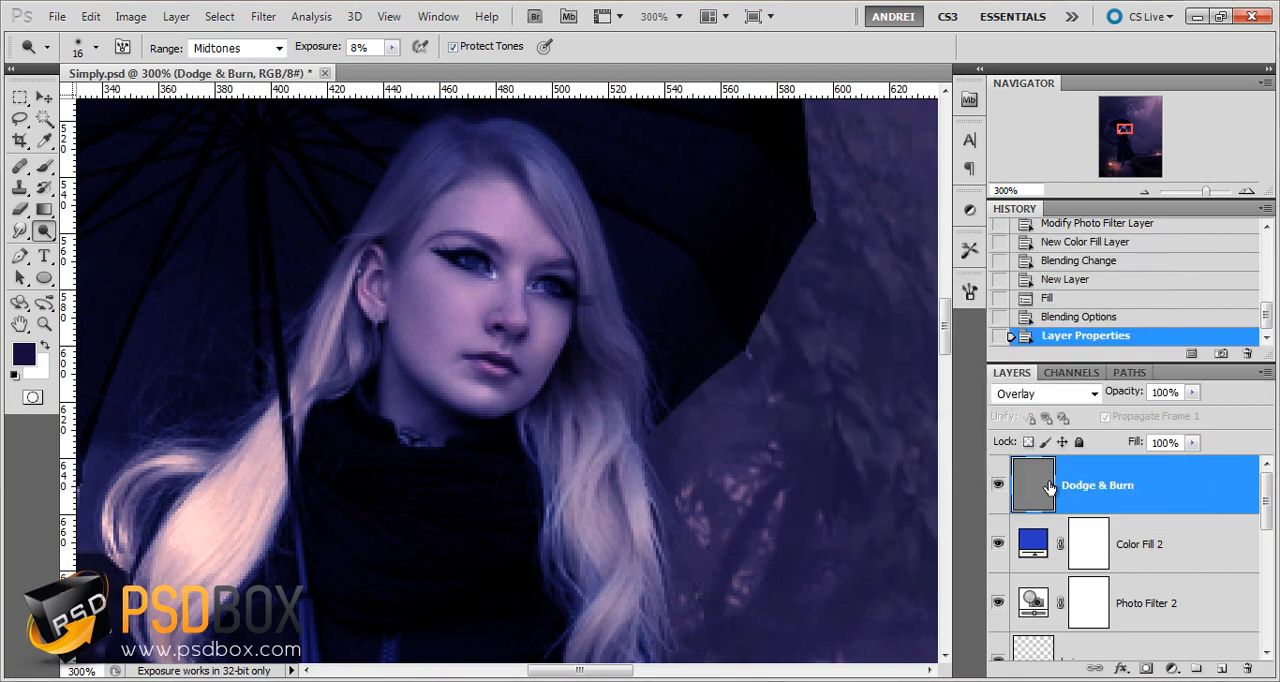
# Lighten the woman's cheek and the bridge of her nose with short Dodge strokes on the Dodge & Burn layer
pyautogui.moveTo(454, 326); pyautogui.dragTo(457, 288)
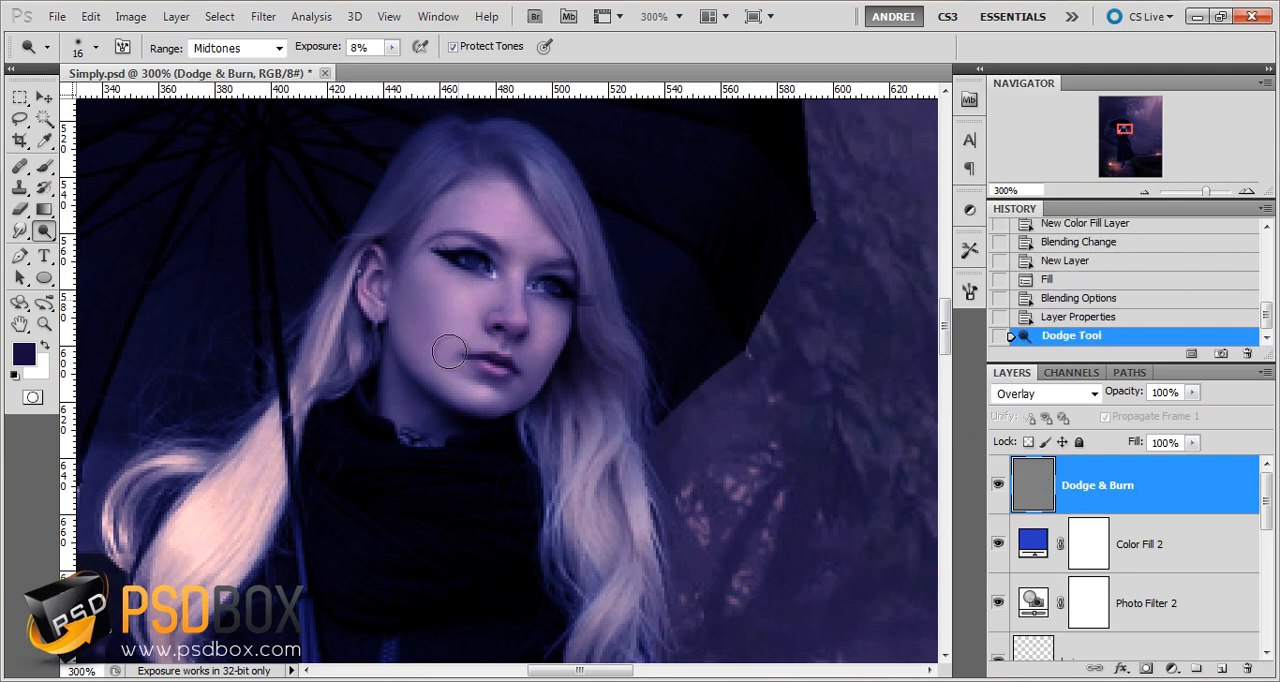
pyautogui.moveTo(450, 352); pyautogui.dragTo(458, 300)
pyautogui.moveTo(540, 248); pyautogui.dragTo(514, 278)
pyautogui.moveTo(516, 276)
pyautogui.mouseDown()
pyautogui.moveTo(522, 266)
pyautogui.moveTo(501, 294)
pyautogui.mouseUp()
pyautogui.moveTo(502, 292); pyautogui.dragTo(517, 272)
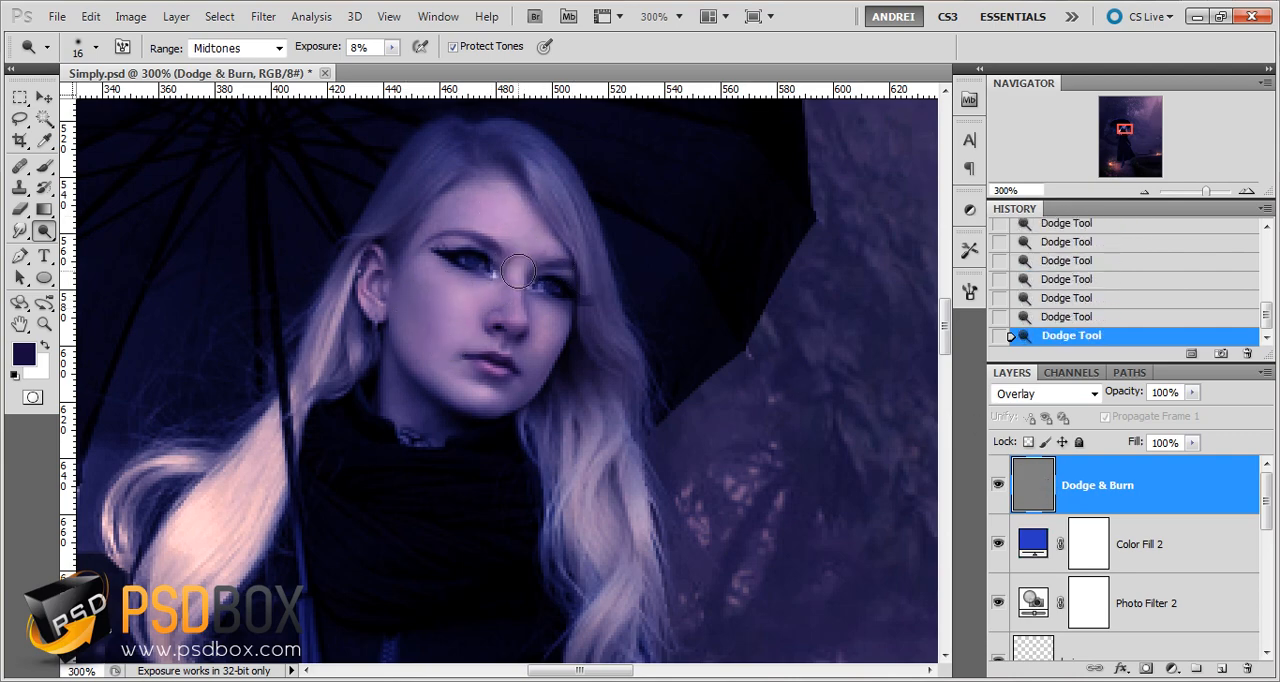
# Reduce the Dodge brush to 8 px and lighten the nose area and the cheek beside the mouth
pyautogui.press('[')
pyautogui.press('[')
pyautogui.press('[')
pyautogui.moveTo(522, 293)
pyautogui.mouseDown()
pyautogui.moveTo(555, 332)
pyautogui.moveTo(561, 320)
pyautogui.moveTo(536, 312)
pyautogui.moveTo(537, 338)
pyautogui.mouseUp()
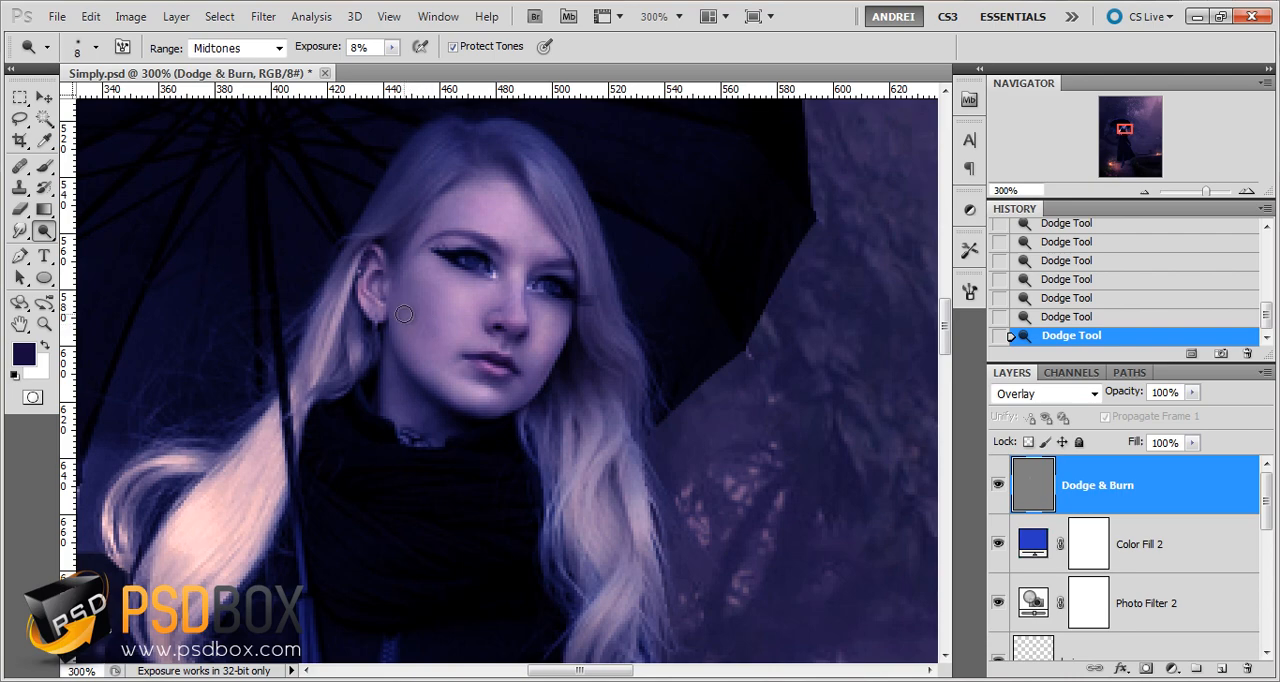
pyautogui.moveTo(437, 347); pyautogui.dragTo(452, 362)
pyautogui.press(']')
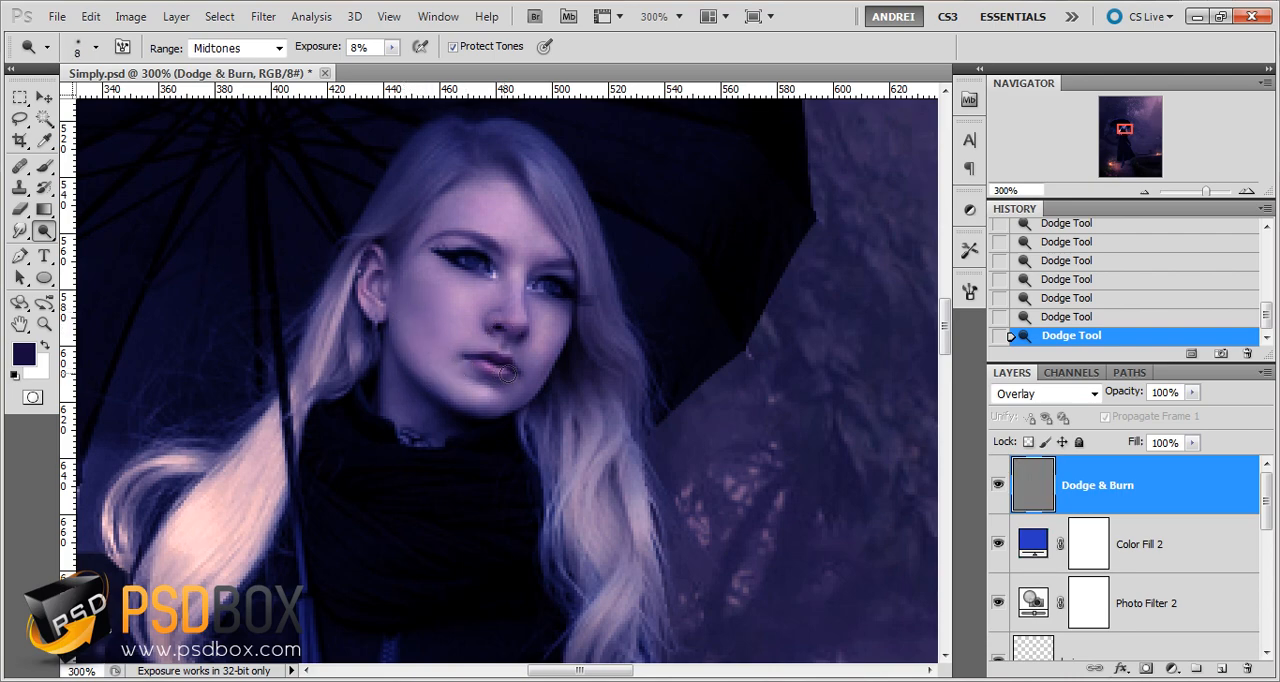
# Brighten the lips' highlights and the upper lip edge using a 3 px Dodge brush at 14% exposure
pyautogui.scroll(7, 487, 387)
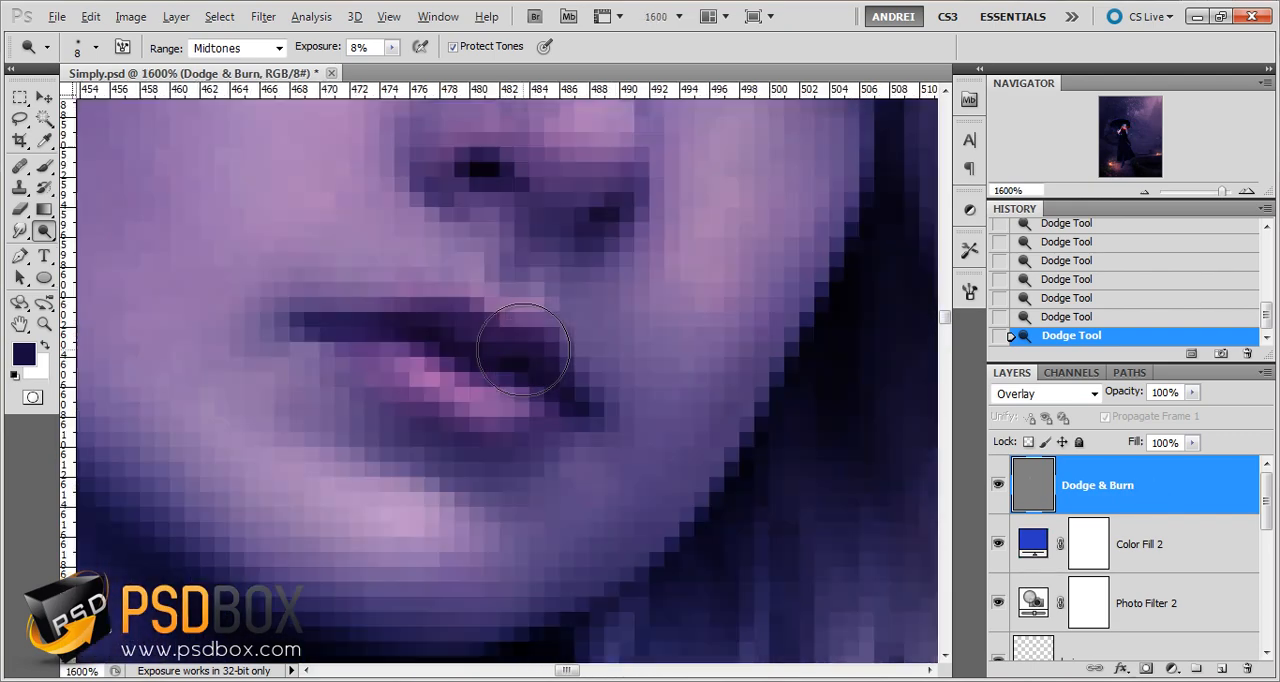
pyautogui.press('[')
pyautogui.press('[')
pyautogui.press('[')
pyautogui.press('[')
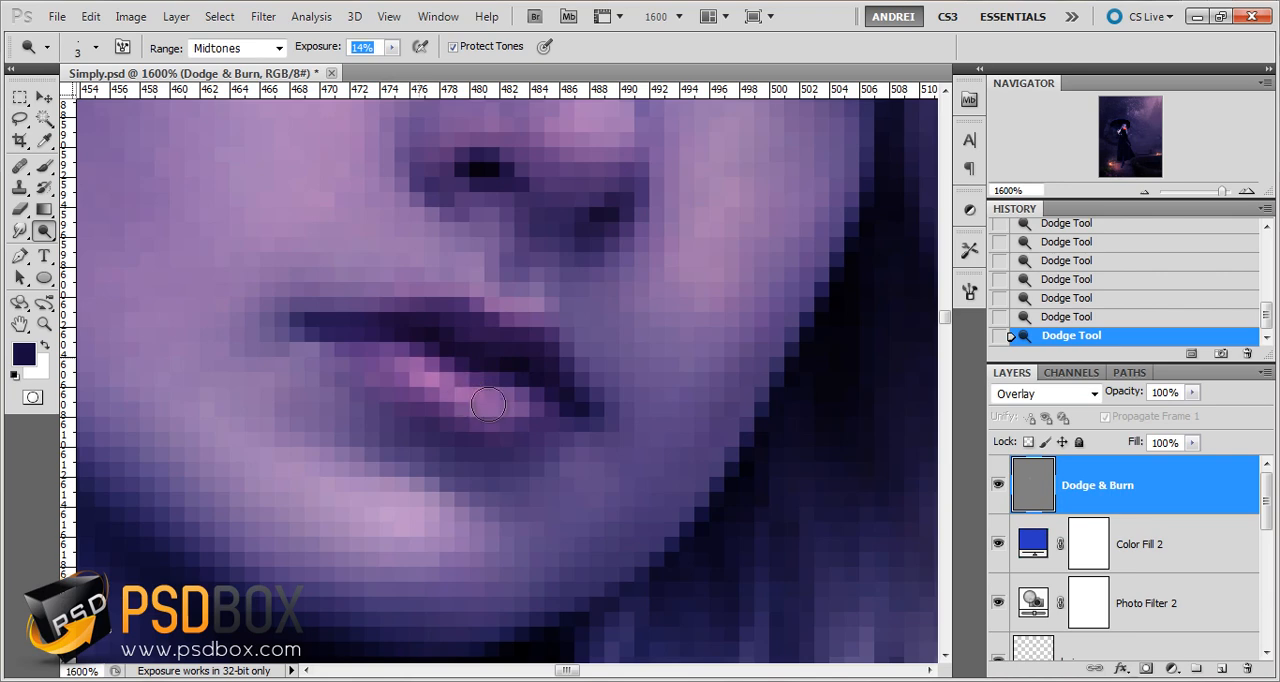
pyautogui.press('1')
pyautogui.press('4')
pyautogui.scroll(3, 575, 330)
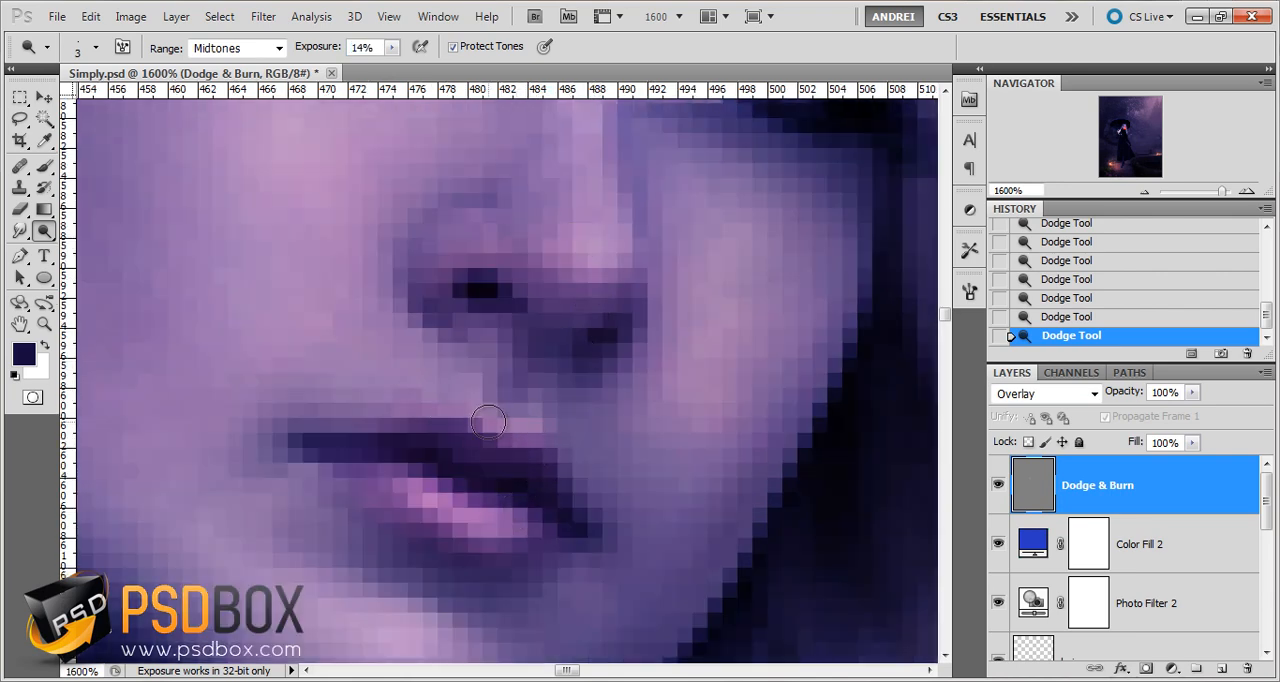
pyautogui.moveTo(508, 434); pyautogui.dragTo(493, 427)
# Raise the Dodge exposure to 24% and work on the eye nearest the visible ear with a 1 px brush
pyautogui.hotkey('ctrl', '-')
pyautogui.hotkey('ctrl', '-')
pyautogui.hotkey('ctrl', '-')
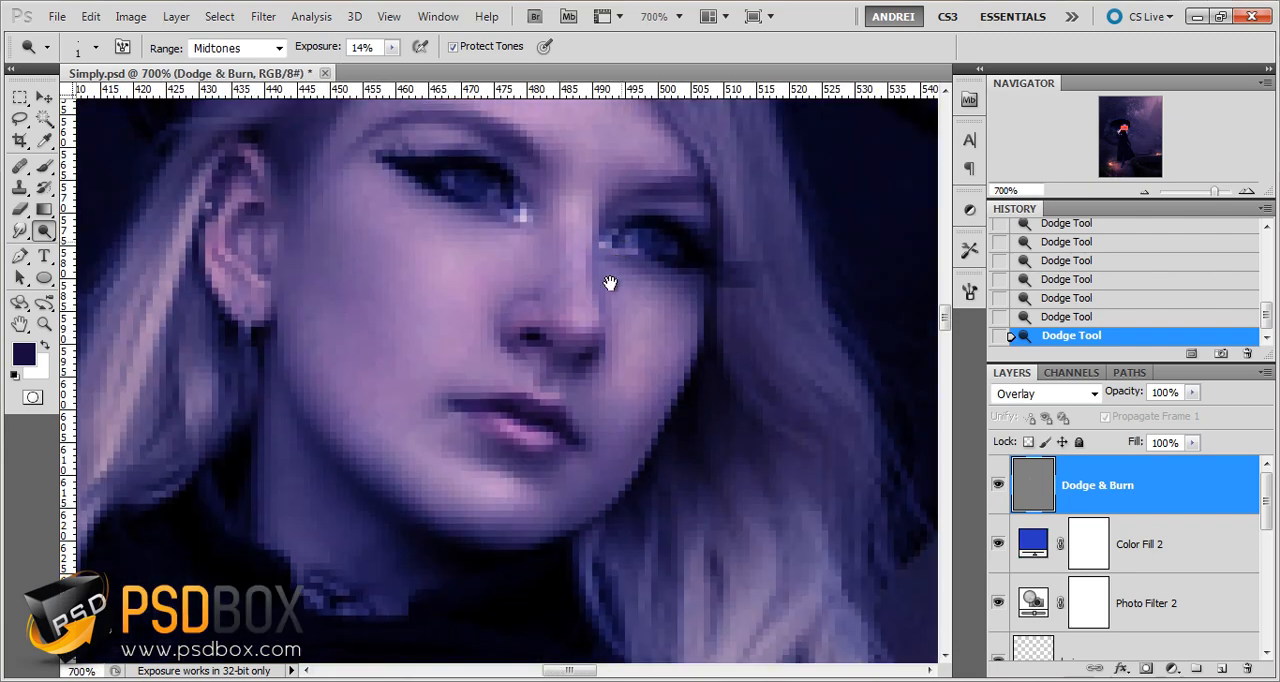
pyautogui.moveTo(562, 231); pyautogui.dragTo(546, 323)
pyautogui.hotkey('ctrl', '+')
pyautogui.hotkey('ctrl', '+')
pyautogui.hotkey('ctrl', '+')
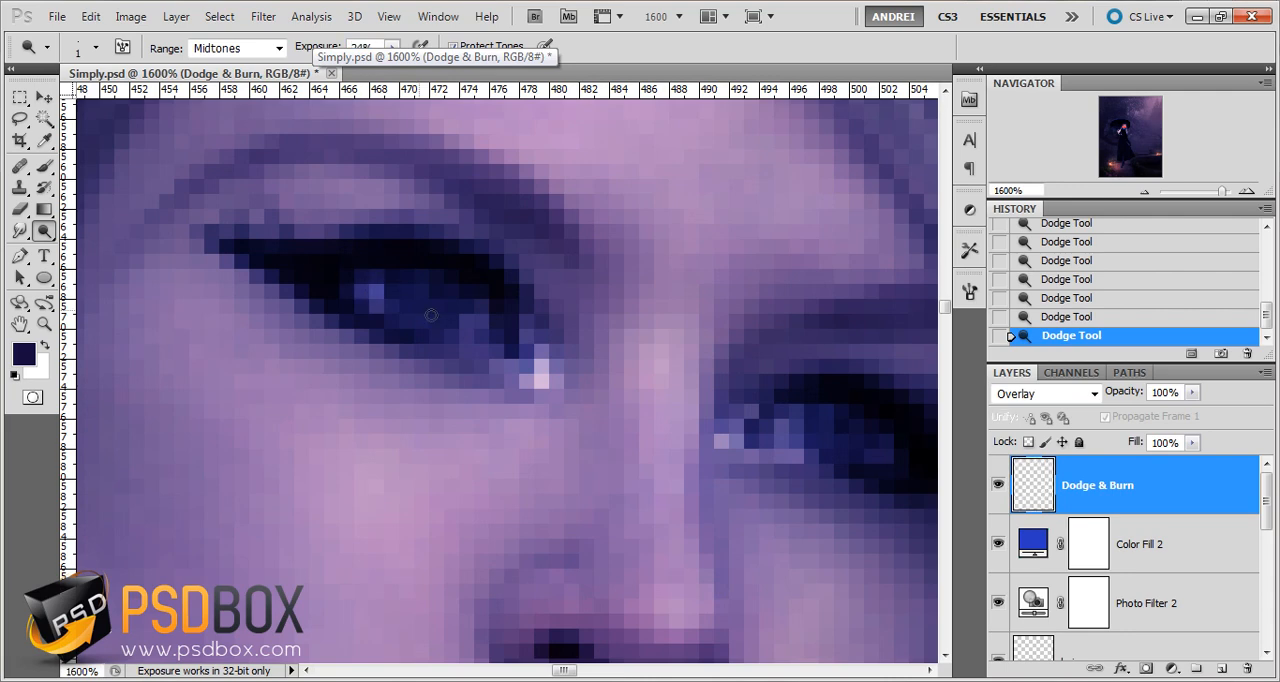
pyautogui.scroll(1, 579, 367)
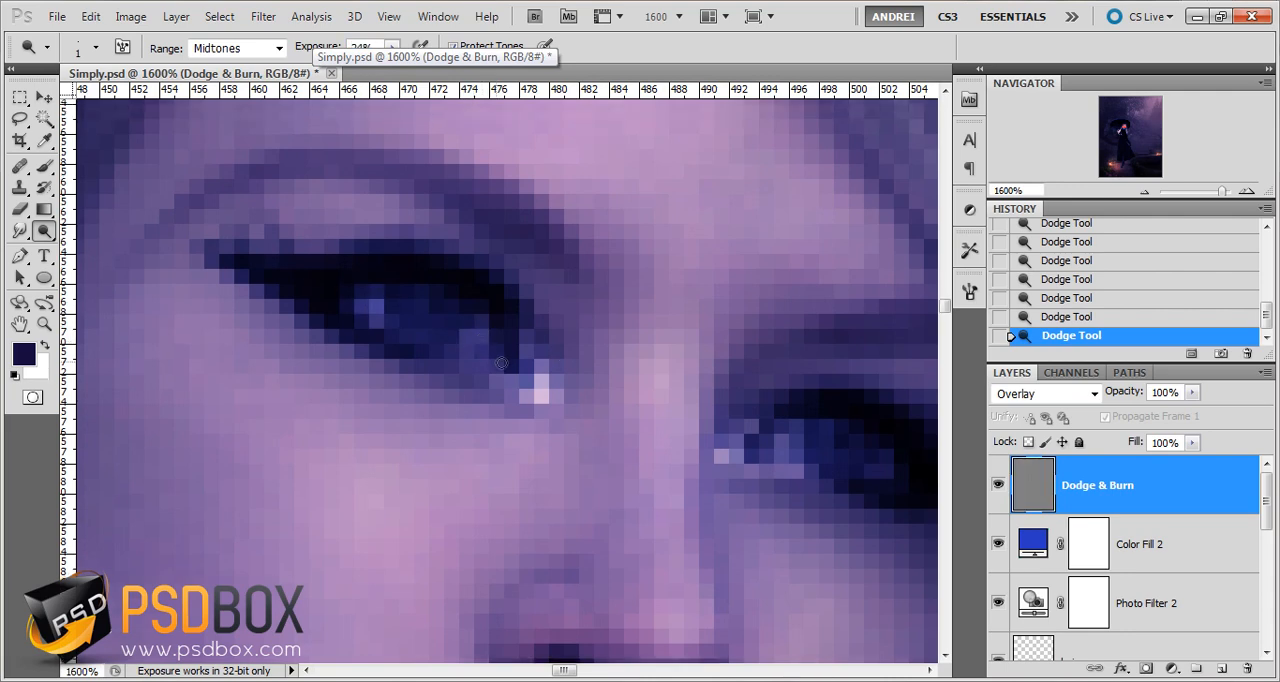
# Set the Dodge brush to 3 px and brighten the iris and inner corner of the same eye
pyautogui.rightClick(644, 370)
pyautogui.moveTo(645, 371); pyautogui.dragTo(679, 377)
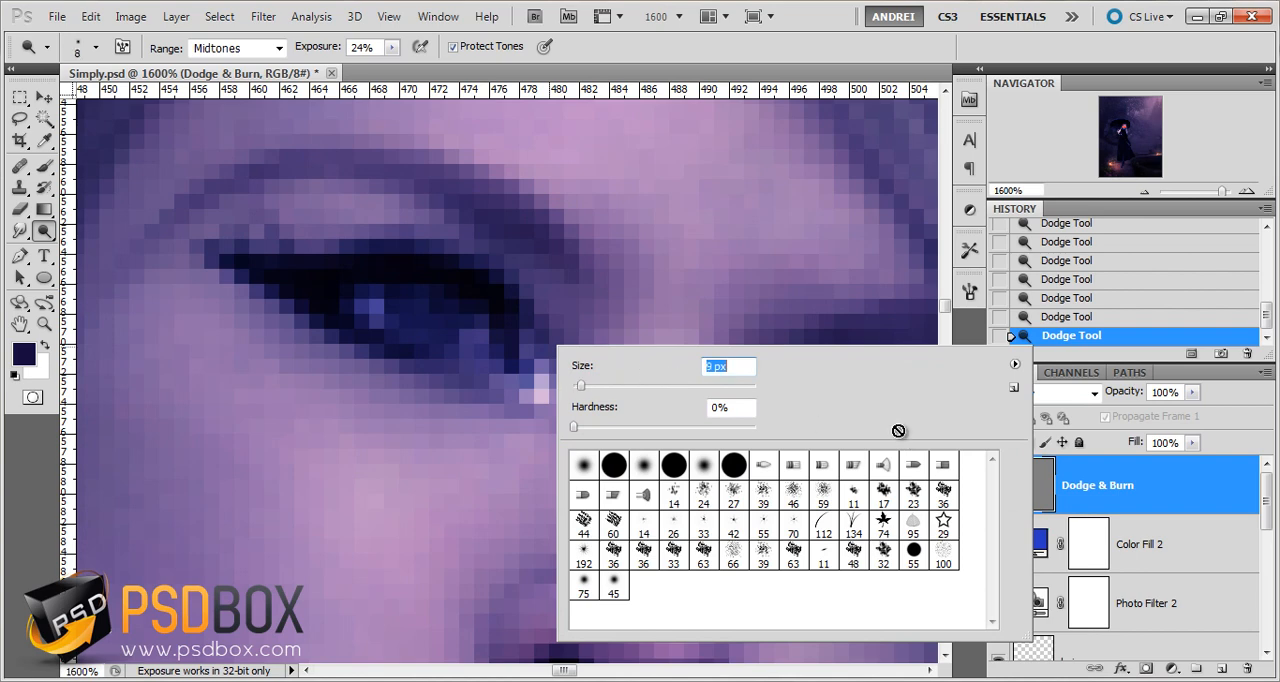
pyautogui.click(1150, 500)
pyautogui.press('[')
pyautogui.press('[')
pyautogui.press('[')
pyautogui.press('[')
pyautogui.press('[')
pyautogui.press('[')
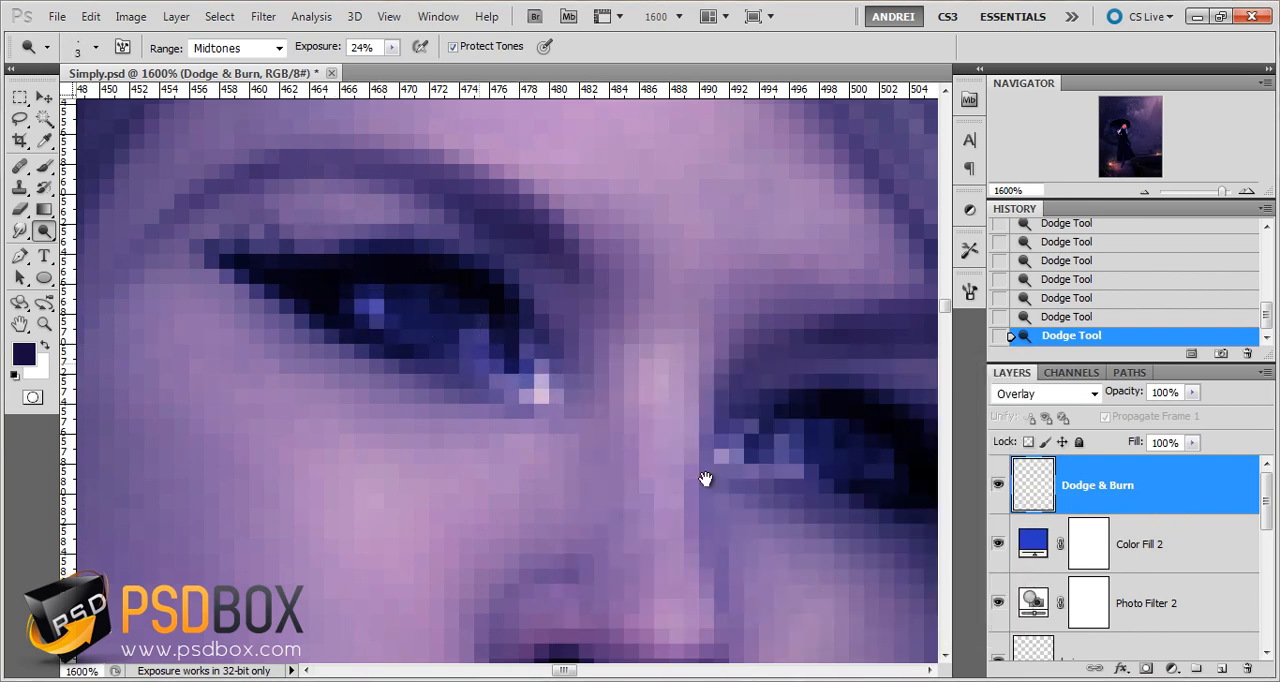
# Brighten the iris of the woman's other eye with the 3 px Dodge brush and compare both eyes
pyautogui.moveTo(706, 479)
pyautogui.mouseDown()
pyautogui.moveTo(576, 407)
pyautogui.moveTo(551, 352)
pyautogui.mouseUp()
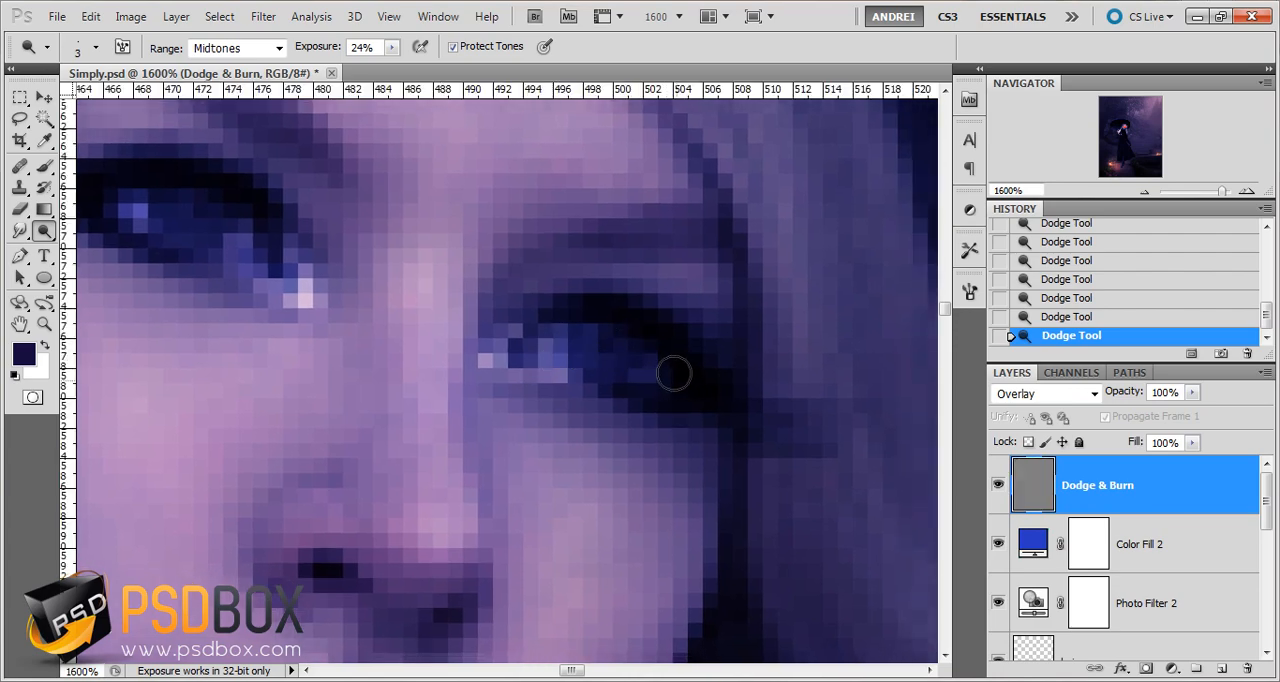
pyautogui.scroll(-3, 614, 294)
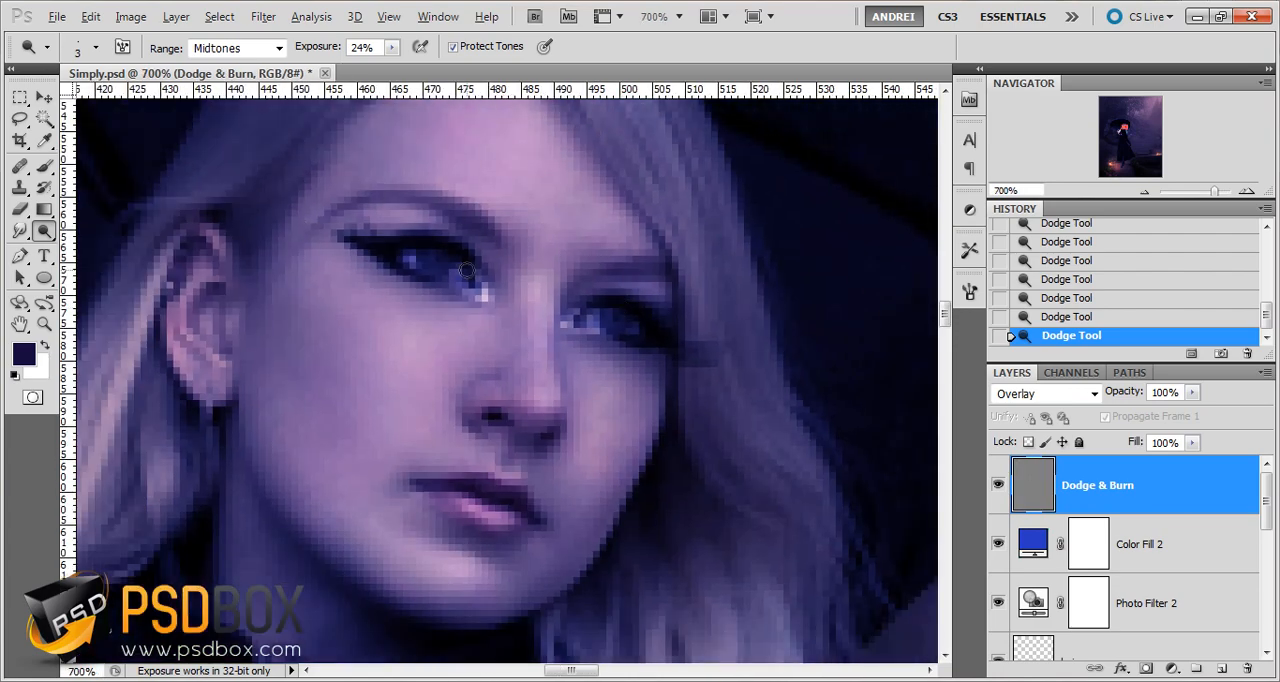
pyautogui.scroll(-2, 466, 270)
pyautogui.scroll(3, 480, 280)
pyautogui.scroll(-1, 546, 309)
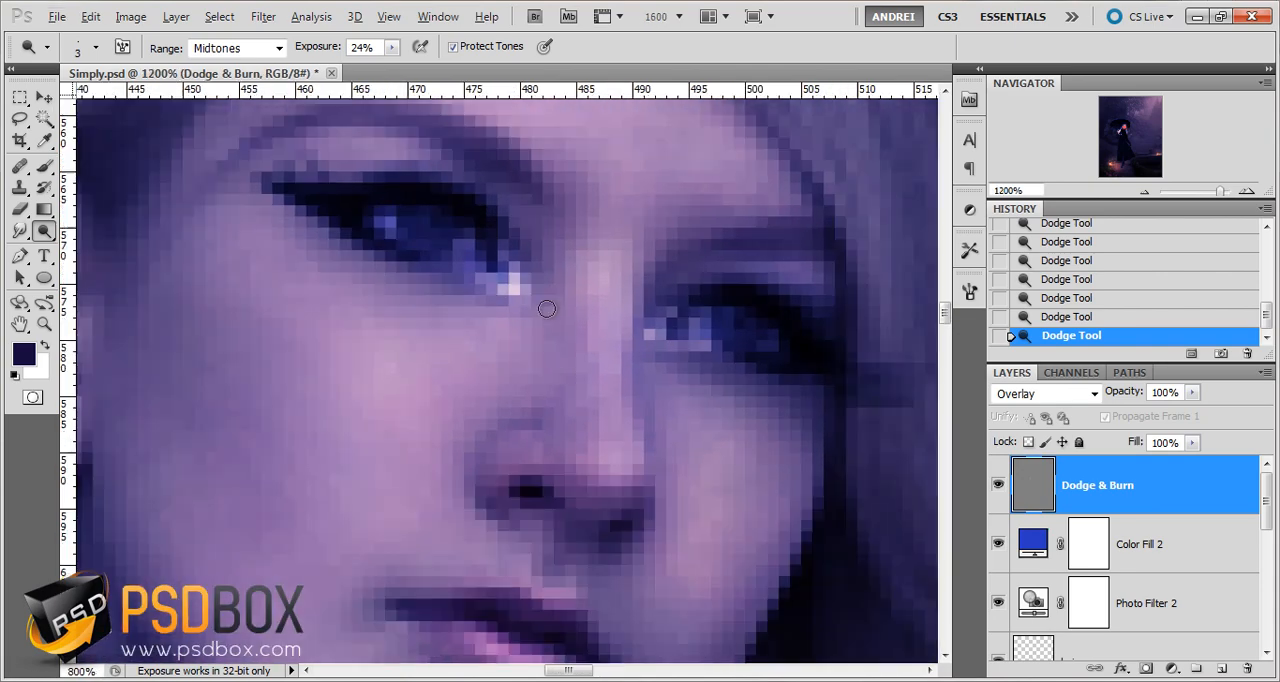
# Set the Dodge brush to 15 px and brighten the woman's hair on the side away from the visible ear
pyautogui.scroll(-5, 546, 309)
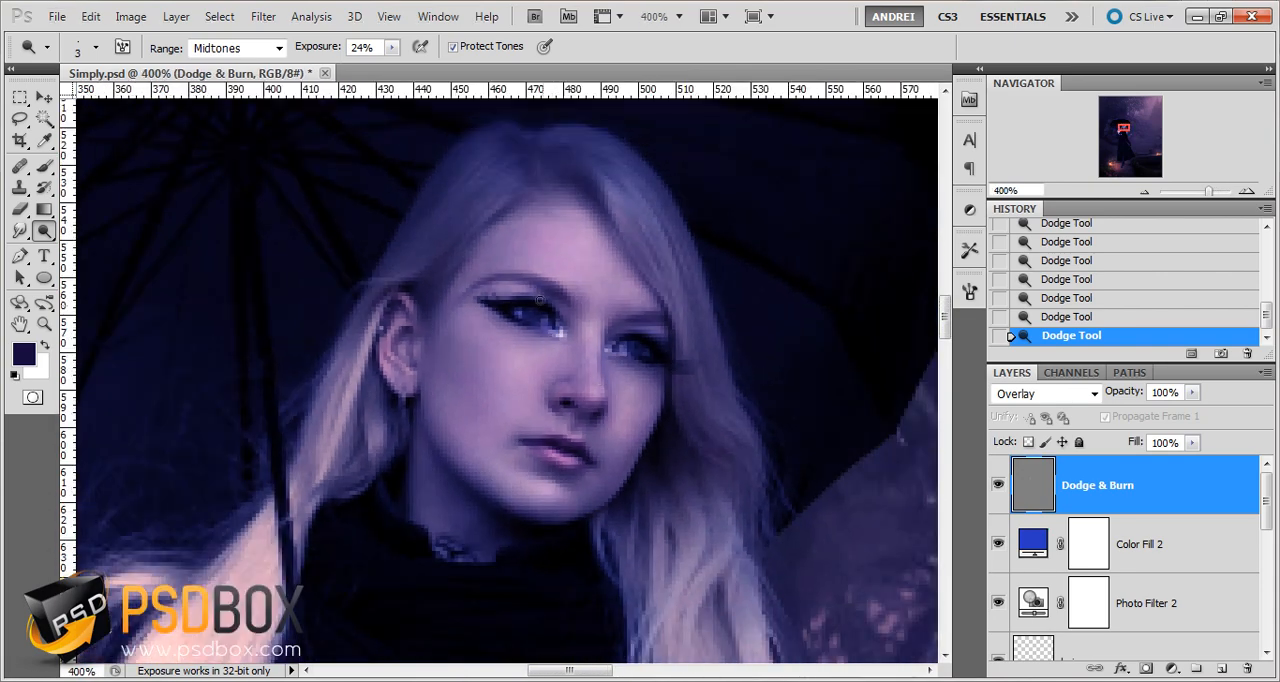
pyautogui.rightClick(540, 300)
pyautogui.moveTo(567, 321)
pyautogui.mouseDown()
pyautogui.moveTo(624, 314)
pyautogui.moveTo(595, 320)
pyautogui.mouseUp()
pyautogui.press('Return')
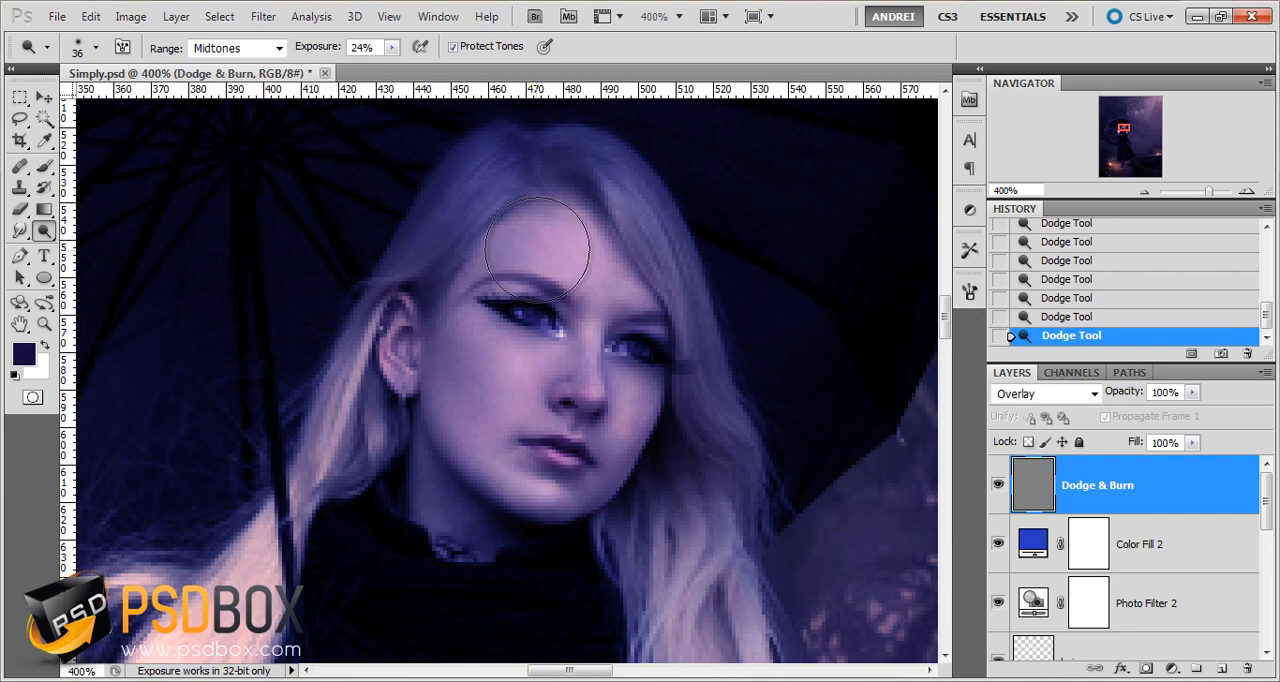
pyautogui.press('[')
pyautogui.press('[')
pyautogui.press('[')
pyautogui.press('[')
pyautogui.press('[')
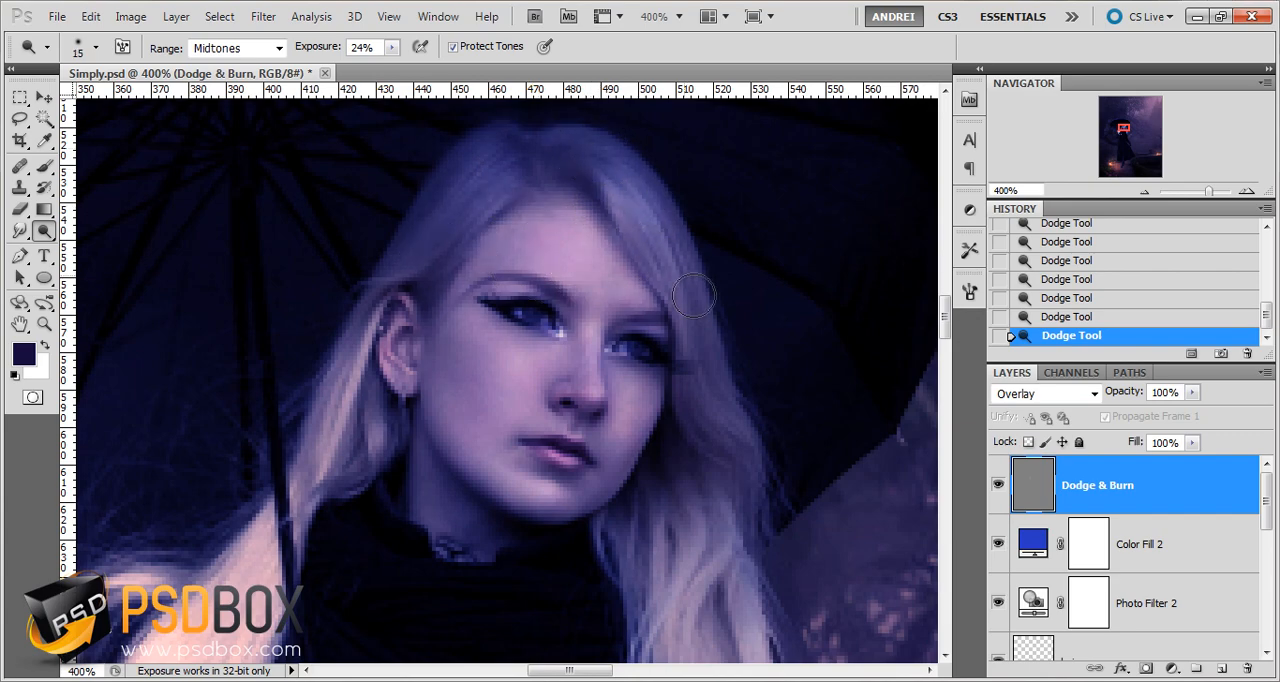
pyautogui.moveTo(668, 242)
pyautogui.mouseDown()
pyautogui.moveTo(715, 438)
pyautogui.moveTo(708, 565)
pyautogui.mouseUp()
pyautogui.press('space')
pyautogui.moveTo(445, 452)
pyautogui.mouseDown()
pyautogui.moveTo(460, 448)
pyautogui.moveTo(446, 448)
pyautogui.mouseUp()
pyautogui.hotkey('ctrl', '-')
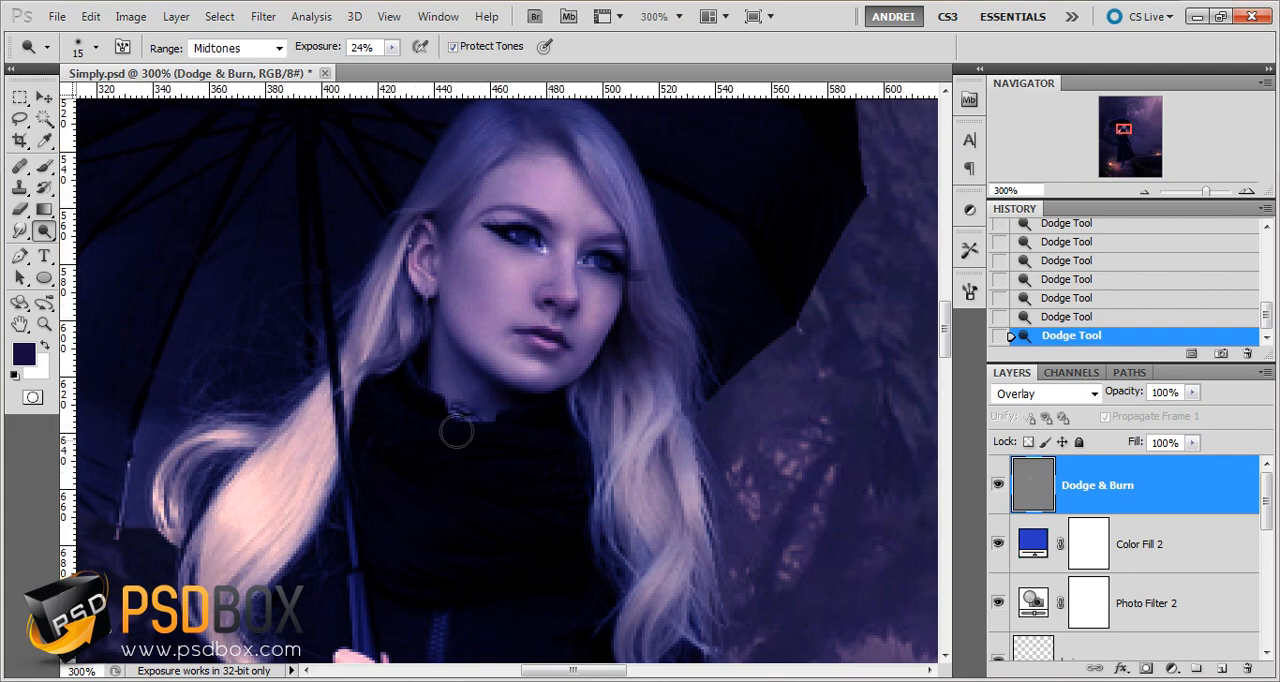
pyautogui.hotkey('ctrl', '-')
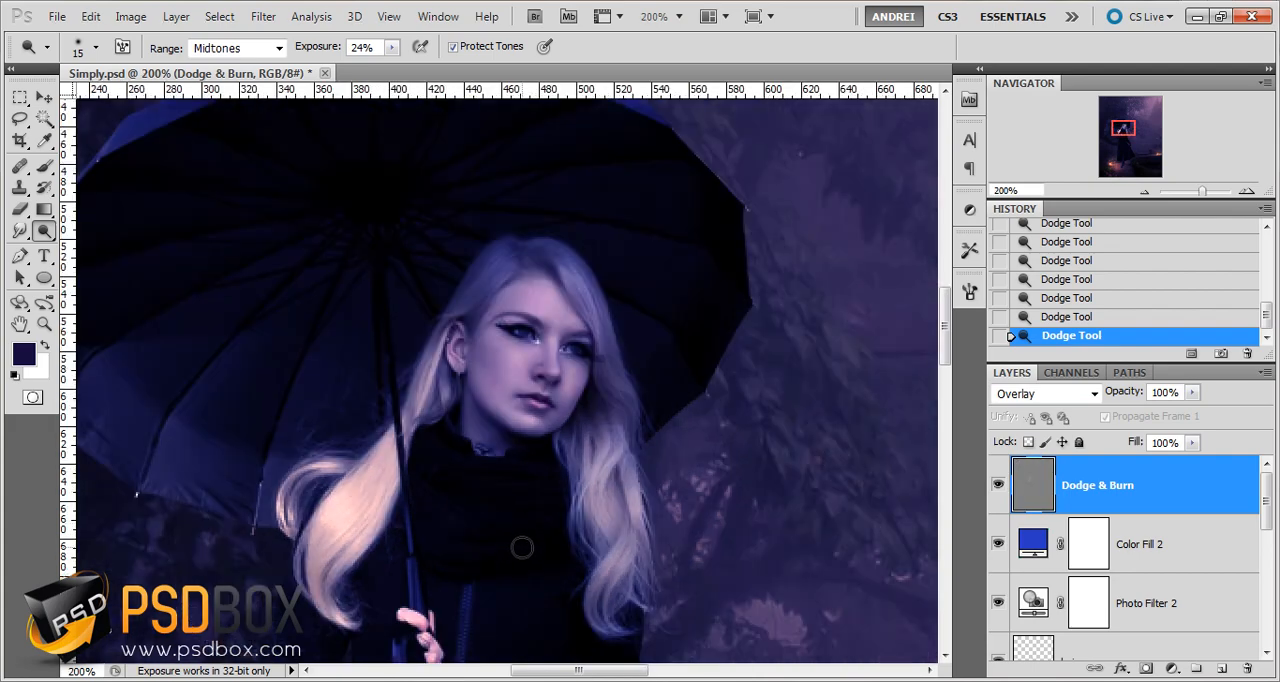
pyautogui.hotkey('ctrl', '+')
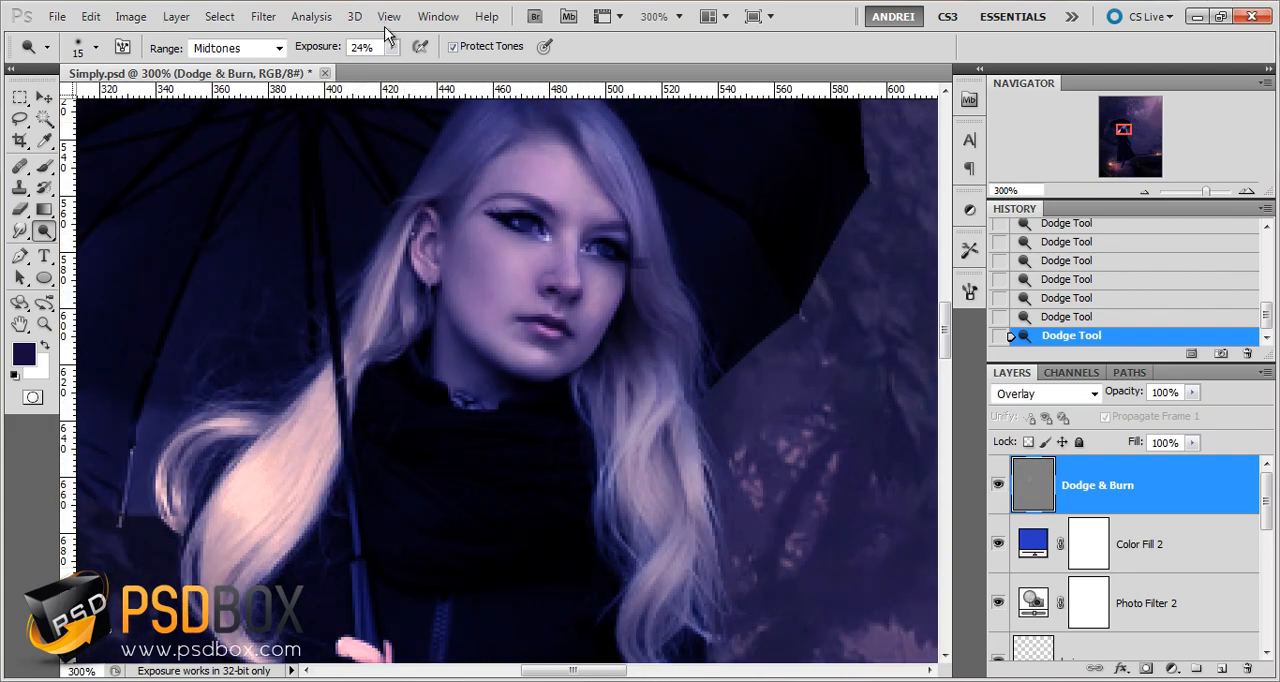
# Raise the Dodge exposure to 38% and brighten the highlights on the coat's sleeves and front
pyautogui.scroll(5, 374, 48)
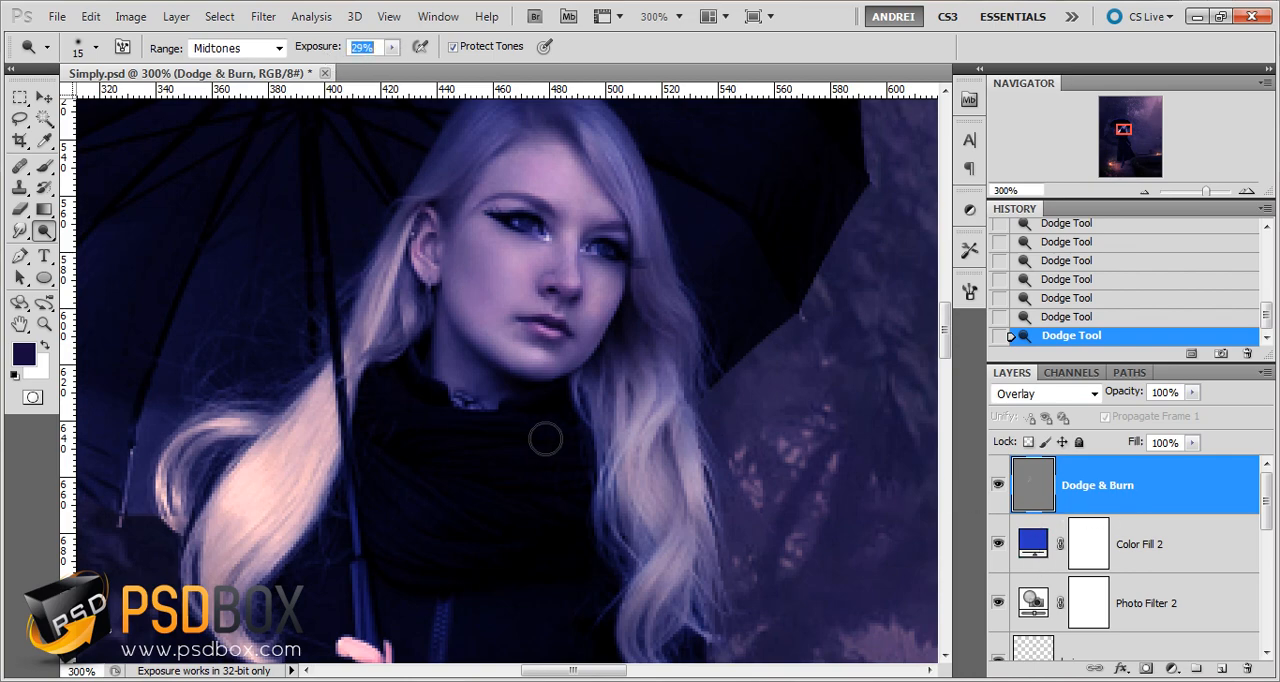
pyautogui.scroll(2, 553, 462)
pyautogui.click(553, 462)
pyautogui.scroll(-1, 580, 489)
pyautogui.moveTo(581, 543); pyautogui.dragTo(571, 260)
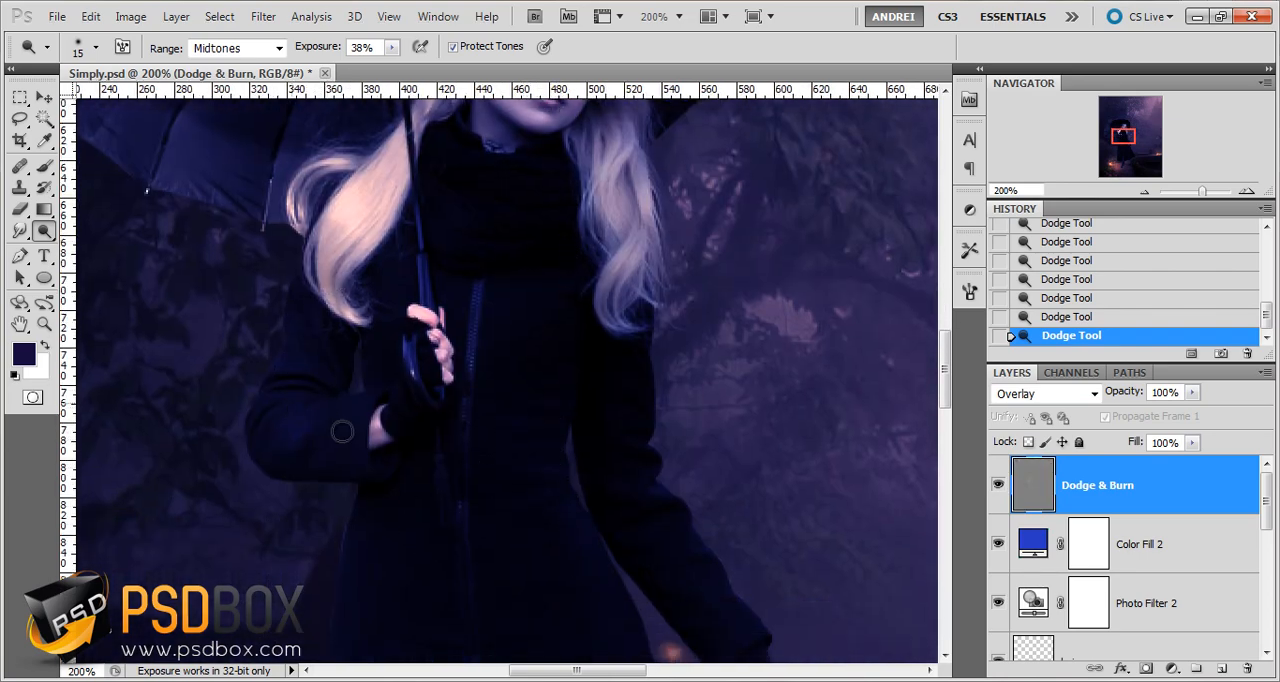
pyautogui.moveTo(568, 518); pyautogui.dragTo(528, 430)
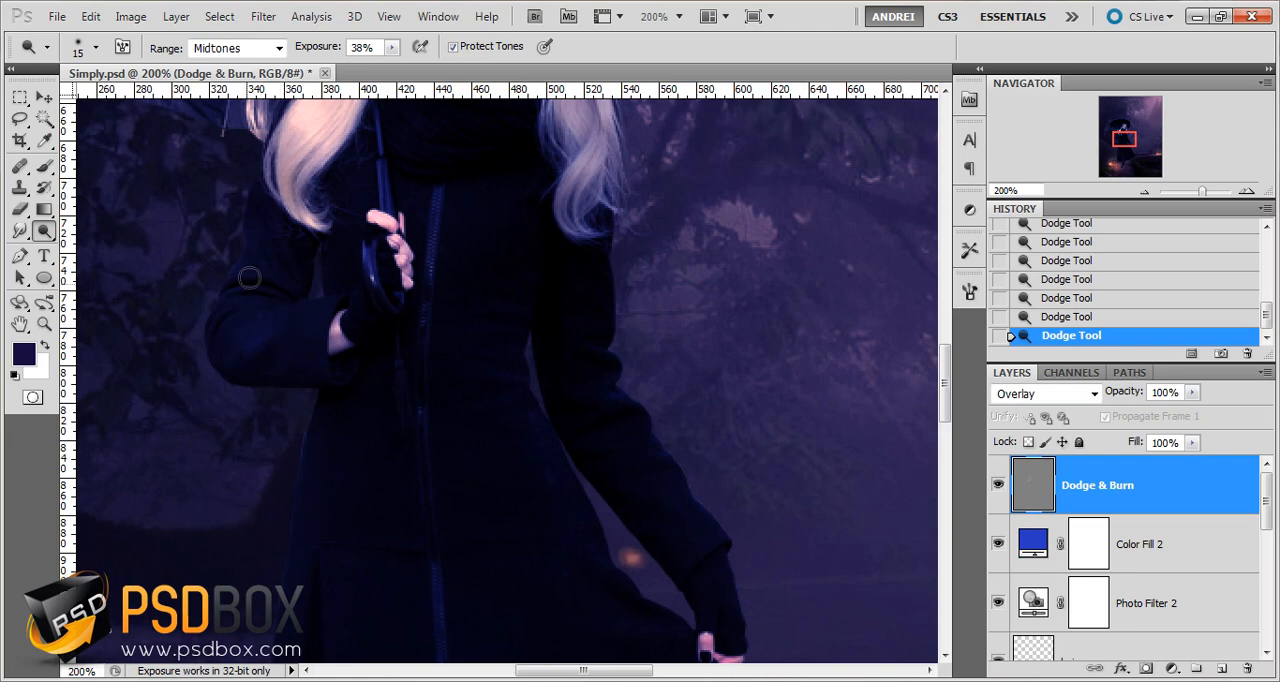
pyautogui.moveTo(523, 522); pyautogui.dragTo(509, 392)
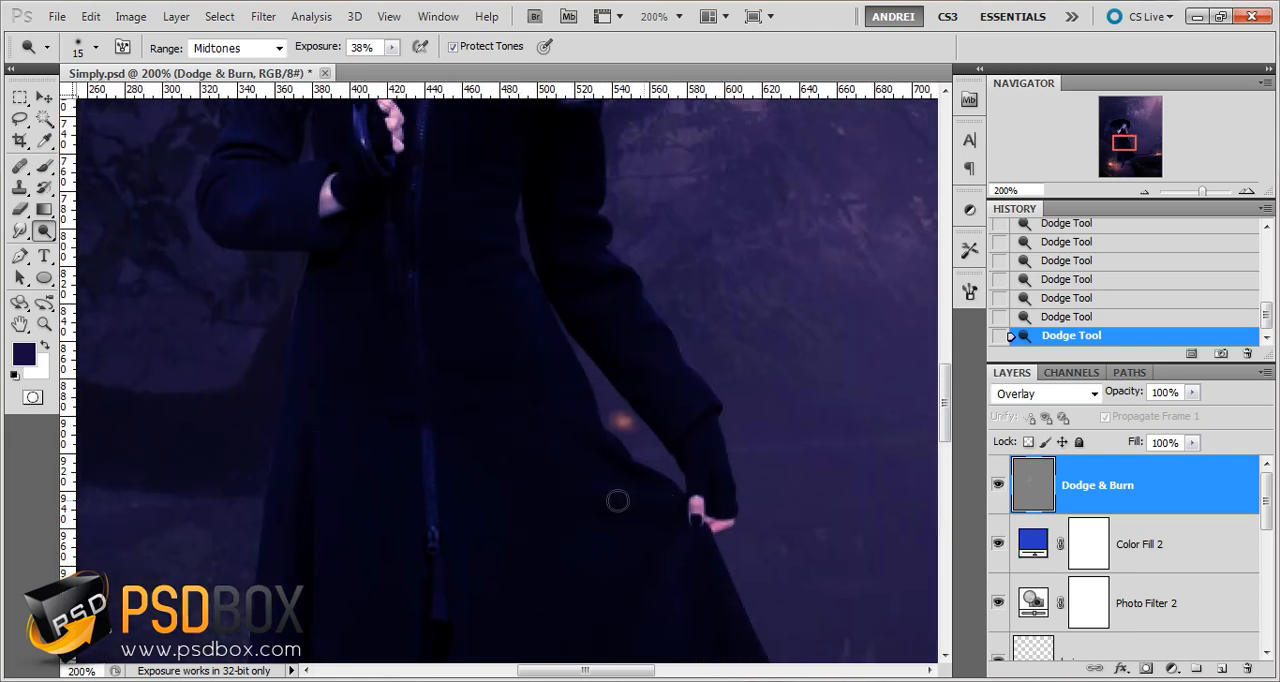
# Brighten the folds of the coat's skirt below the lowered hand with the 15 px Dodge brush
pyautogui.moveTo(670, 543); pyautogui.dragTo(640, 423)
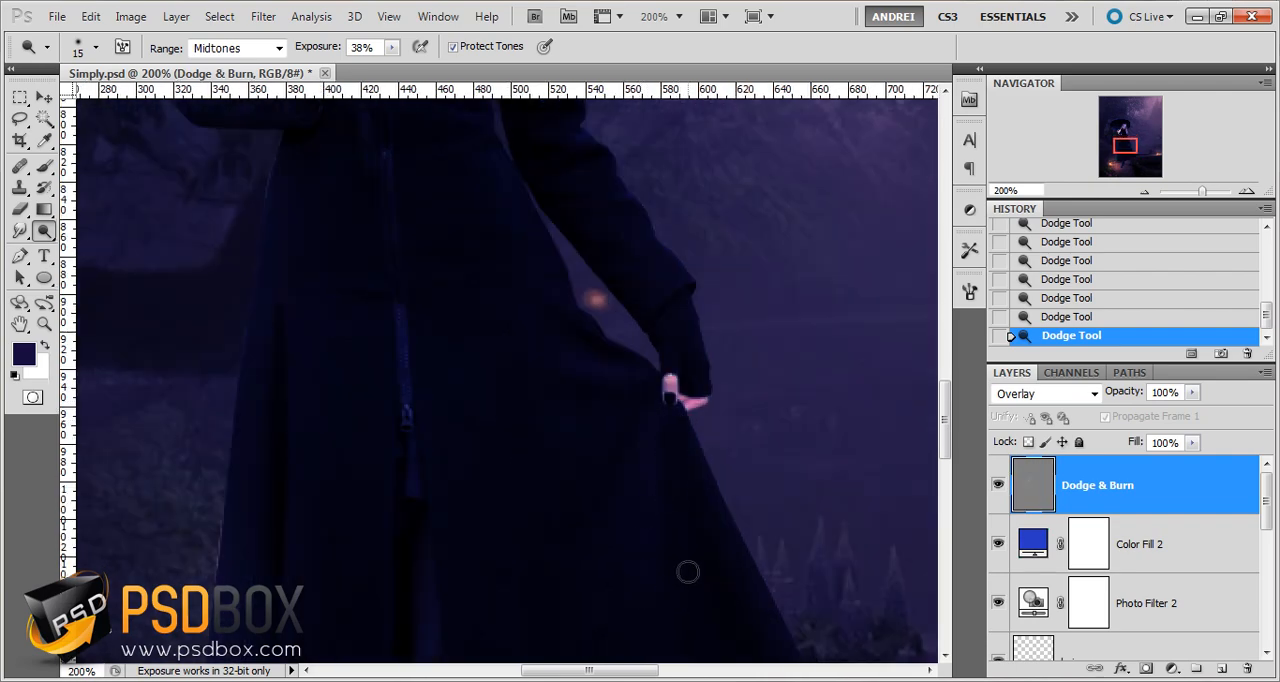
pyautogui.scroll(-2, 675, 465)
pyautogui.scroll(-1, 675, 465)
pyautogui.scroll(3, 675, 465)
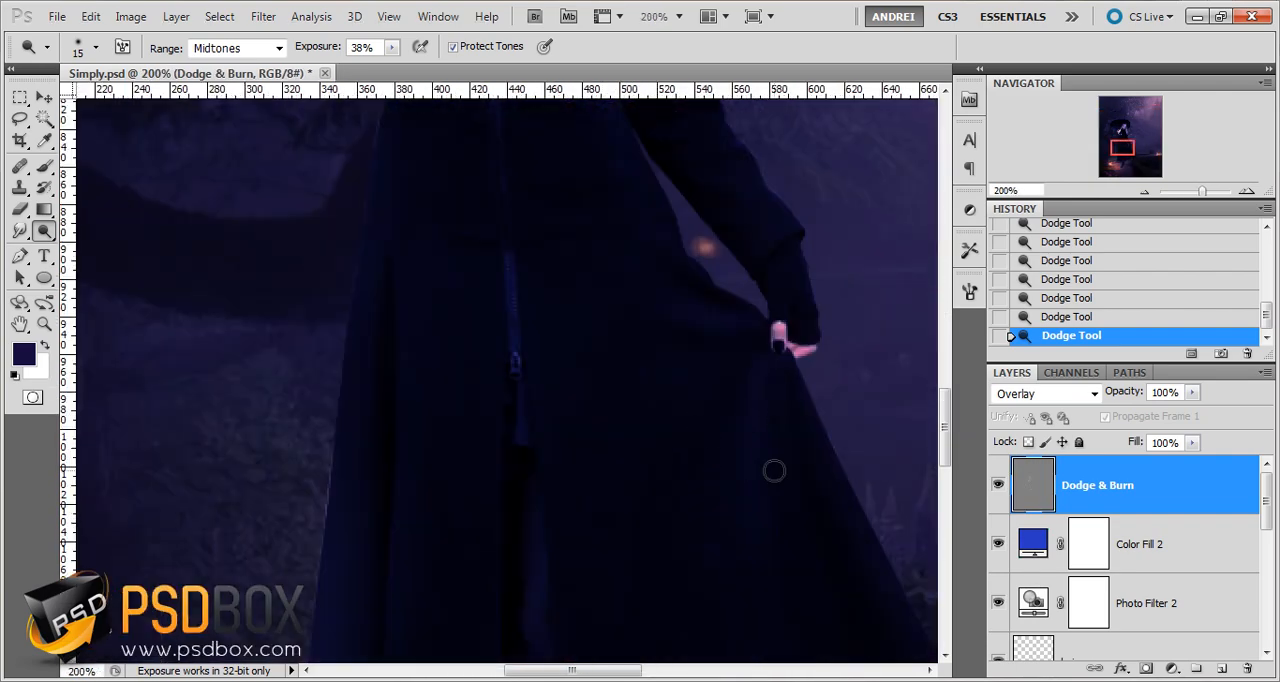
pyautogui.moveTo(736, 542); pyautogui.dragTo(726, 442)
pyautogui.scroll(-2, 718, 457)
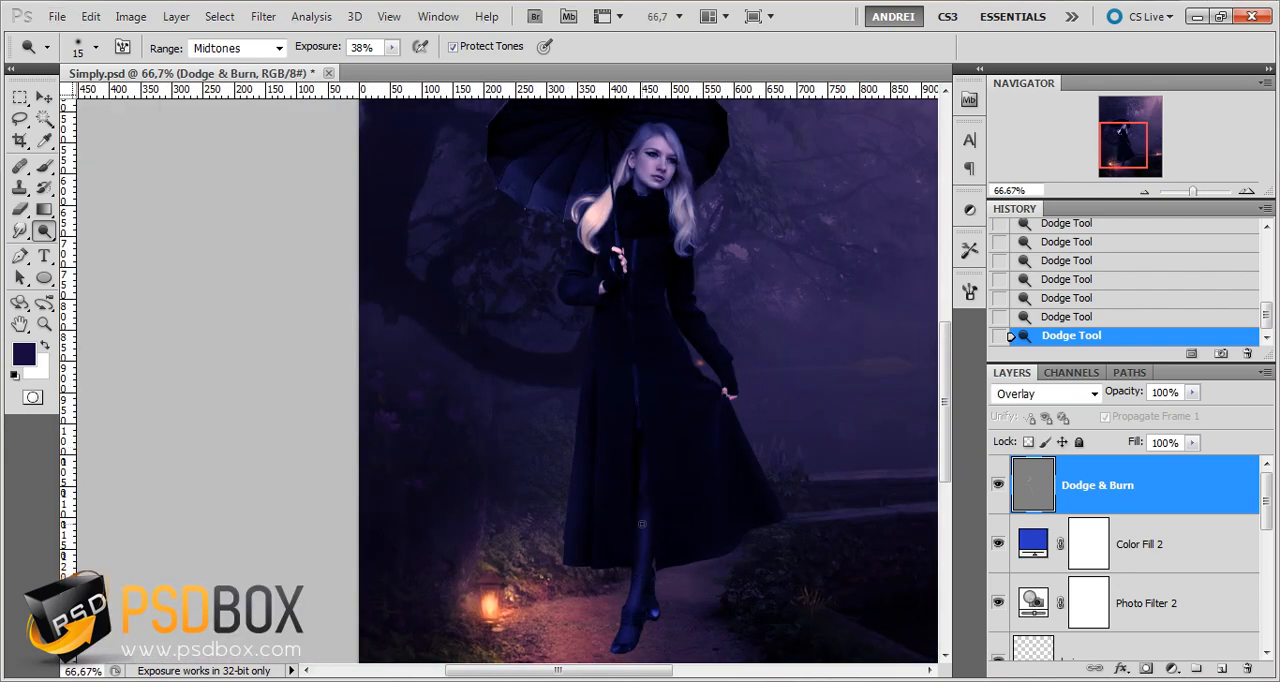
# Raise the Dodge exposure to 64% and brighten the tree trunk's edge above the lantern with a 9 px brush
pyautogui.scroll(1, 628, 522)
pyautogui.scroll(1, 505, 335)
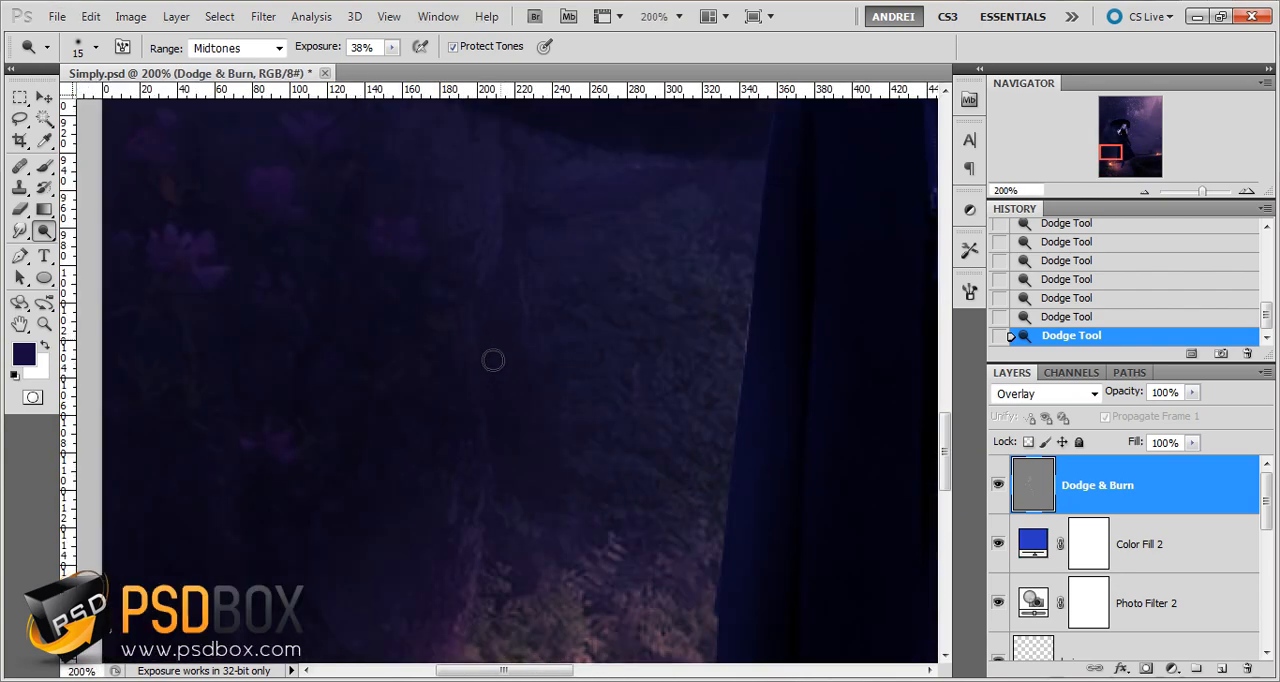
pyautogui.scroll(-1, 540, 352)
pyautogui.click(391, 55)
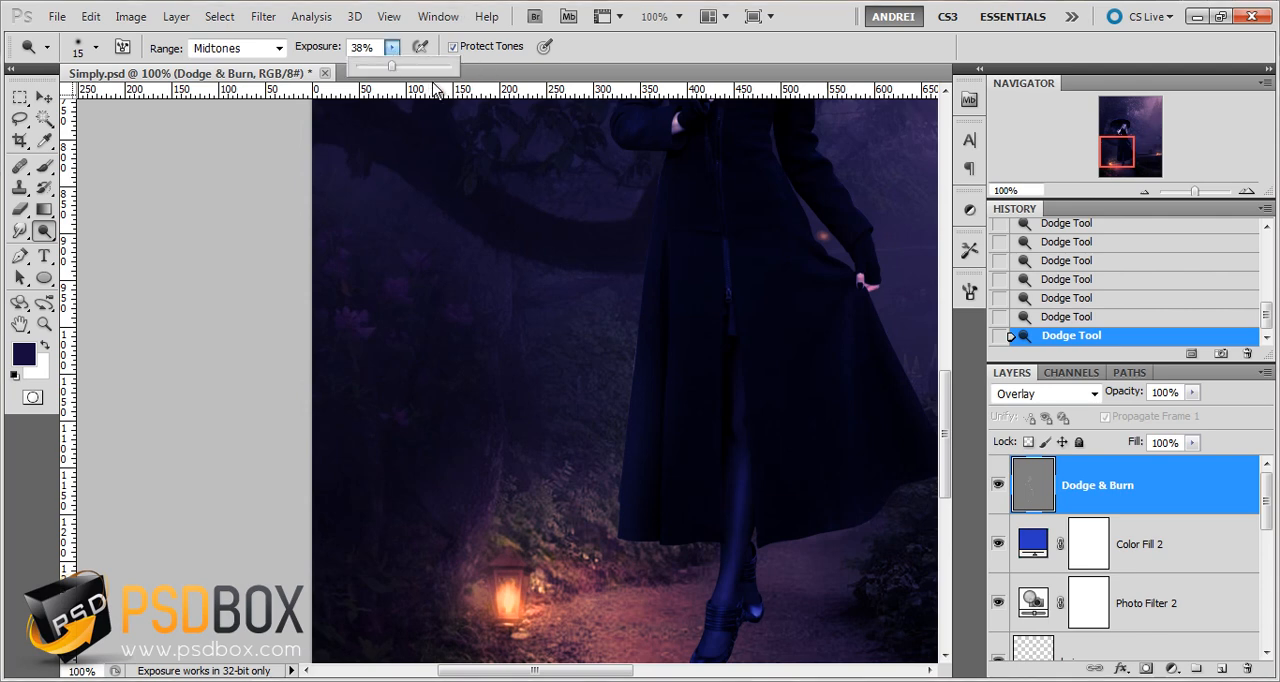
pyautogui.moveTo(393, 66); pyautogui.dragTo(416, 66)
pyautogui.click(1134, 466)
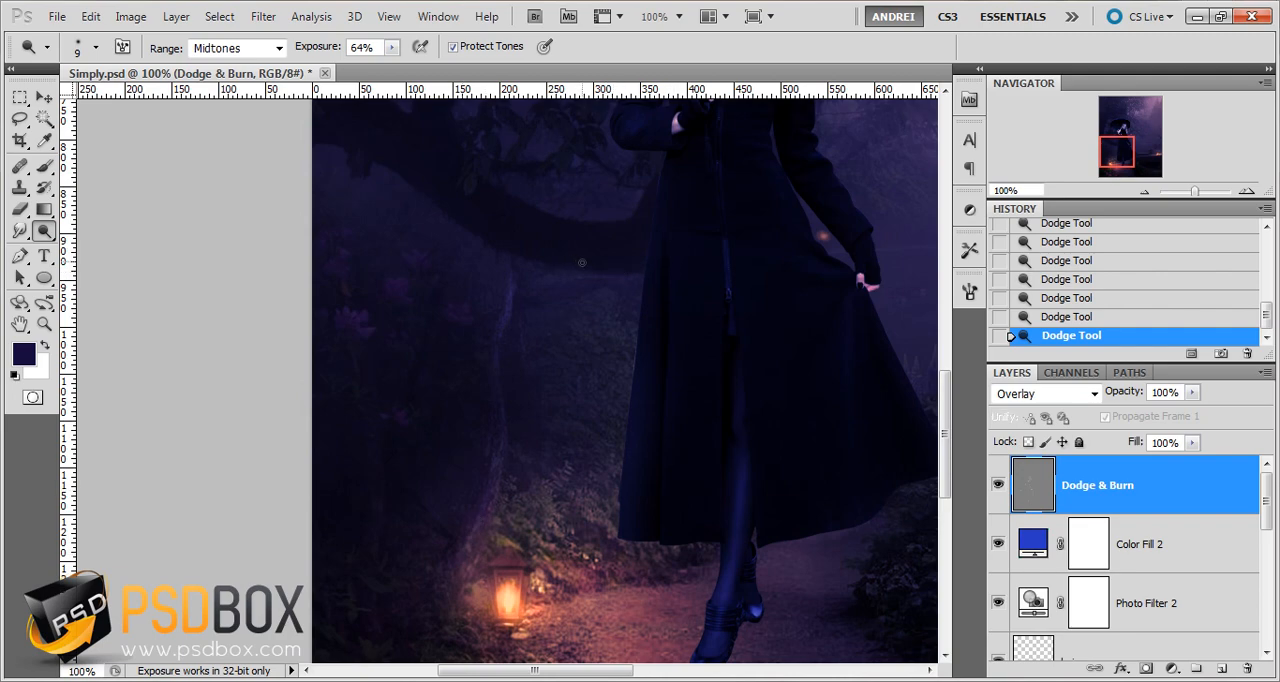
pyautogui.moveTo(437, 194); pyautogui.dragTo(470, 341)
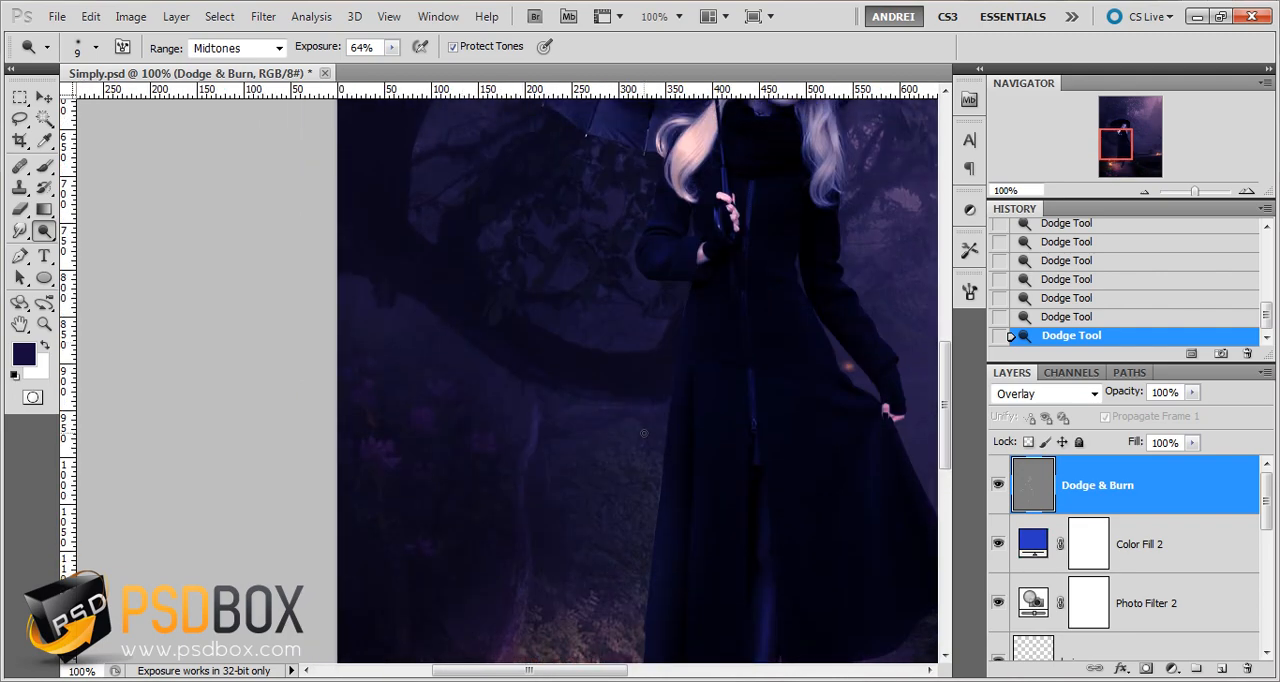
# Undo the last two Dodge strokes and lock the Dodge & Burn layer's position
pyautogui.hotkey('ctrl', 'alt', 'z')
pyautogui.hotkey('ctrl', 'alt', 'z')
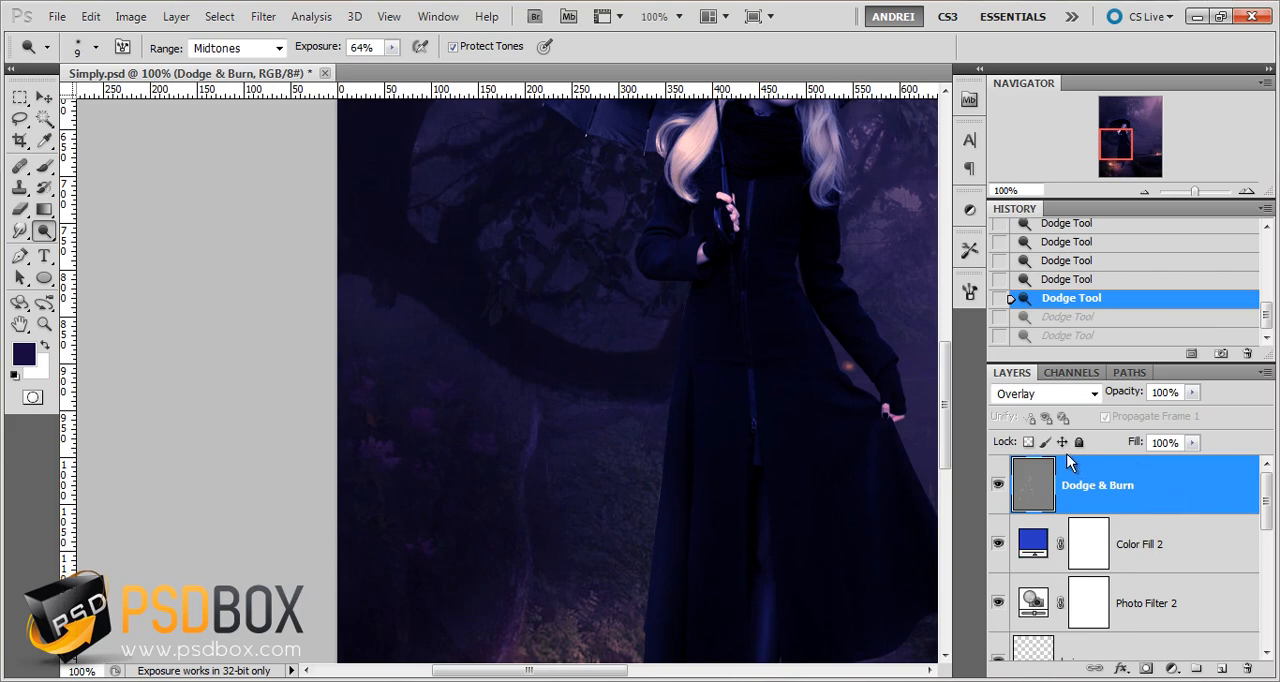
pyautogui.click(1063, 443)
# Brighten the stone ledges beside the lantern on the wall with an 8 px Dodge brush at 64% exposure
pyautogui.moveTo(667, 455); pyautogui.dragTo(460, 157)
pyautogui.moveTo(734, 497); pyautogui.dragTo(429, 197)
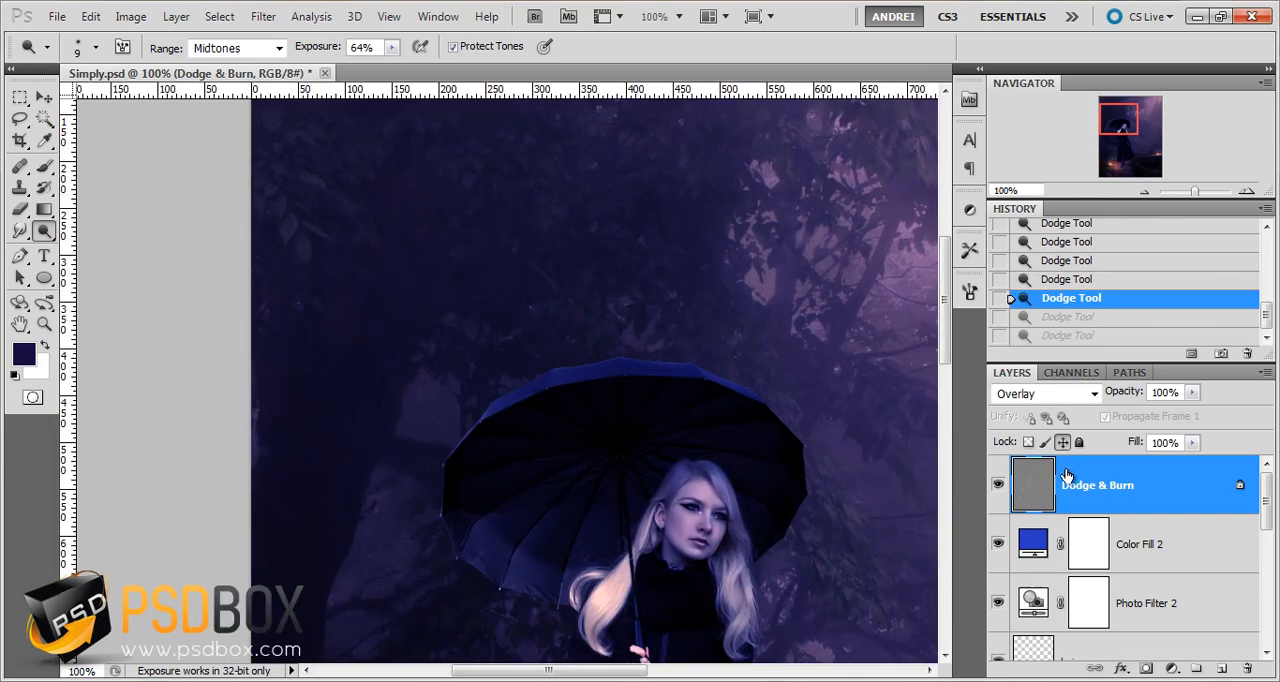
pyautogui.moveTo(506, 532); pyautogui.dragTo(430, 310)
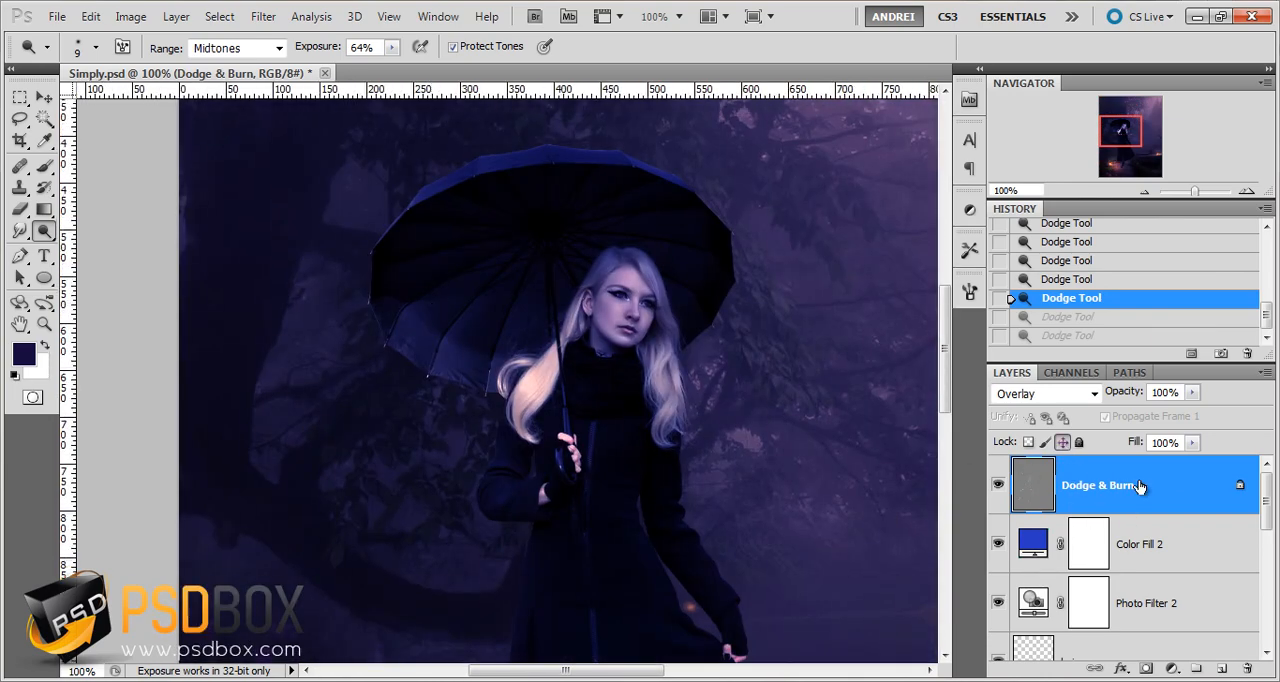
pyautogui.moveTo(565, 413); pyautogui.dragTo(665, 323)
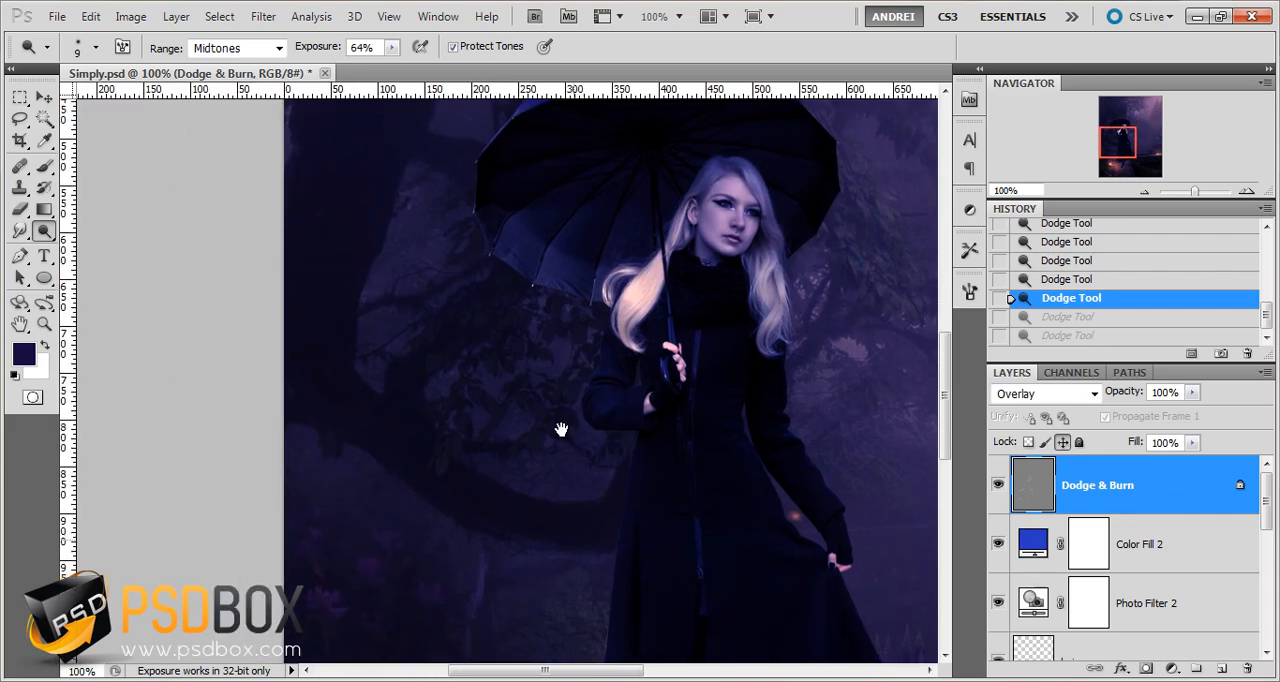
pyautogui.moveTo(571, 541)
pyautogui.mouseDown()
pyautogui.moveTo(561, 431)
pyautogui.moveTo(371, 426)
pyautogui.moveTo(44, 449)
pyautogui.mouseUp()
pyautogui.moveTo(826, 451); pyautogui.dragTo(534, 257)
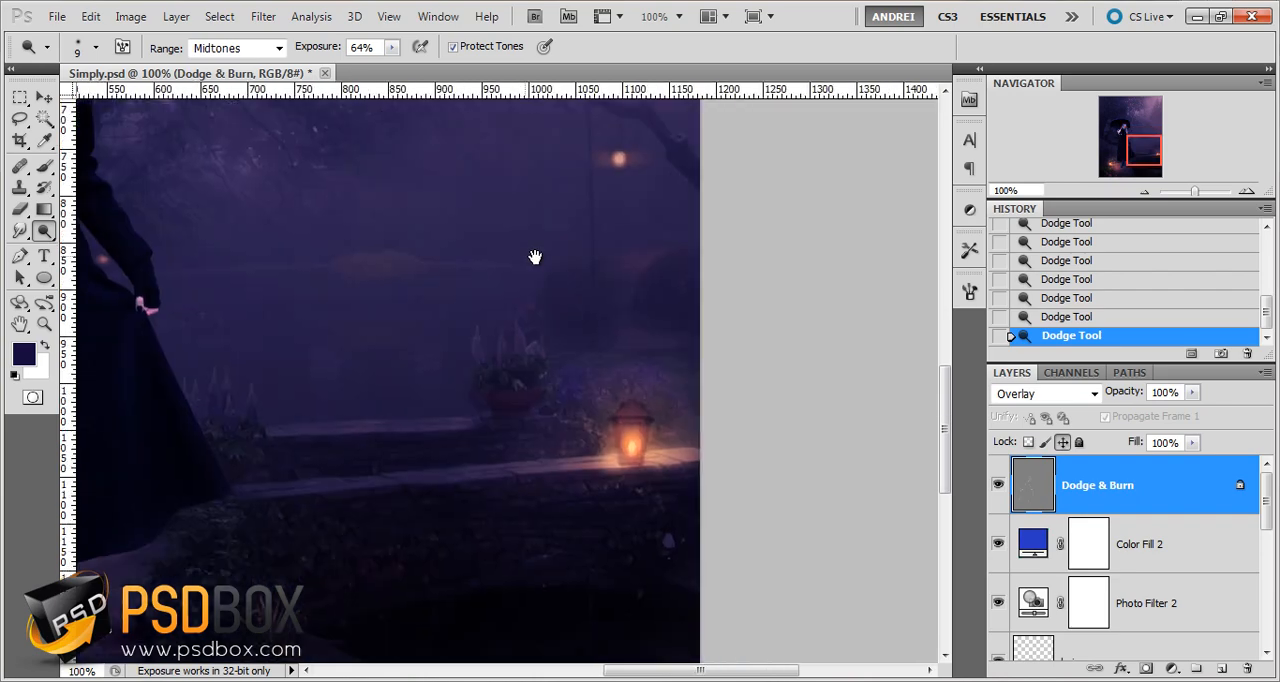
pyautogui.keyDown('ctrl'); pyautogui.click(383, 491); pyautogui.keyUp('ctrl')
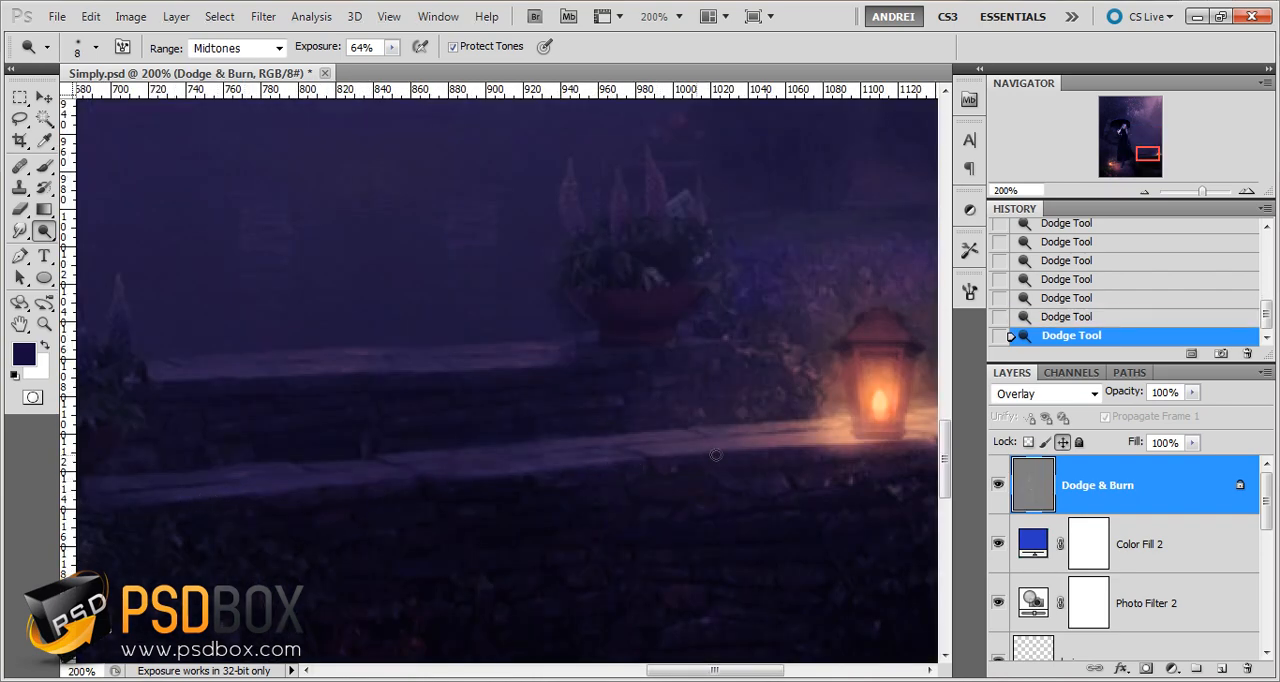
pyautogui.moveTo(898, 441); pyautogui.dragTo(788, 449)
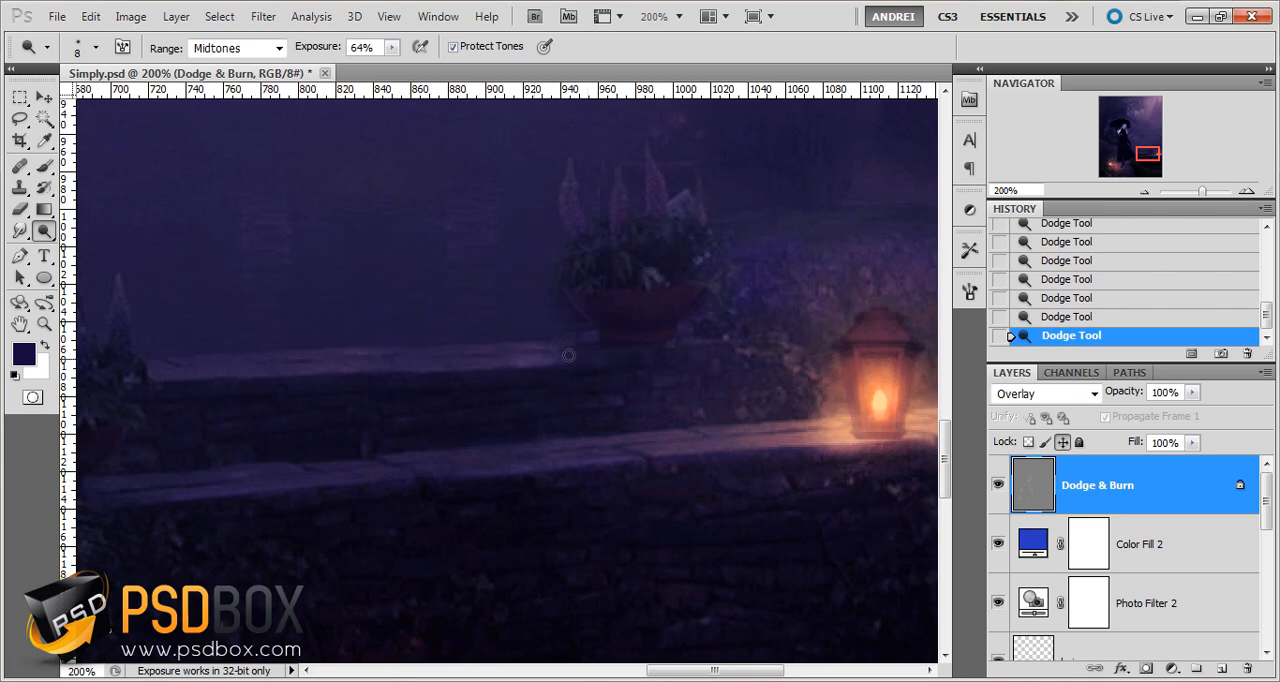
# Undo the last two ledge strokes, retry with a 6 px Dodge brush at 57% exposure, and undo the retry
pyautogui.hotkey('ctrl', 'alt', 'z')
pyautogui.hotkey('ctrl', 'alt', 'z')
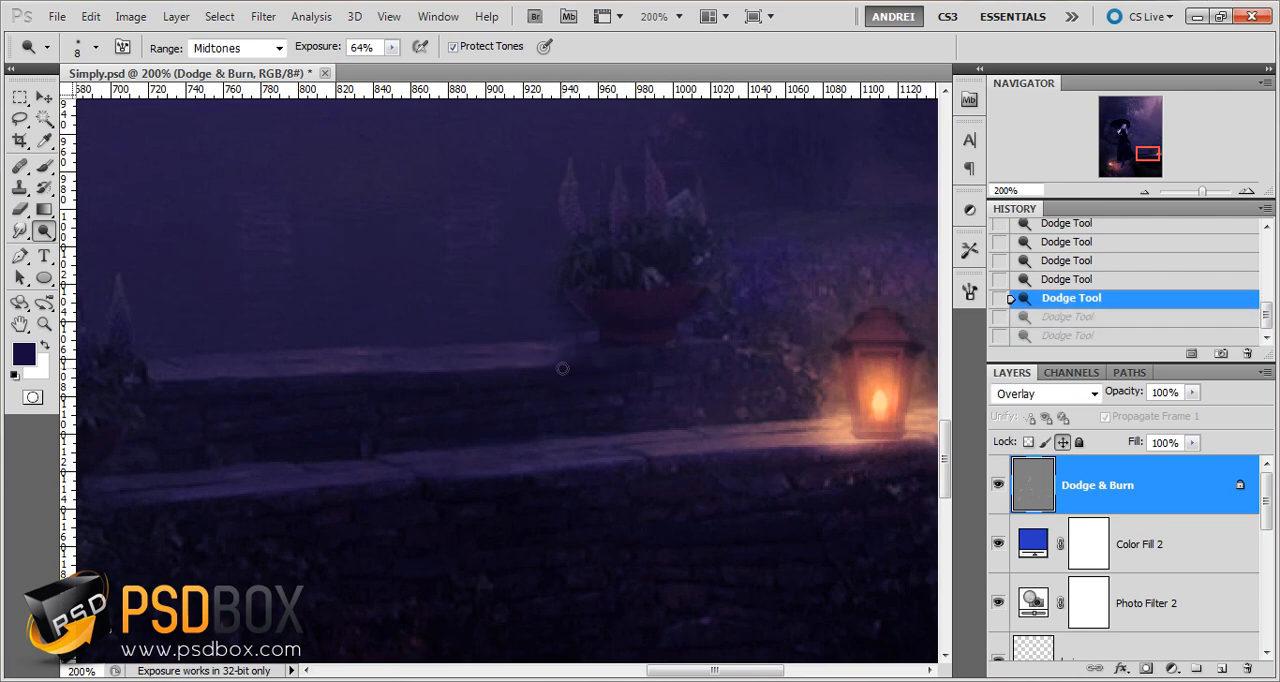
pyautogui.hotkey('ctrl', 'shift', 'z')
pyautogui.hotkey('ctrl', 'shift', 'z')
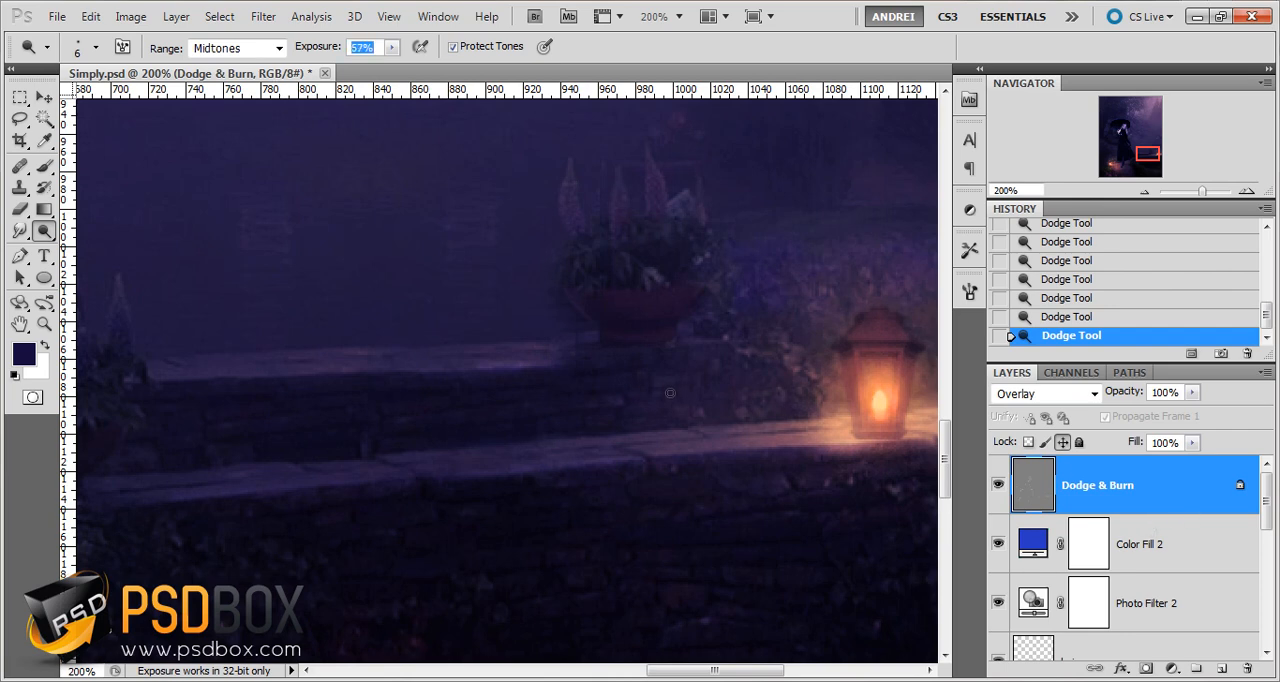
pyautogui.hotkey('ctrl', 'alt', 'z')
pyautogui.hotkey('ctrl', 'alt', 'z')
pyautogui.hotkey('ctrl', 'shift', 'z')
pyautogui.hotkey('ctrl', 'shift', 'z')
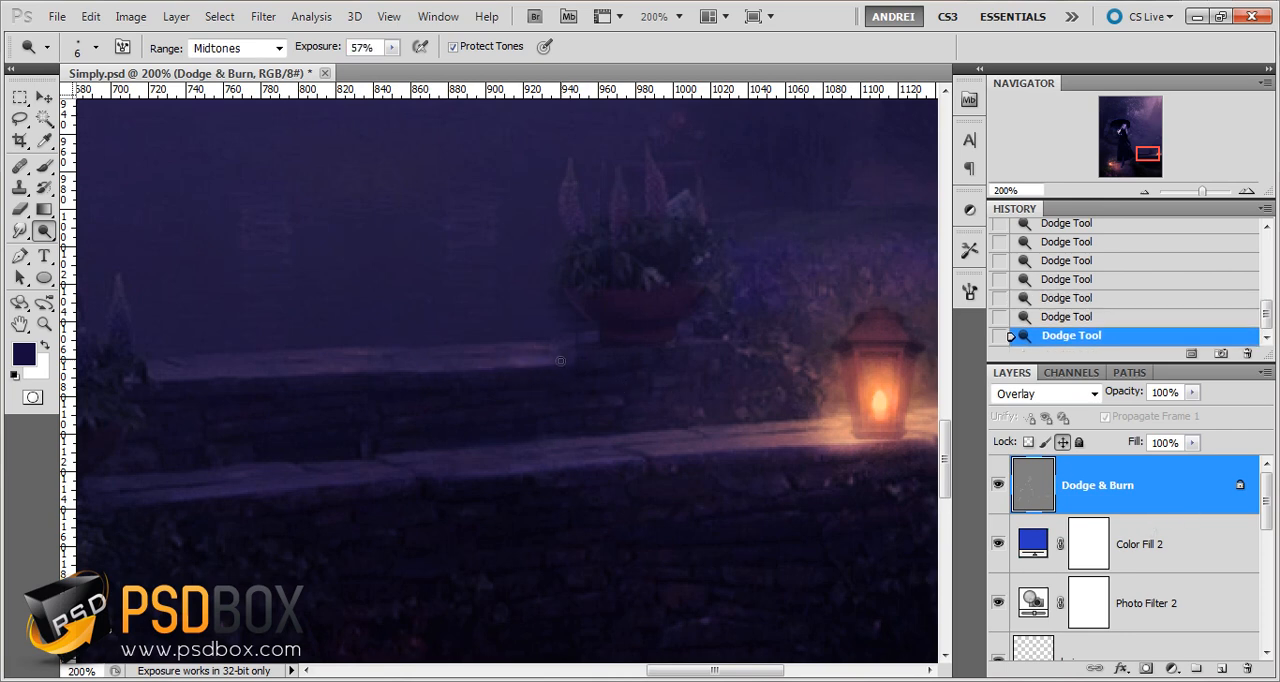
pyautogui.hotkey('ctrl', 'alt', 'z')
pyautogui.hotkey('ctrl', 'alt', 'z')
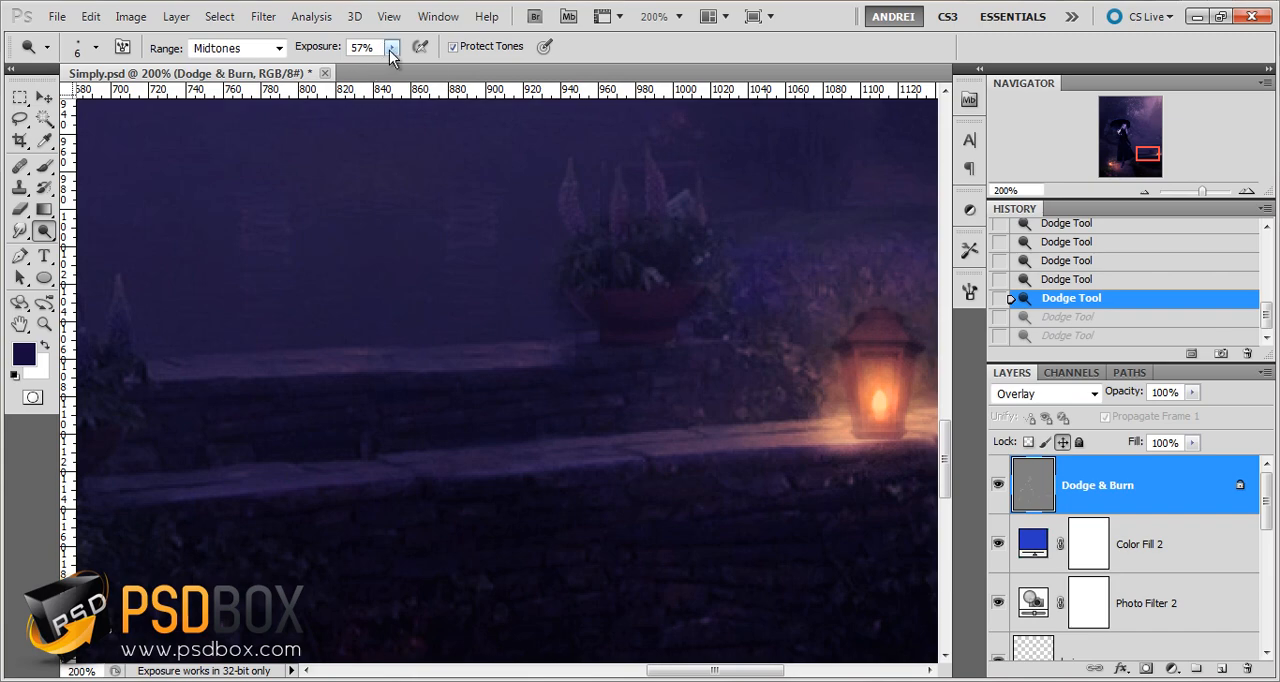
# Lower the Dodge exposure to 19% and brighten the edges of the stone ledges with the 6 px brush
pyautogui.moveTo(390, 57); pyautogui.dragTo(358, 70)
pyautogui.click(183, 378)
pyautogui.hotkey('ctrl', 'shift', 'z')
pyautogui.hotkey('ctrl', 'shift', 'z')
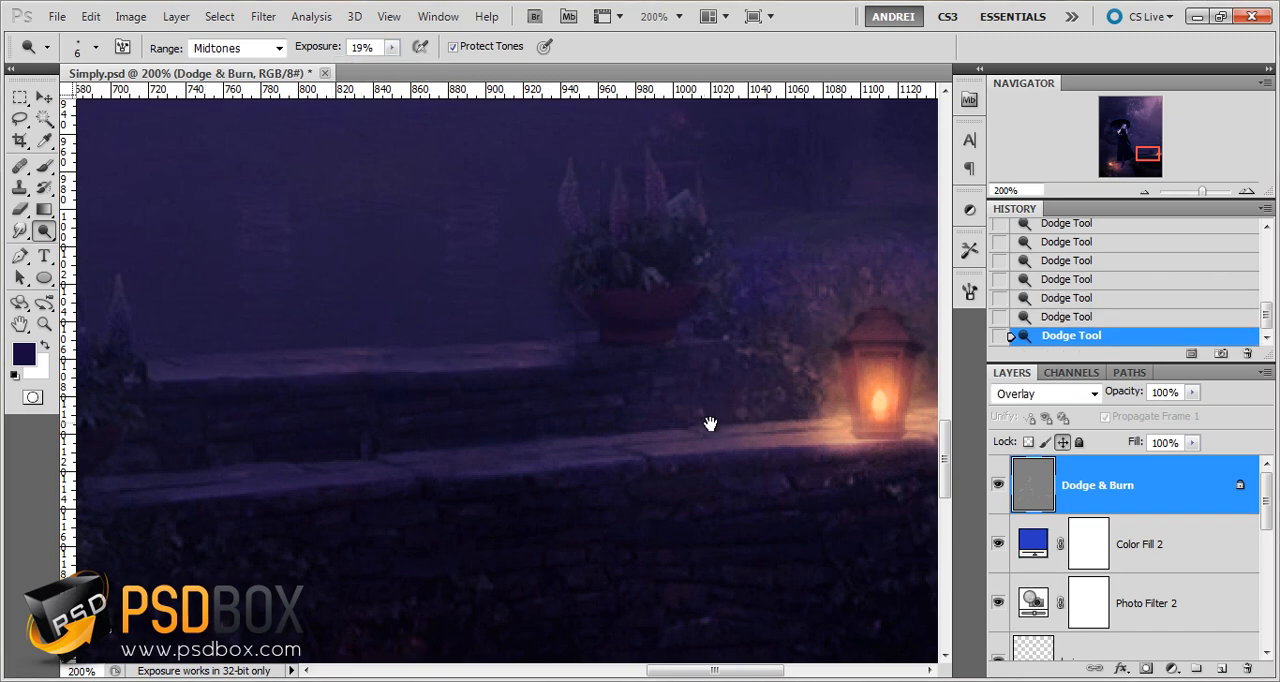
pyautogui.moveTo(710, 424); pyautogui.dragTo(323, 329)
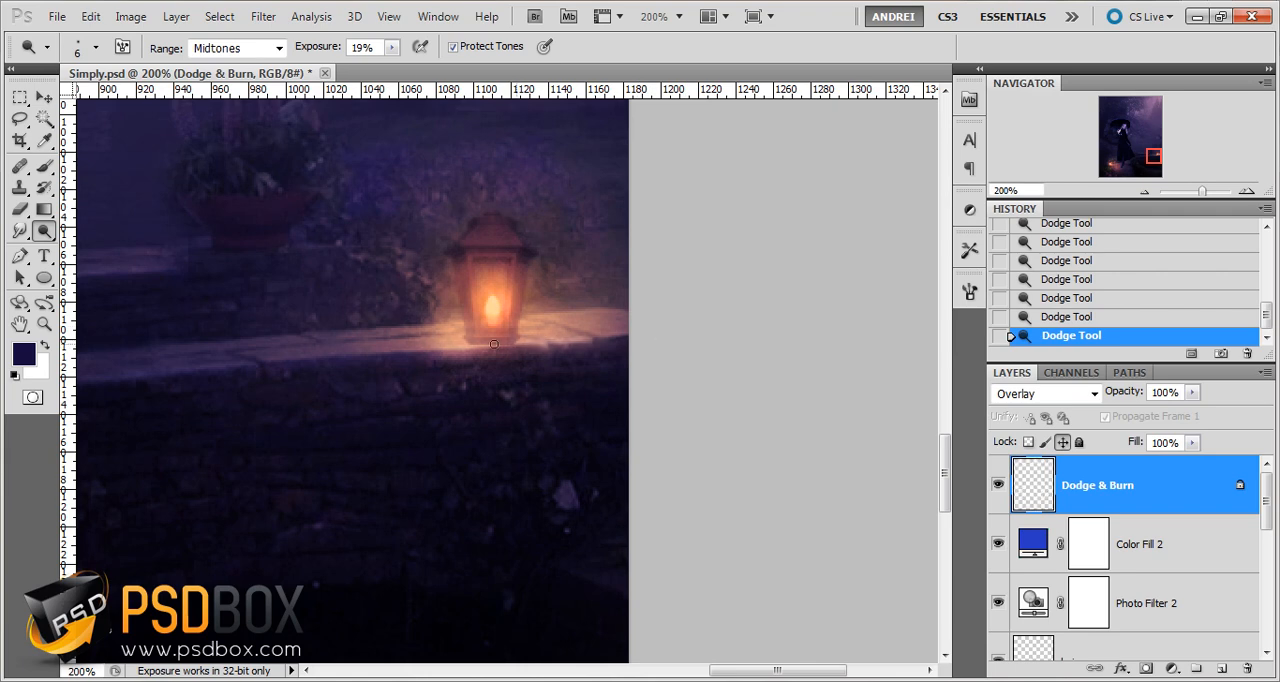
pyautogui.moveTo(280, 357); pyautogui.dragTo(634, 406)
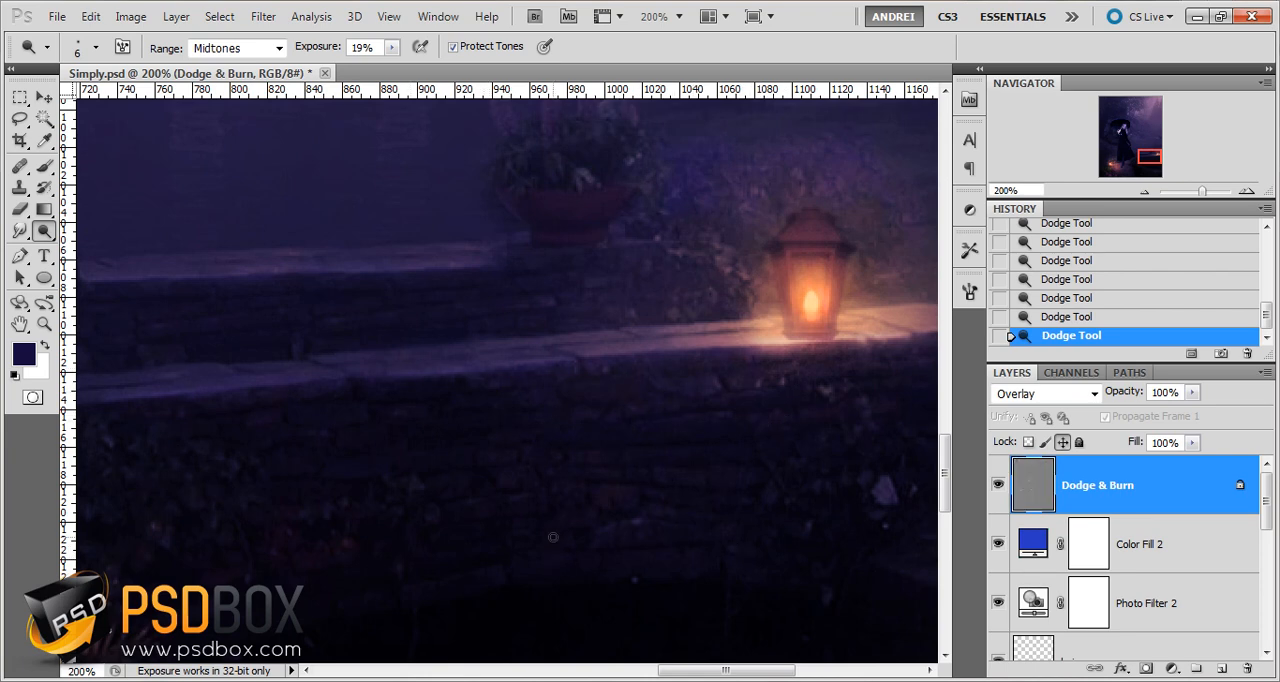
# Set the Dodge brush to 23 px and brighten the stone wall below the lantern's ledge
pyautogui.rightClick(769, 430)
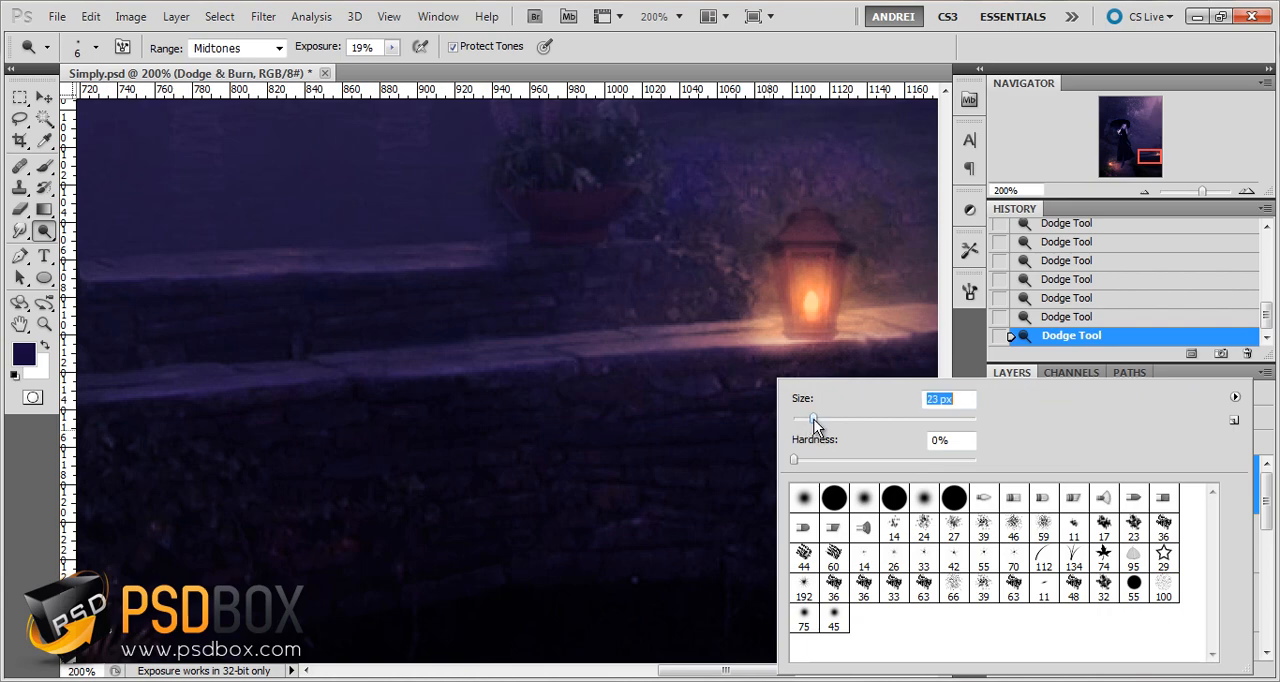
pyautogui.click(630, 452)
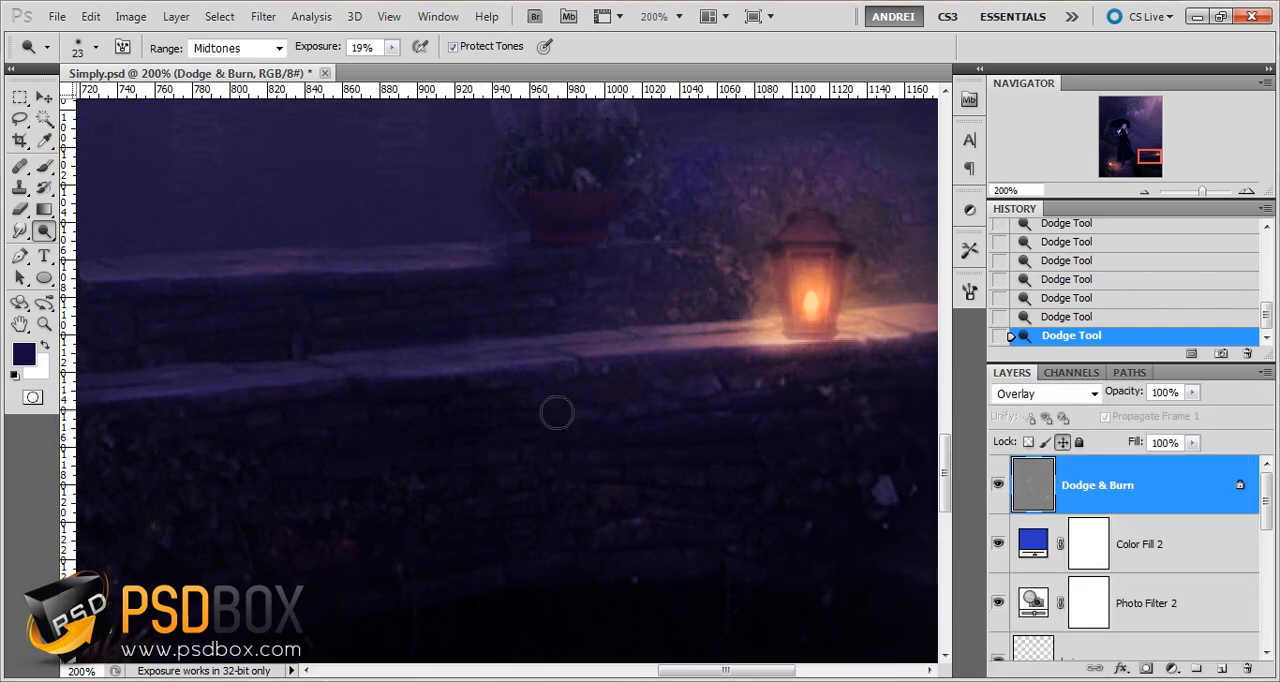
# Brighten the stone edge along the pond and the pink flowers beside the path with a 10 px Dodge brush
pyautogui.scroll(-1, 306, 458)
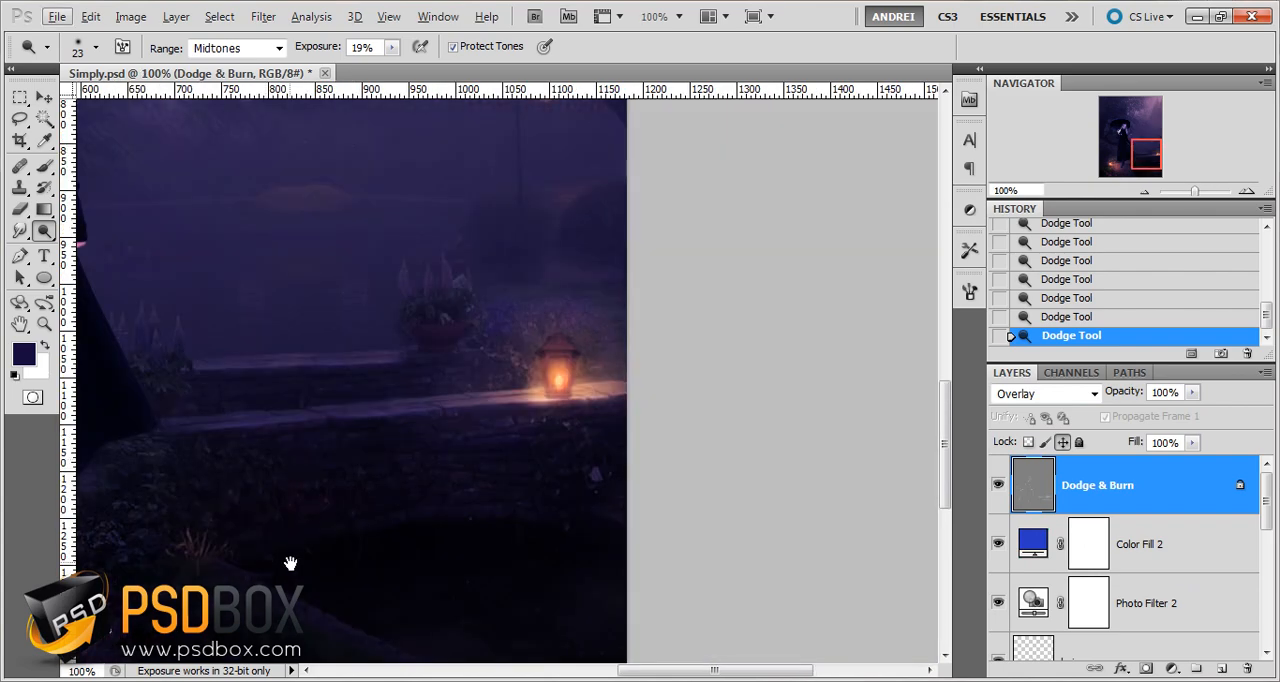
pyautogui.moveTo(290, 563); pyautogui.dragTo(528, 401)
pyautogui.scroll(1, 700, 520)
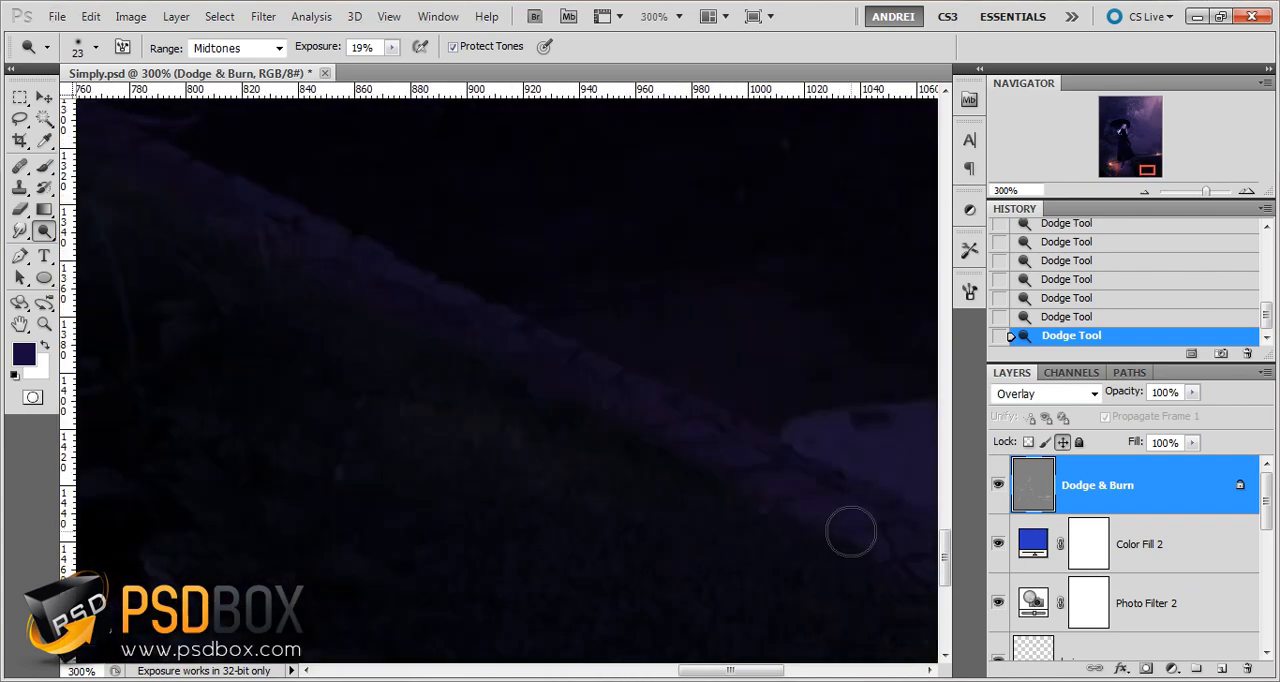
pyautogui.press('[')
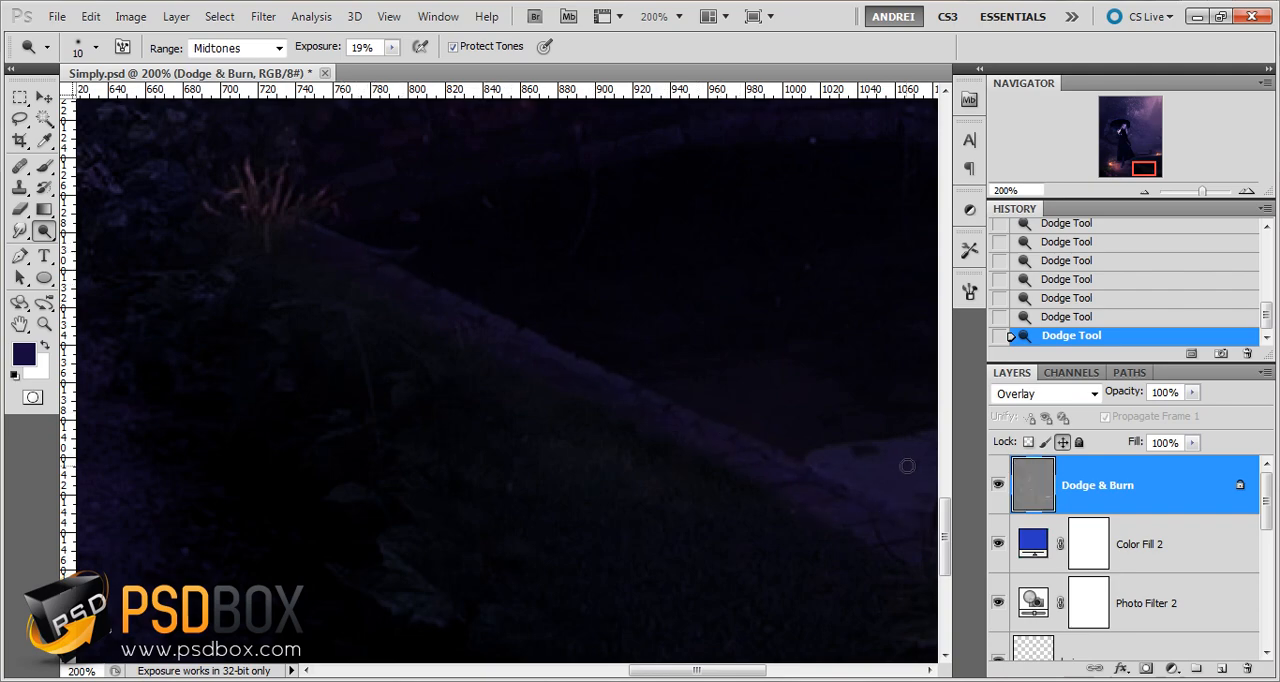
pyautogui.scroll(-2, 907, 466)
pyautogui.scroll(2, 235, 447)
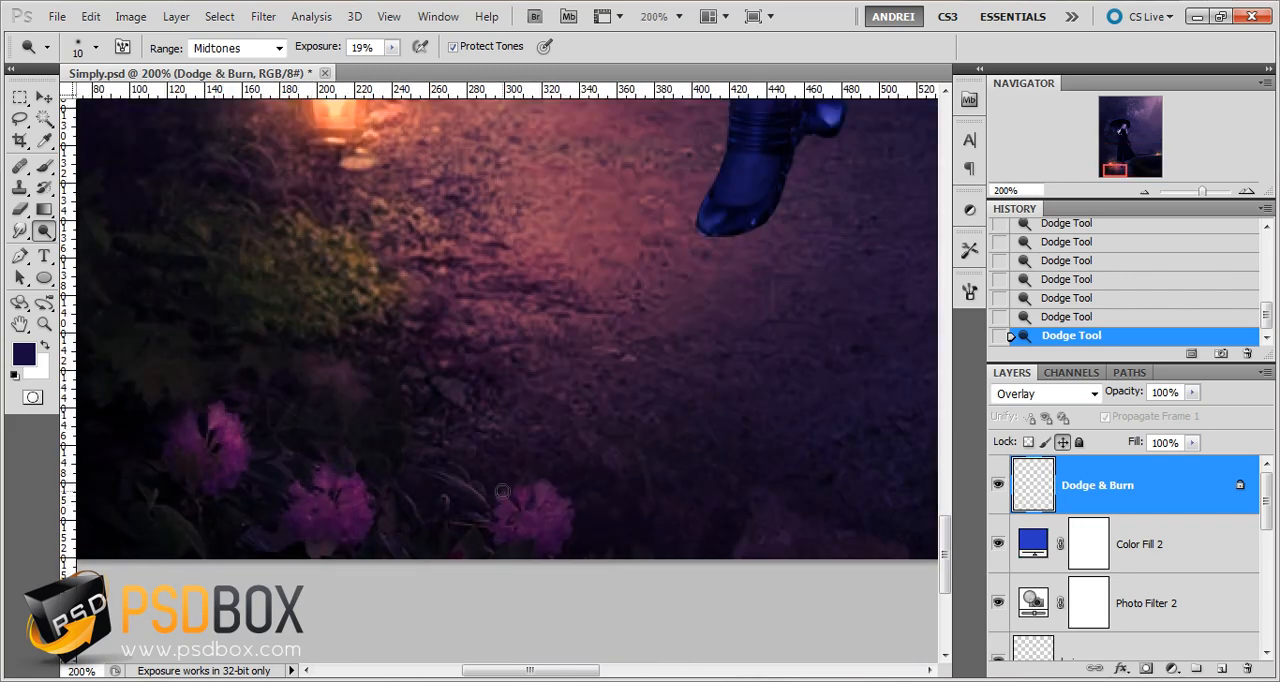
pyautogui.scroll(-1, 512, 496)
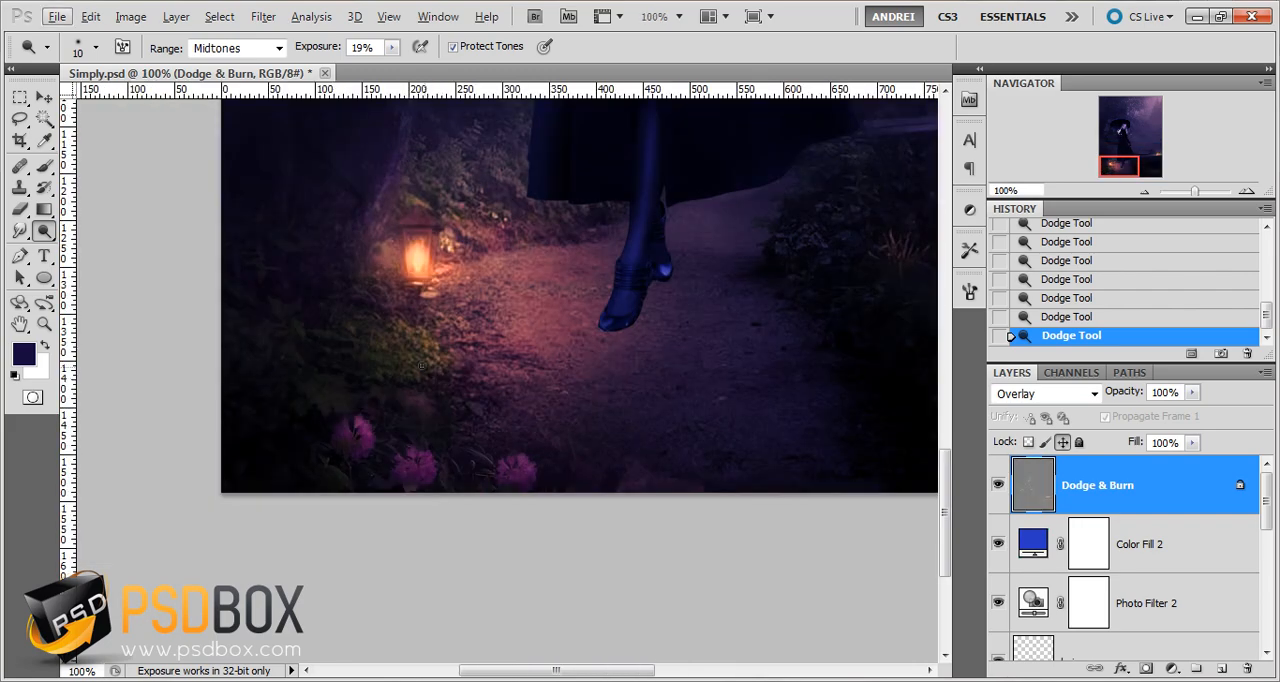
# Set the Dodge brush to 71 px and brighten the foliage beside the lantern on the path
pyautogui.rightClick(428, 358)
pyautogui.click(511, 402)
pyautogui.click(370, 297)
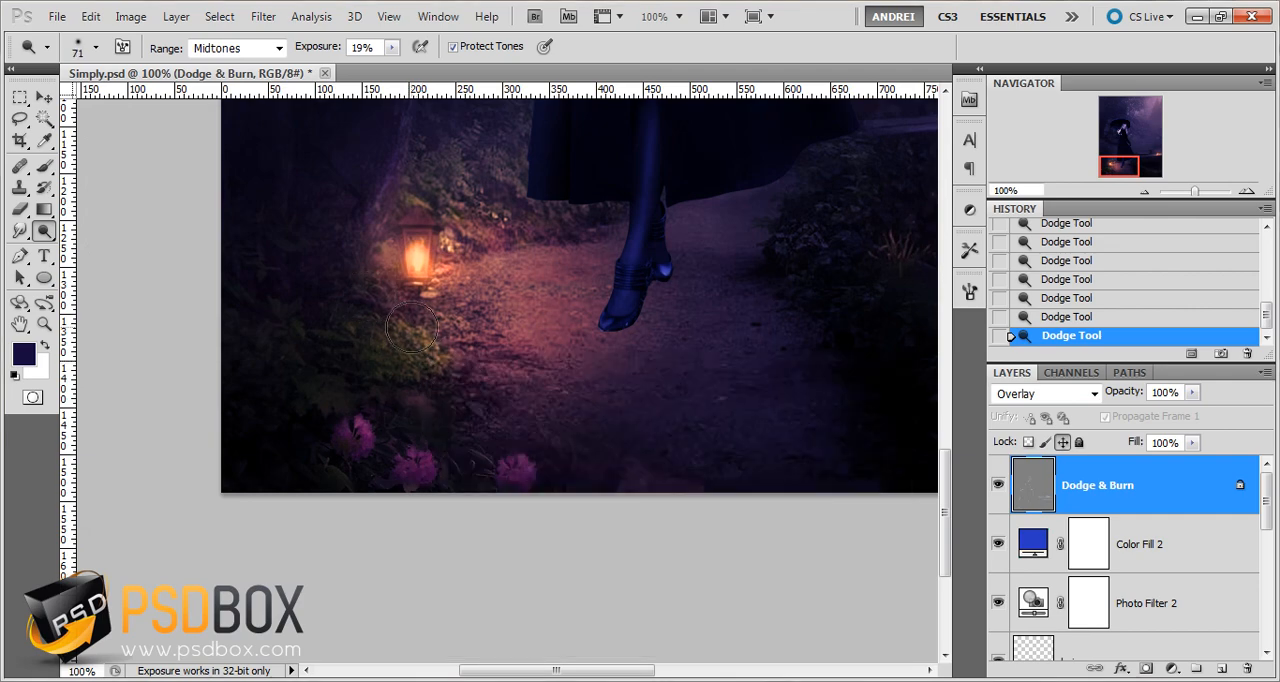
pyautogui.moveTo(450, 293); pyautogui.dragTo(371, 548)
pyautogui.moveTo(571, 342); pyautogui.dragTo(496, 565)
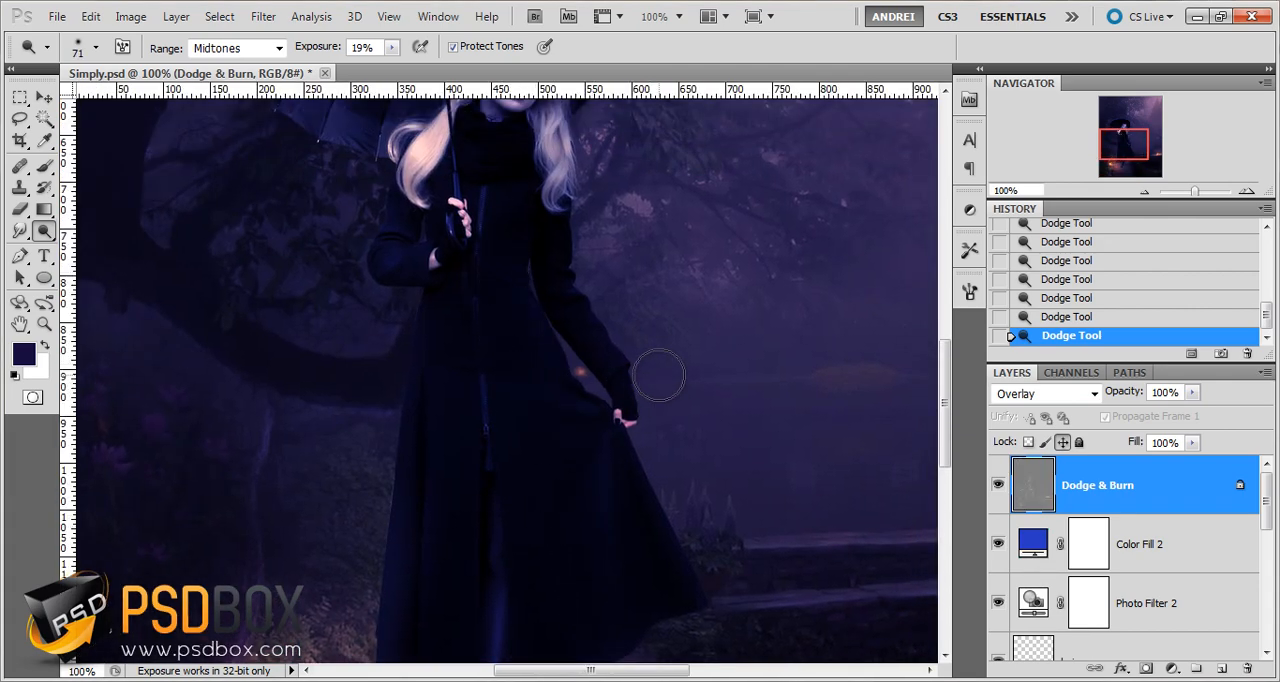
# Reduce the Dodge brush to 9 px and brighten the folds of the woman's coat below her lowered hand
pyautogui.scroll(-1, 661, 368)
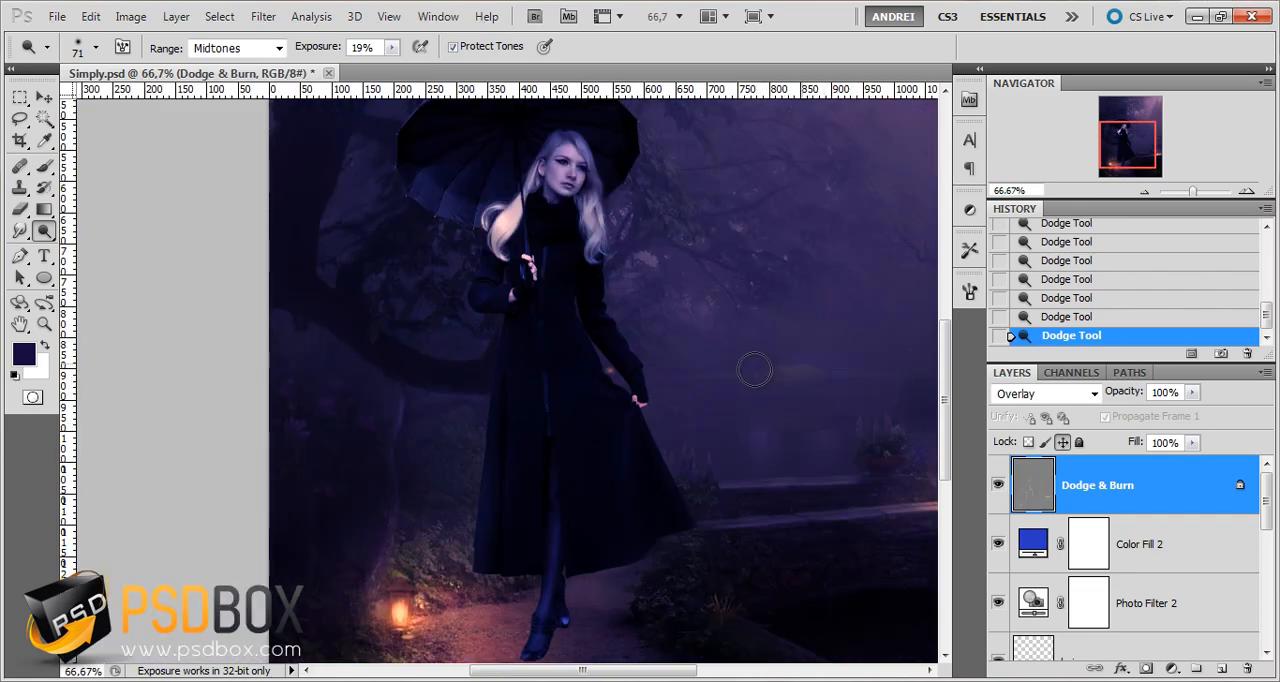
pyautogui.scroll(3, 651, 453)
pyautogui.press('[')
pyautogui.press('[')
pyautogui.press('[')
pyautogui.press('[')
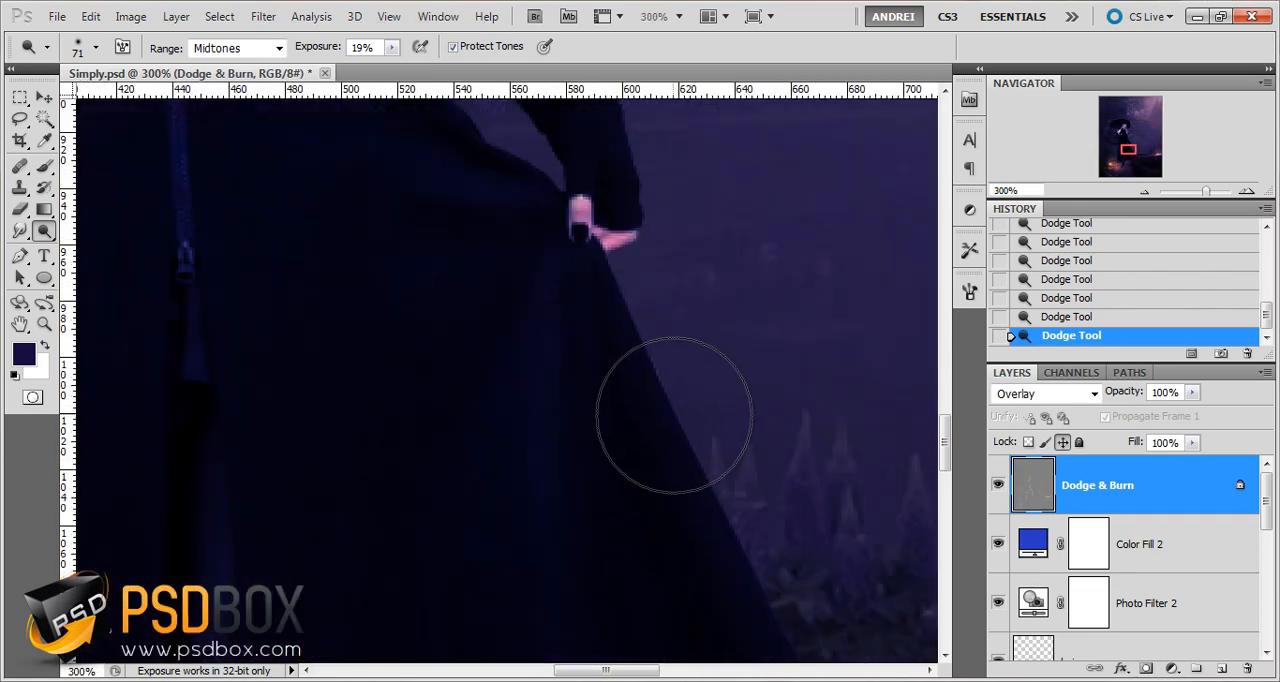
pyautogui.press('[')
pyautogui.press('[')
pyautogui.press('[')
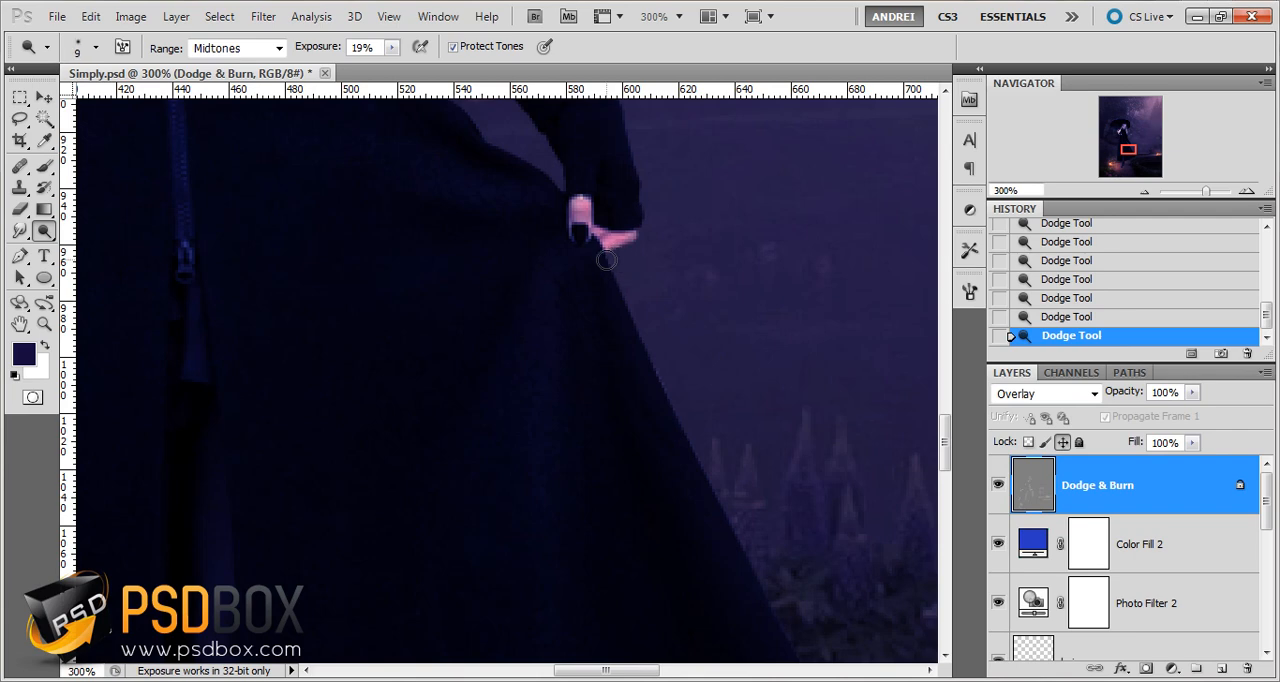
pyautogui.moveTo(687, 441); pyautogui.dragTo(576, 327)
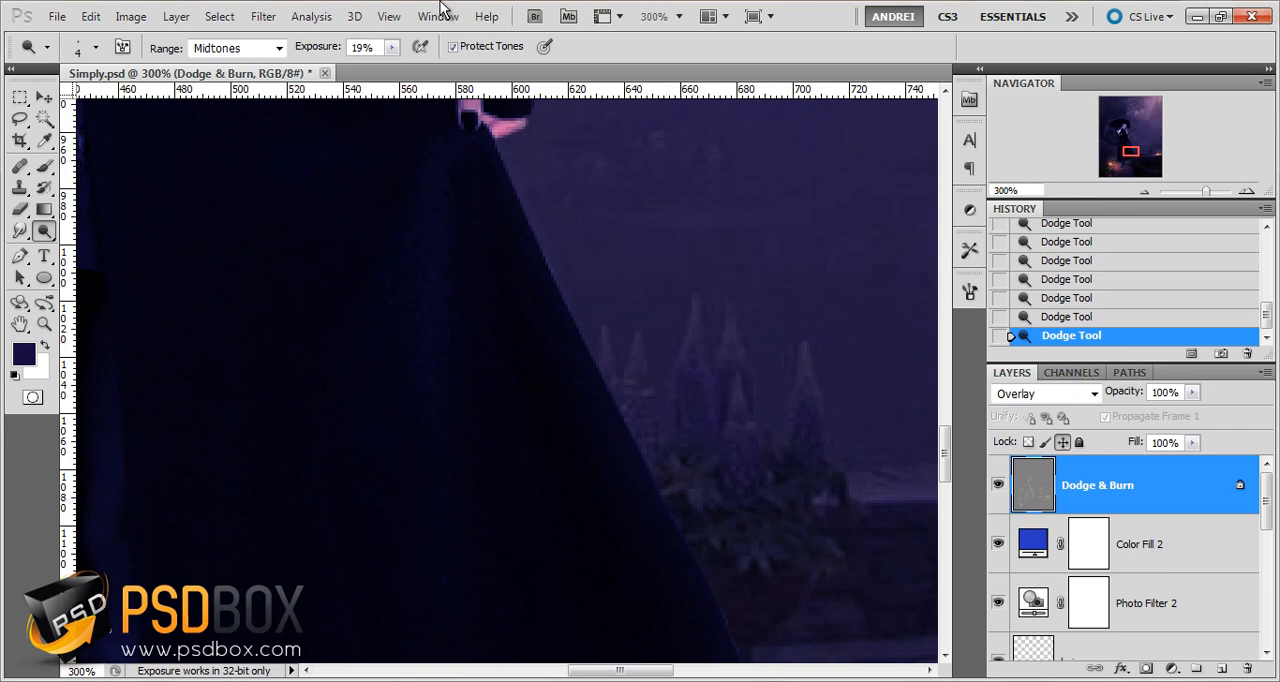
# Set the Dodge exposure to 25% and brighten the coat's outer edge and the plants beside it with a 4 px brush
pyautogui.click(322, 48)
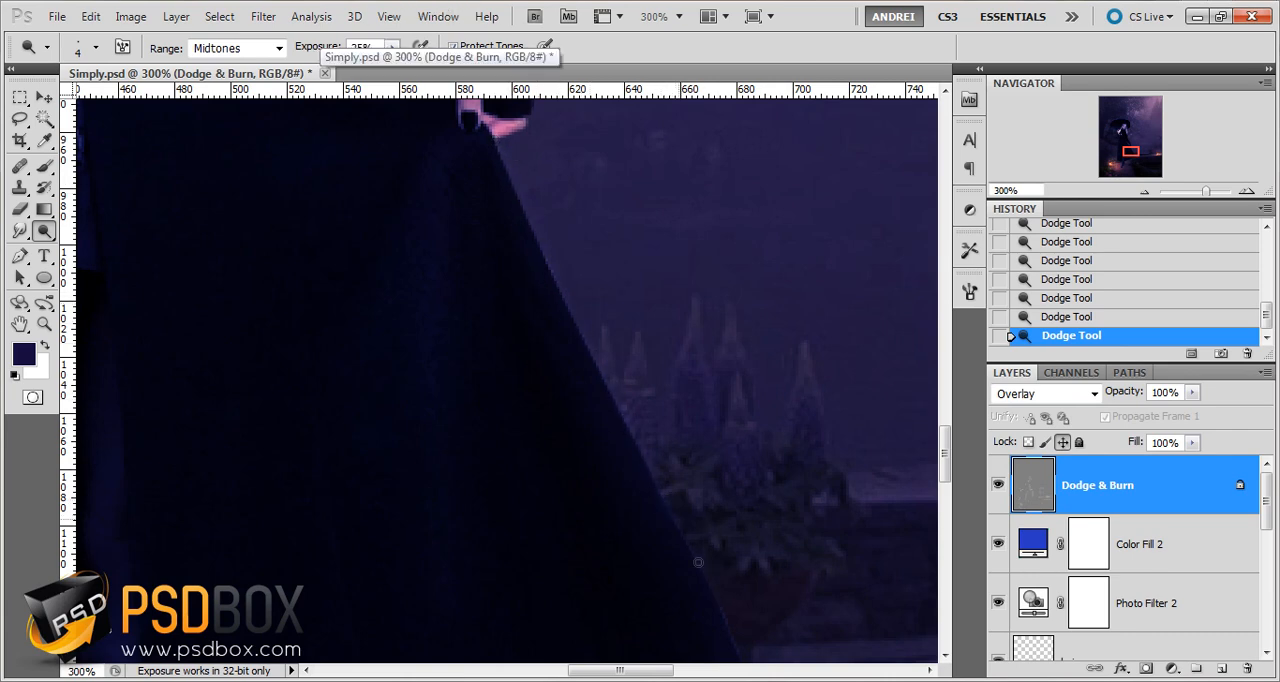
pyautogui.moveTo(698, 563); pyautogui.dragTo(674, 411)
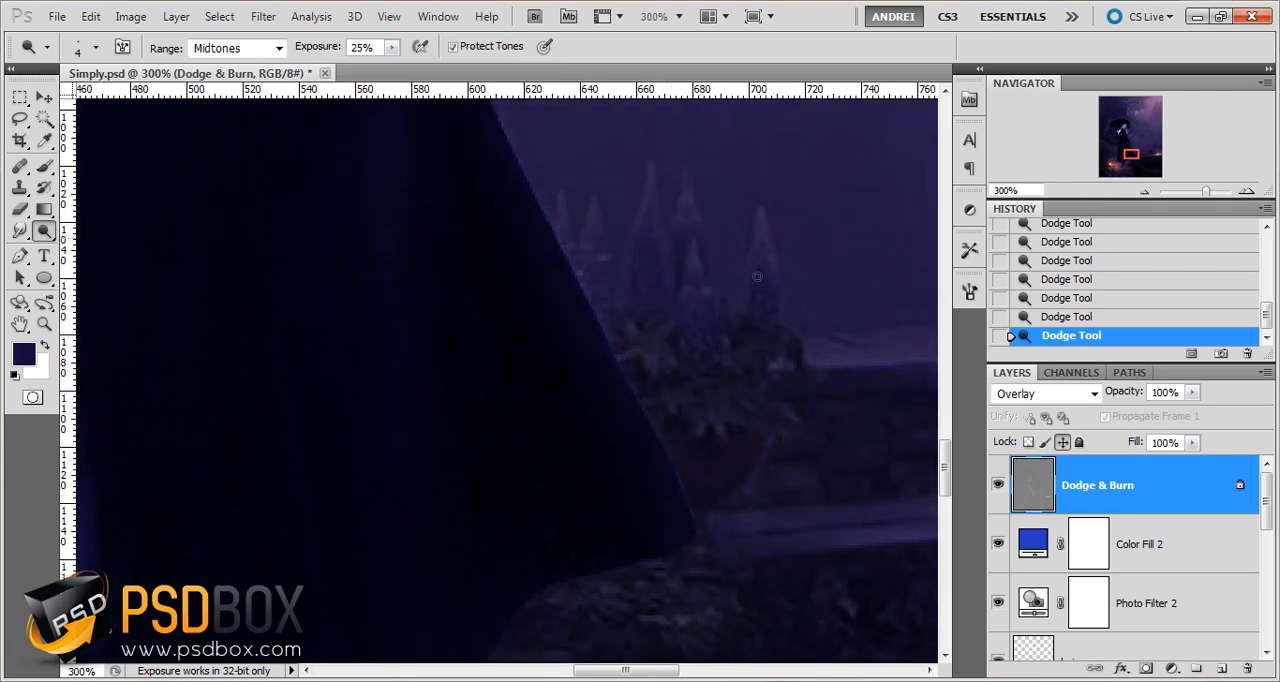
pyautogui.moveTo(757, 277); pyautogui.dragTo(758, 266)
pyautogui.scroll(-2, 650, 413)
pyautogui.scroll(-2, 650, 413)
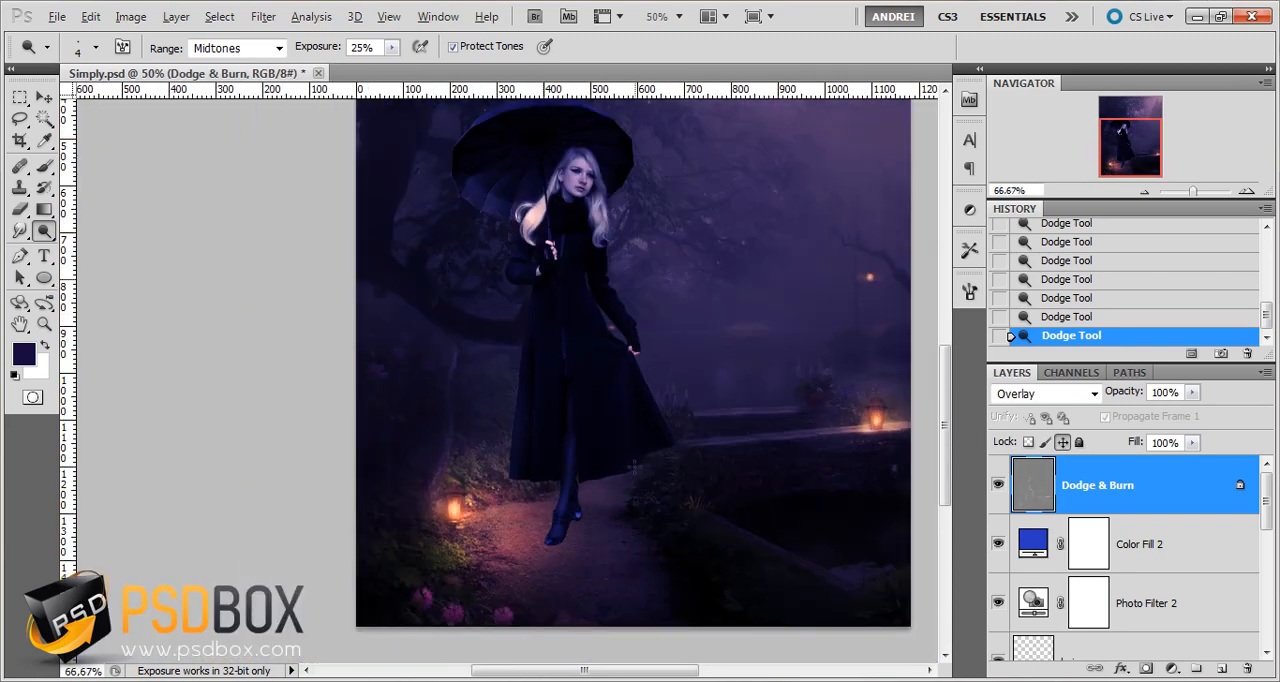
# Toggle the Dodge & Burn layer's visibility to compare the image with and without it
pyautogui.scroll(1, 585, 410)
pyautogui.moveTo(564, 322); pyautogui.dragTo(522, 428)
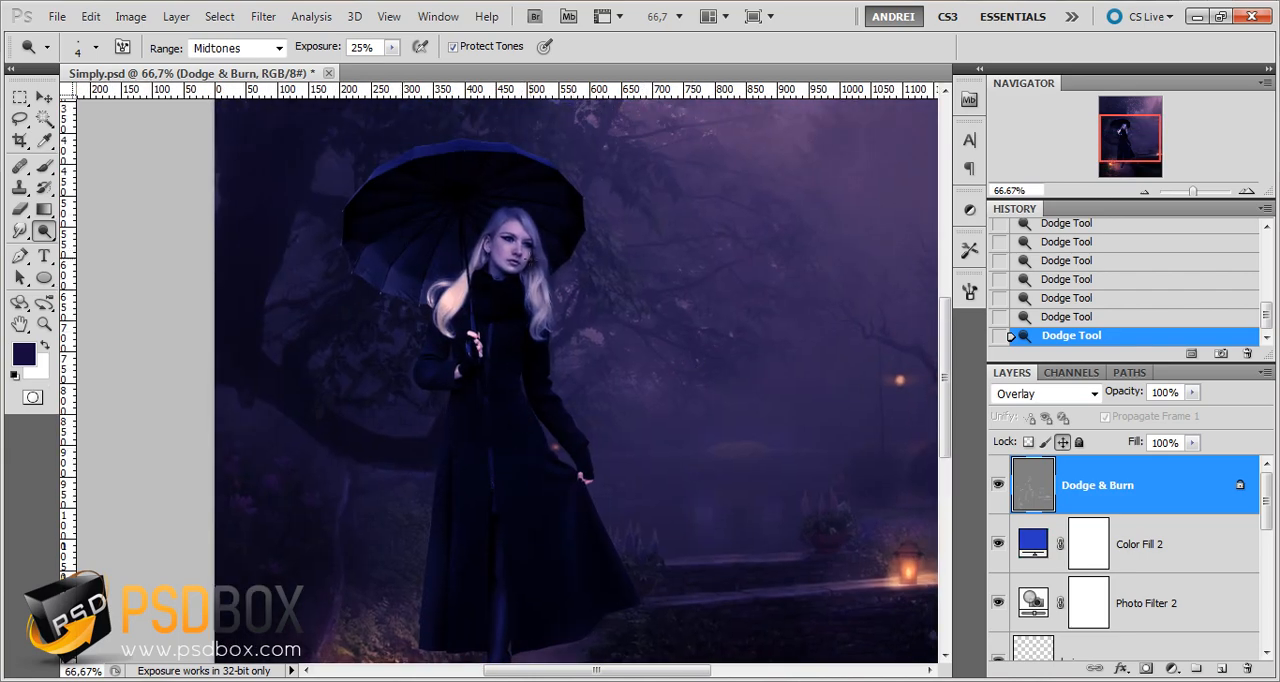
pyautogui.click(1000, 486)
pyautogui.click(1001, 486)
pyautogui.click(1000, 486)
pyautogui.click(1000, 486)
# Brighten the woman's eye on the far side of her face with a 4 px Dodge brush at 25% exposure
pyautogui.scroll(1, 431, 241)
pyautogui.scroll(4, 438, 238)
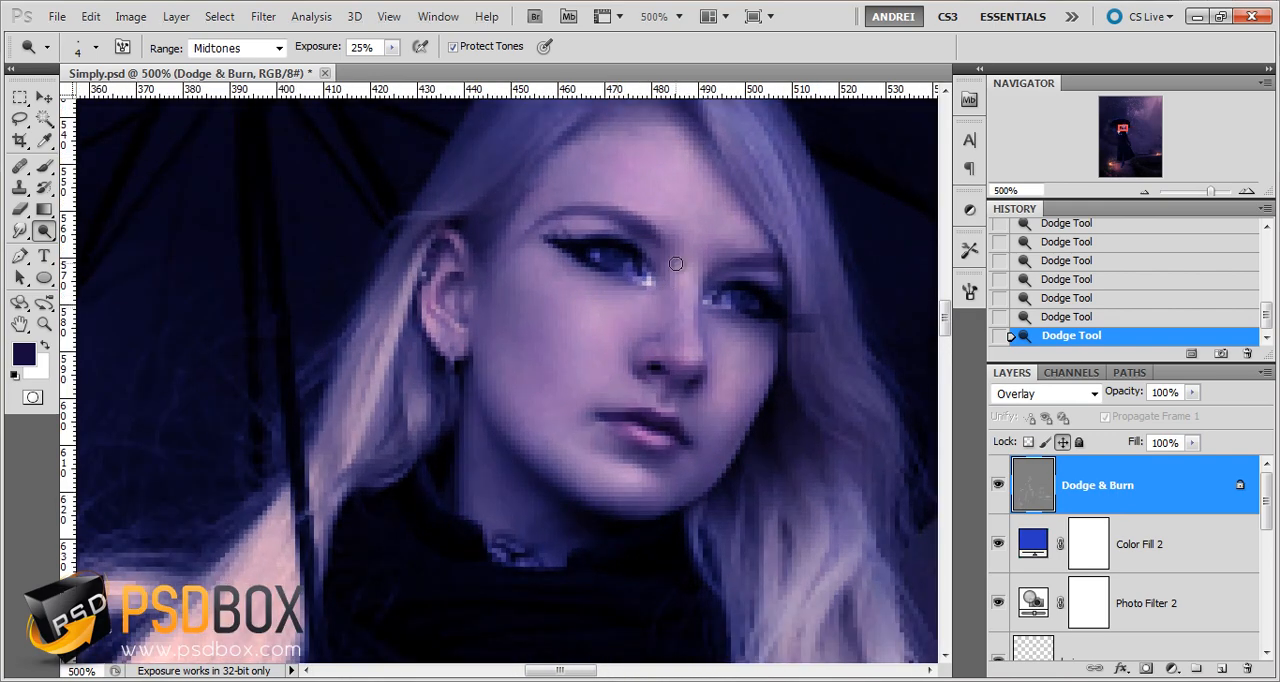
pyautogui.moveTo(687, 264); pyautogui.dragTo(691, 341)
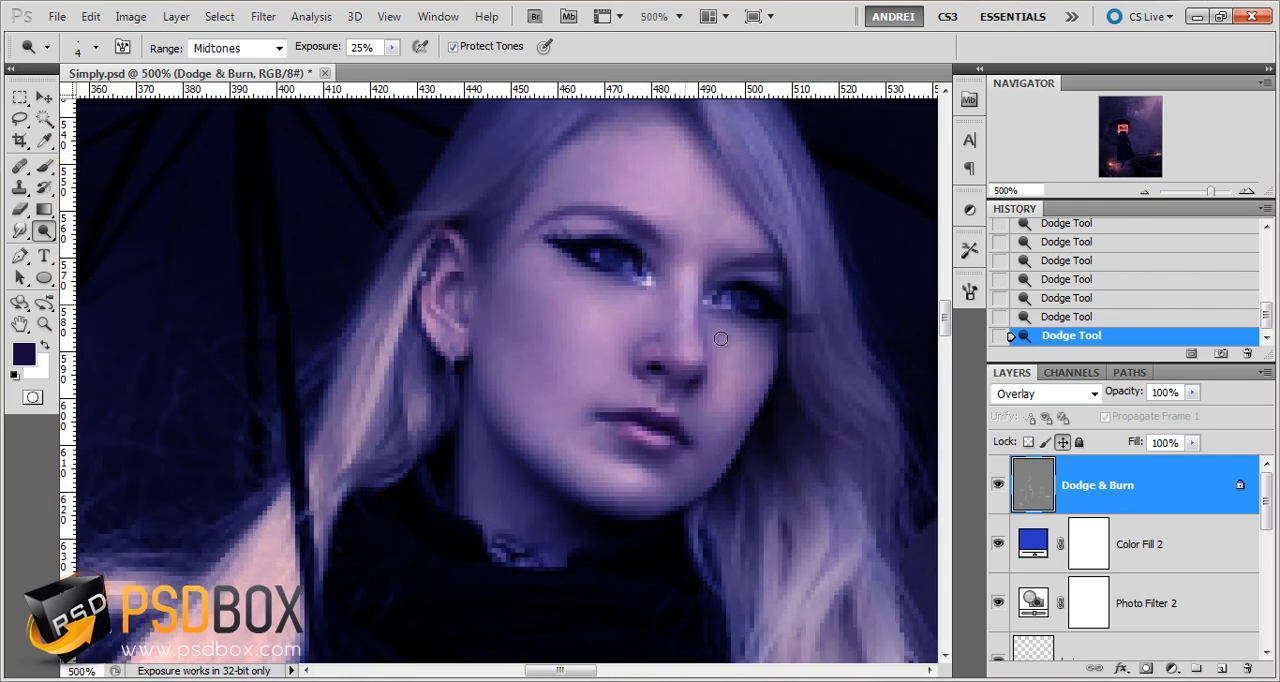
pyautogui.click(764, 290)
pyautogui.click(781, 287)
pyautogui.moveTo(713, 297); pyautogui.dragTo(757, 306)
pyautogui.scroll(-5, 700, 400)
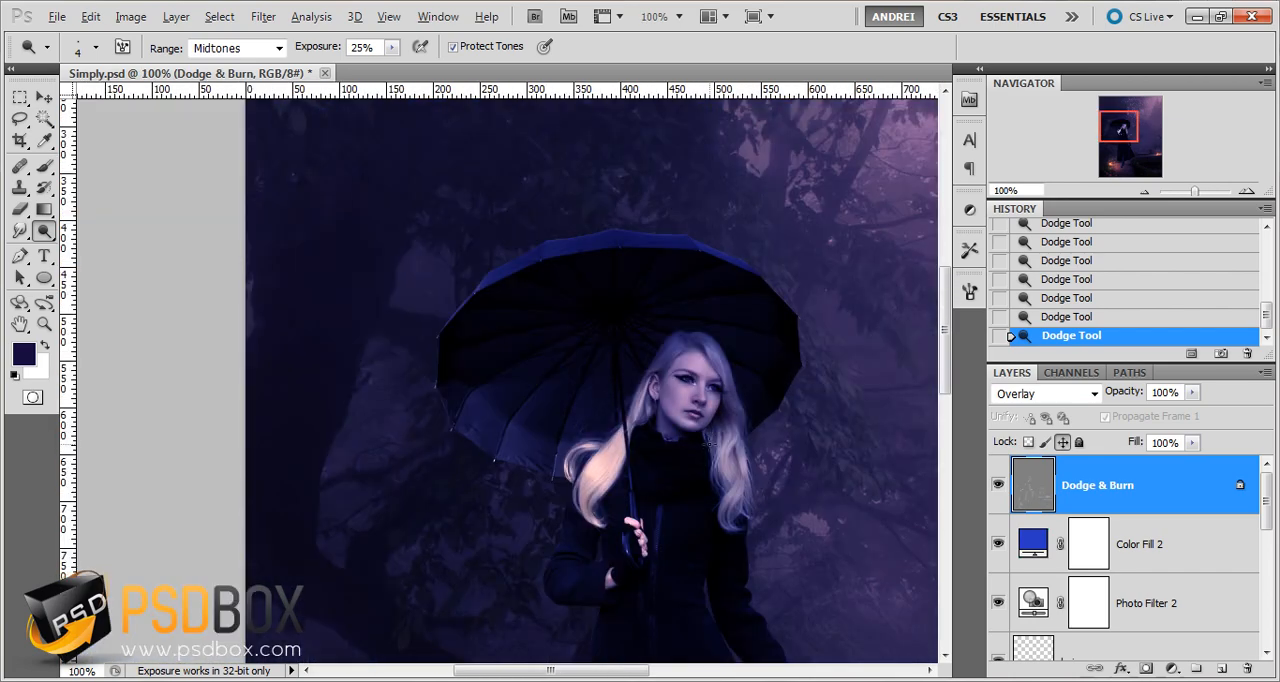
pyautogui.moveTo(703, 394); pyautogui.dragTo(699, 390)
pyautogui.scroll(-2, 699, 390)
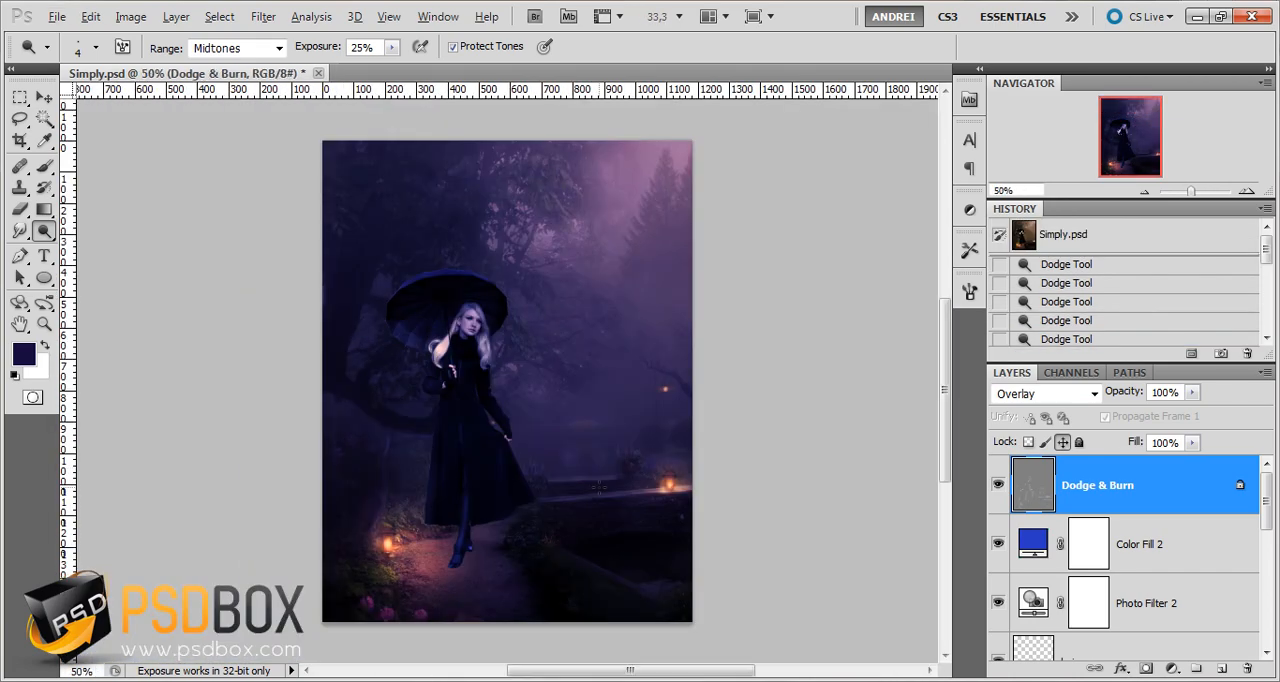
pyautogui.scroll(1, 597, 486)
pyautogui.scroll(-1, 597, 486)
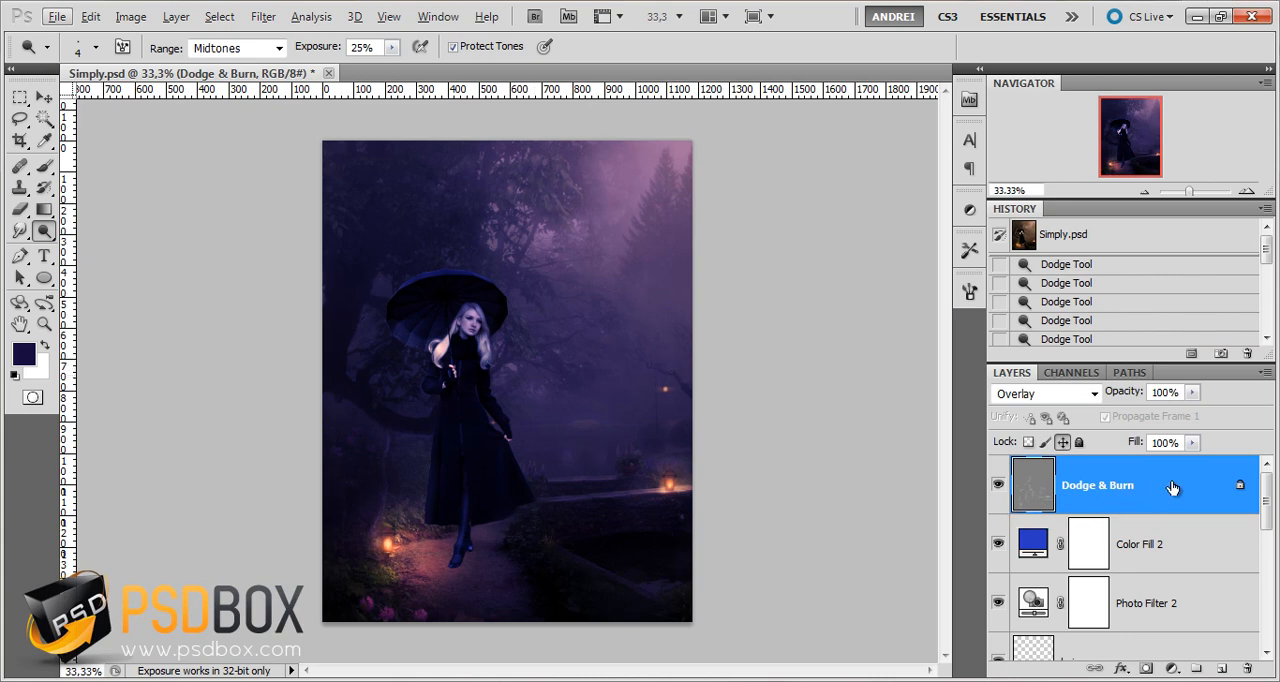
# Add a new layer above Dodge & Burn and name it light
pyautogui.click(1221, 669)
pyautogui.doubleClick(1088, 486)
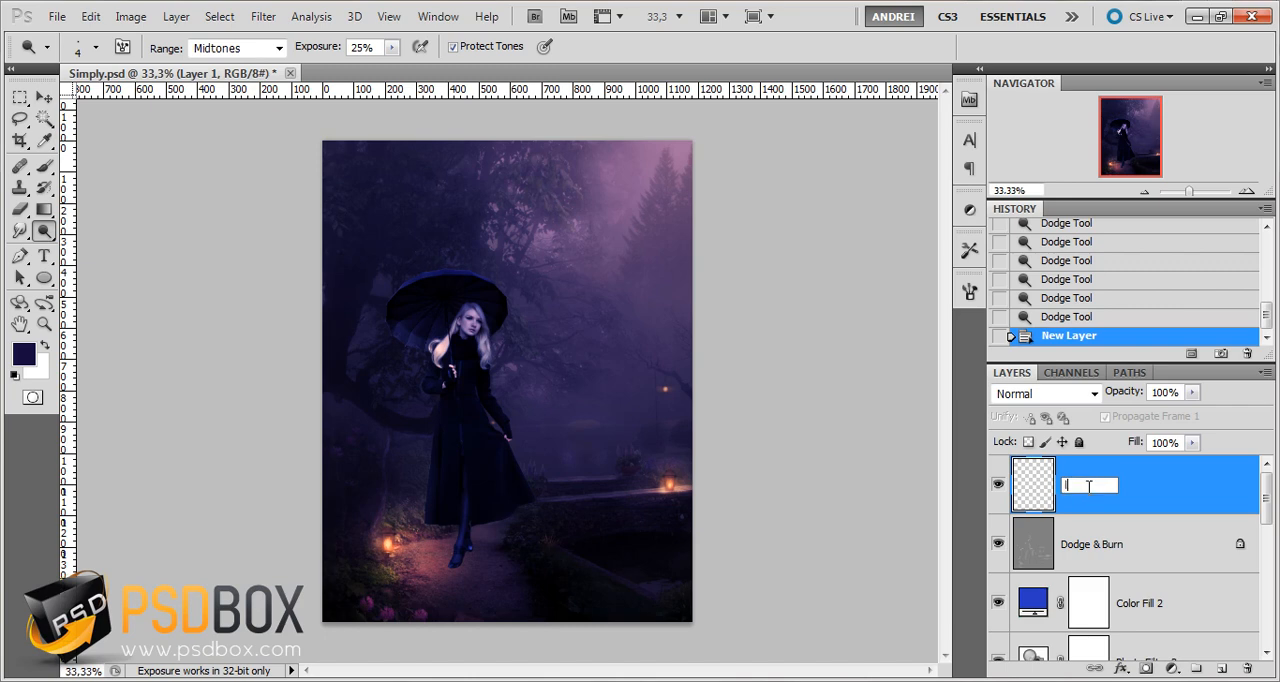
pyautogui.write('light')
pyautogui.press('Return')
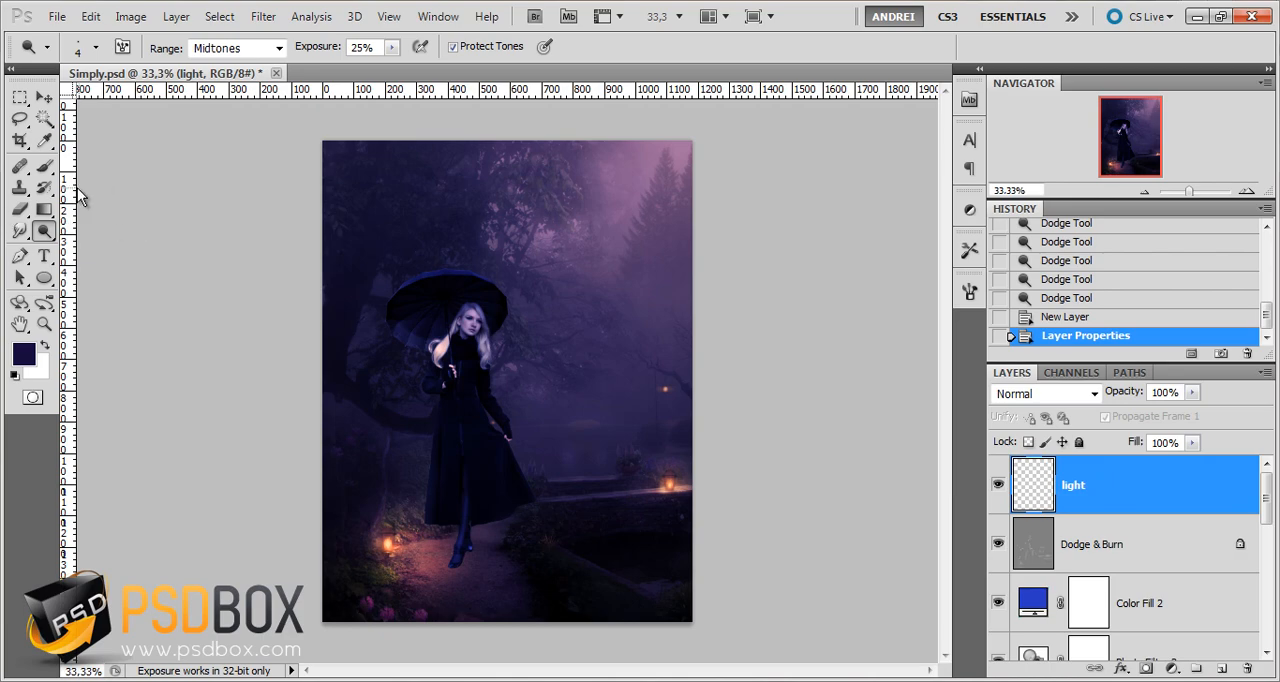
# Set up a 277 px Brush with 0% hardness and change the light layer's blend mode to Soft Light
pyautogui.click(44, 166)
pyautogui.rightClick(491, 330)
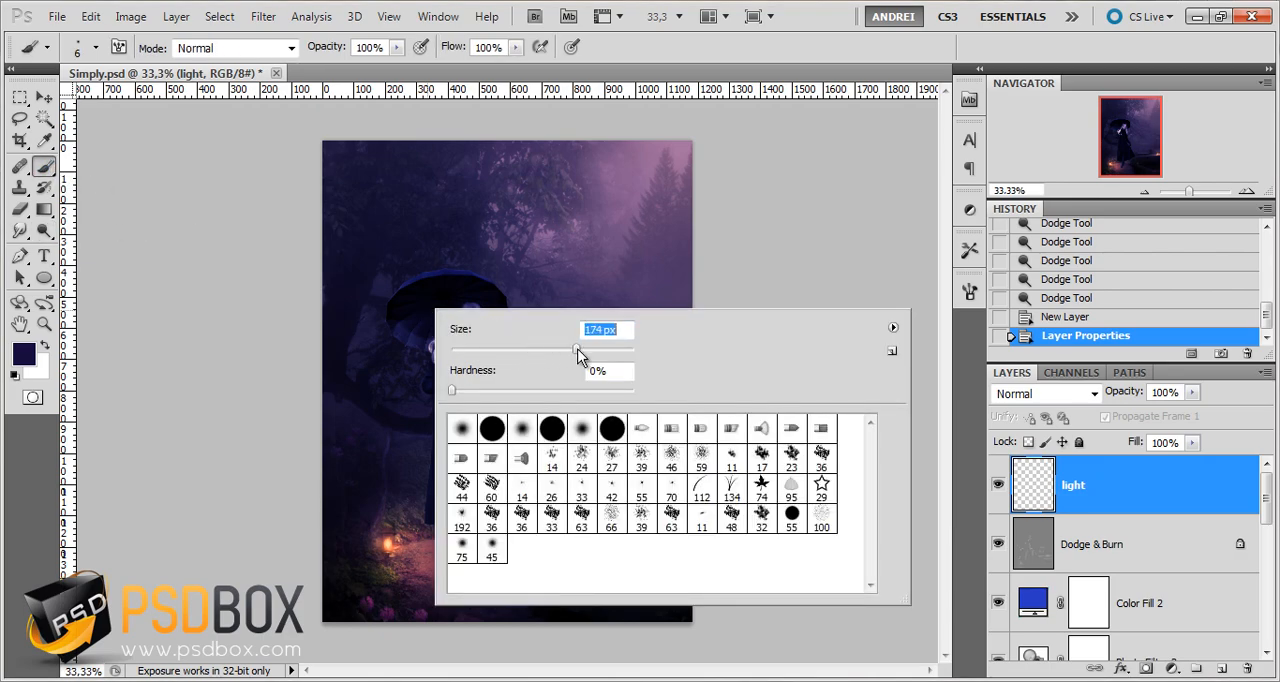
pyautogui.click(1160, 494)
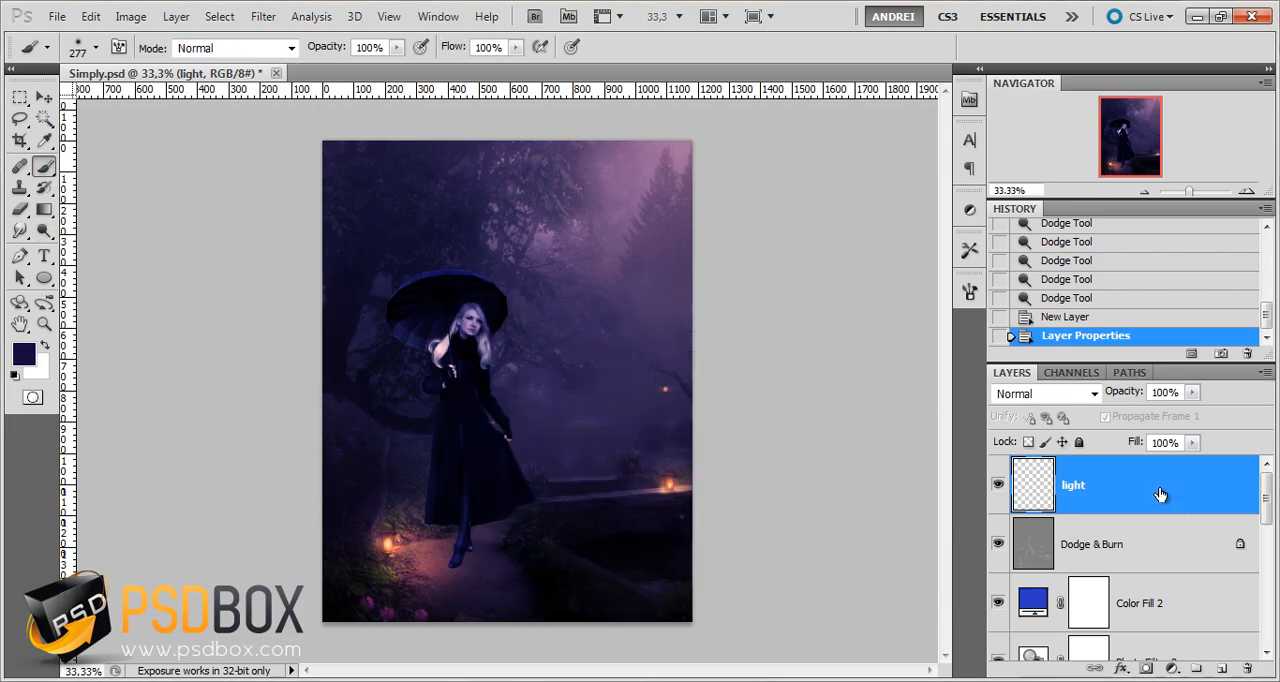
pyautogui.click(1040, 395)
pyautogui.click(1050, 252)
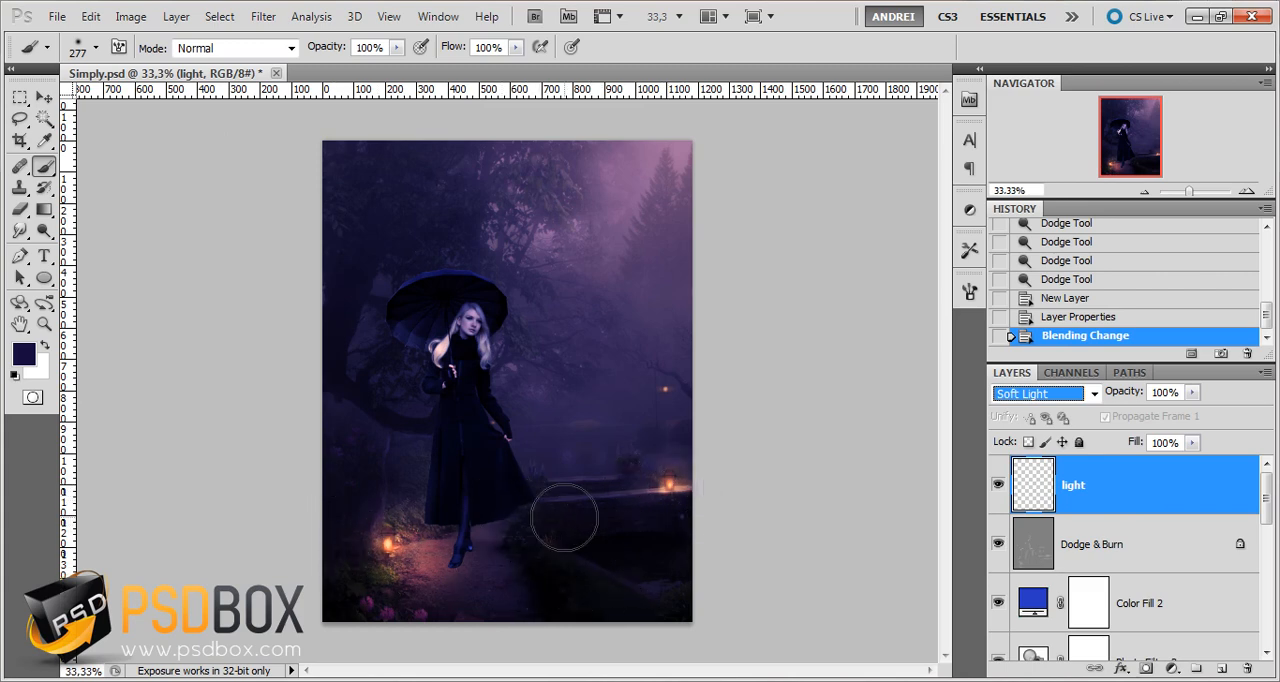
# Set the brush opacity to 47% and the foreground color to the orange c78748
pyautogui.moveTo(236, 135); pyautogui.dragTo(340, 122)
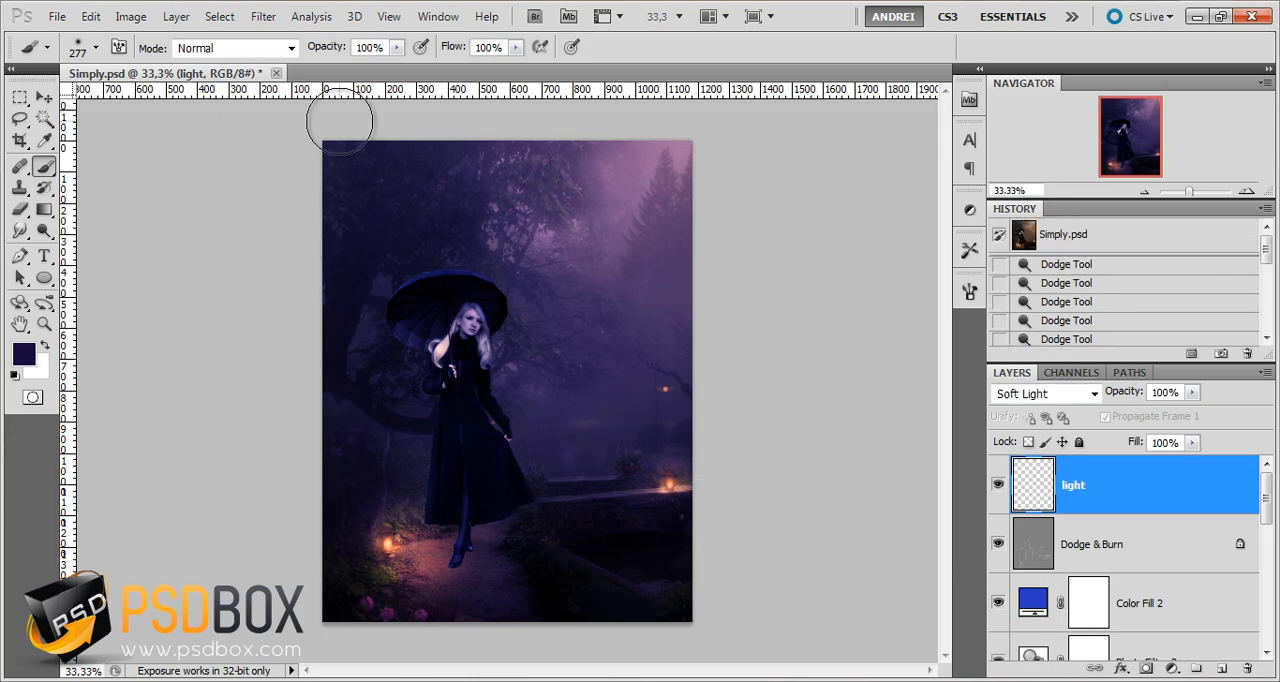
pyautogui.click(397, 47)
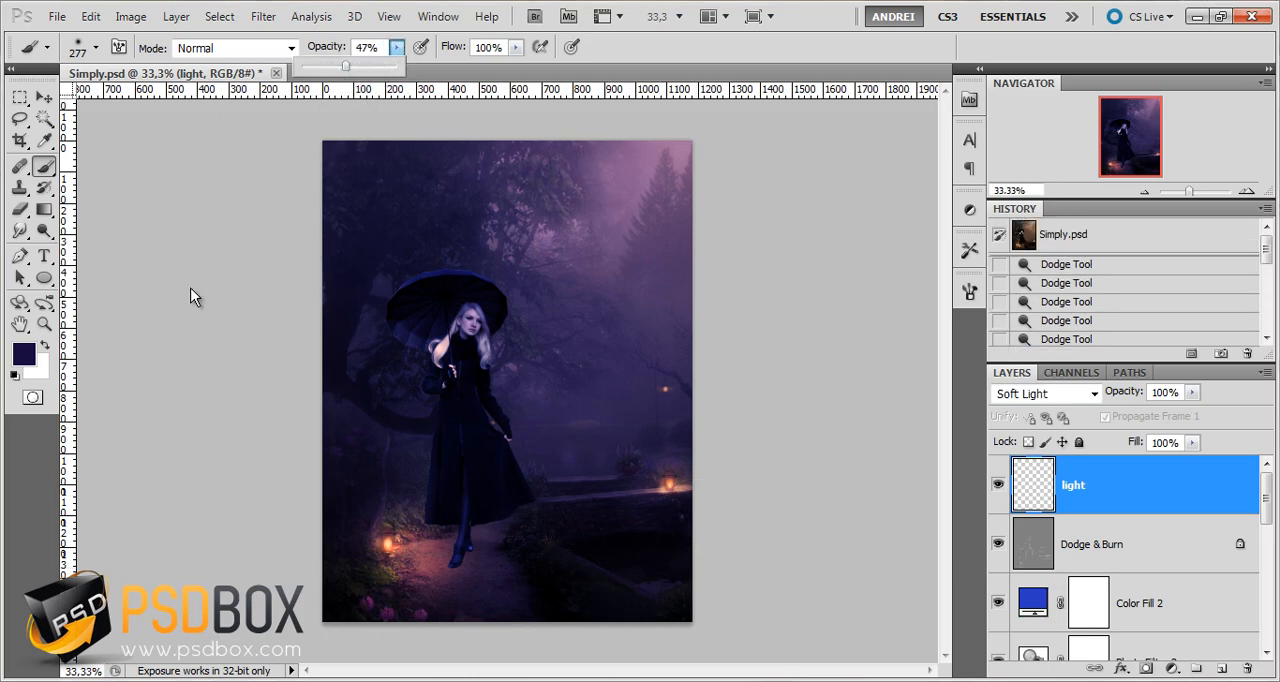
pyautogui.click(25, 358)
pyautogui.click(807, 467)
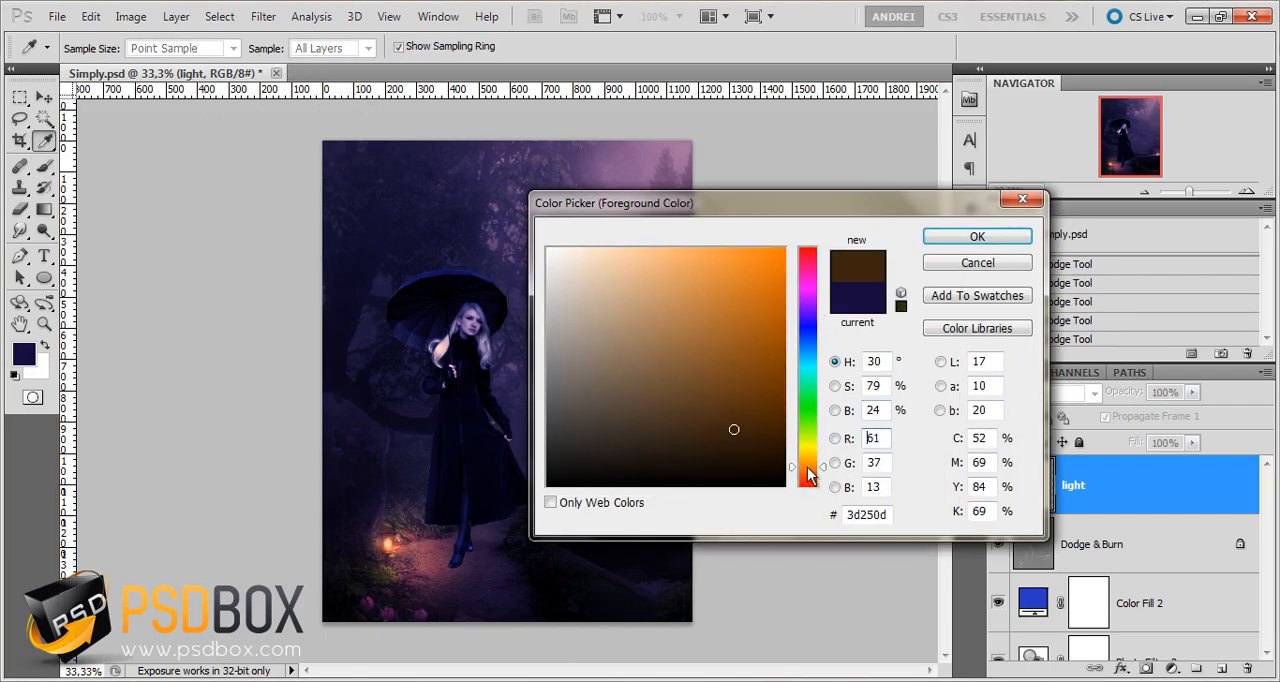
pyautogui.moveTo(740, 316); pyautogui.dragTo(697, 297)
pyautogui.click(977, 238)
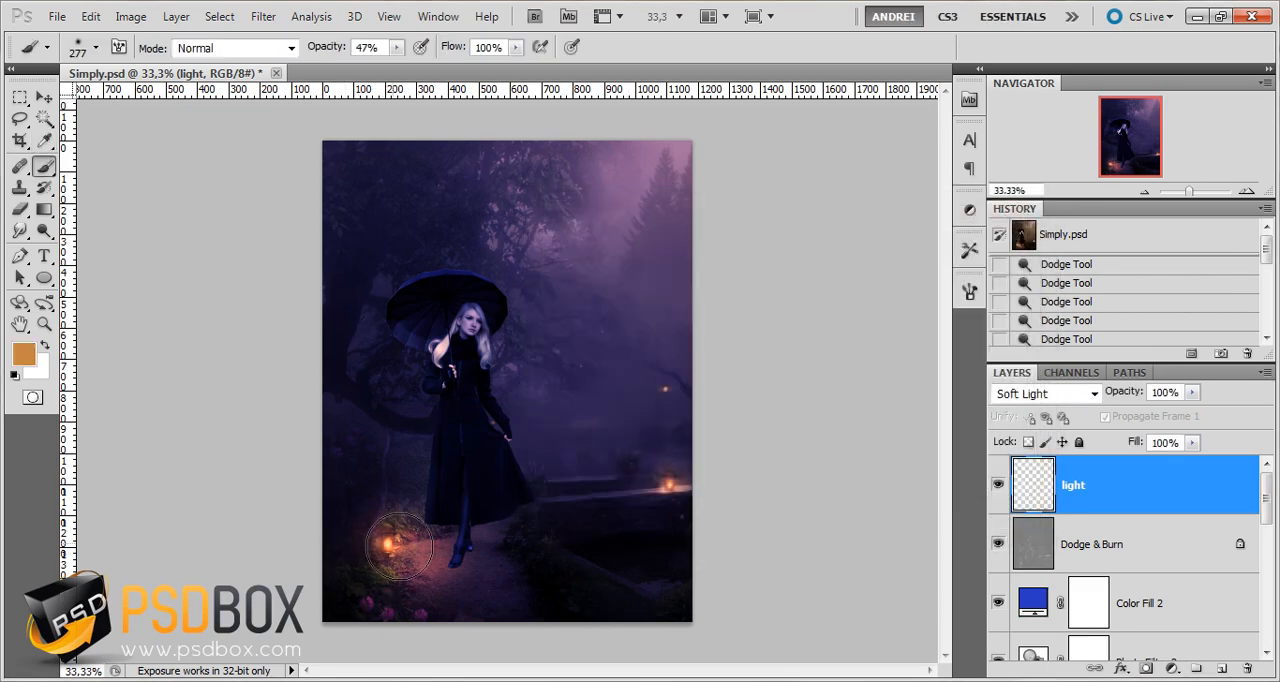
# Undo a trial dab over the lantern on the path and set the foreground color to the brighter orange db8b3d
pyautogui.click(402, 550)
pyautogui.hotkey('ctrl', 'z')
pyautogui.click(28, 357)
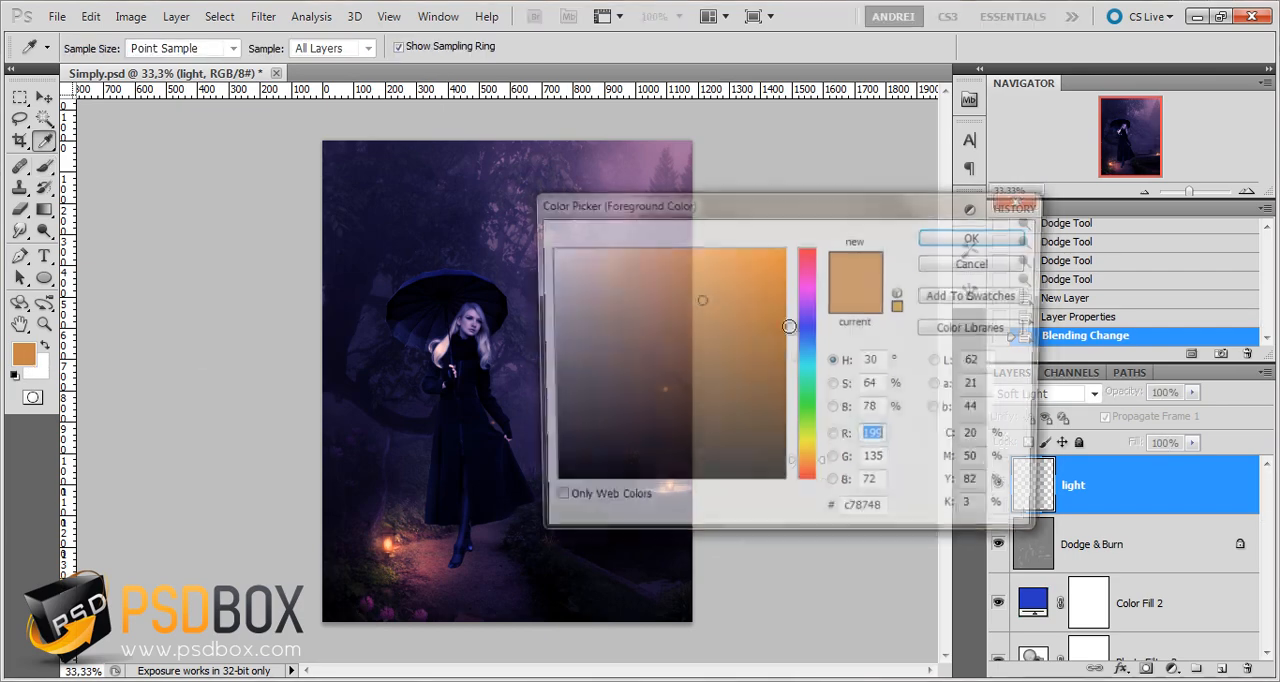
pyautogui.click(721, 279)
pyautogui.click(977, 238)
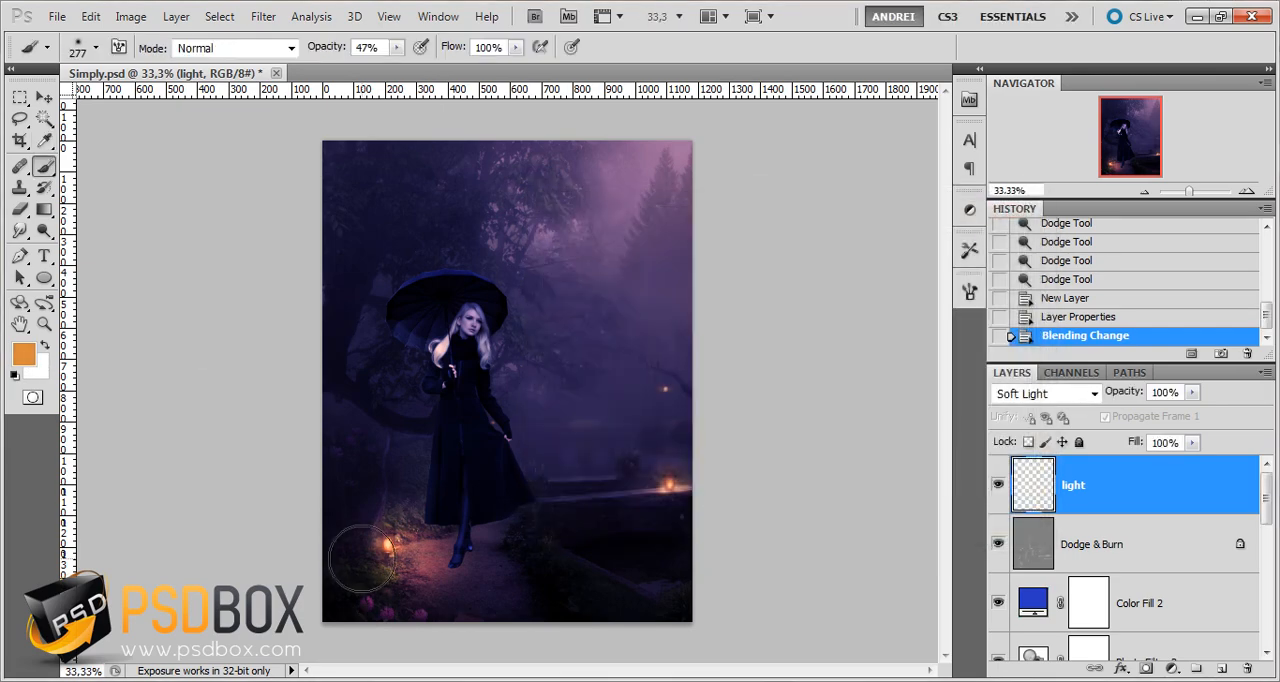
pyautogui.click(378, 553)
pyautogui.press('z')
pyautogui.hotkey('ctrl', 'z')
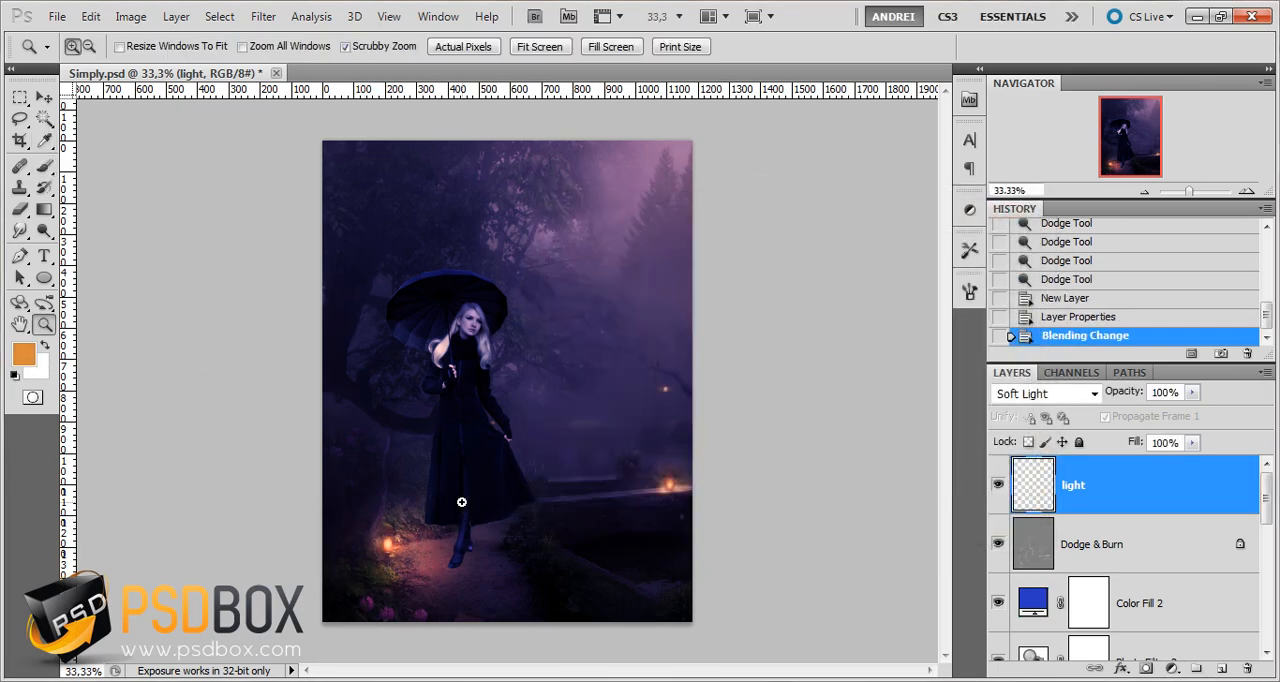
pyautogui.press('b')
# Enlarge the brush to 453 px and paint an orange glow over the lantern on the path and the one on the wall
pyautogui.rightClick(461, 502)
pyautogui.click(648, 418)
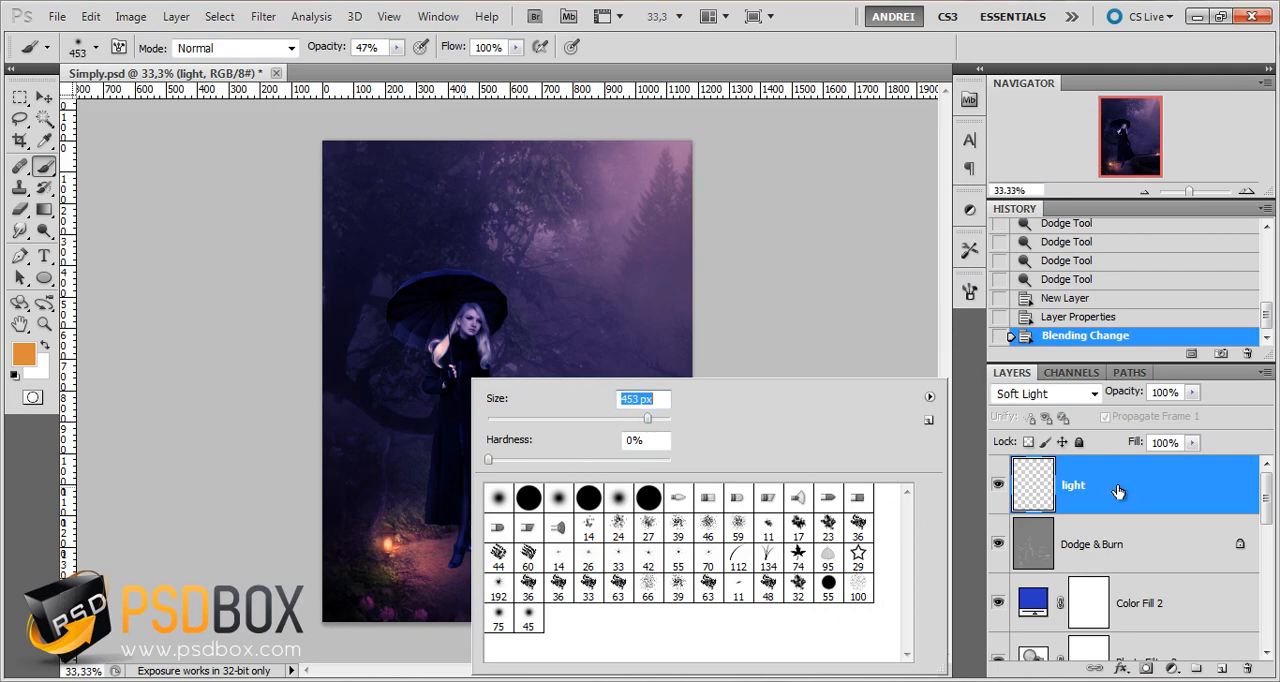
pyautogui.click(1117, 491)
pyautogui.click(368, 554)
pyautogui.click(409, 577)
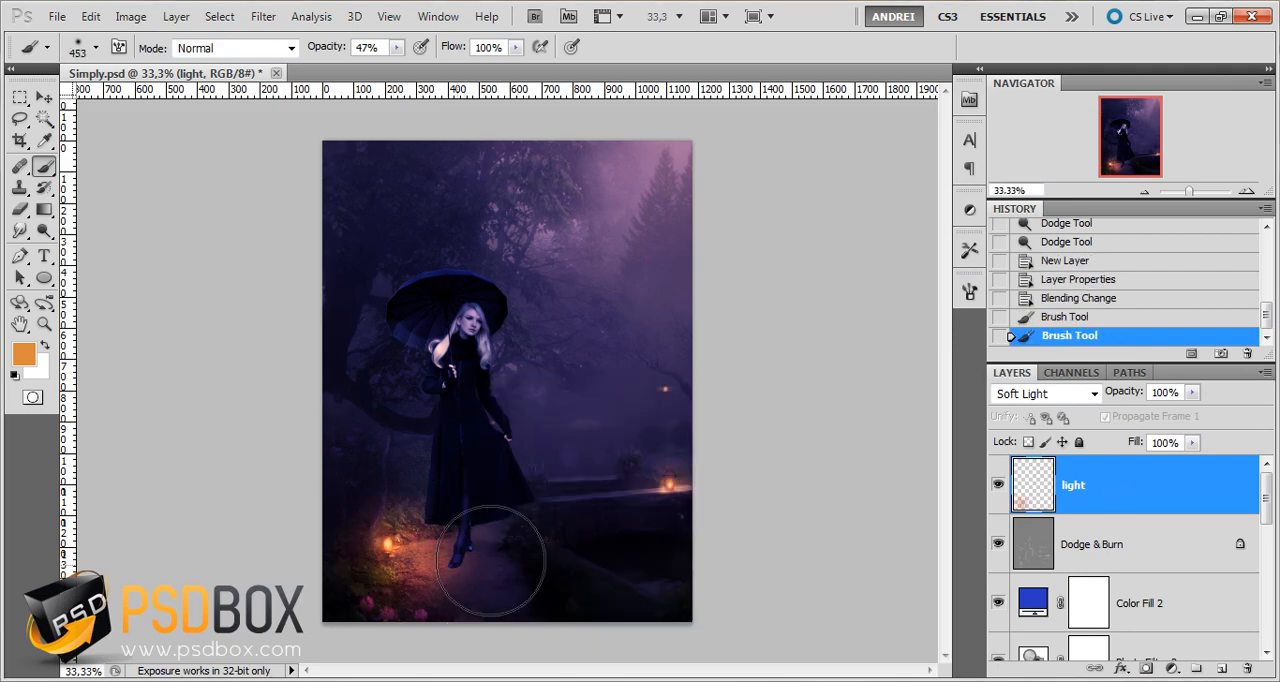
pyautogui.click(684, 487)
pyautogui.click(672, 488)
# Set the foreground color to a lighter orange and paint more glow over the wall lantern and the path lantern
pyautogui.click(31, 347)
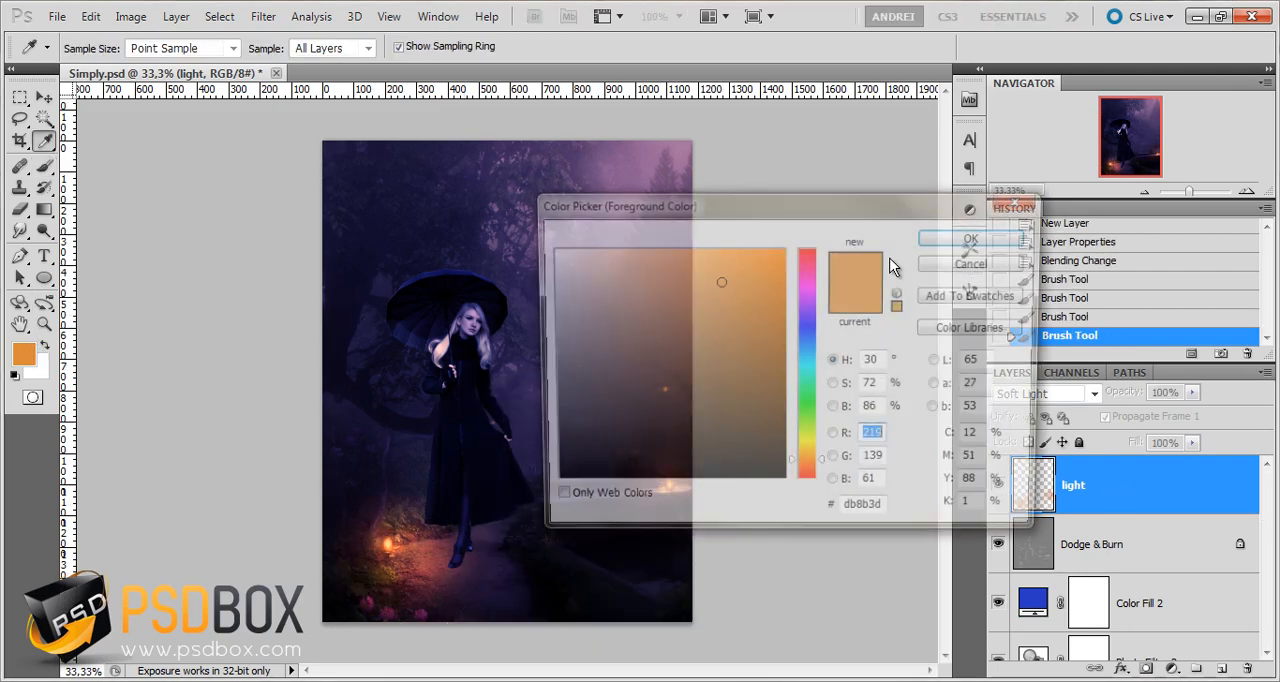
pyautogui.click(688, 263)
pyautogui.click(996, 240)
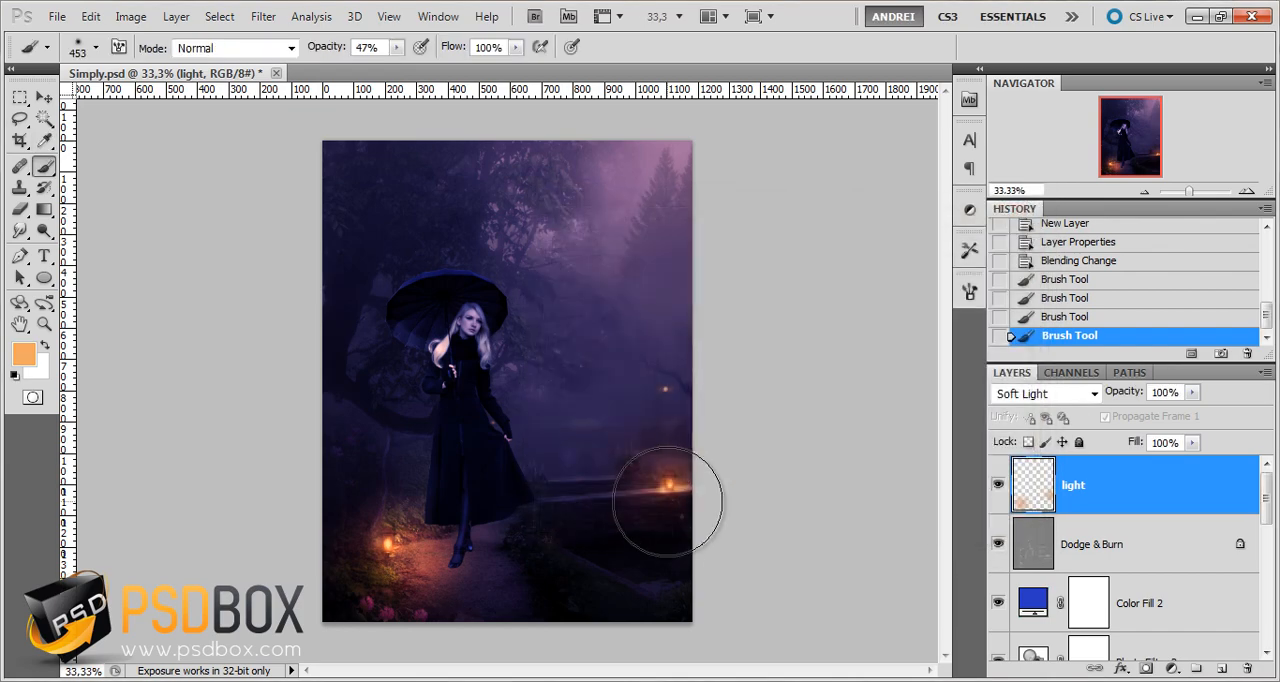
pyautogui.click(668, 482)
pyautogui.click(409, 552)
pyautogui.click(397, 548)
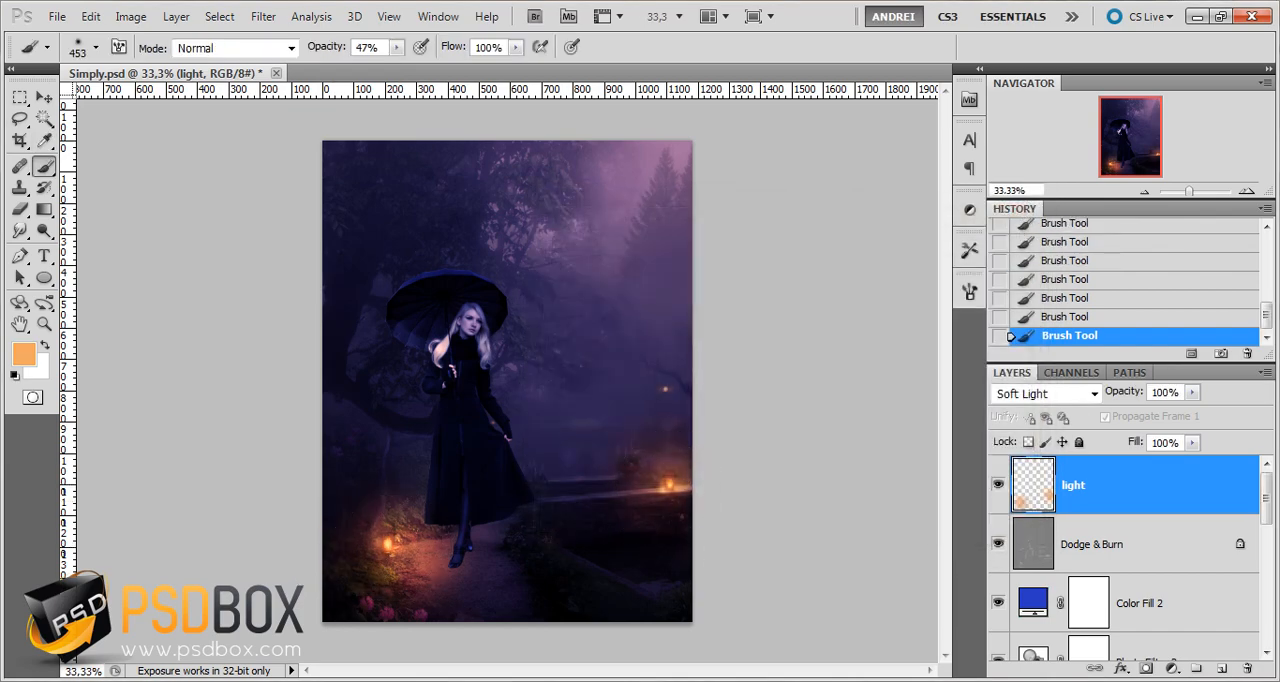
# Reduce the soft brush to 298 px
pyautogui.rightClick(447, 462)
pyautogui.moveTo(632, 418); pyautogui.dragTo(606, 421)
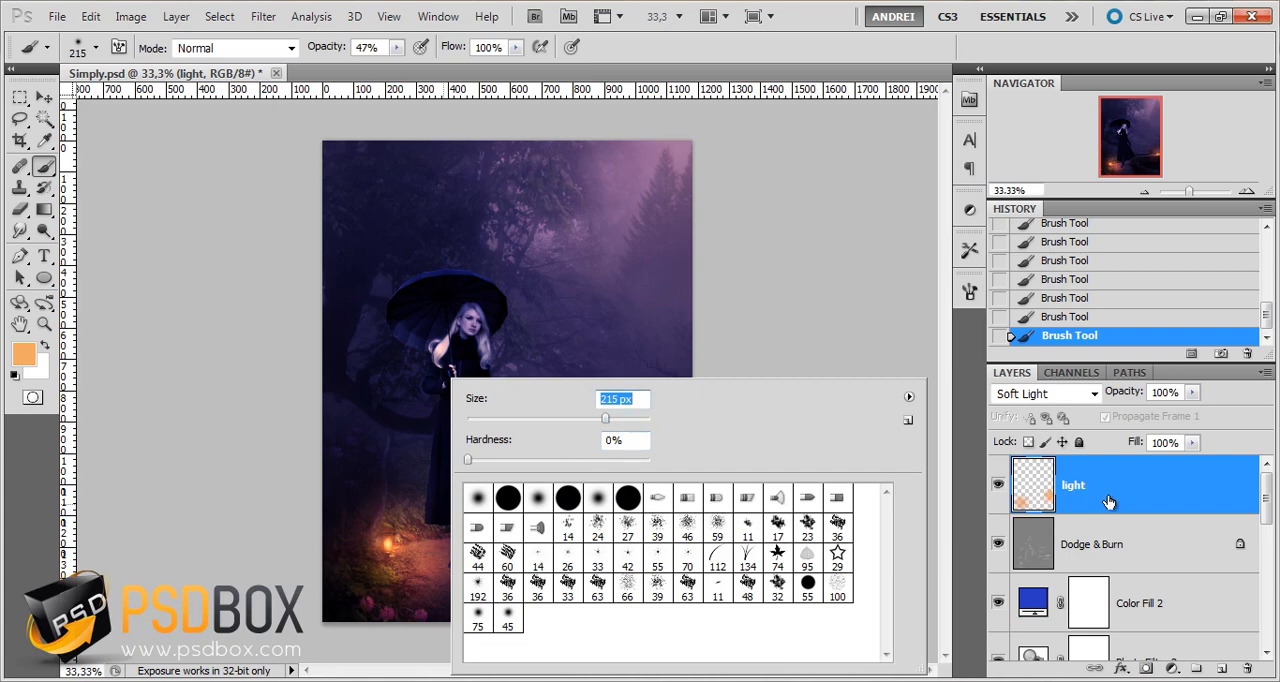
pyautogui.click(1108, 503)
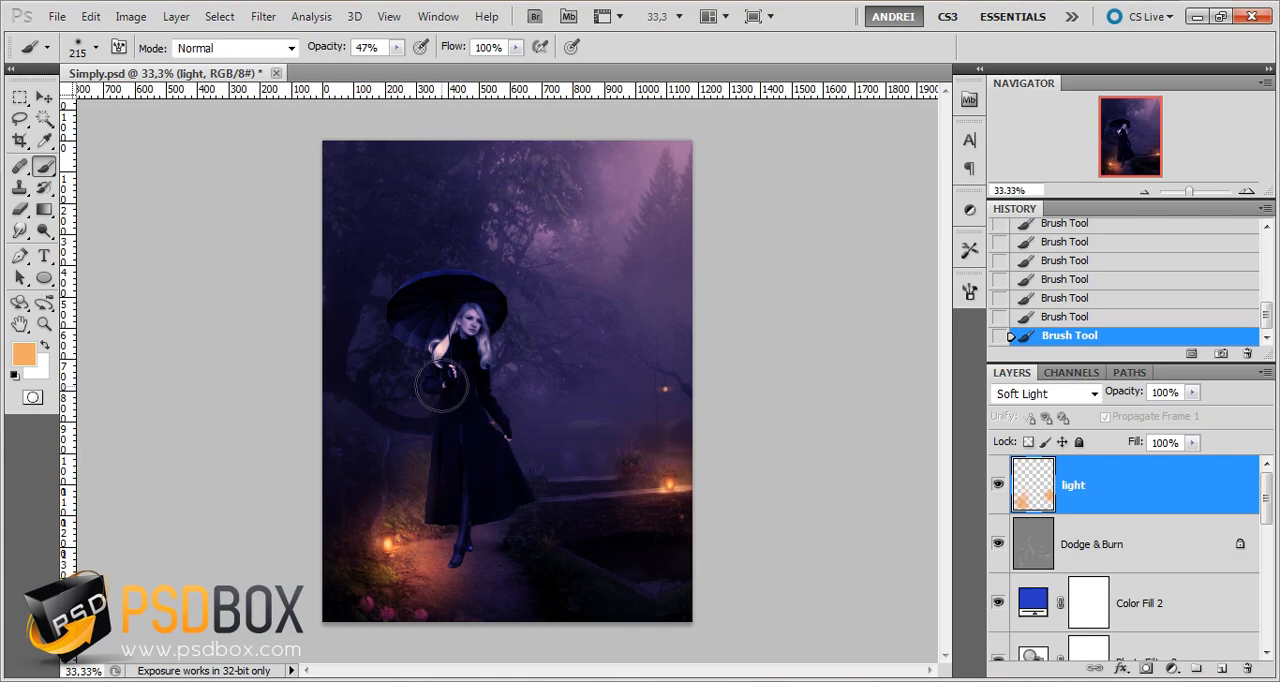
pyautogui.rightClick(450, 404)
pyautogui.moveTo(600, 420); pyautogui.dragTo(611, 418)
pyautogui.press('Return')
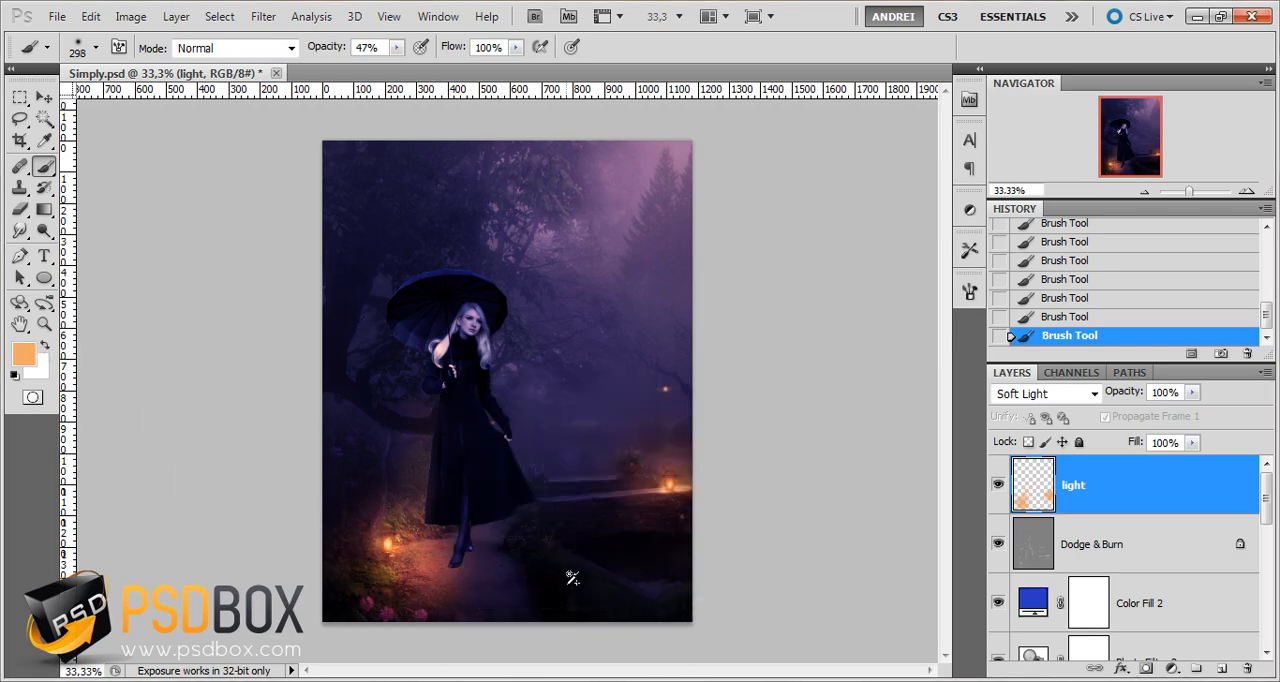
# Set the foreground color to green 63f08b and paint over the grass and foliage on both sides of the path
pyautogui.scroll(1, 571, 585)
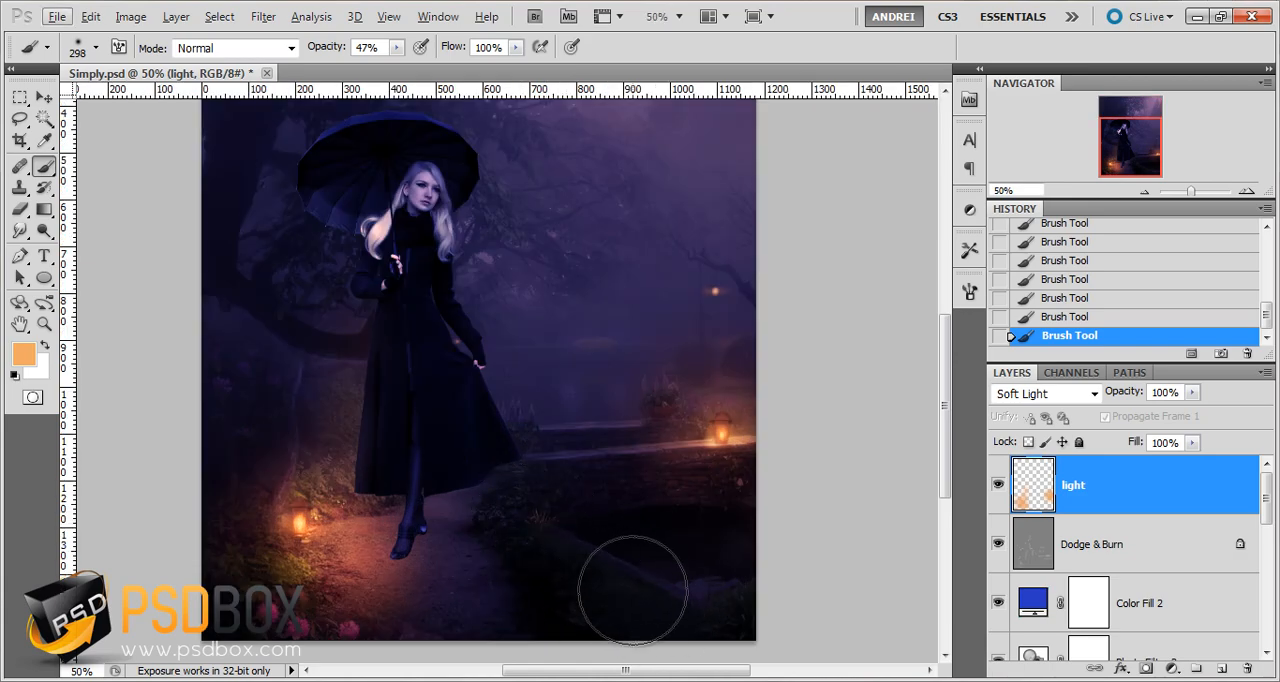
pyautogui.click(24, 353)
pyautogui.click(813, 391)
pyautogui.moveTo(811, 389); pyautogui.dragTo(811, 395)
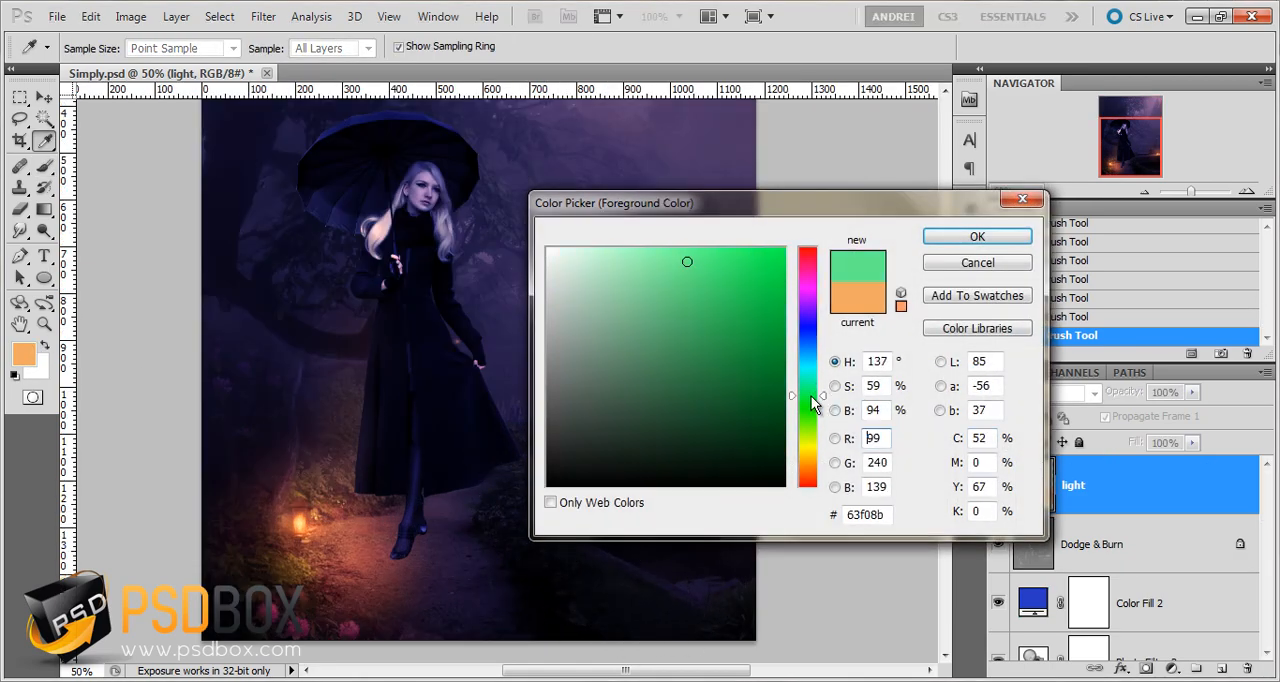
pyautogui.click(977, 237)
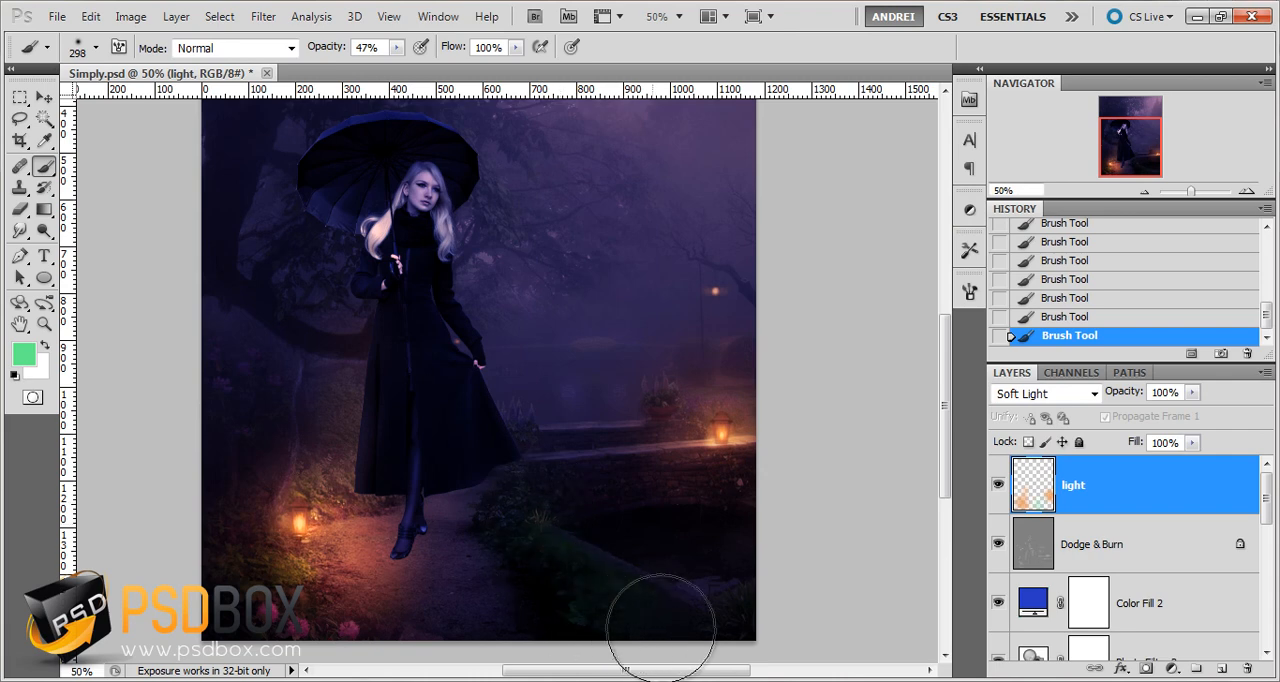
pyautogui.moveTo(565, 615)
pyautogui.mouseDown()
pyautogui.moveTo(506, 480)
pyautogui.moveTo(822, 636)
pyautogui.moveTo(648, 609)
pyautogui.moveTo(773, 617)
pyautogui.mouseUp()
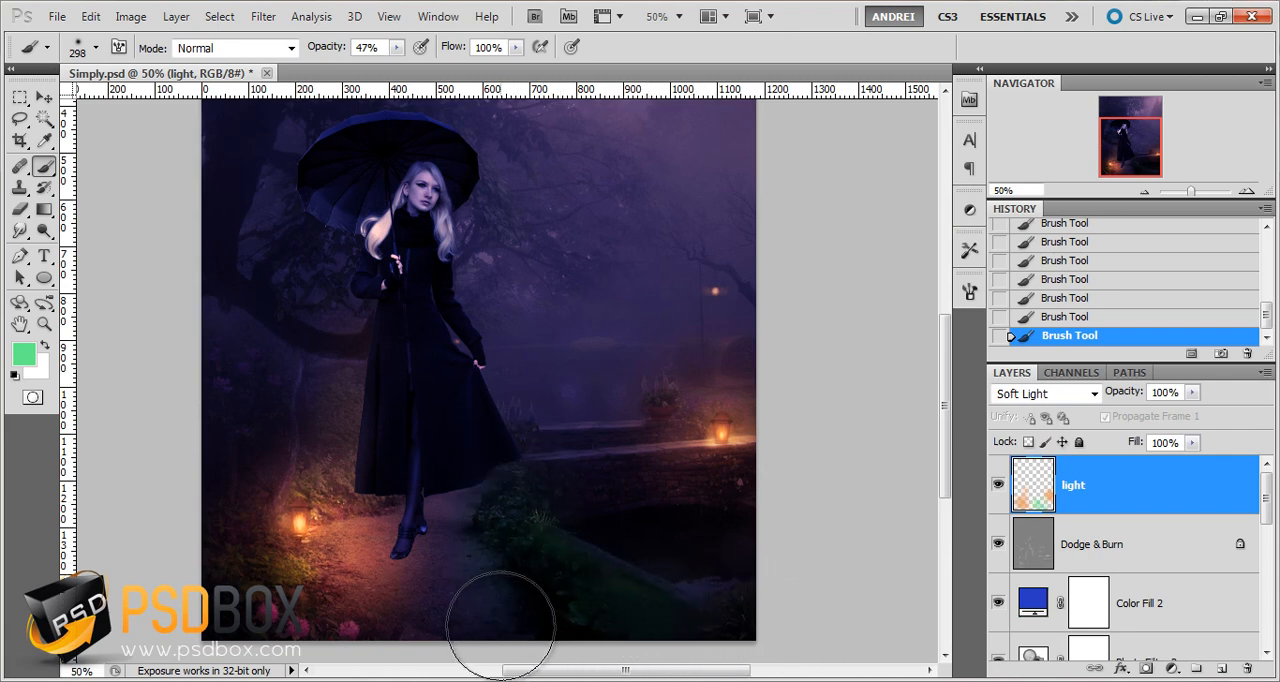
pyautogui.moveTo(280, 600)
pyautogui.mouseDown()
pyautogui.moveTo(240, 588)
pyautogui.moveTo(222, 503)
pyautogui.moveTo(314, 423)
pyautogui.mouseUp()
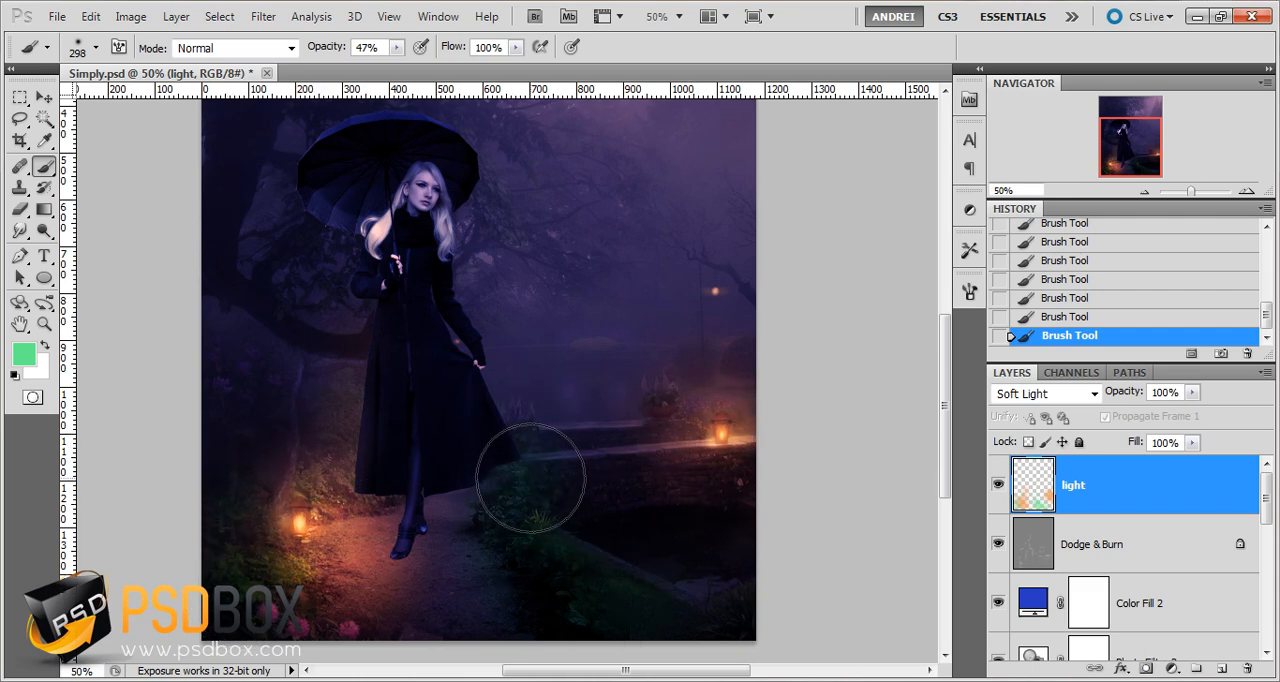
# Compare the image with and without the light layer
pyautogui.click(998, 487)
pyautogui.click(998, 490)
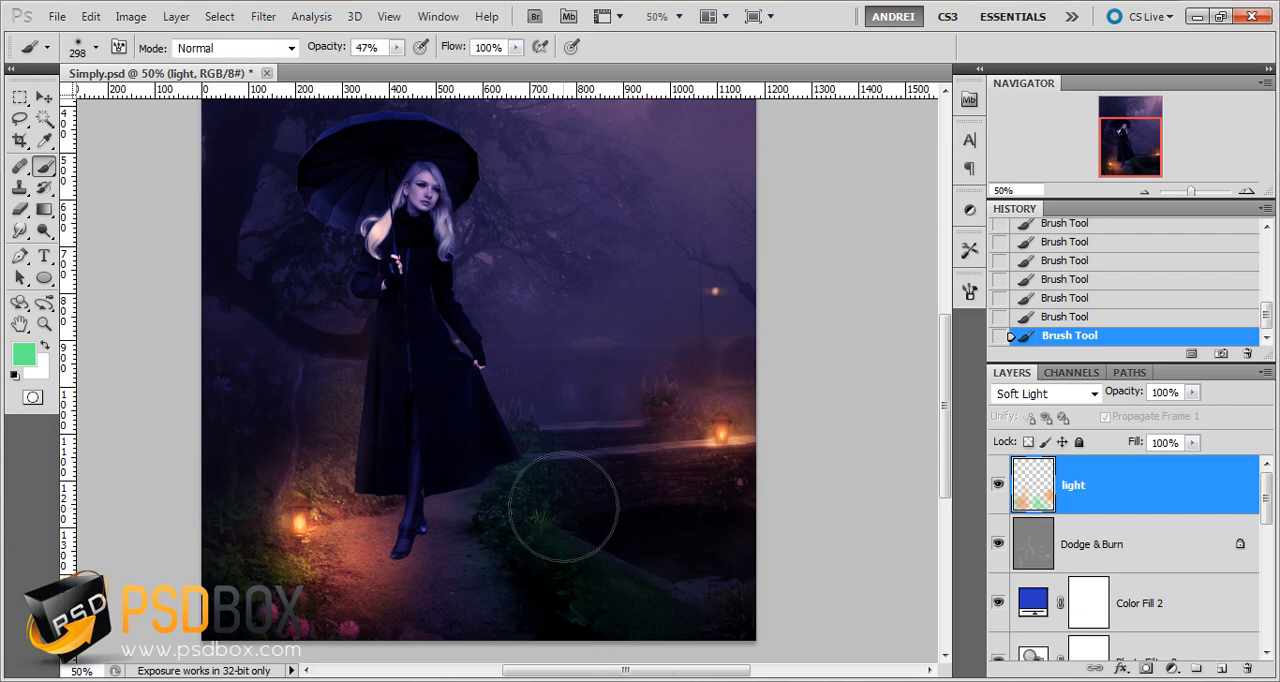
pyautogui.press('space')
pyautogui.moveTo(581, 389); pyautogui.dragTo(581, 393)
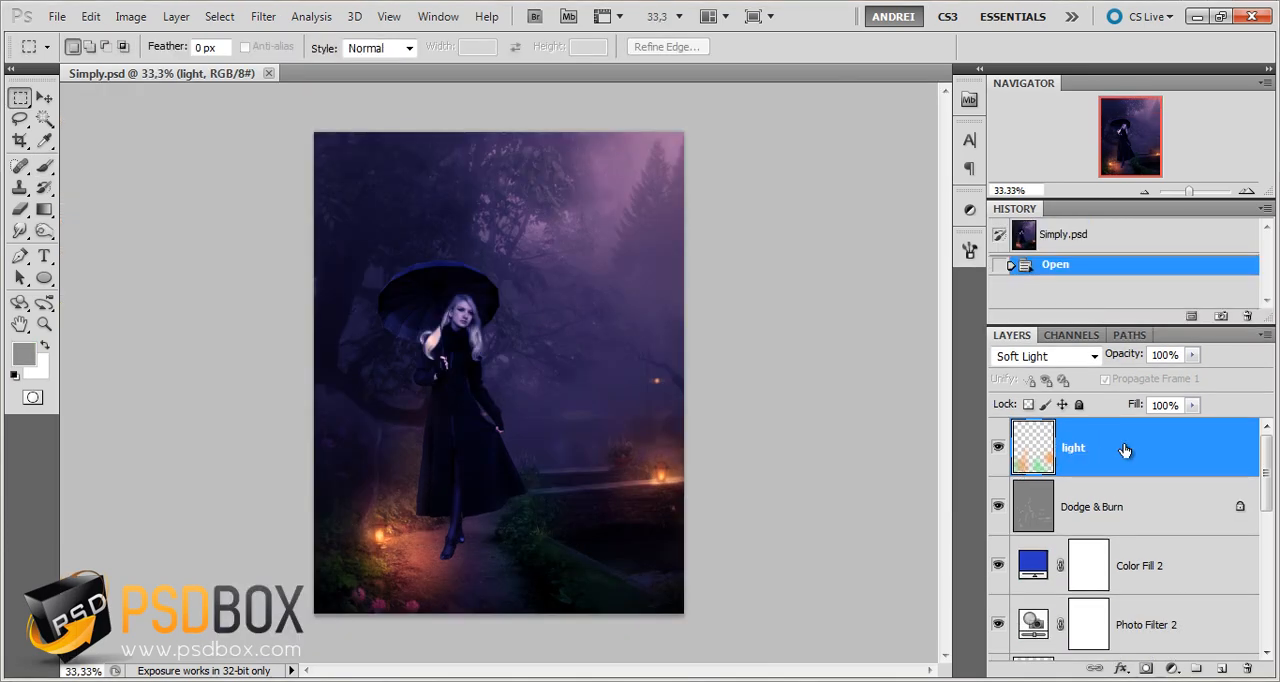
# Add a Solid Color fill layer in ccac66 above the light layer
pyautogui.click(1174, 668)
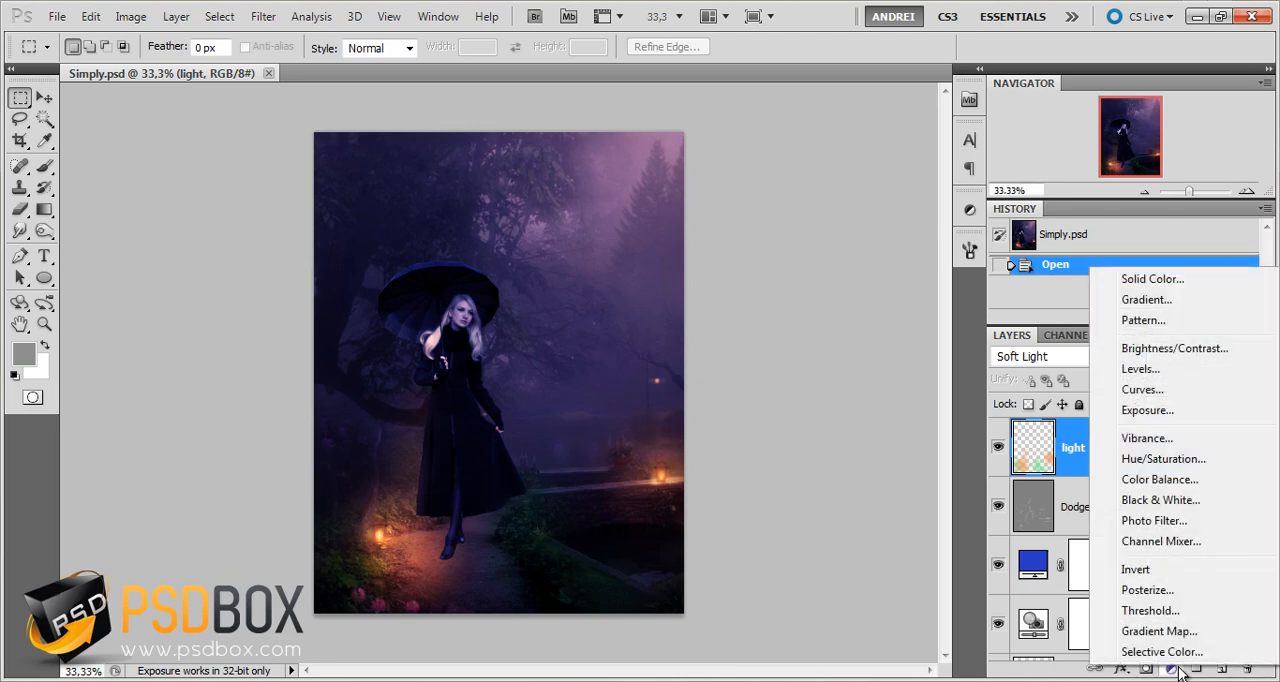
pyautogui.click(1156, 285)
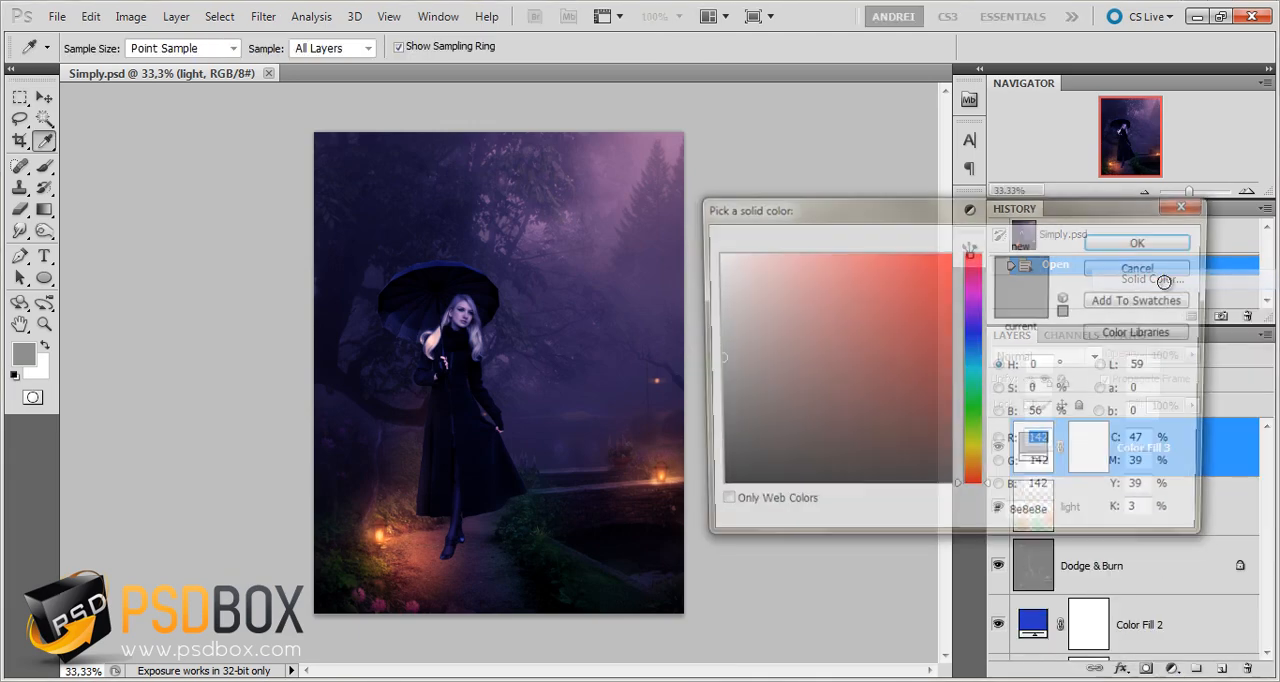
pyautogui.click(976, 464)
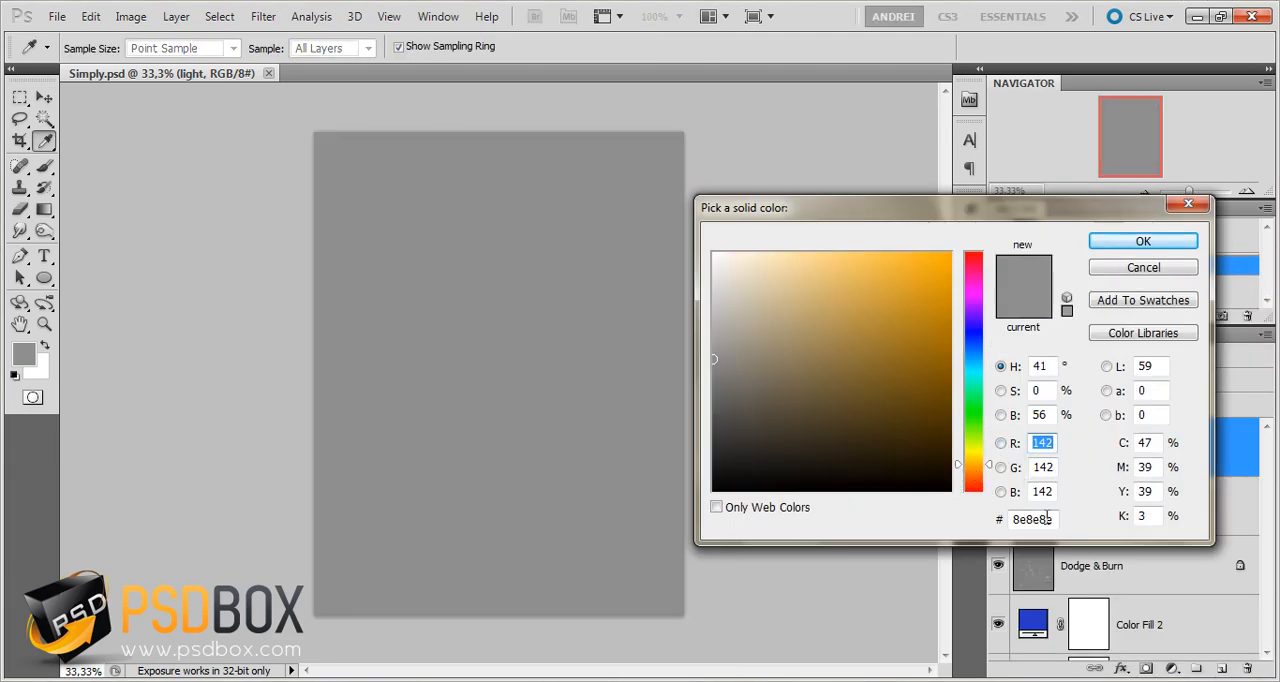
pyautogui.moveTo(1055, 519); pyautogui.dragTo(1046, 518)
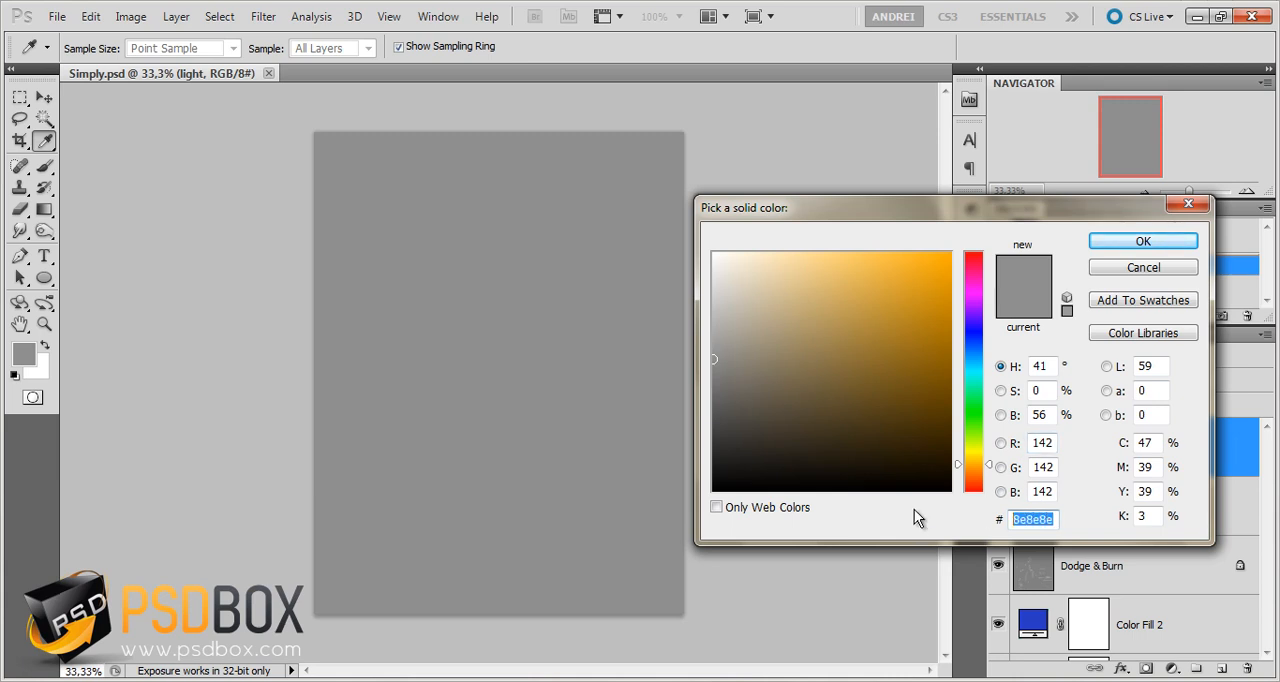
pyautogui.write('ccac')
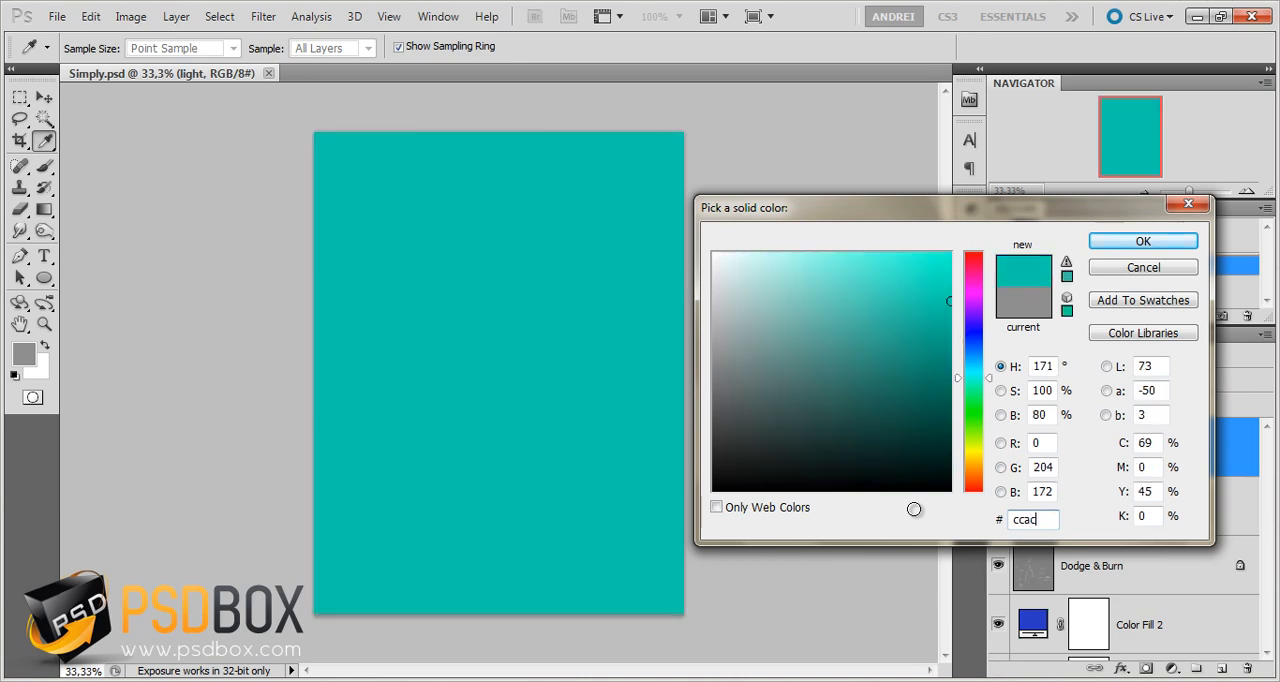
pyautogui.write('66')
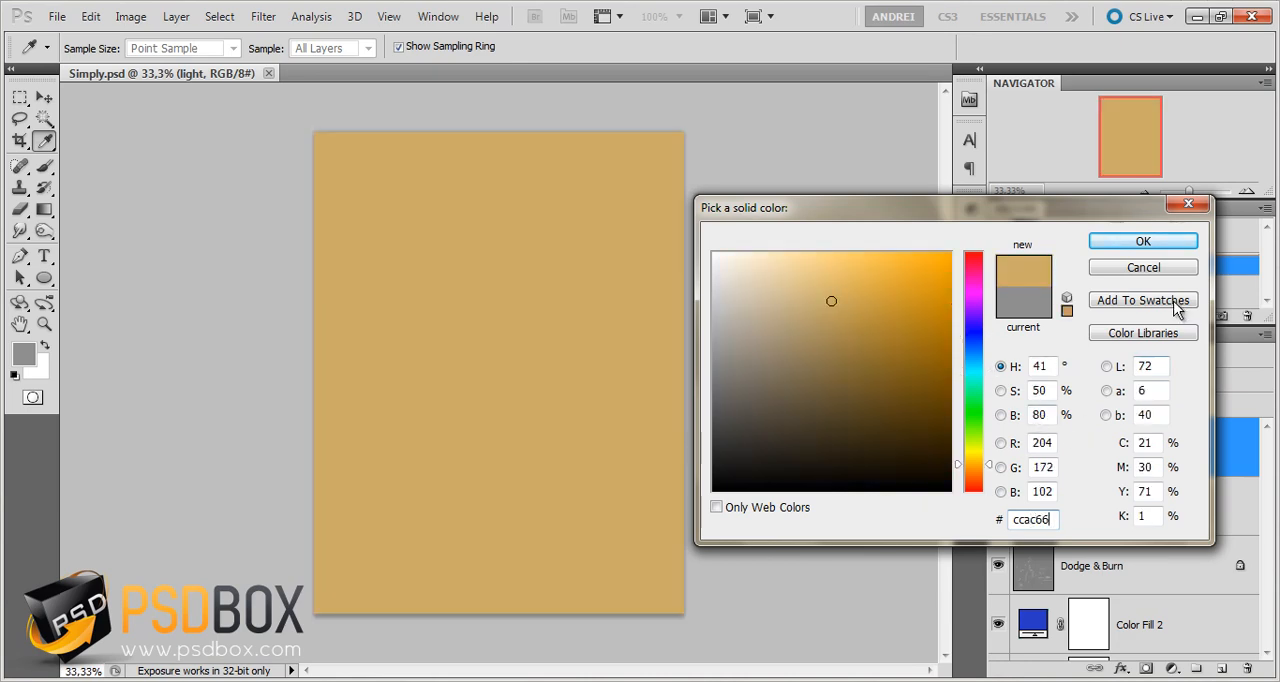
pyautogui.click(1160, 243)
# Change the tan fill layer's blend mode to Overlay and its opacity to 50%
pyautogui.click(1031, 357)
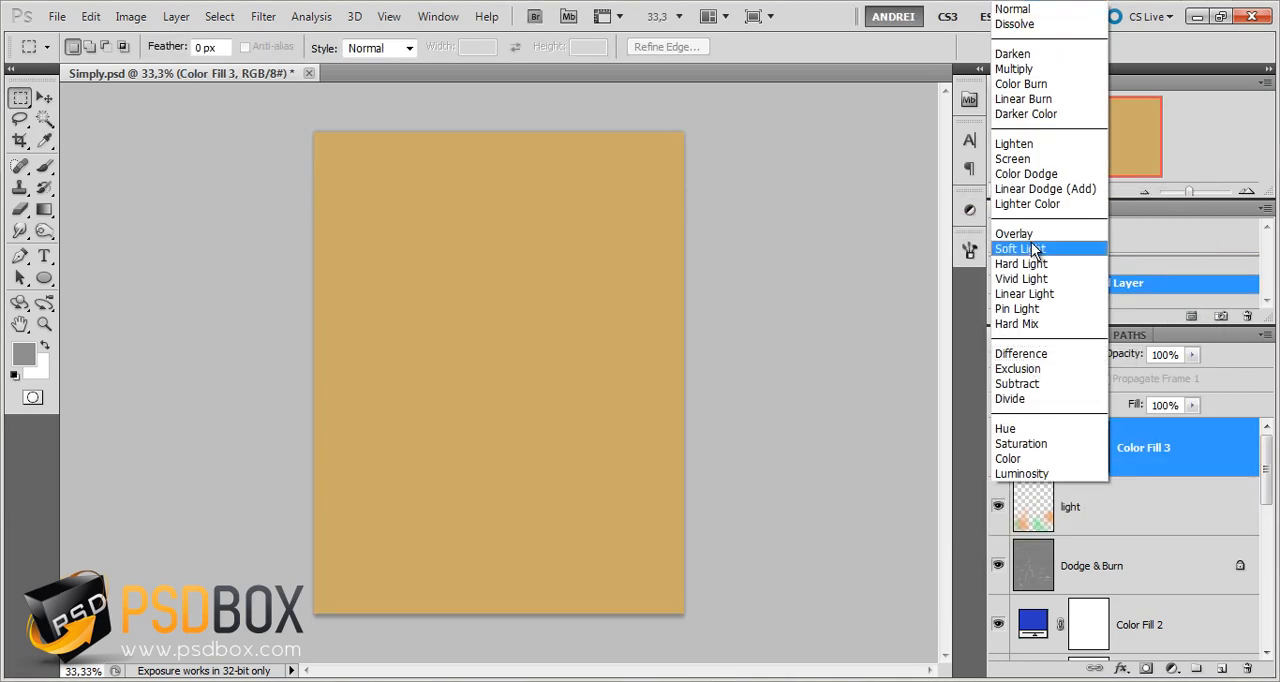
pyautogui.click(1013, 233)
pyautogui.click(1136, 352)
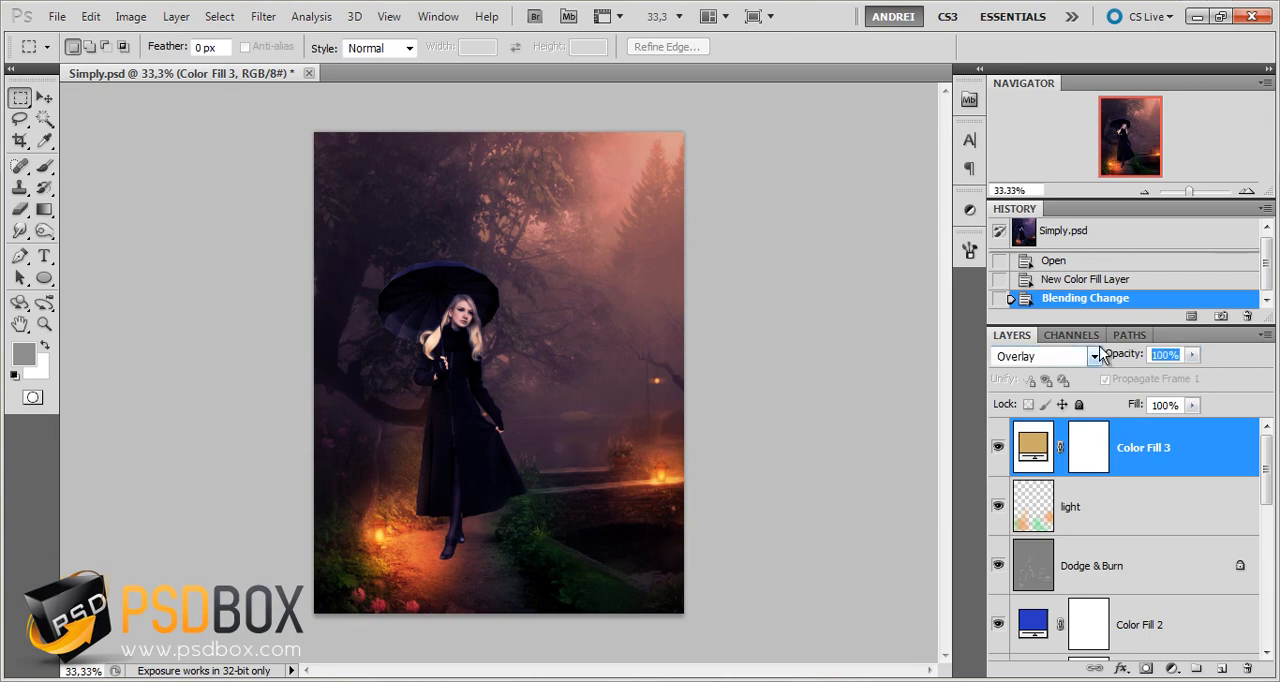
pyautogui.write('50')
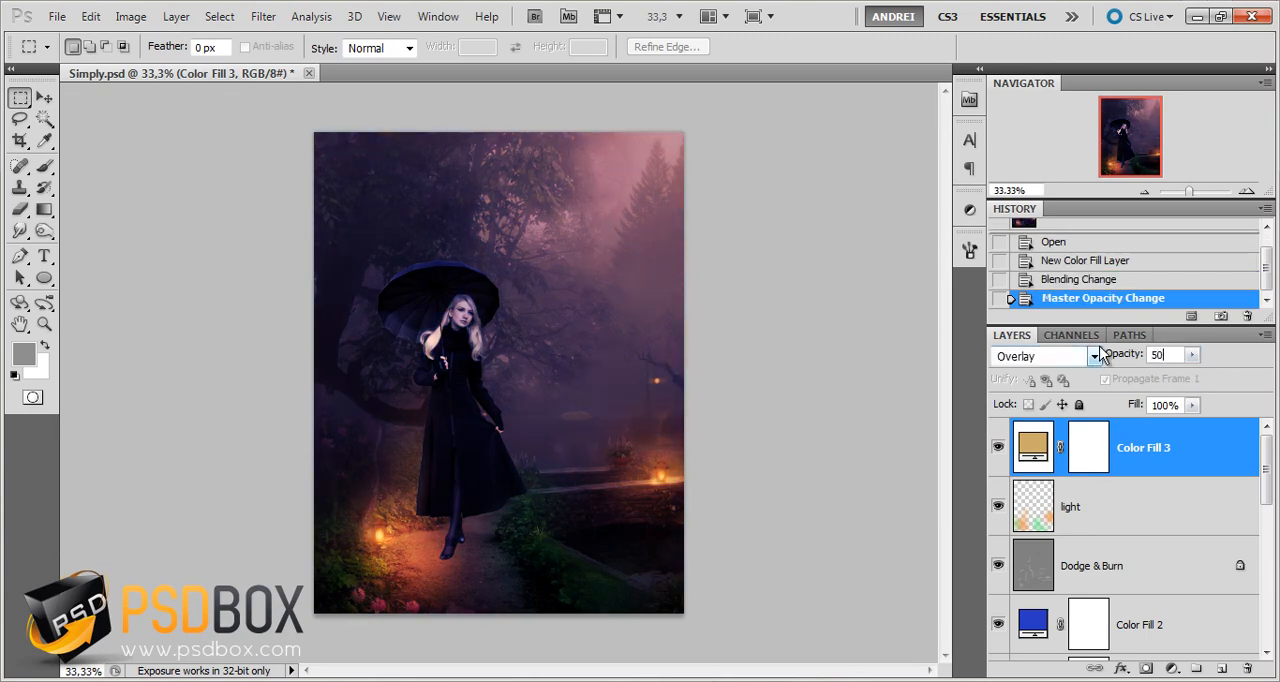
pyautogui.click(1169, 501)
pyautogui.click(1191, 447)
# Add a second Solid Color fill layer in dark blue 024371 above the tan fill layer
pyautogui.click(1172, 668)
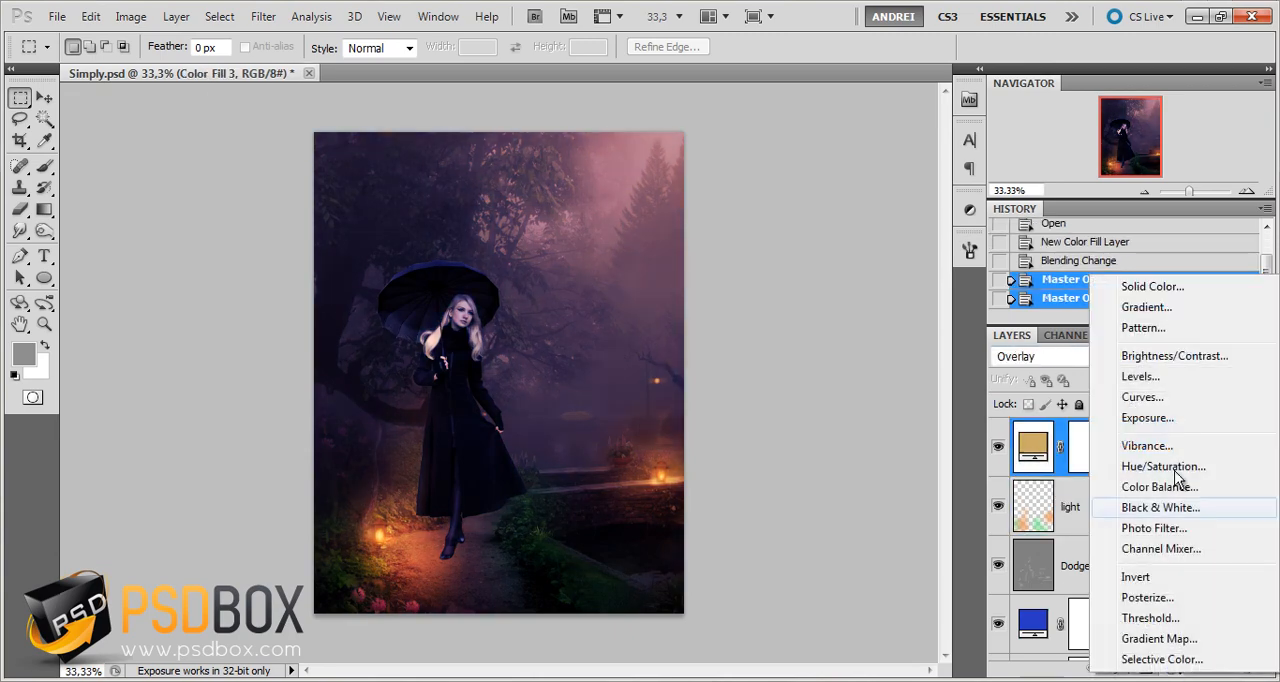
pyautogui.click(1180, 284)
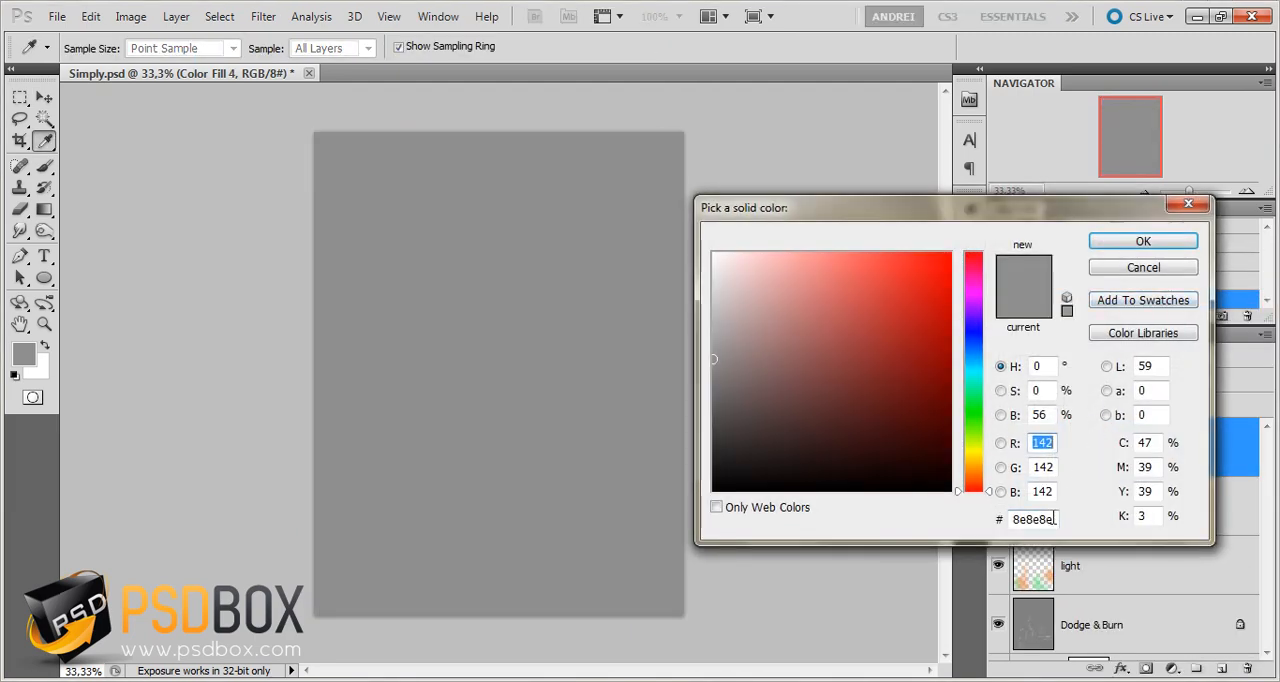
pyautogui.moveTo(1052, 519); pyautogui.dragTo(962, 513)
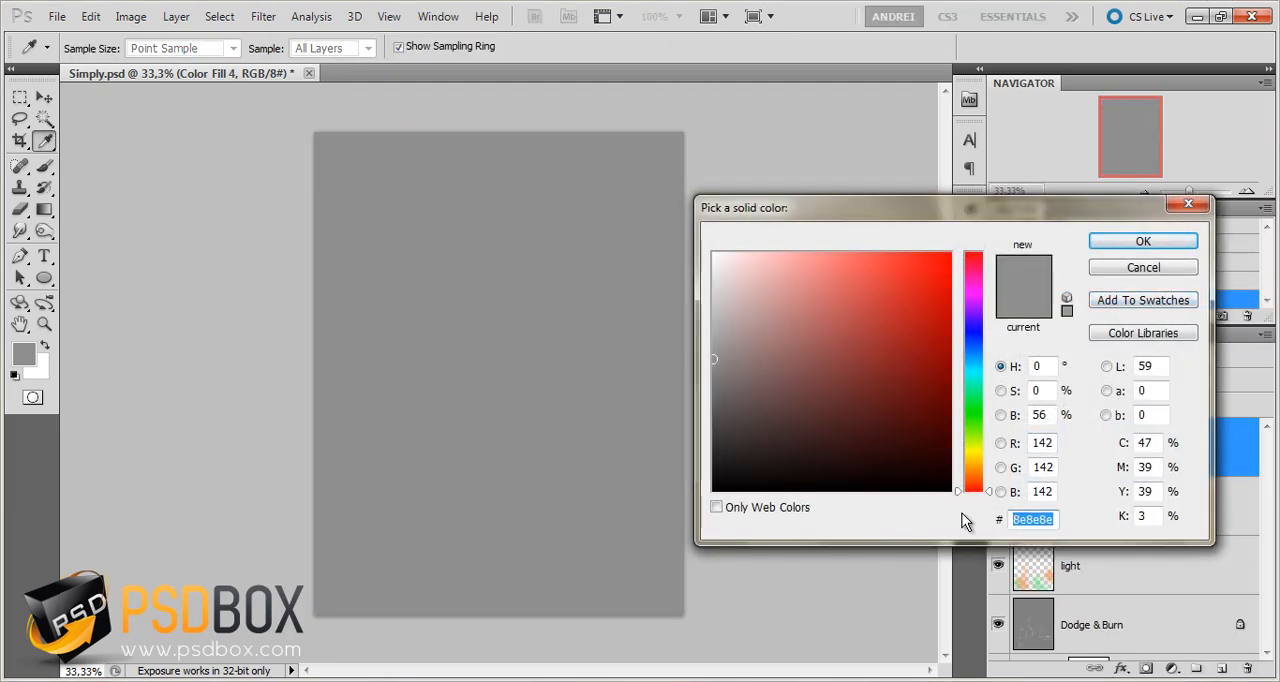
pyautogui.write('024')
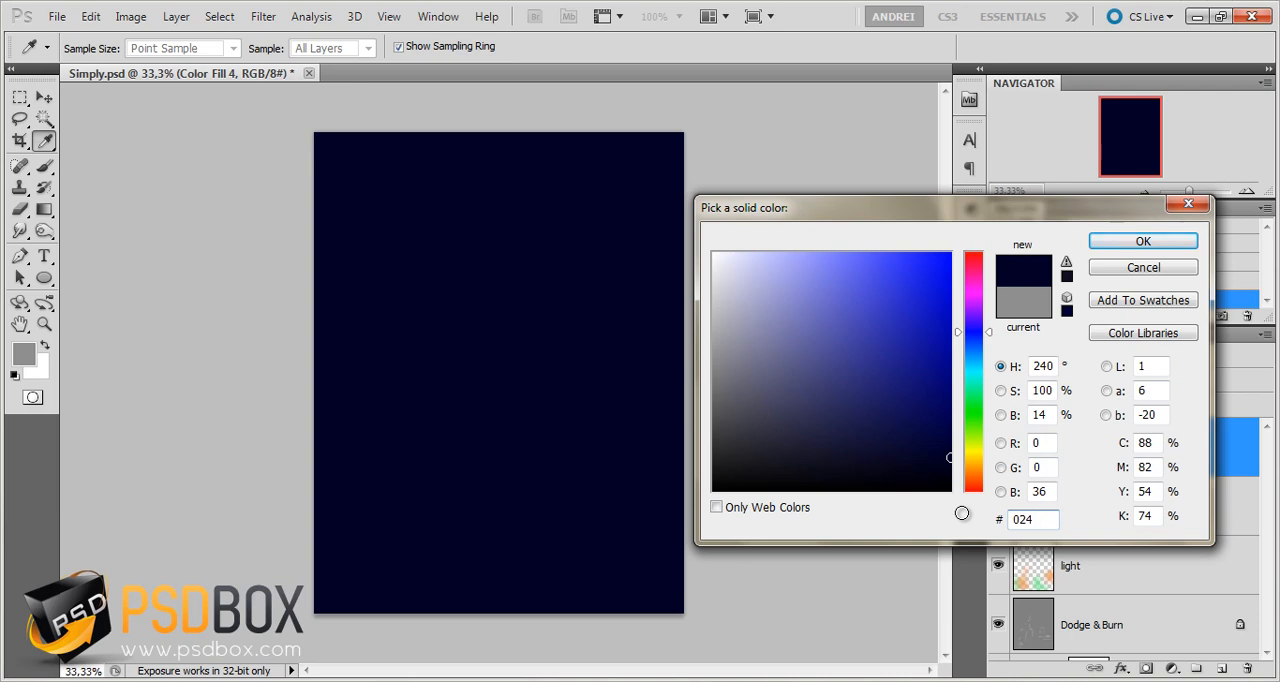
pyautogui.write('371')
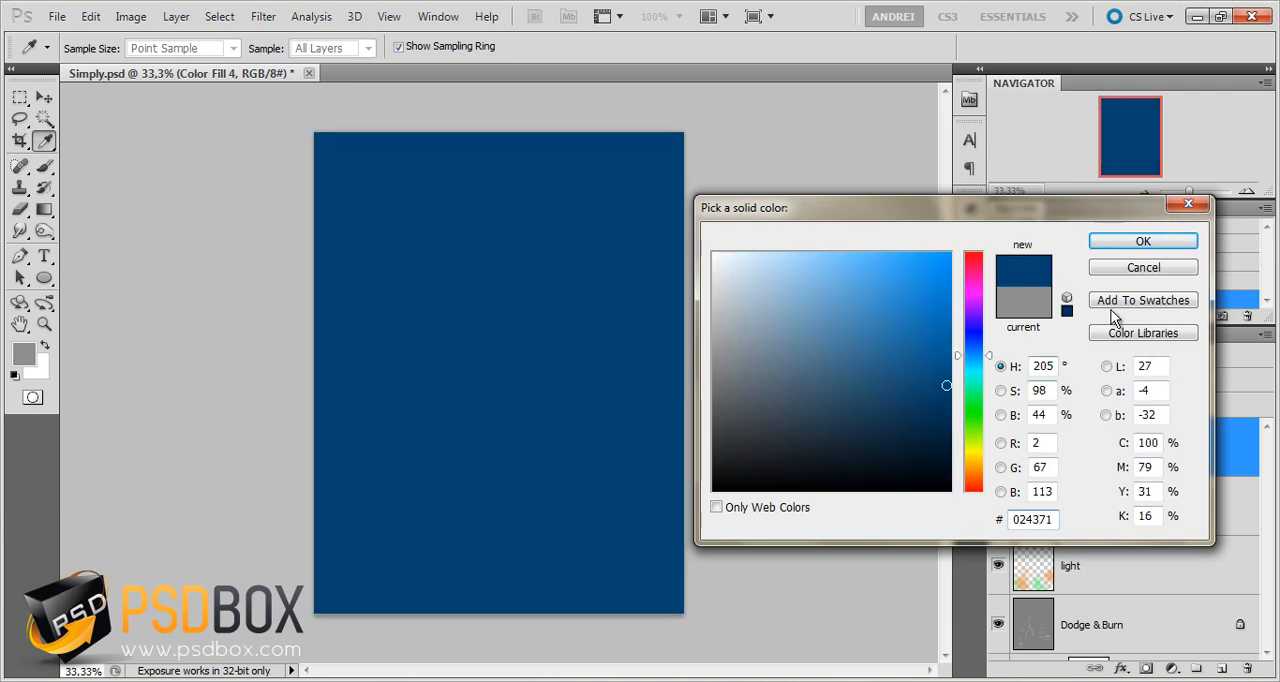
pyautogui.click(1135, 244)
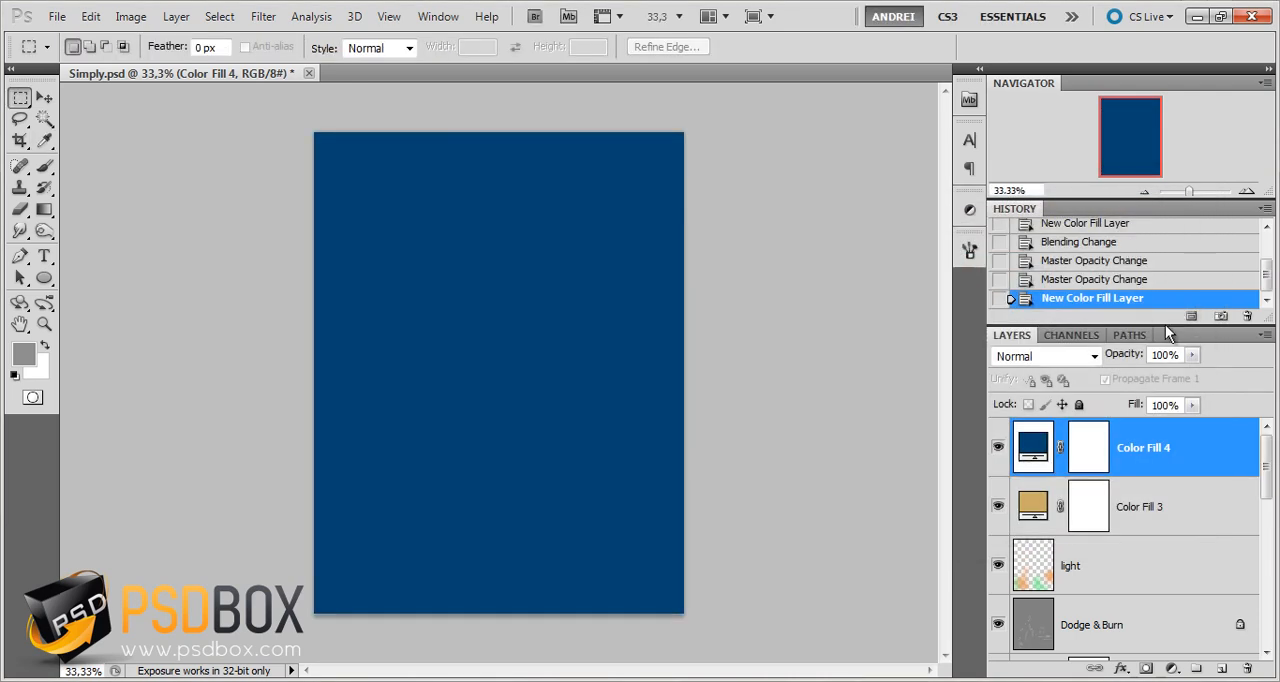
# Change the dark blue fill layer's blend mode to Color and compare the image with the layer hidden and shown
pyautogui.click(1060, 356)
pyautogui.click(1033, 458)
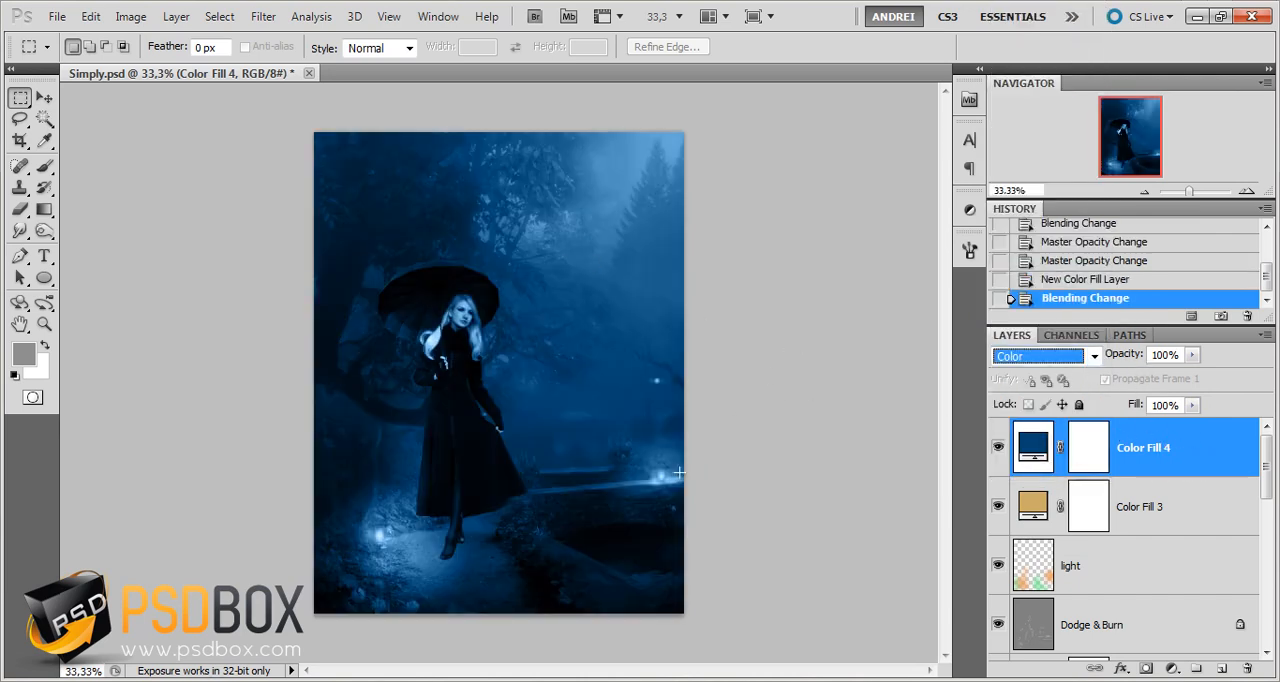
pyautogui.click(998, 449)
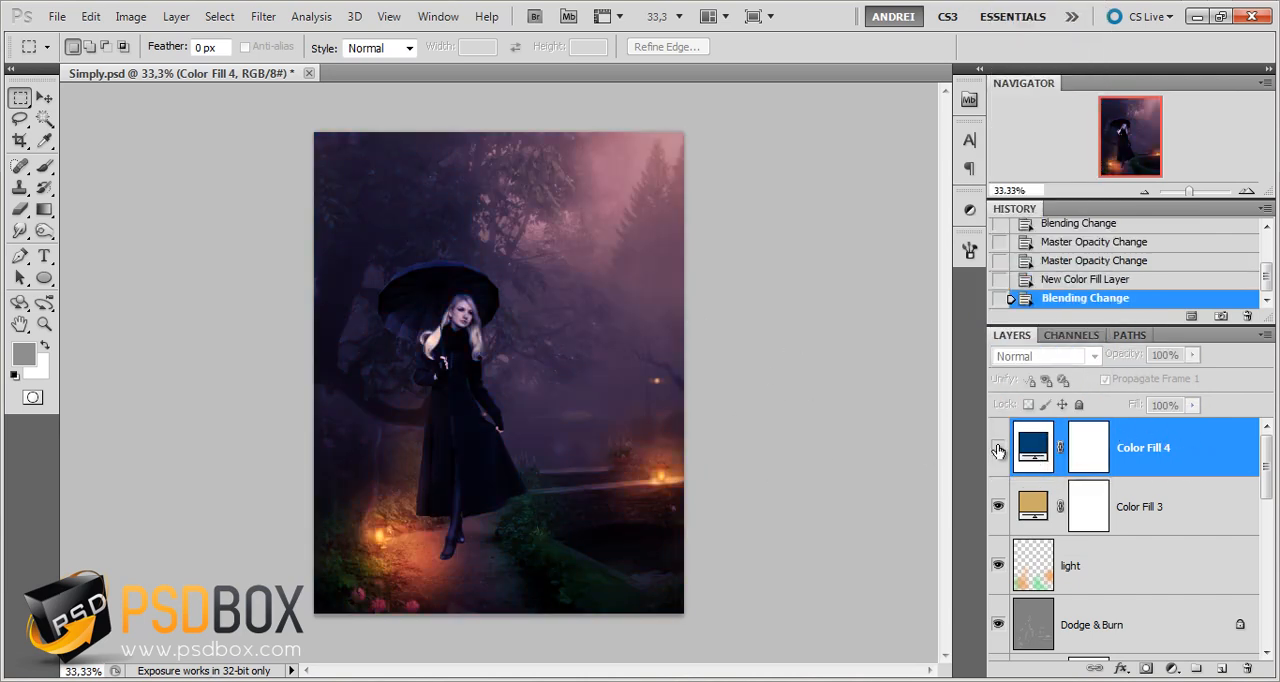
pyautogui.click(998, 449)
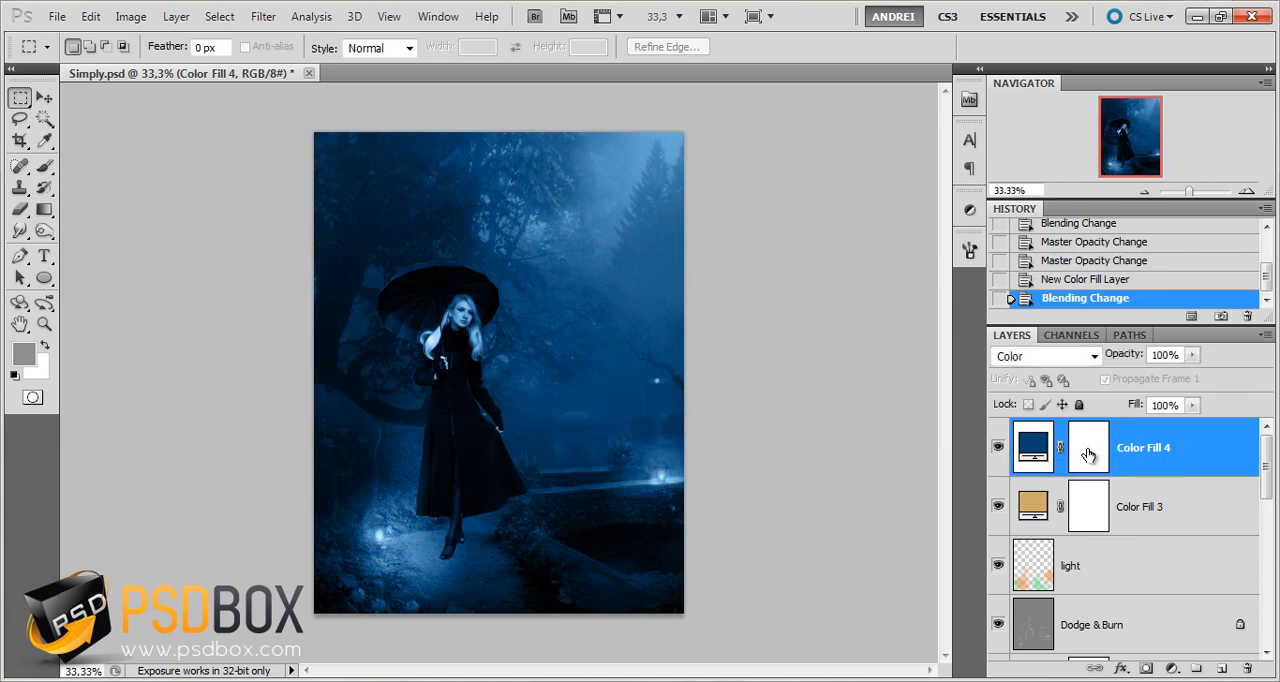
# Target the dark blue fill layer's mask and choose a soft round 498 px Brush with 0% hardness
pyautogui.click(1088, 456)
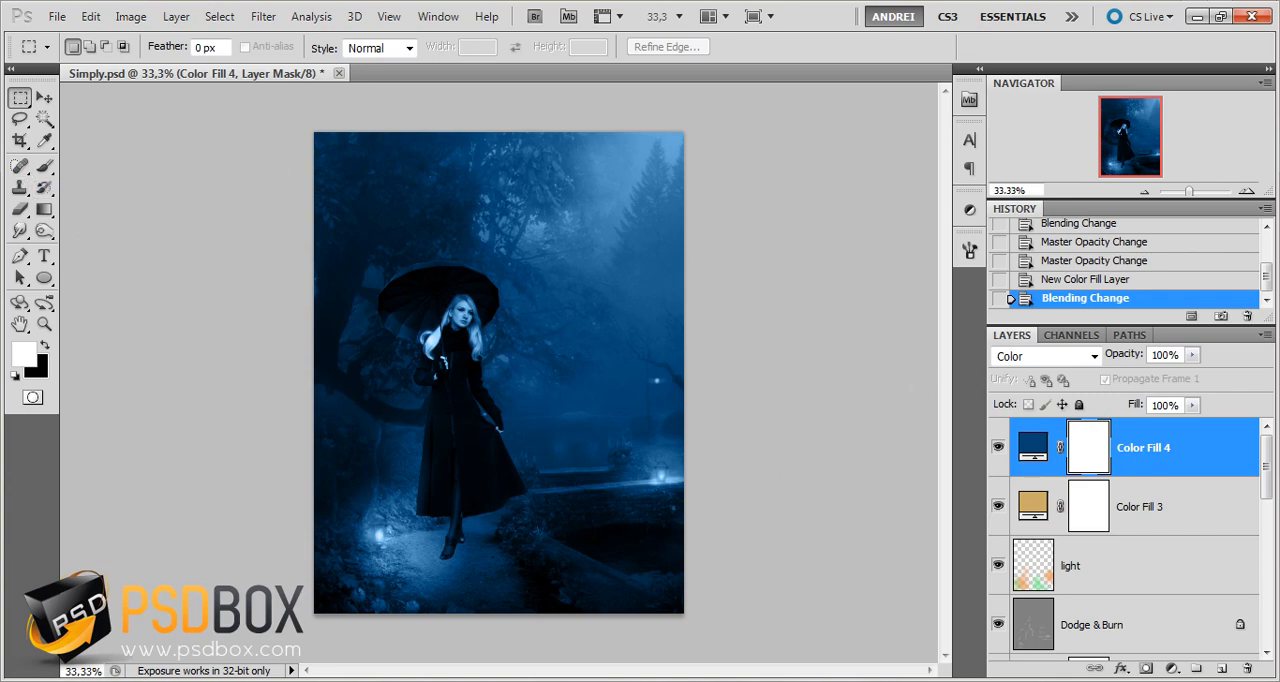
pyautogui.click(52, 172)
pyautogui.rightClick(477, 371)
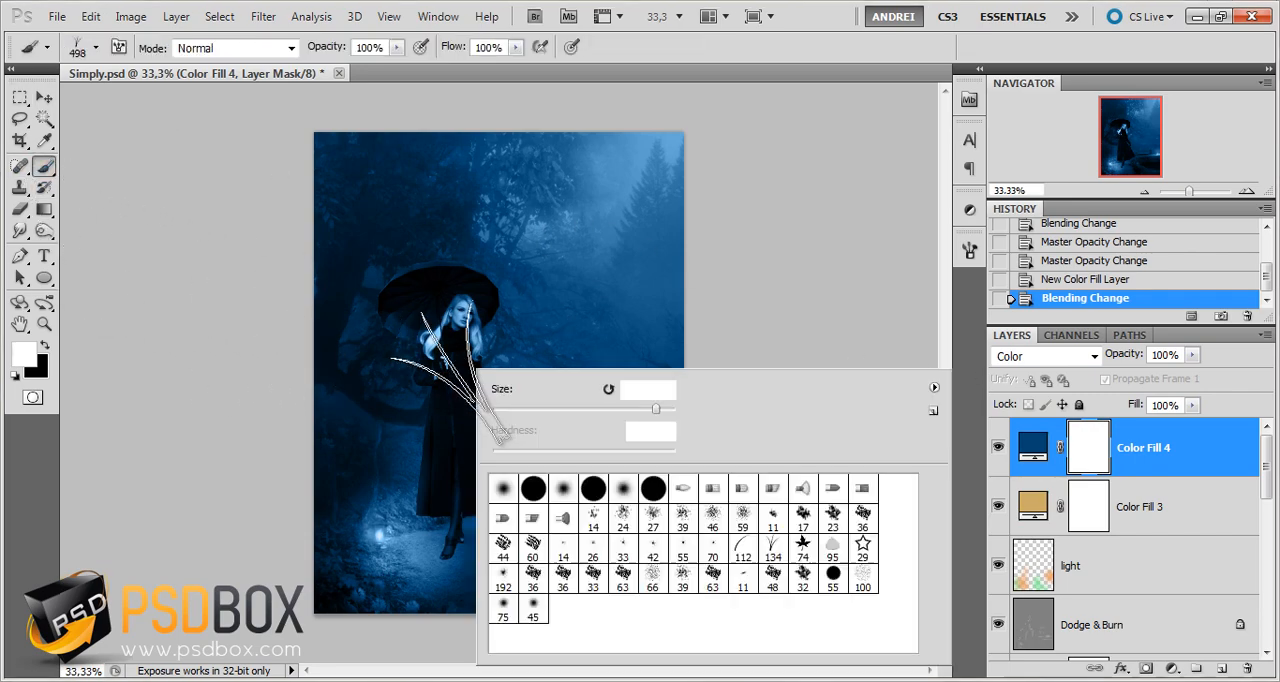
pyautogui.click(505, 488)
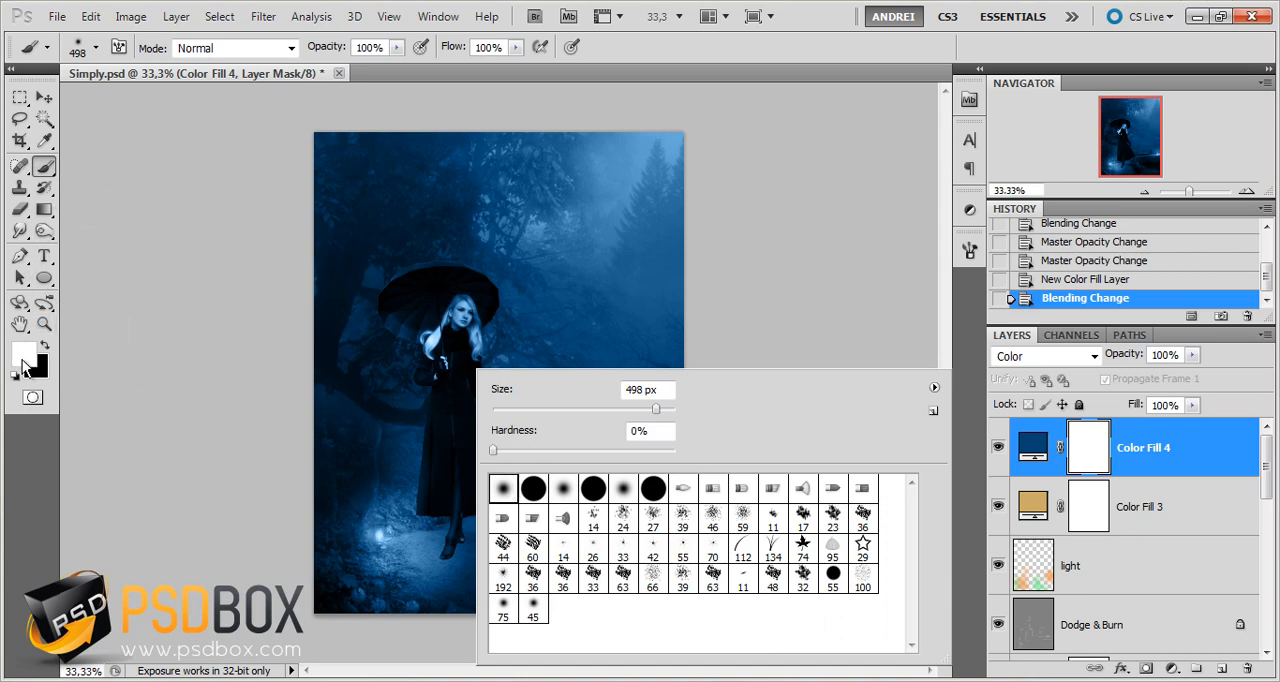
pyautogui.click(630, 58)
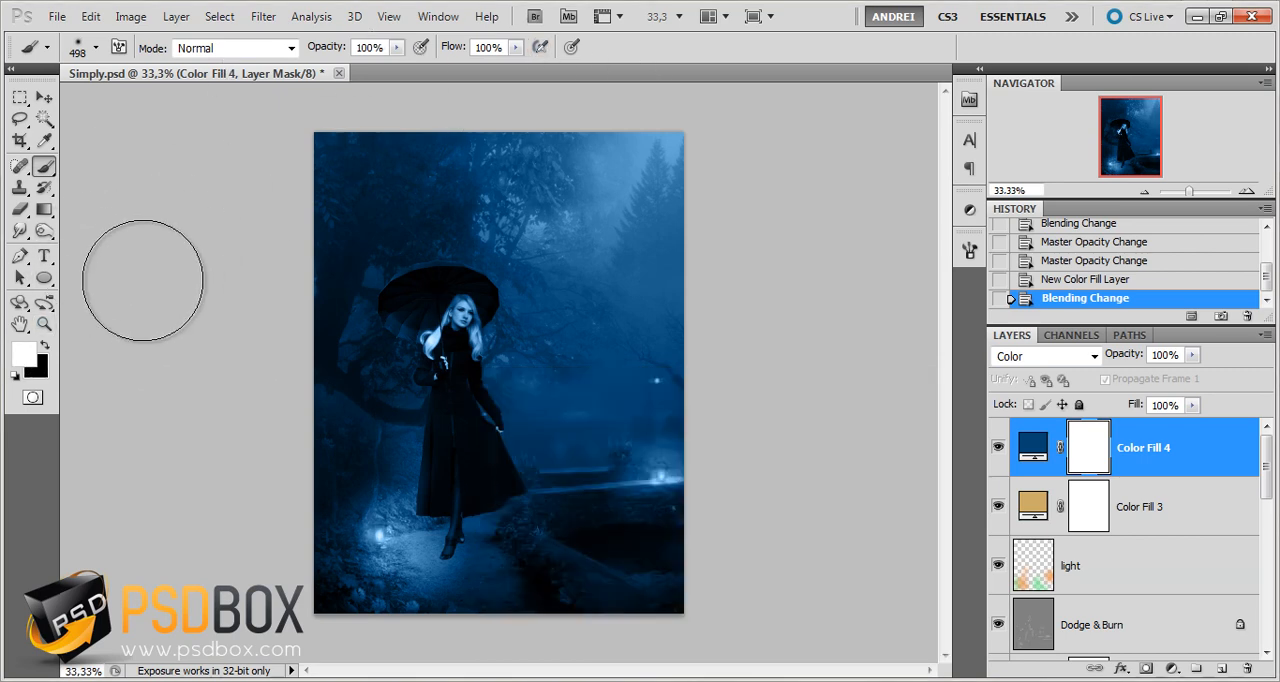
# Set the brush to black at 38% opacity and dab the dark blue fill's mask around the lantern beside the path
pyautogui.click(45, 345)
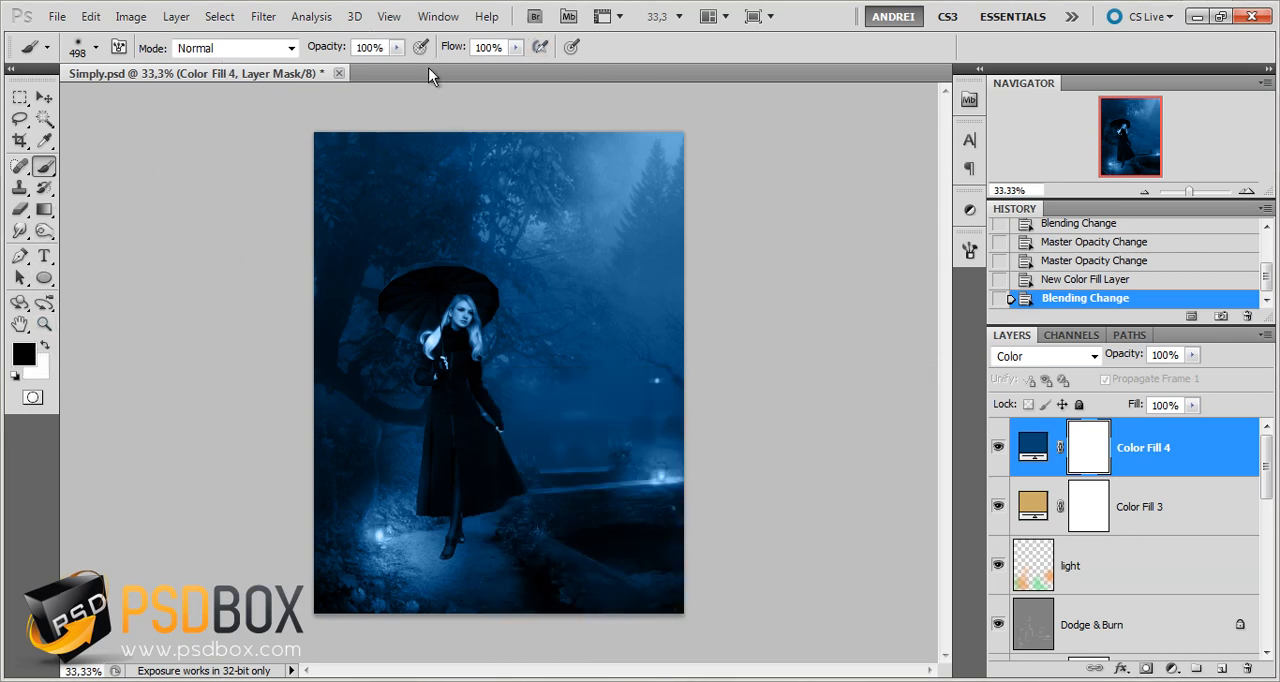
pyautogui.moveTo(403, 48); pyautogui.dragTo(340, 72)
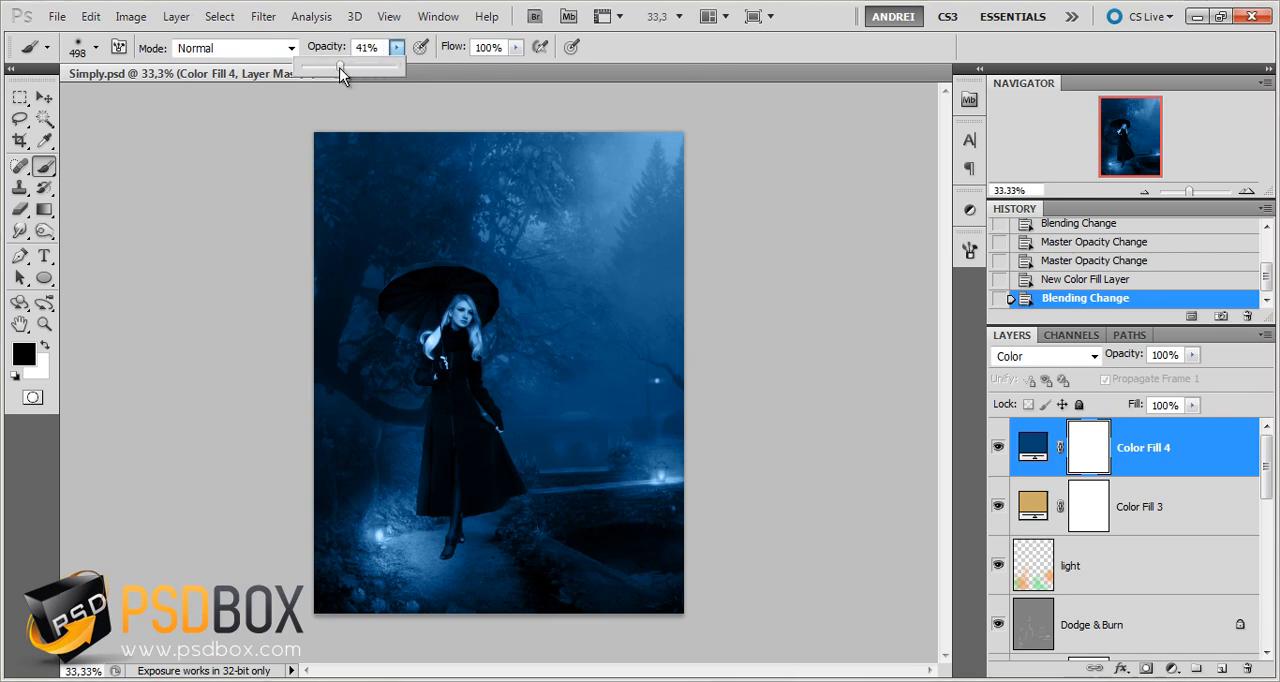
pyautogui.click(1094, 456)
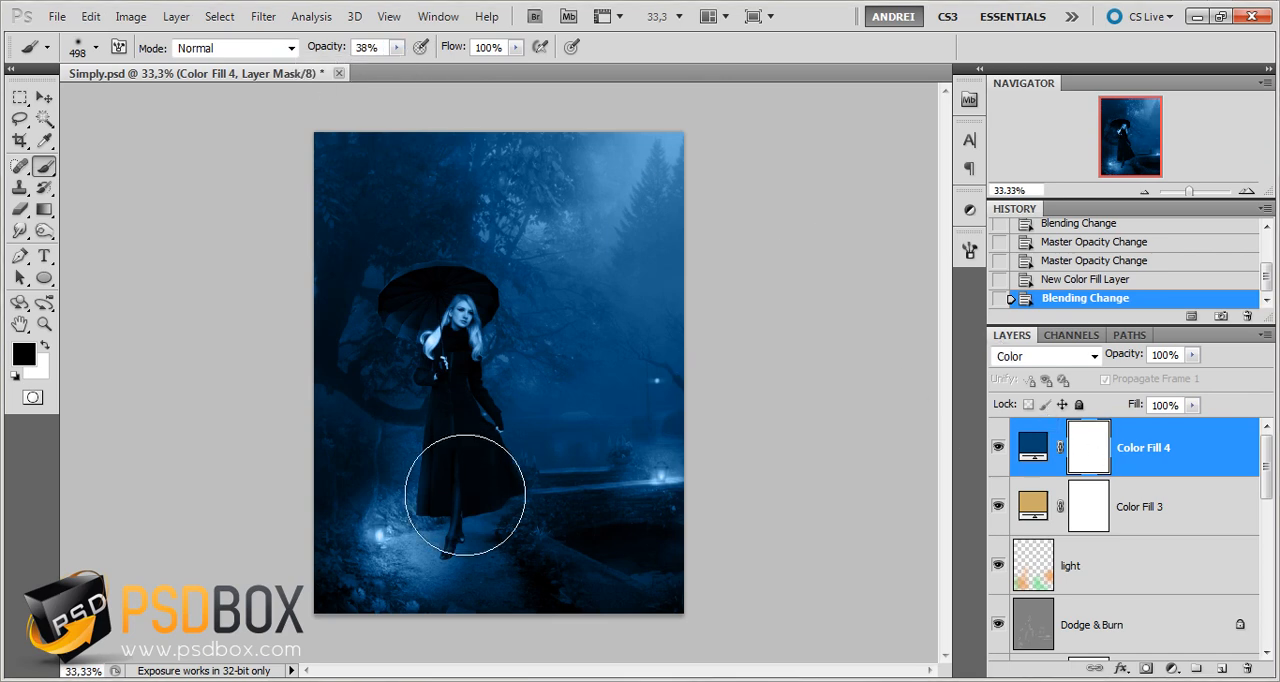
pyautogui.click(394, 529)
pyautogui.moveTo(366, 543)
pyautogui.mouseDown()
pyautogui.moveTo(400, 525)
pyautogui.moveTo(396, 543)
pyautogui.moveTo(421, 556)
pyautogui.moveTo(366, 549)
pyautogui.mouseUp()
pyautogui.click(394, 527)
pyautogui.click(394, 526)
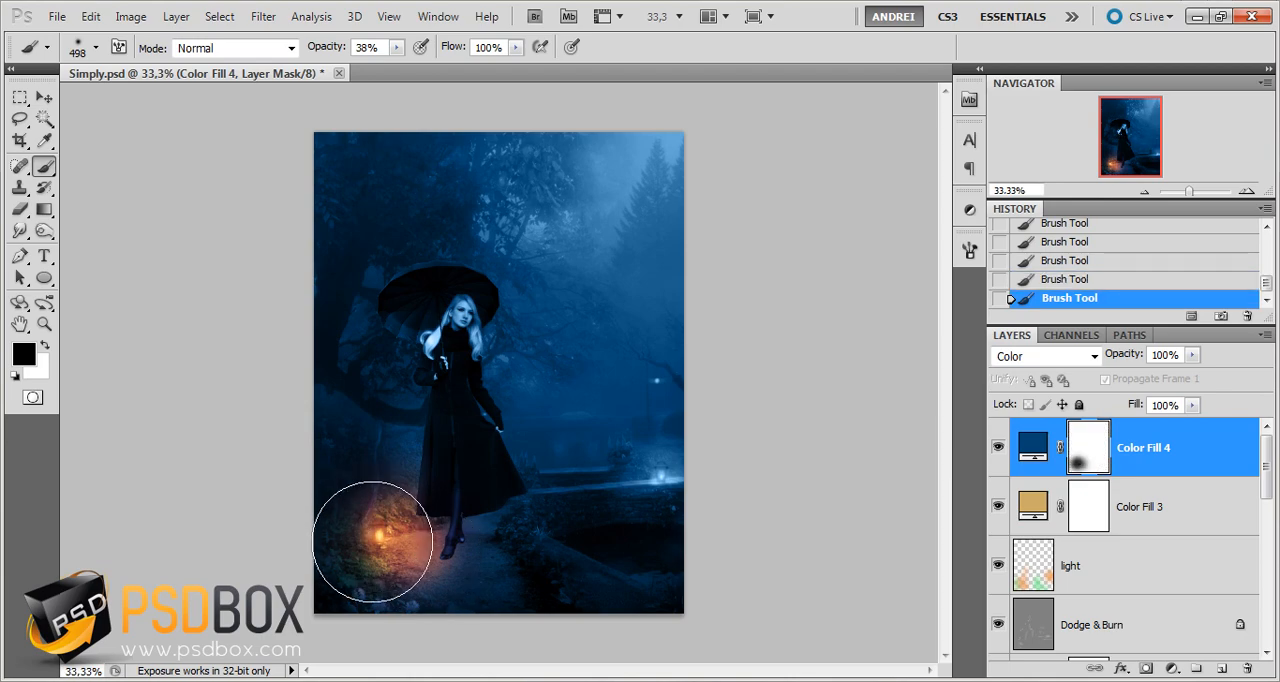
# Enlarge the brush to 960 px and paint the dark blue fill out around the lantern on the stone wall by the water
pyautogui.rightClick(576, 478)
pyautogui.moveTo(760, 419); pyautogui.dragTo(769, 421)
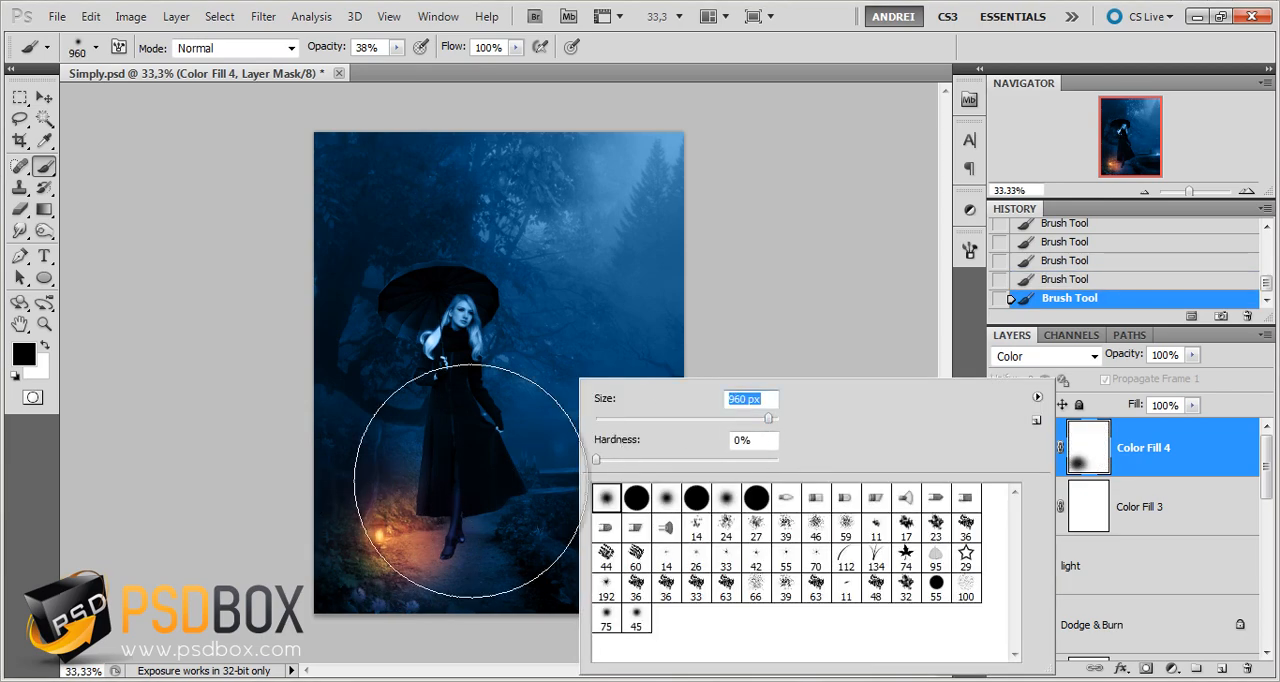
pyautogui.click(357, 523)
pyautogui.click(663, 483)
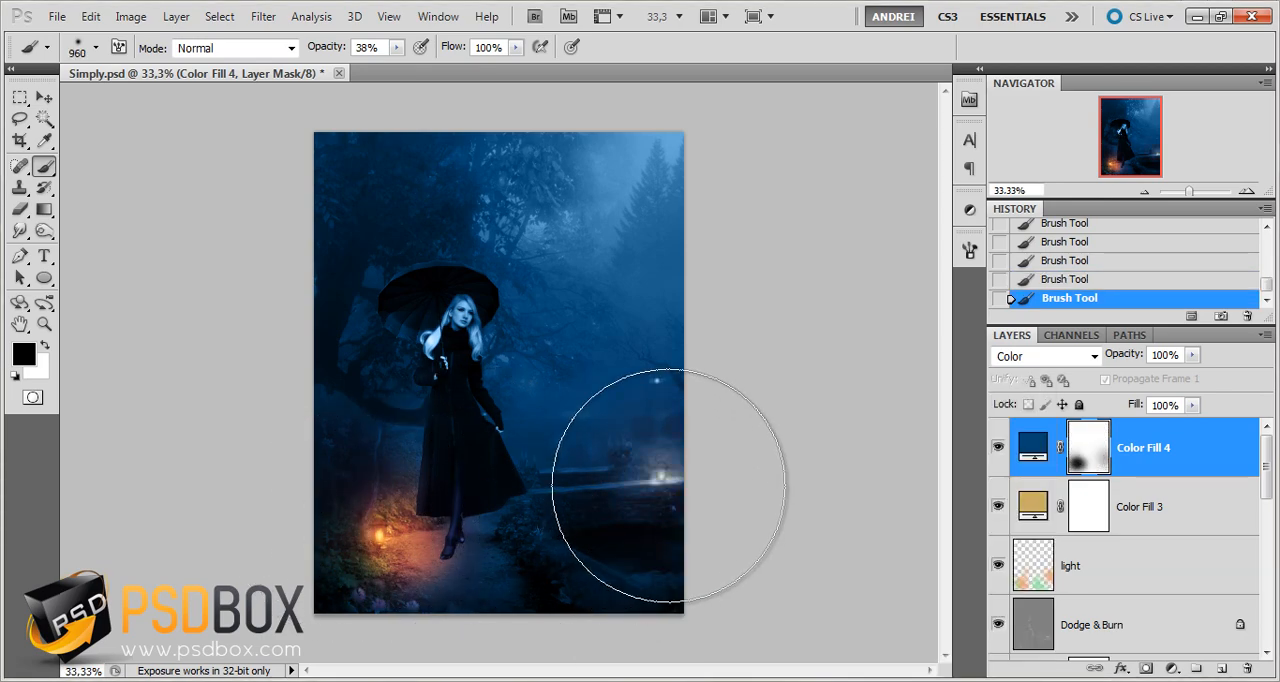
pyautogui.click(664, 486)
pyautogui.click(665, 487)
pyautogui.click(664, 487)
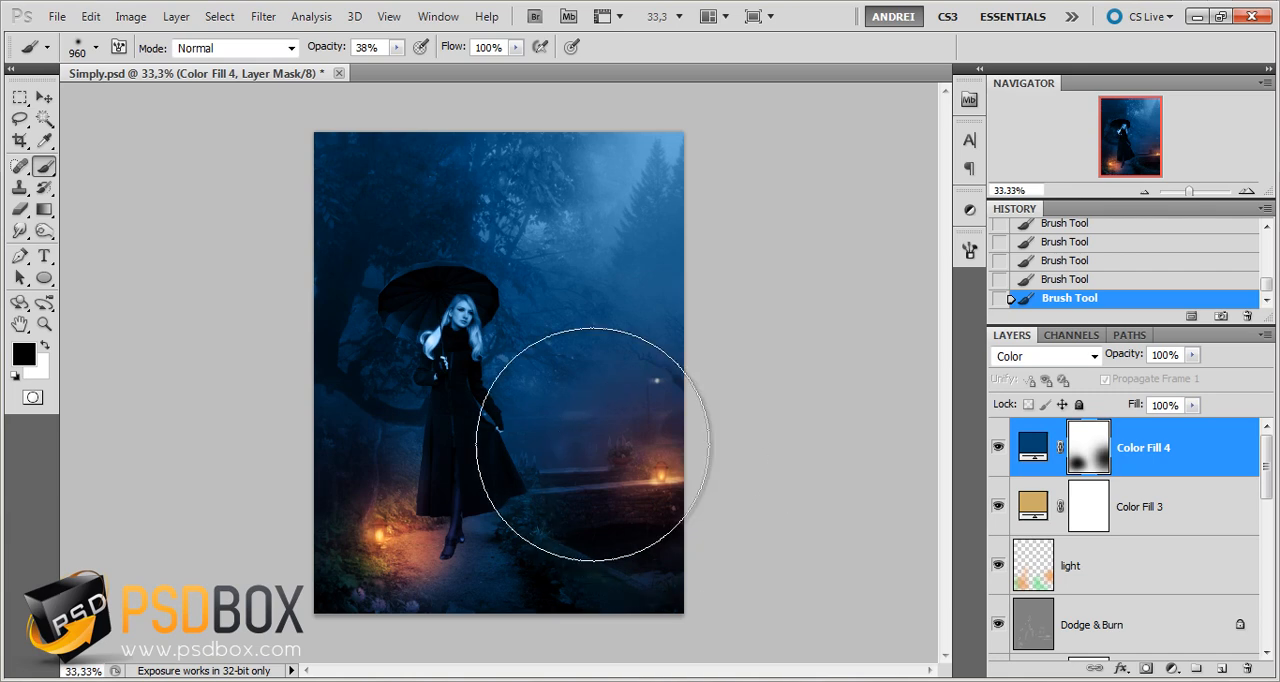
# With a 319 px brush at 66% flow, mask the dark blue fill off the woman and compare the image with the layer hidden and shown
pyautogui.press('[')
pyautogui.press('[')
pyautogui.press('[')
pyautogui.press('[')
pyautogui.press('[')
pyautogui.press('[')
pyautogui.press('[')
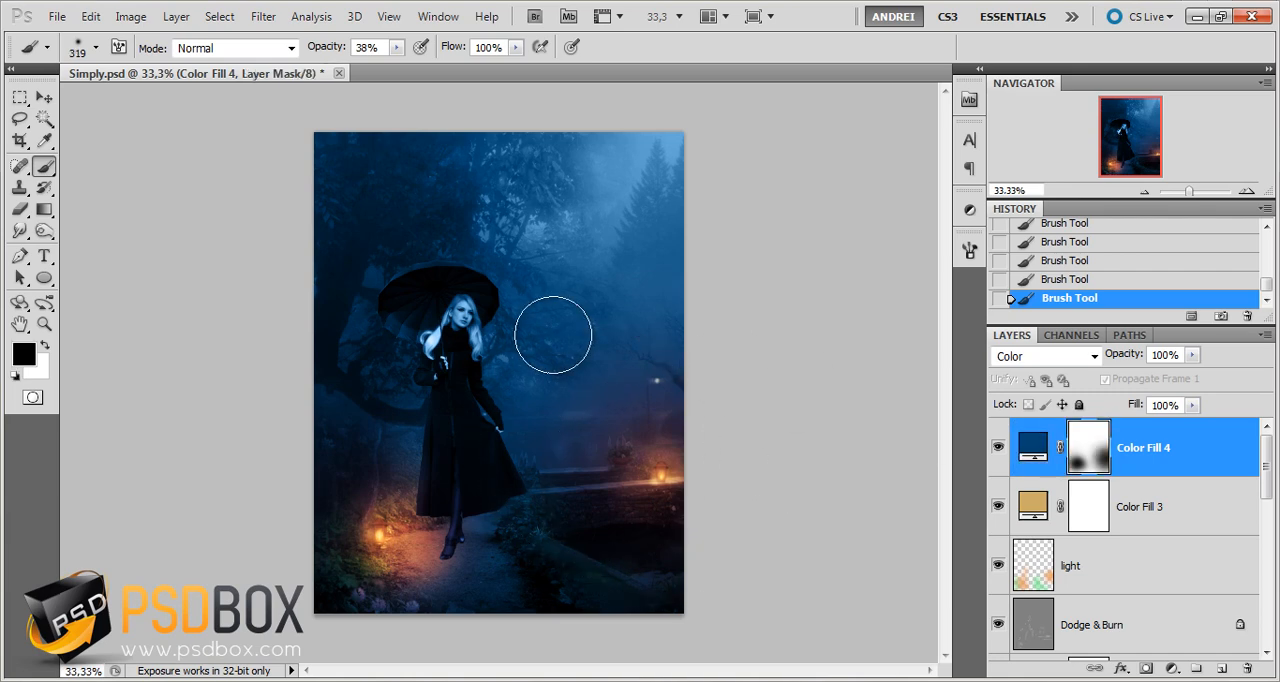
pyautogui.click(514, 50)
pyautogui.moveTo(484, 75); pyautogui.dragTo(483, 75)
pyautogui.click(450, 328)
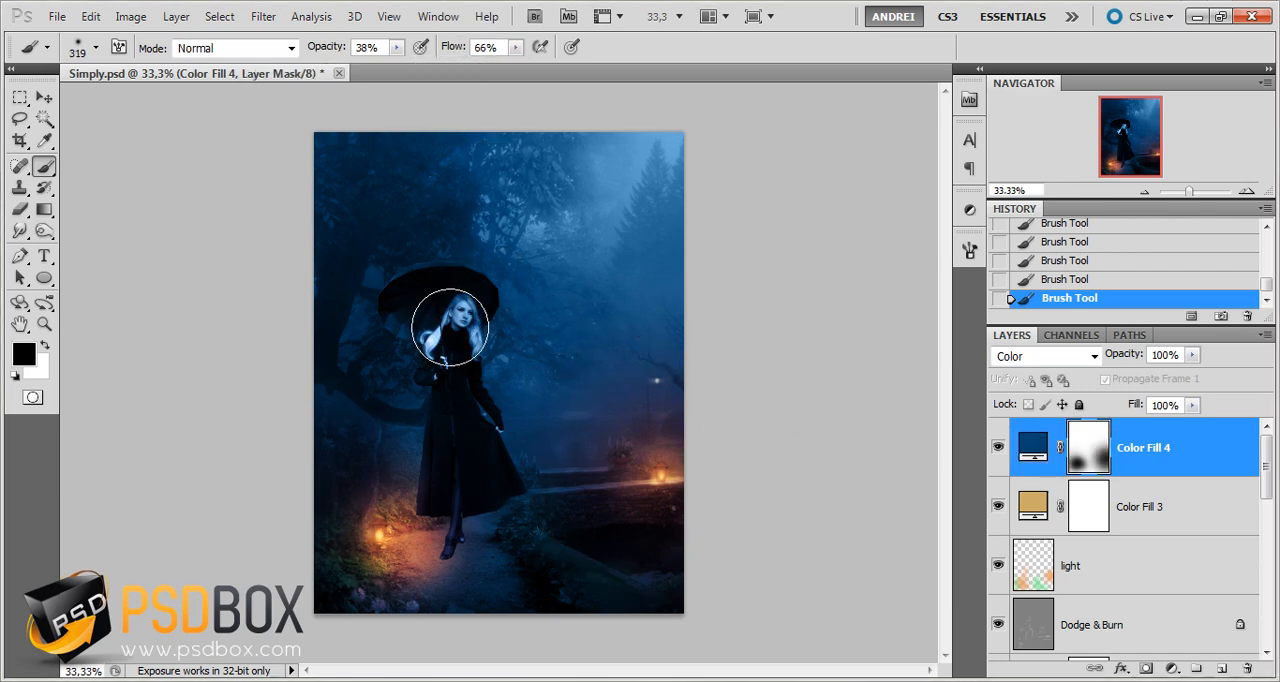
pyautogui.click(463, 317)
pyautogui.click(467, 312)
pyautogui.moveTo(460, 319); pyautogui.dragTo(432, 337)
pyautogui.moveTo(427, 395)
pyautogui.mouseDown()
pyautogui.moveTo(443, 371)
pyautogui.moveTo(449, 523)
pyautogui.moveTo(529, 580)
pyautogui.moveTo(518, 543)
pyautogui.mouseUp()
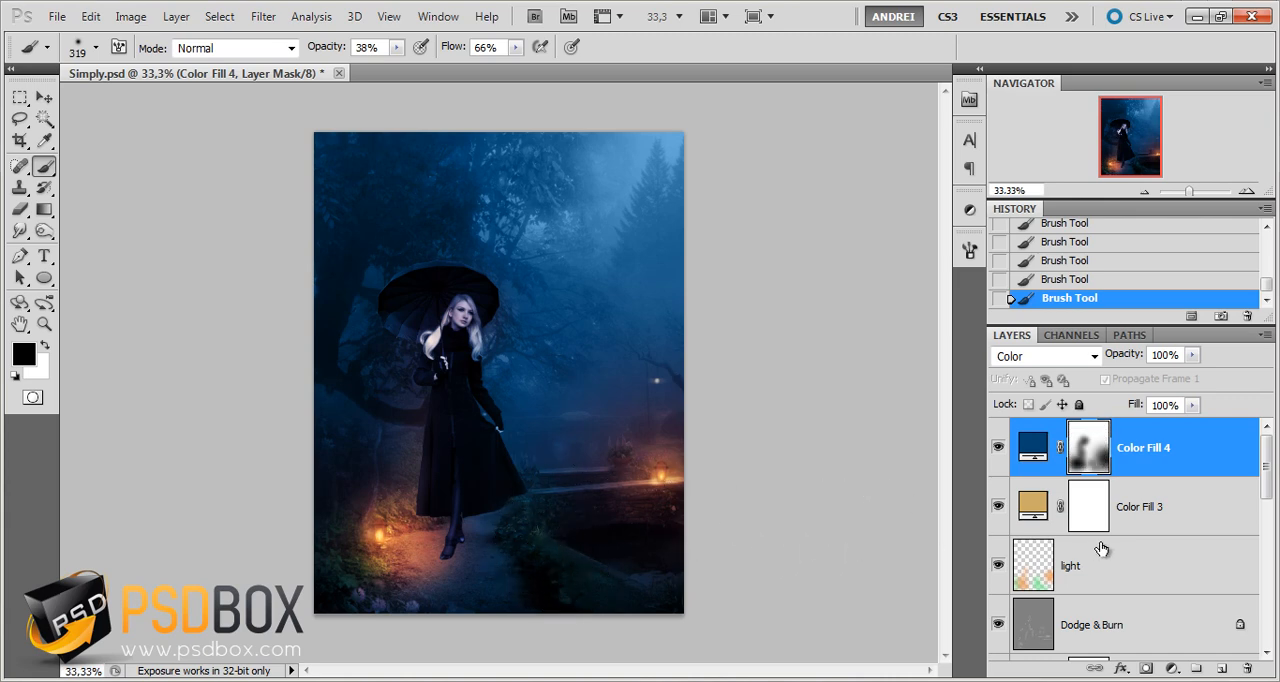
pyautogui.click(997, 448)
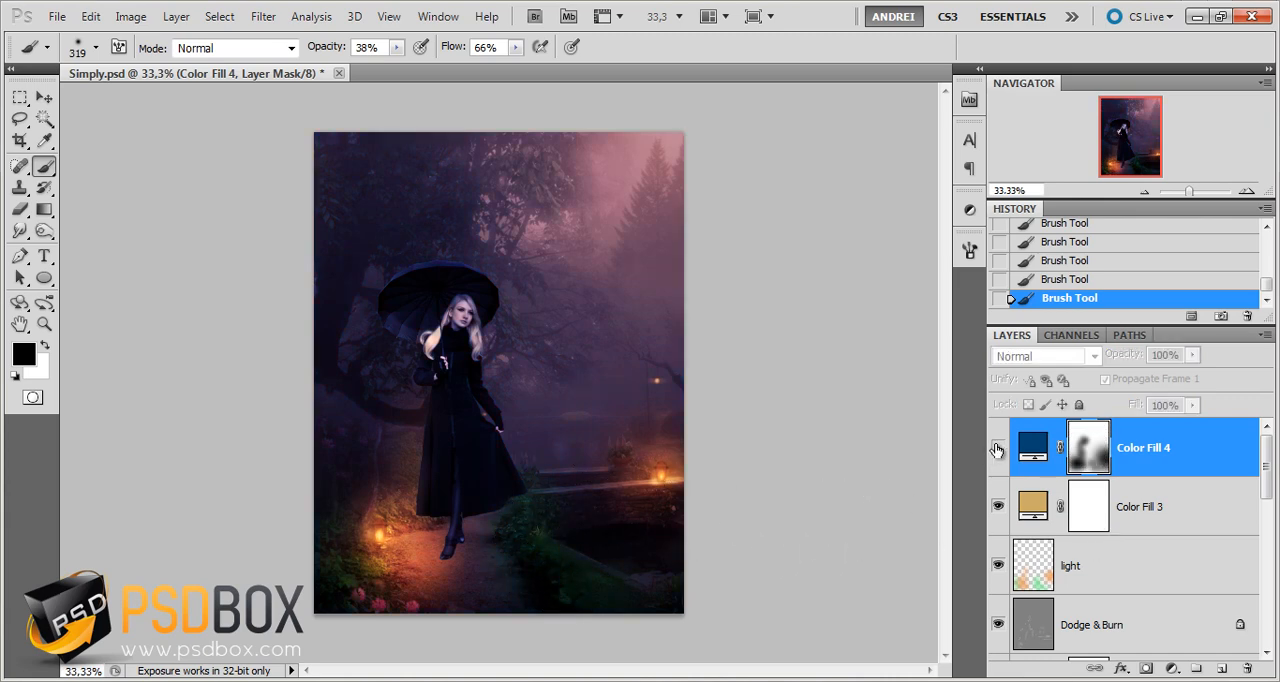
pyautogui.click(997, 448)
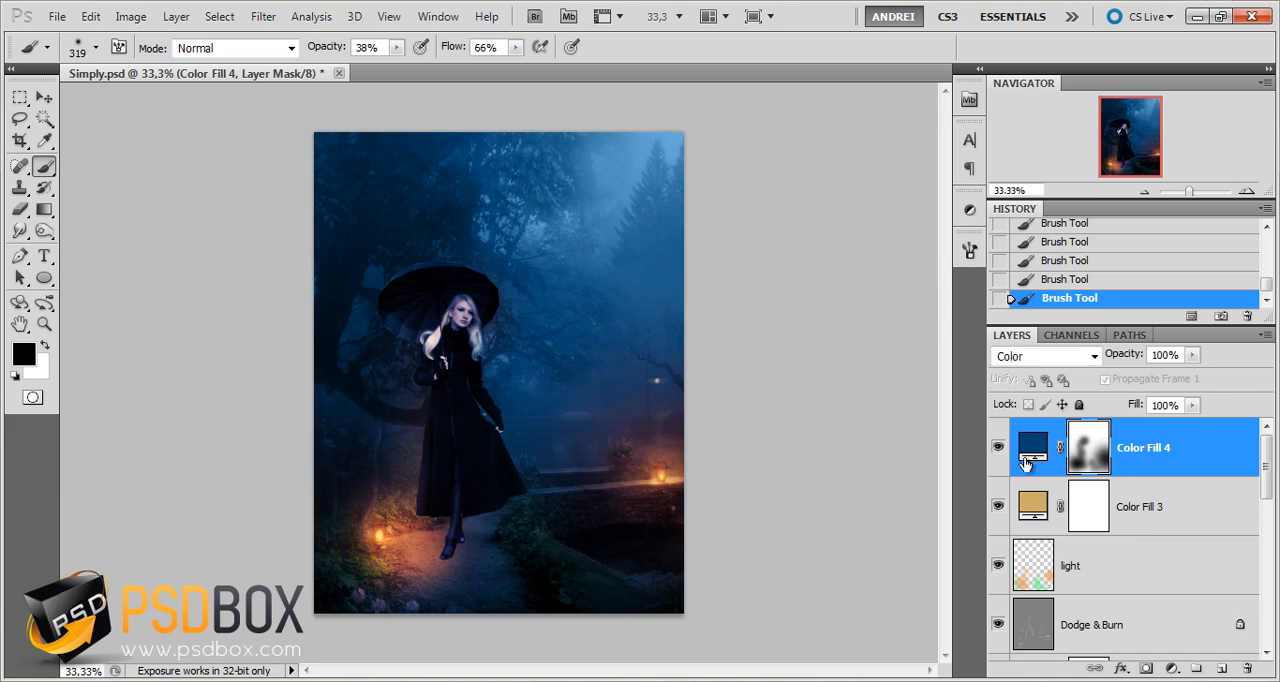
# Add a new empty layer above the dark blue fill layer and name it rain
pyautogui.click(1030, 460)
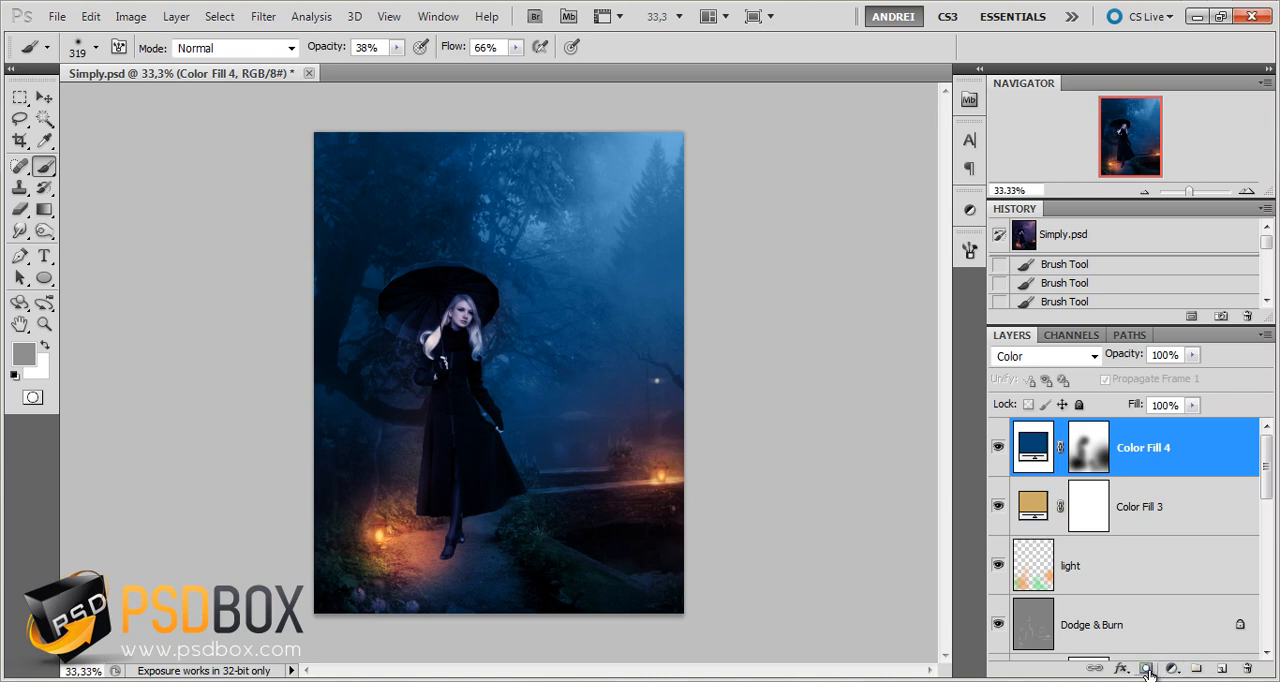
pyautogui.hotkey('ctrl', 'shift', 'alt', 'n')
pyautogui.doubleClick(1080, 448)
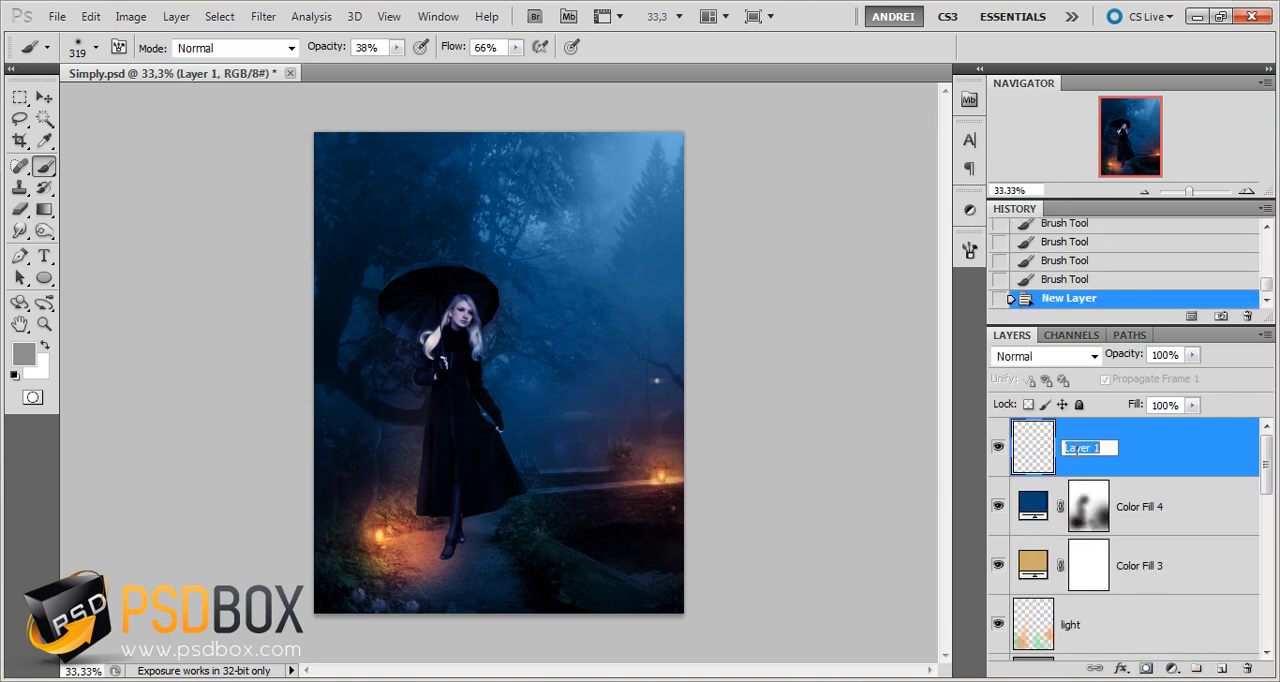
pyautogui.write('rain')
pyautogui.press('Return')
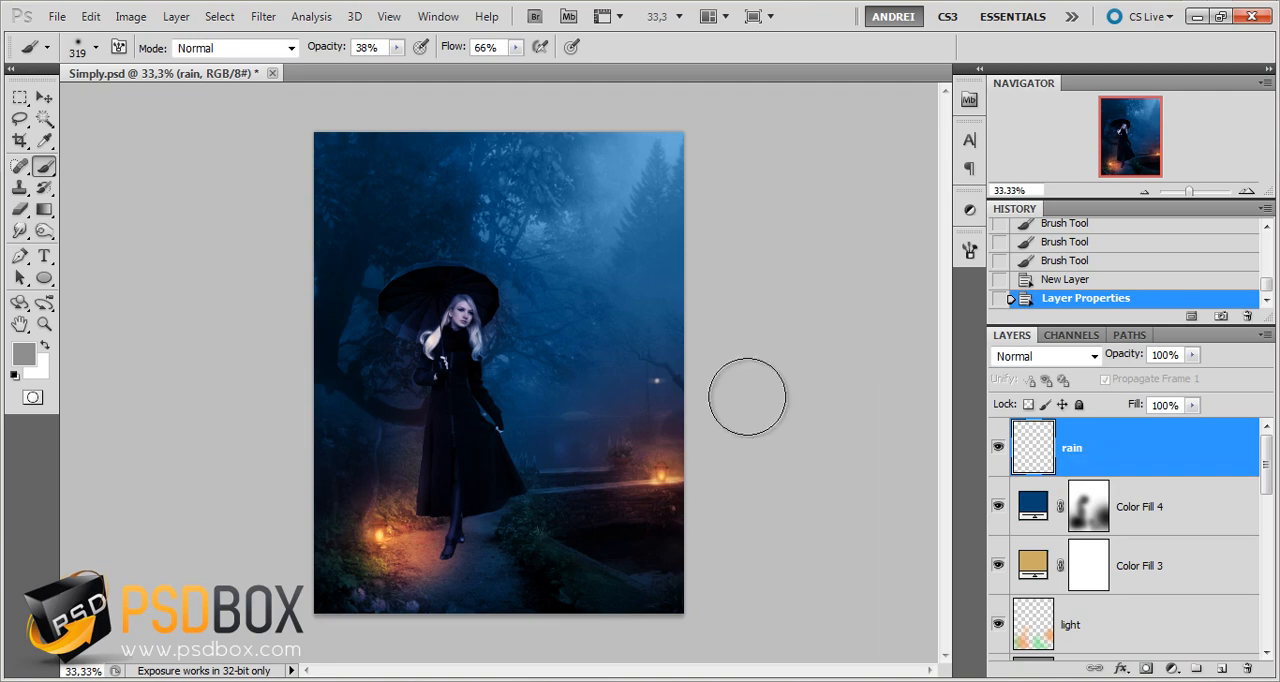
# Start replacing the brush set and select the file rain_brushes_by_neveryph_stock-d1riaof in the brushes folder
pyautogui.rightClick(500, 327)
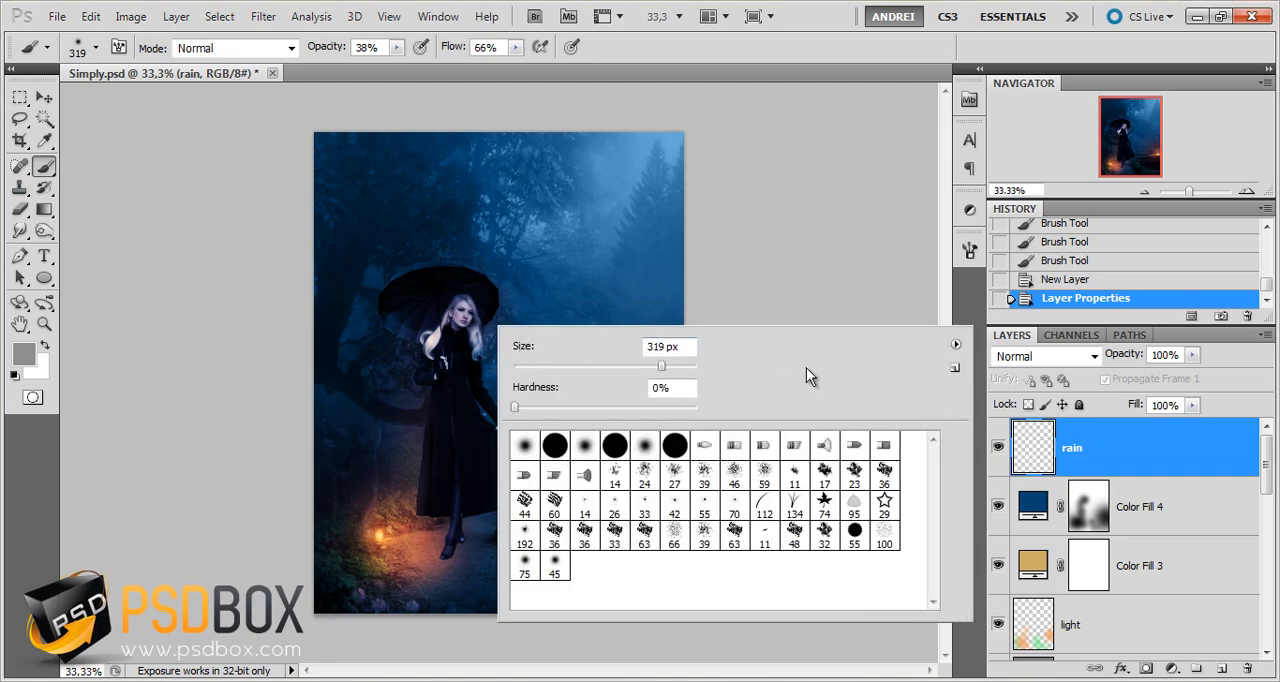
pyautogui.click(955, 346)
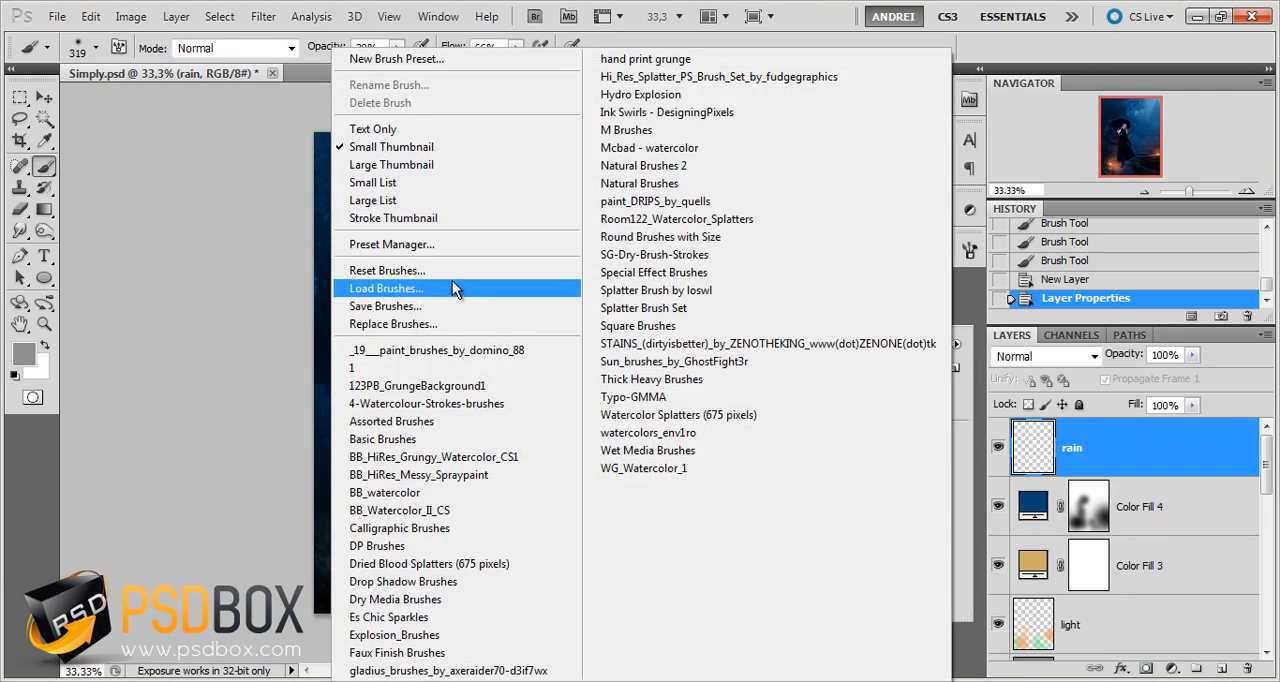
pyautogui.click(399, 326)
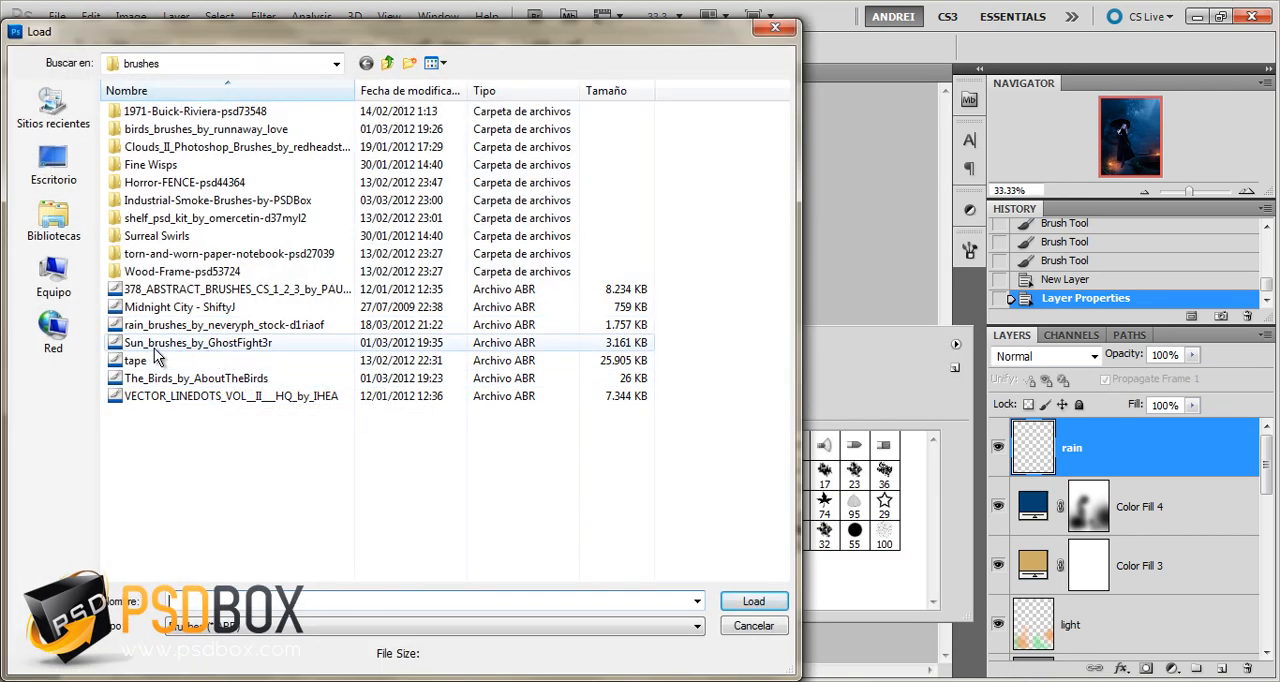
pyautogui.click(151, 325)
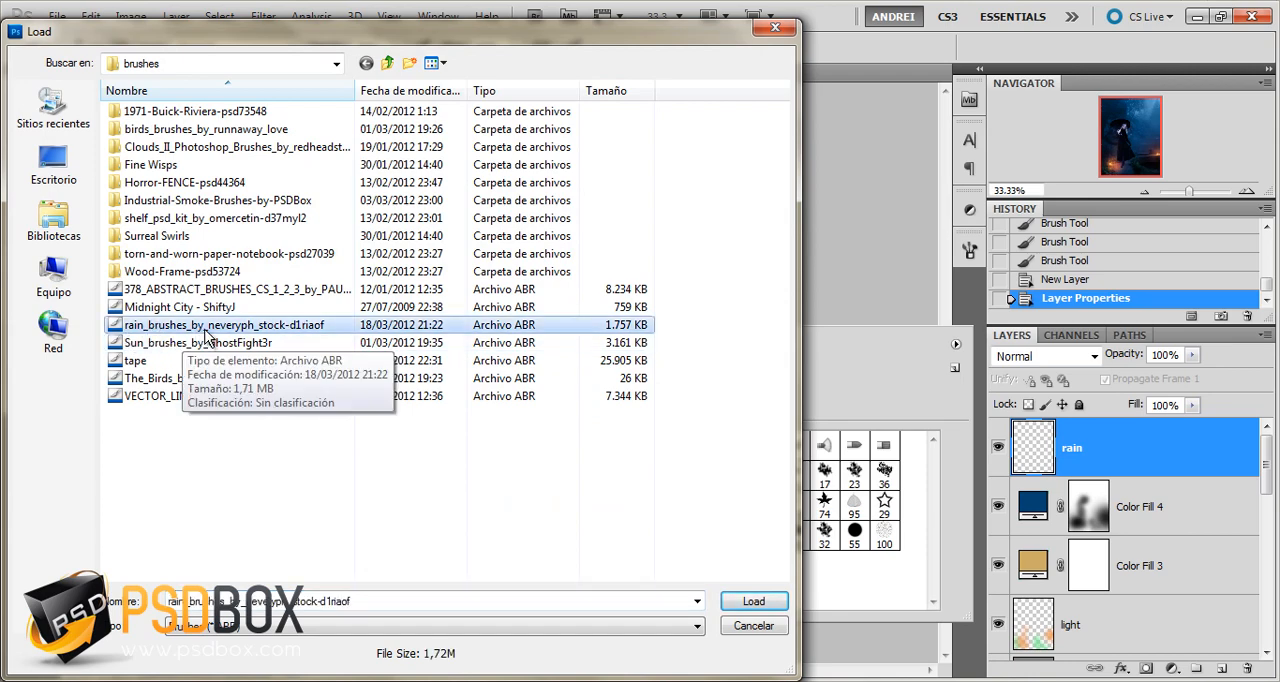
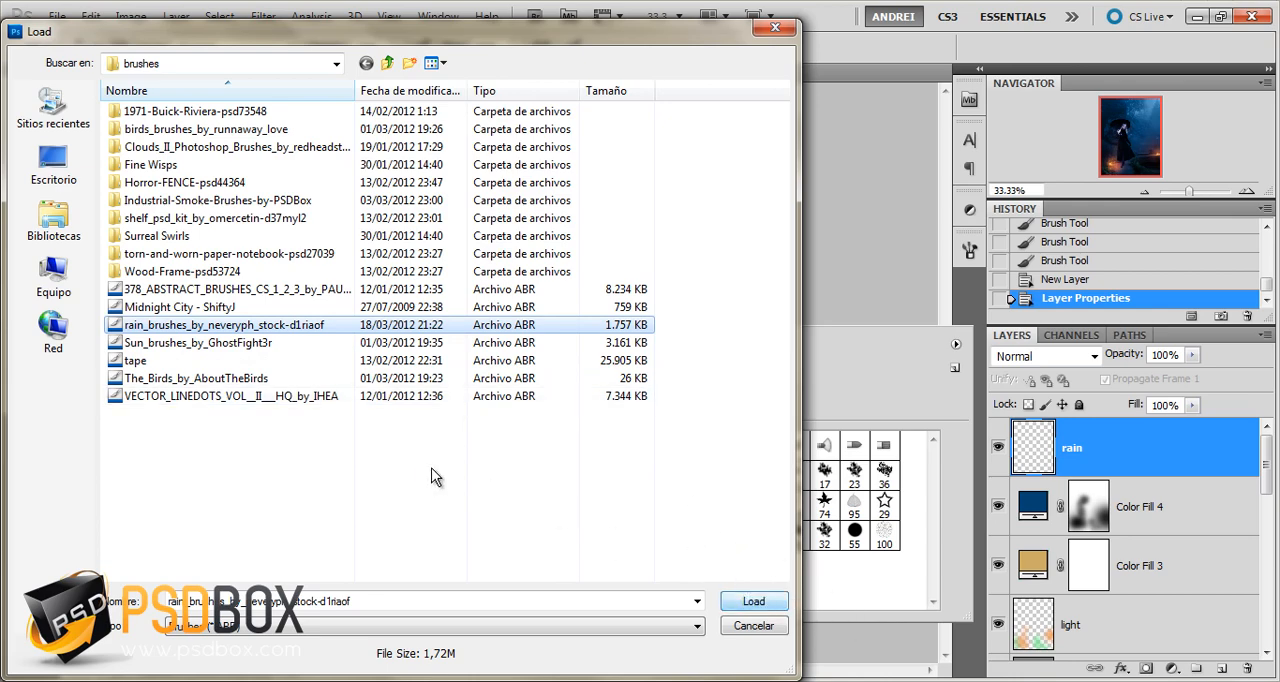
# Load the selected rain brush file as the brush set and undo the trial rain stroke on the rain layer
pyautogui.click(755, 604)
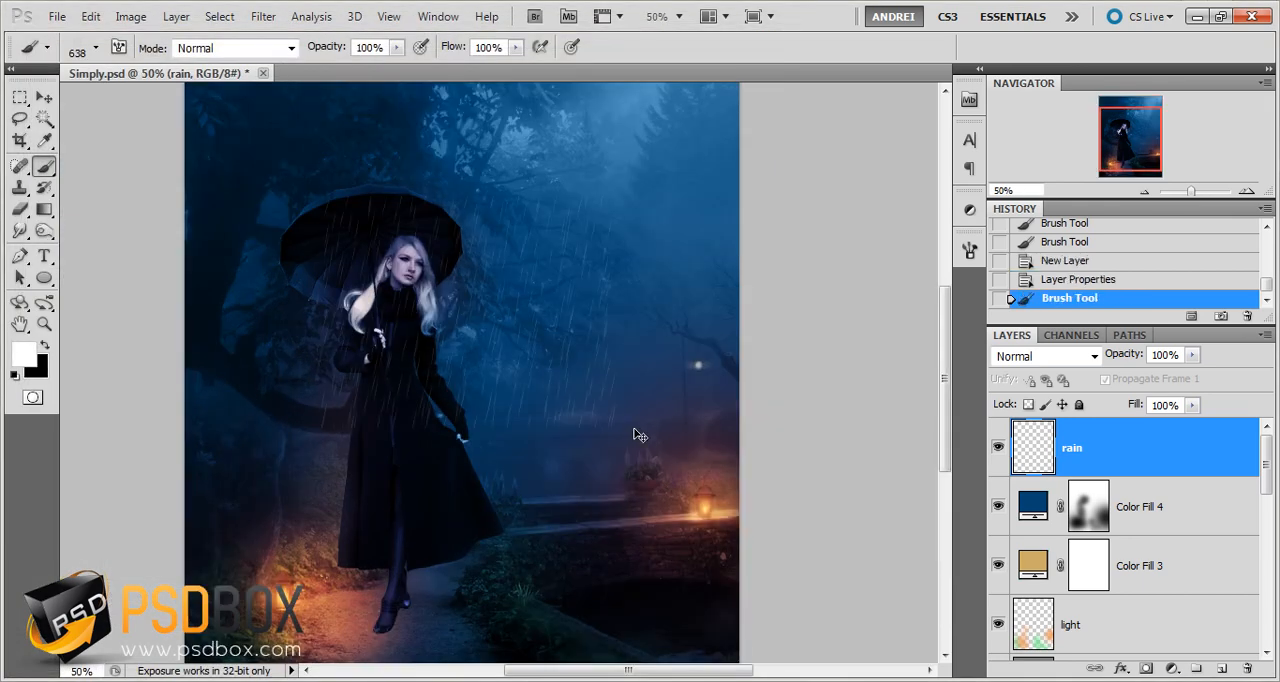
pyautogui.hotkey('ctrl', 'z')
pyautogui.rightClick(640, 435)
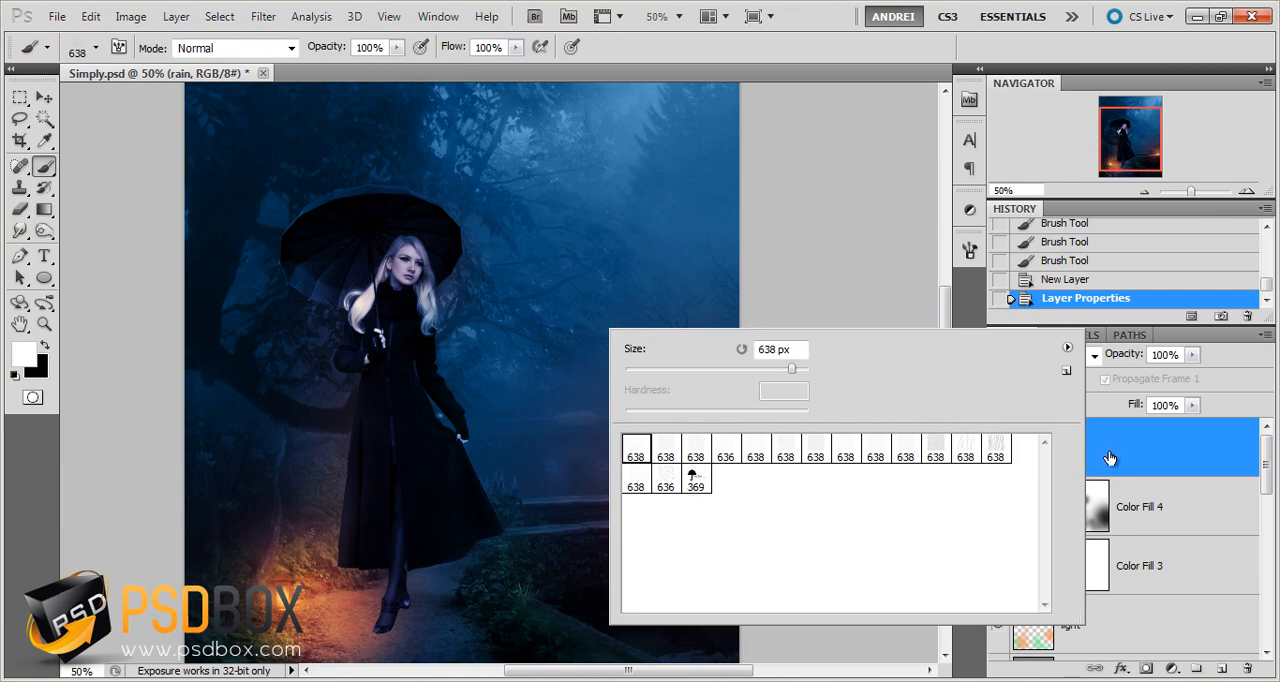
pyautogui.click(1175, 455)
# Set the spacing of the rain brush tip to 100%
pyautogui.click(970, 253)
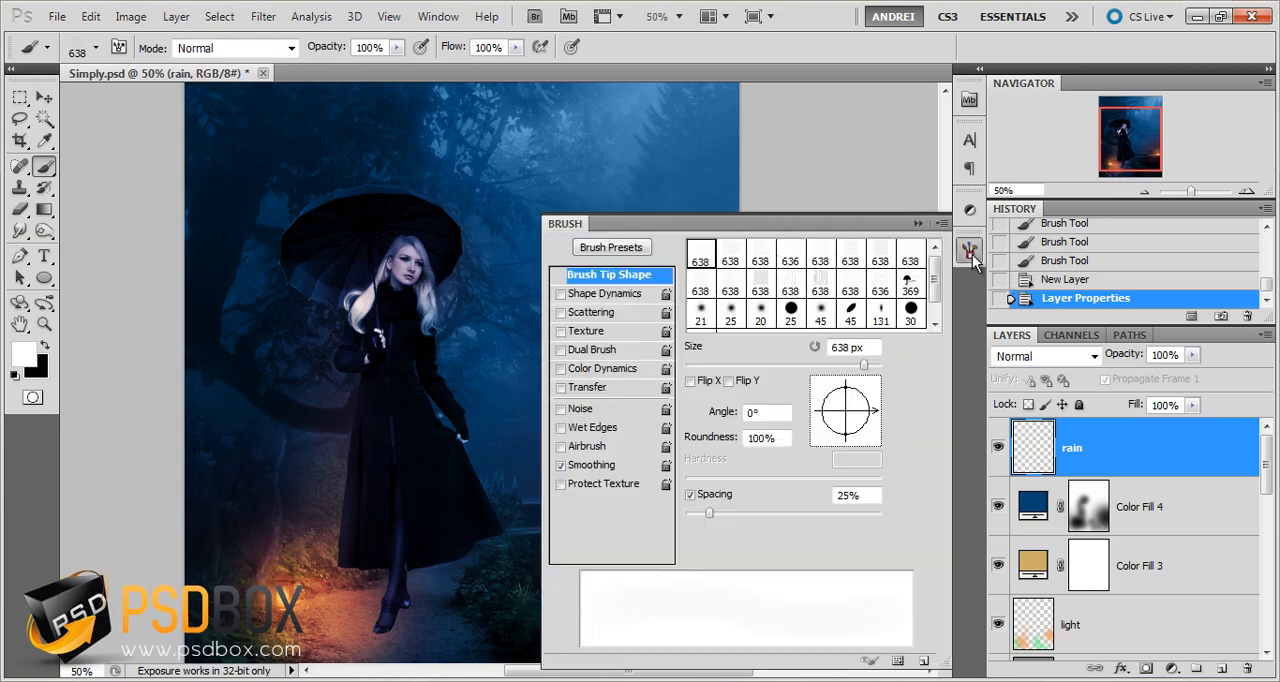
pyautogui.doubleClick(845, 495)
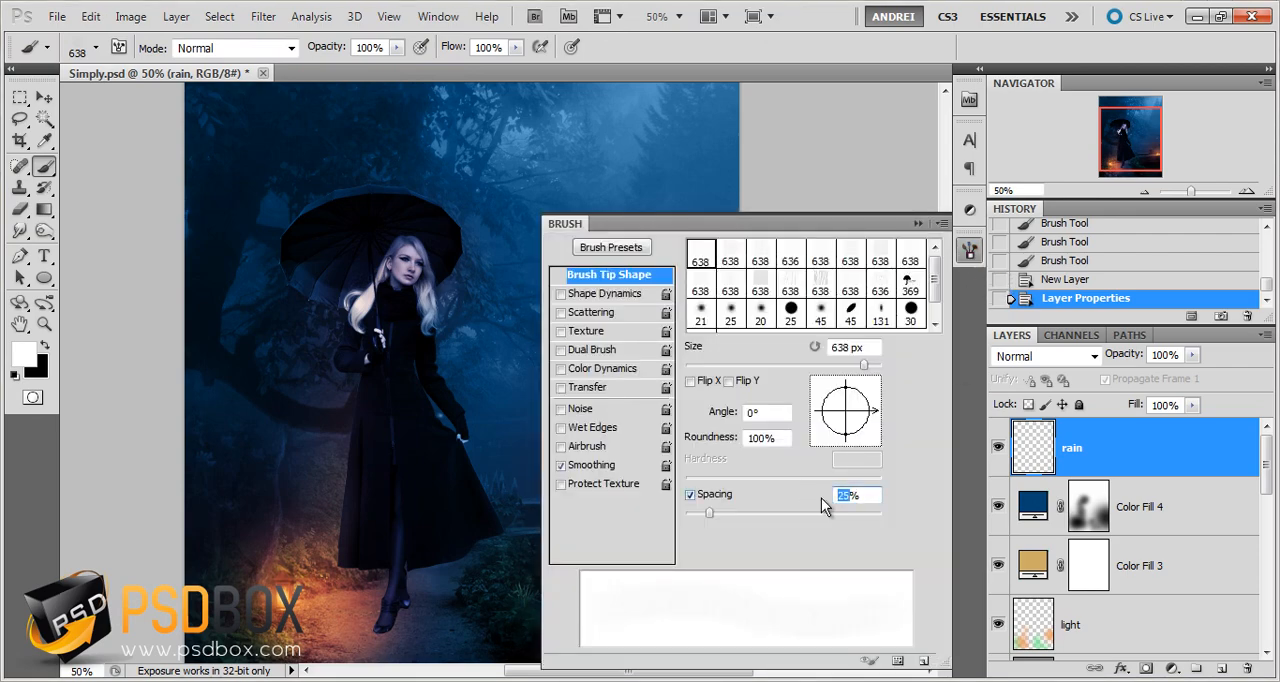
pyautogui.write('100')
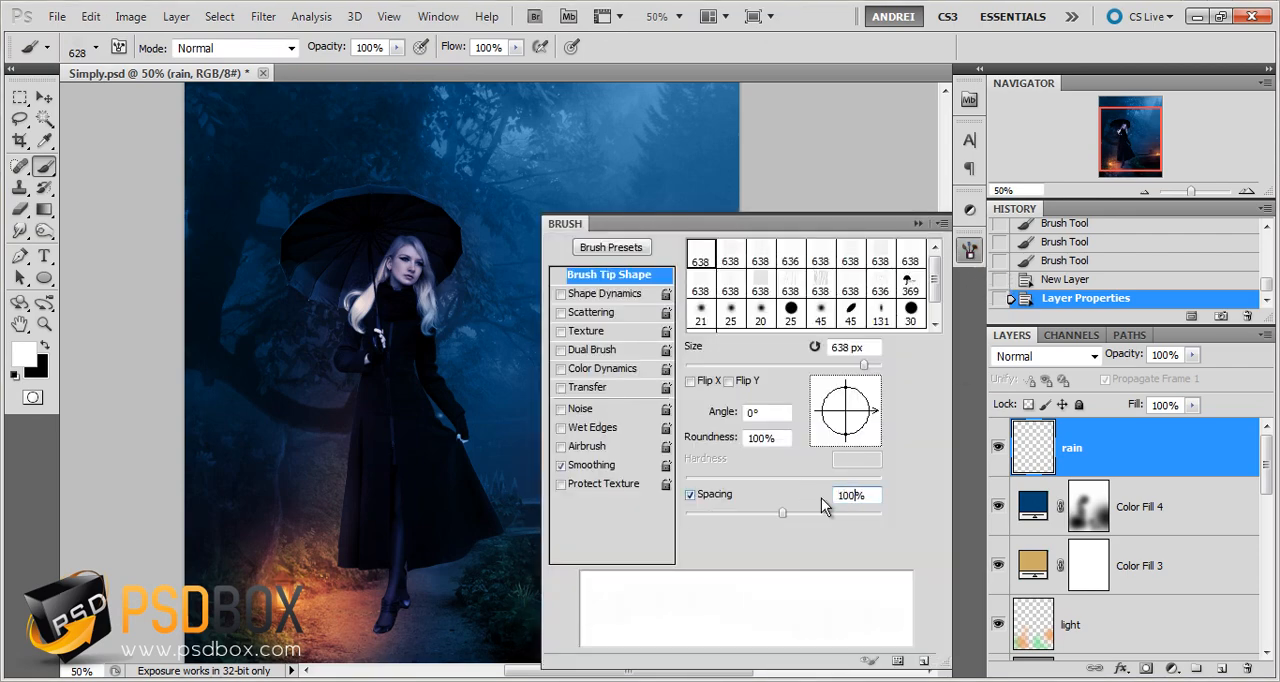
pyautogui.click(917, 223)
# Paint white rain over the whole image on the rain layer with the 628 px rain brush
pyautogui.scroll(-1, 538, 274)
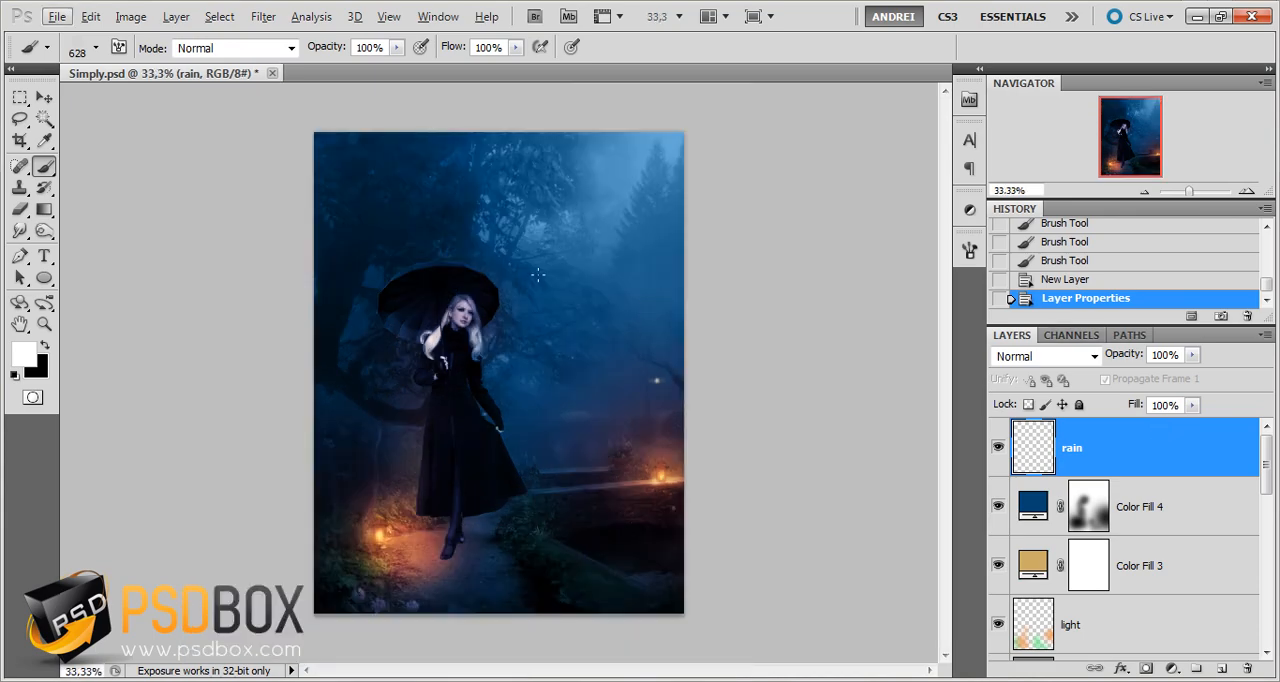
pyautogui.moveTo(354, 147); pyautogui.dragTo(341, 361)
pyautogui.moveTo(576, 29); pyautogui.dragTo(596, 87)
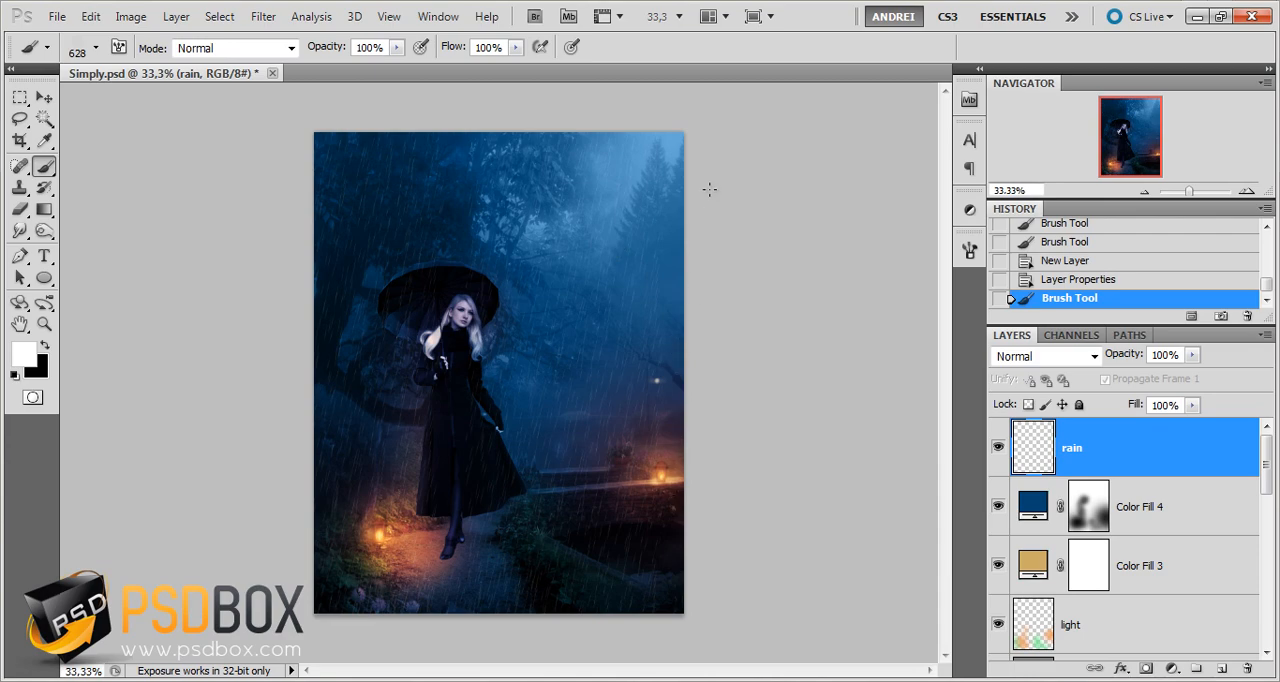
pyautogui.moveTo(746, 617); pyautogui.dragTo(757, 678)
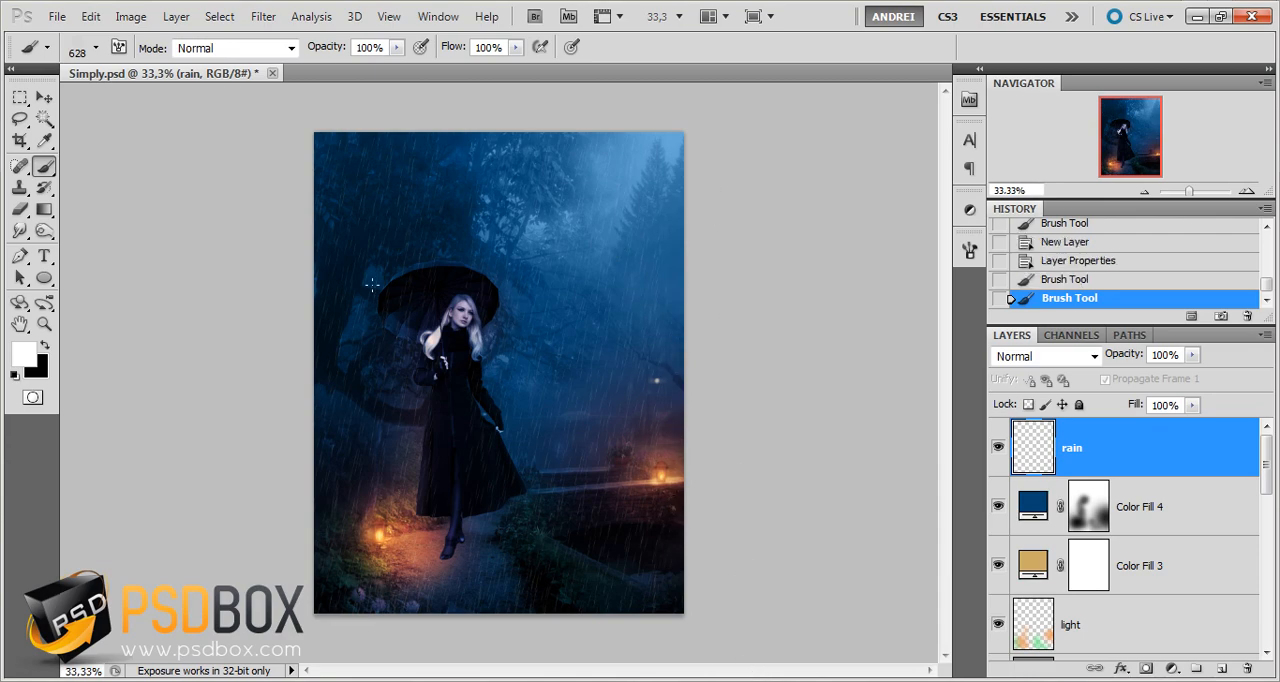
# Set the rain layer's blend mode to Soft Light and duplicate the layer
pyautogui.scroll(1, 416, 163)
pyautogui.scroll(-1, 429, 176)
pyautogui.scroll(1, 560, 190)
pyautogui.click(1005, 358)
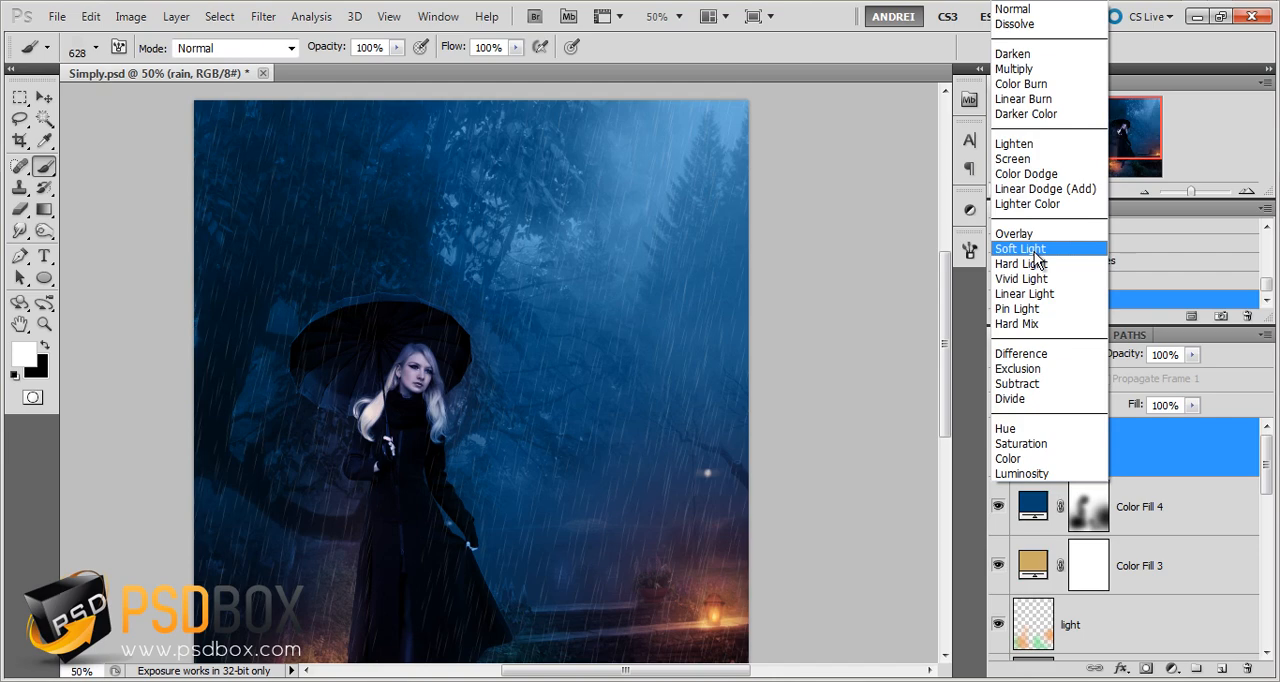
pyautogui.click(1037, 258)
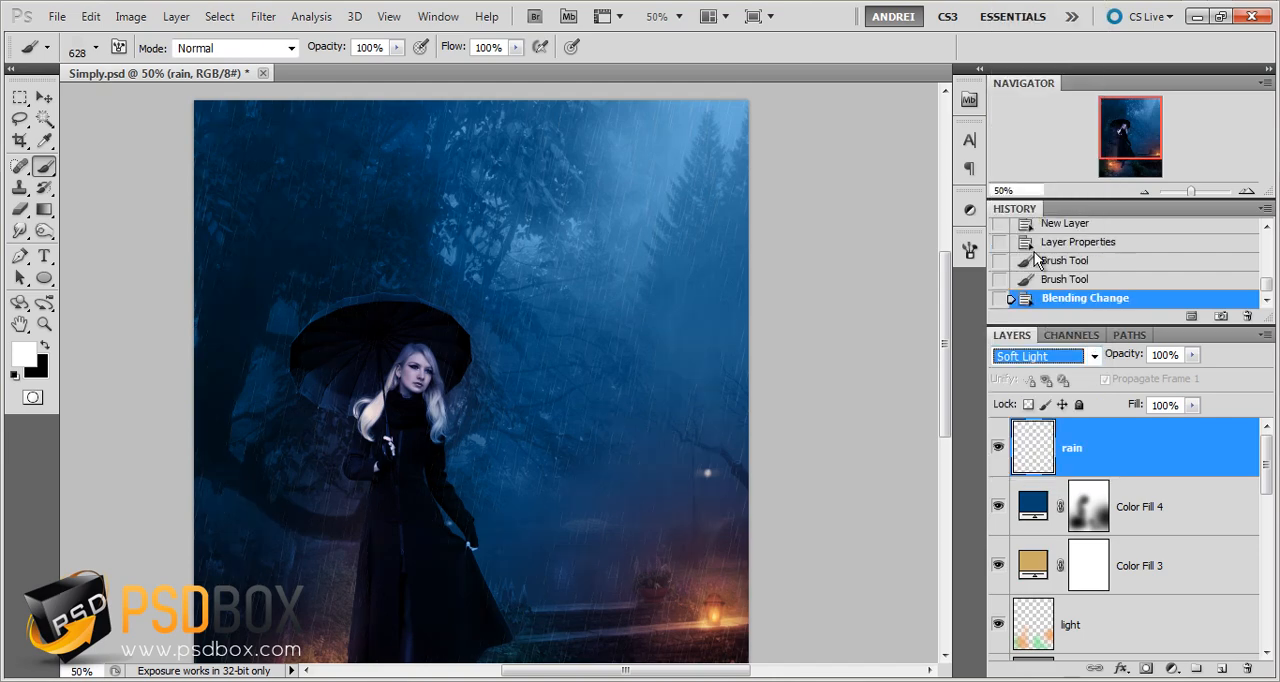
pyautogui.click(1133, 404)
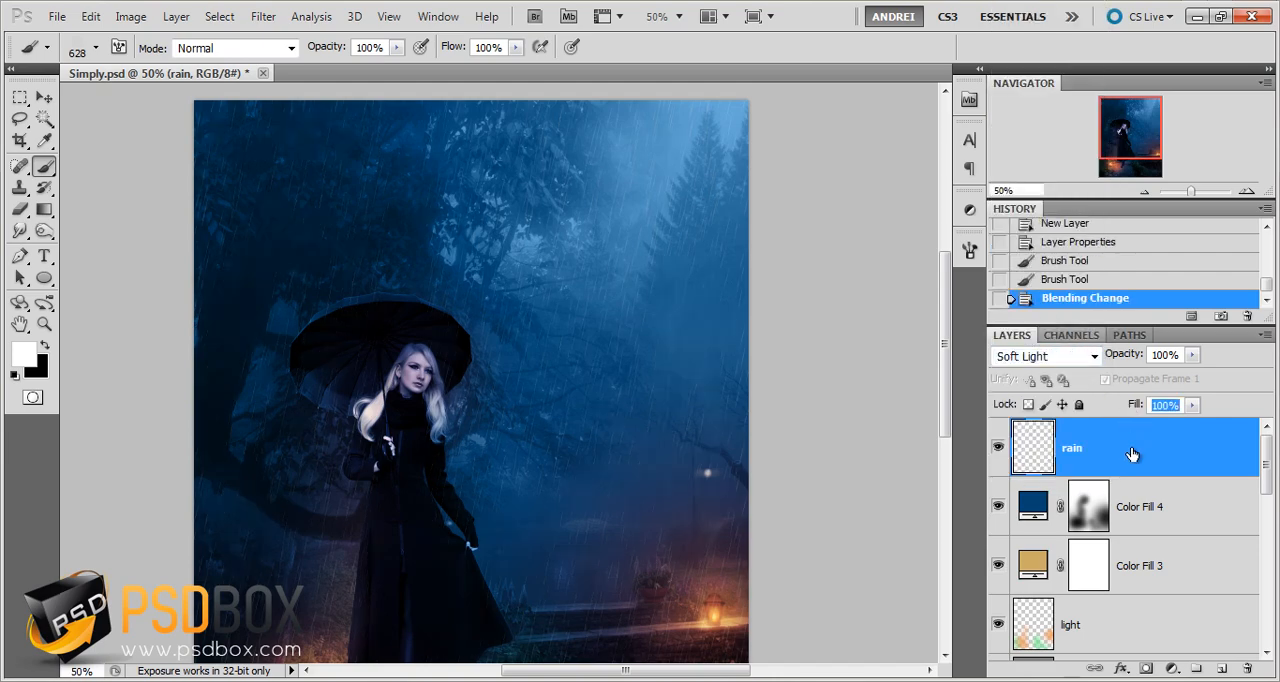
pyautogui.hotkey('ctrl', 'j')
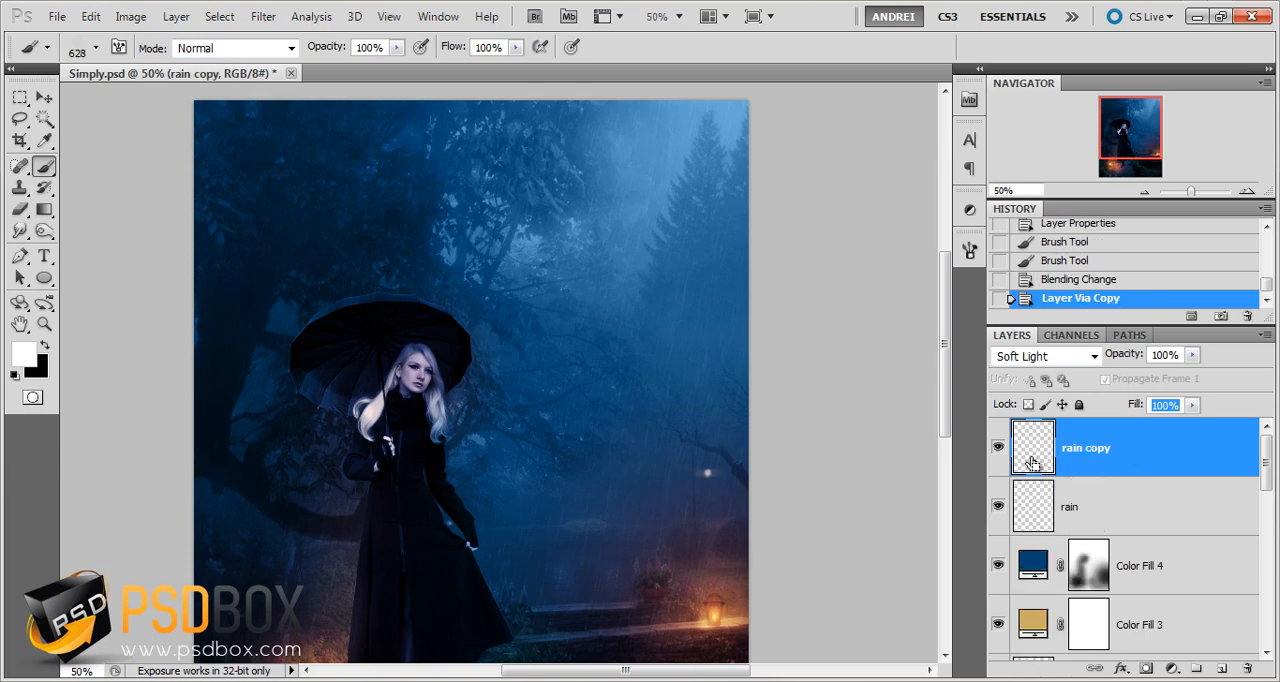
# Flip the rain layer and its copy together horizontally, and leave only the copy selected
pyautogui.click(44, 116)
pyautogui.click(44, 100)
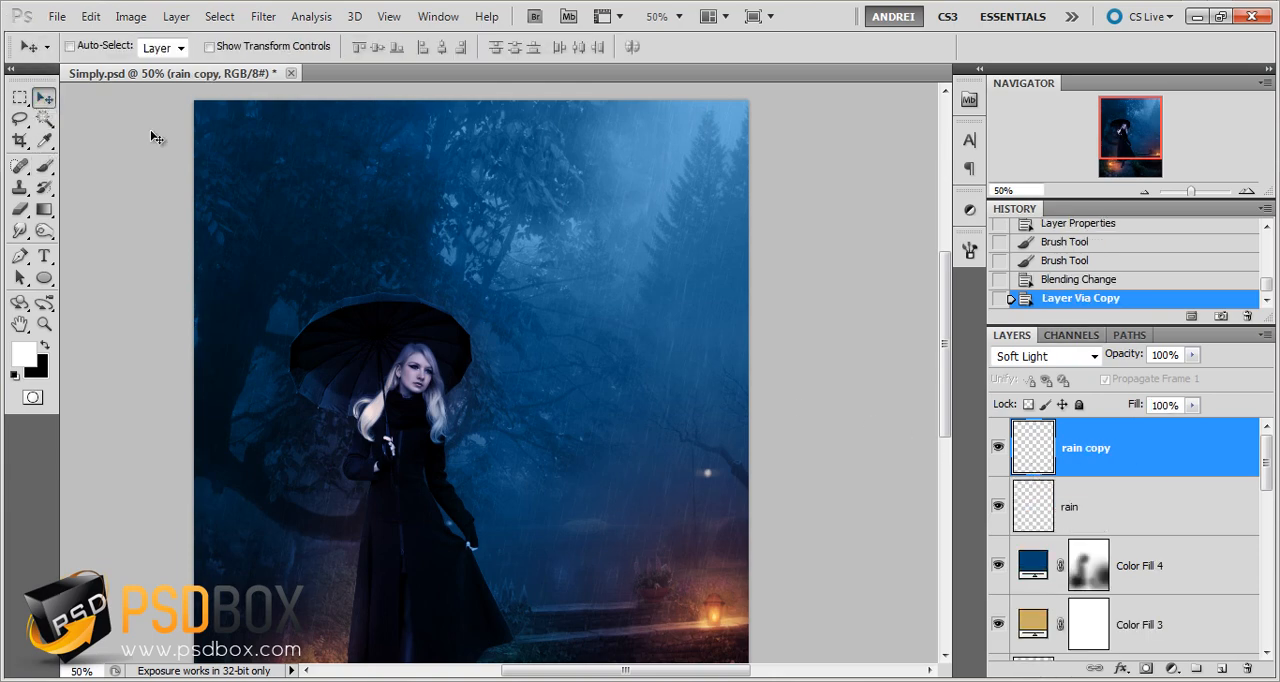
pyautogui.scroll(1, 300, 257)
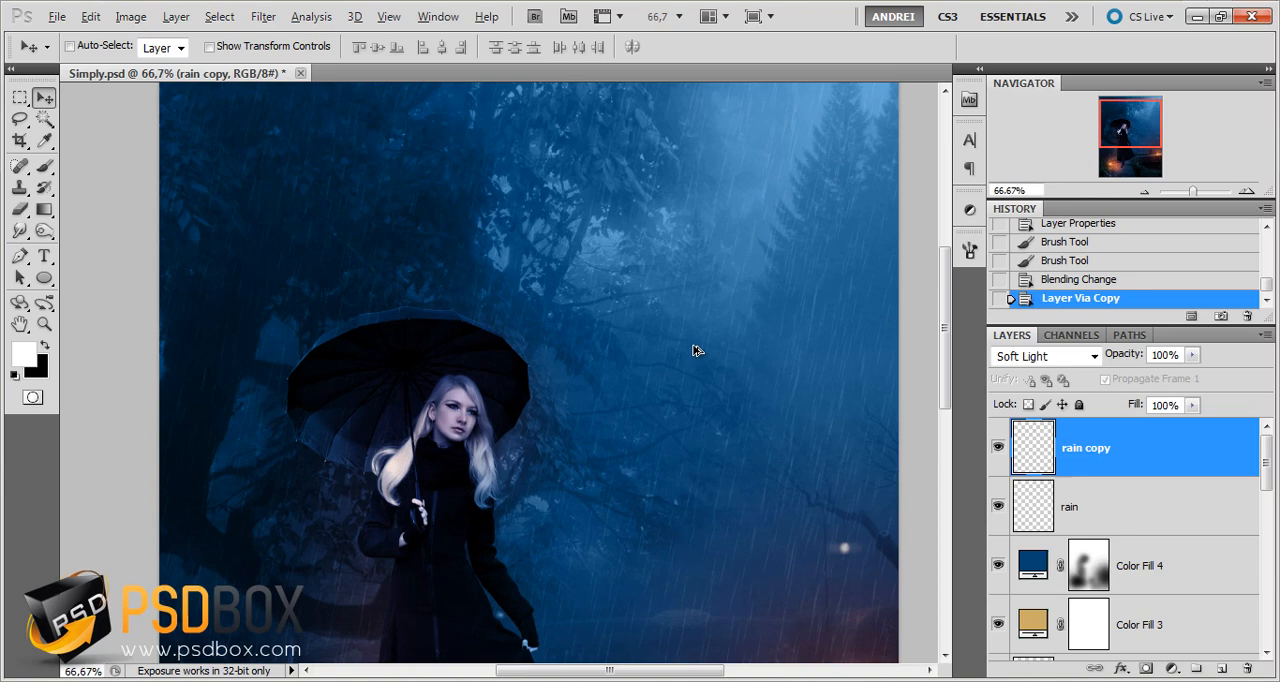
pyautogui.keyDown('shift'); pyautogui.click(1160, 510); pyautogui.keyUp('shift')
pyautogui.hotkey('ctrl', 't')
pyautogui.rightClick(556, 305)
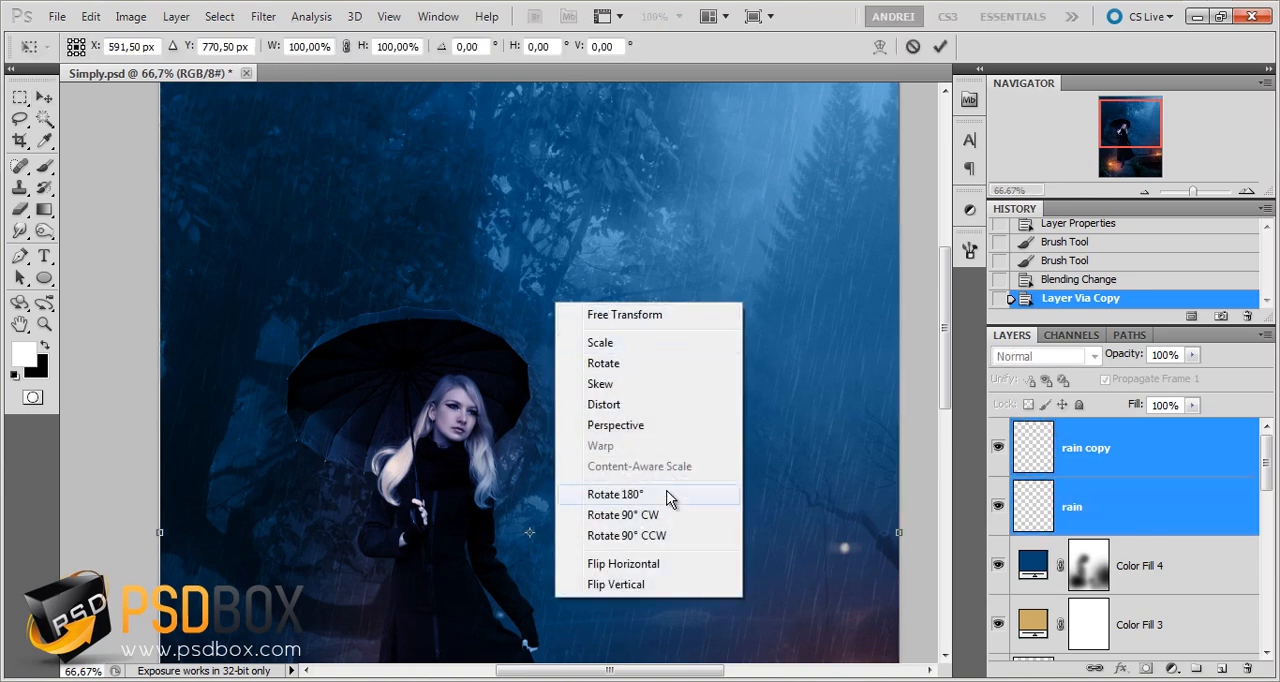
pyautogui.click(660, 560)
pyautogui.press('Return')
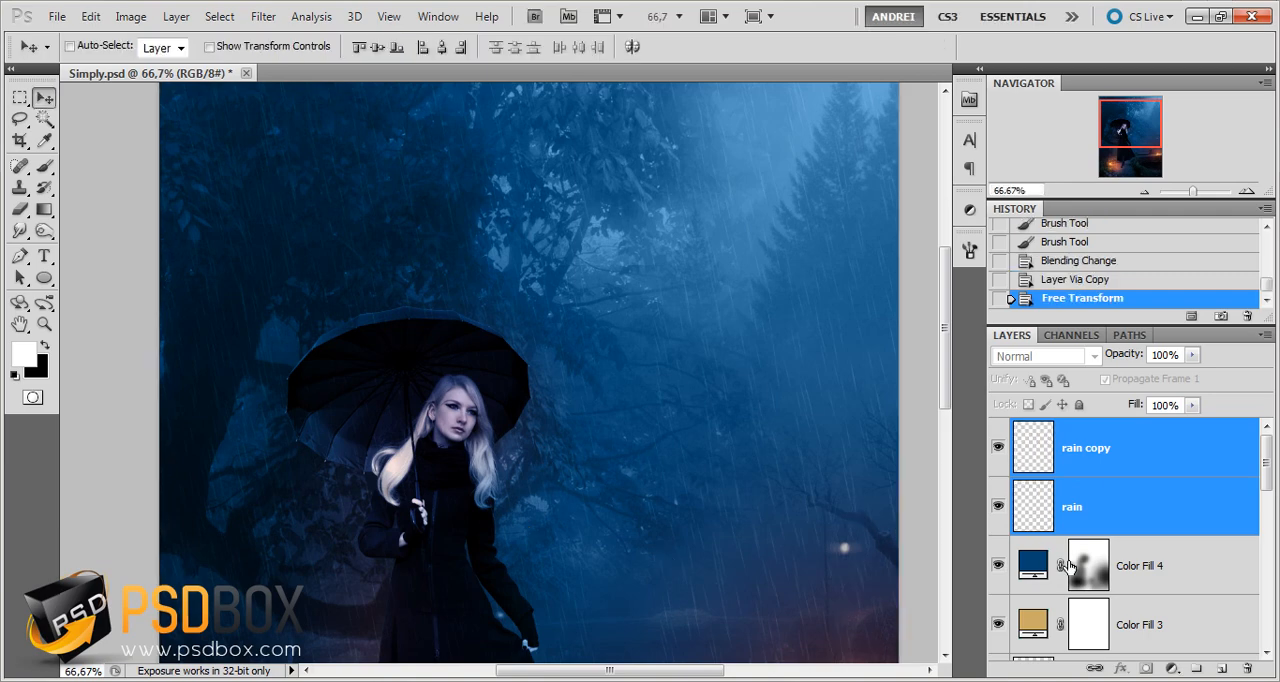
pyautogui.click(1124, 480)
# Examine the rain over the woman and the background at magnifications between 25% and 100%
pyautogui.scroll(-3, 614, 360)
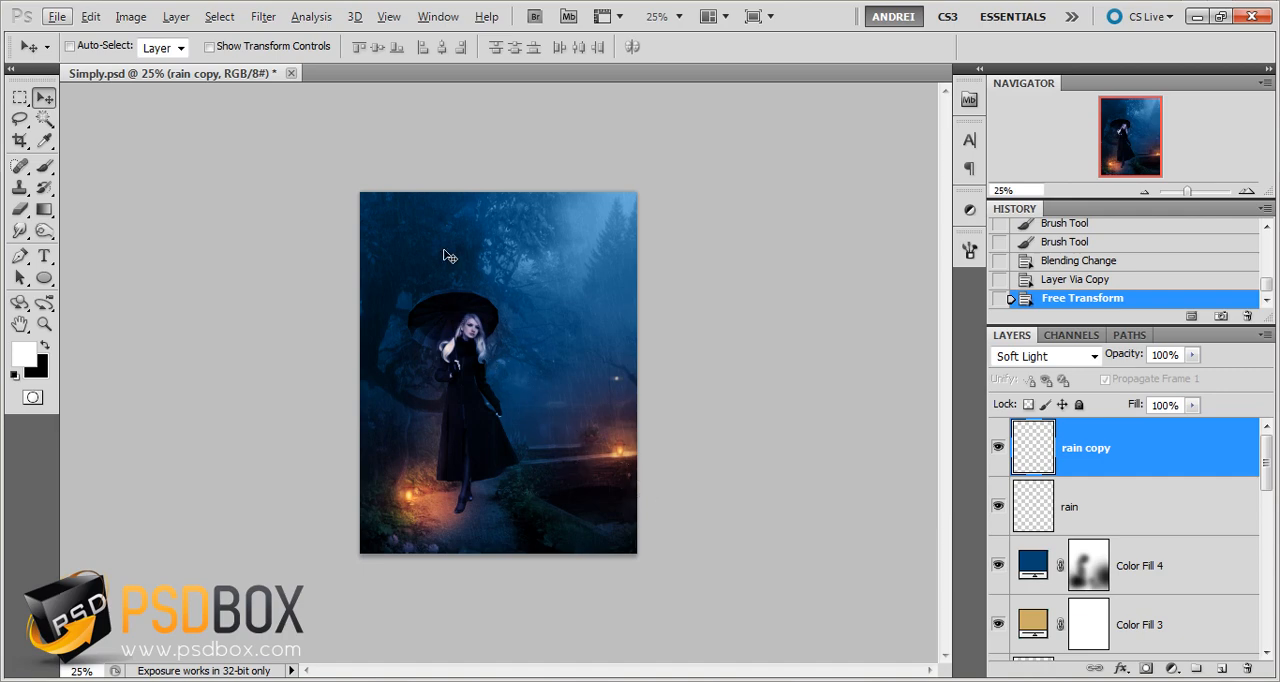
pyautogui.scroll(1, 495, 304)
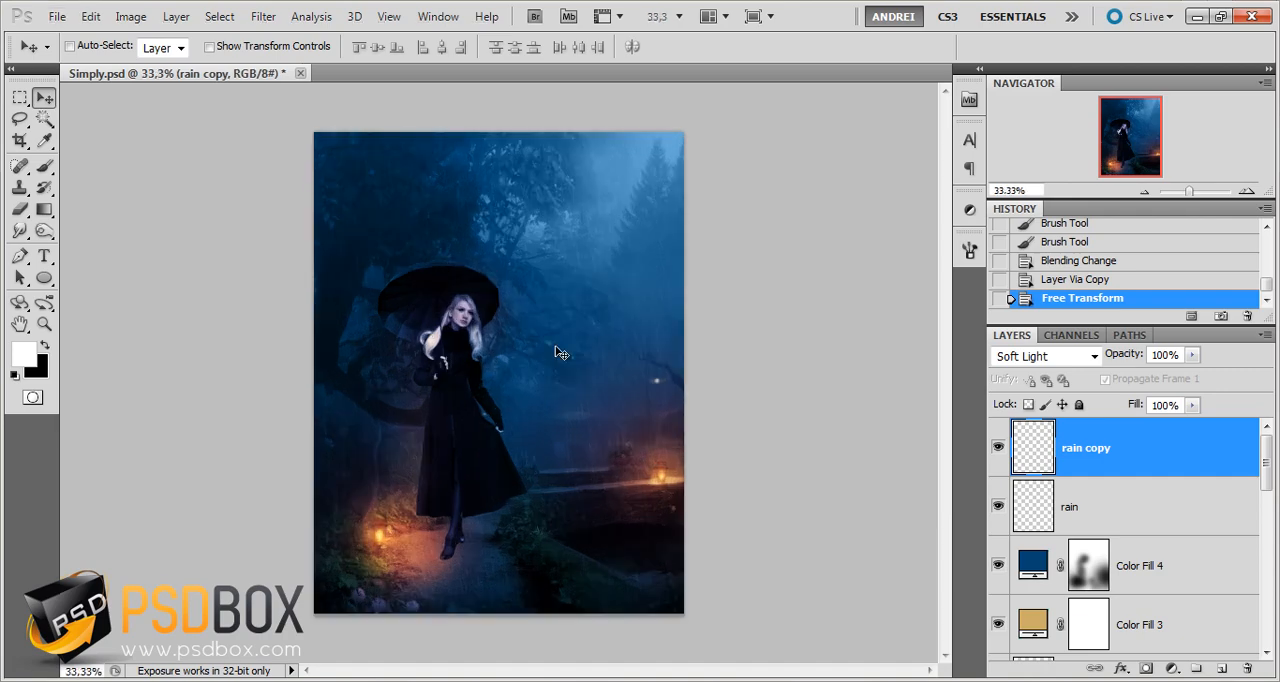
pyautogui.scroll(2, 464, 257)
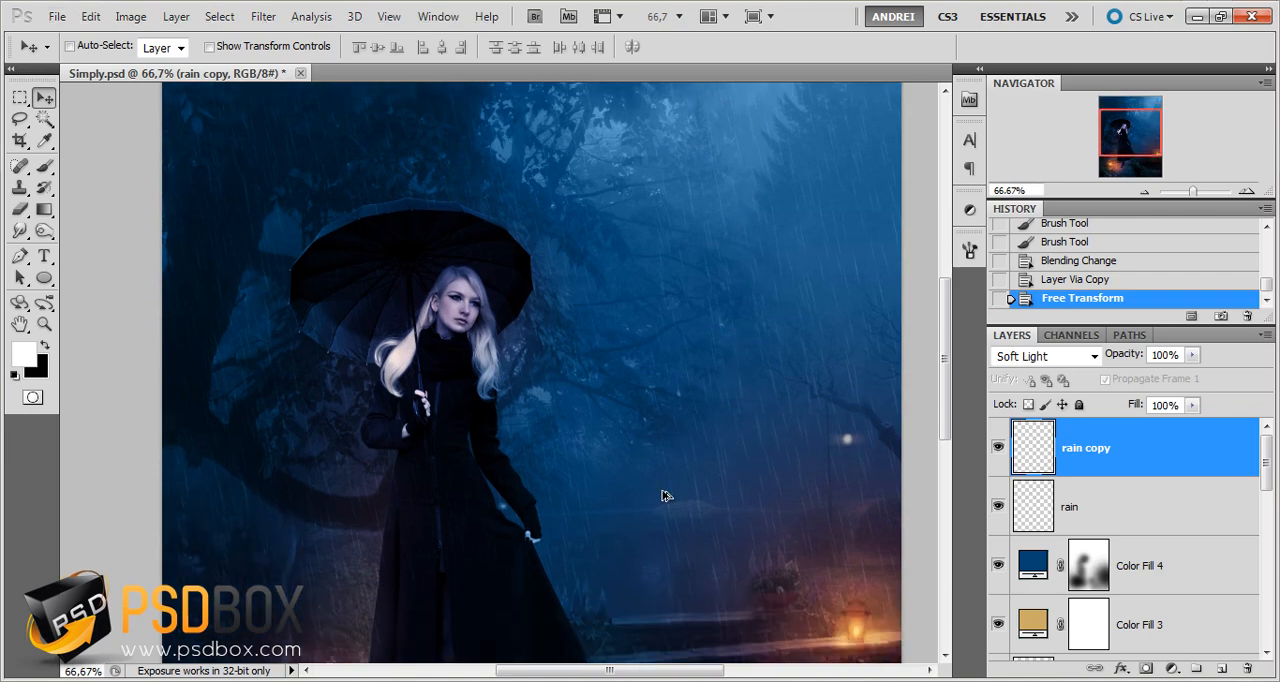
pyautogui.scroll(1, 664, 500)
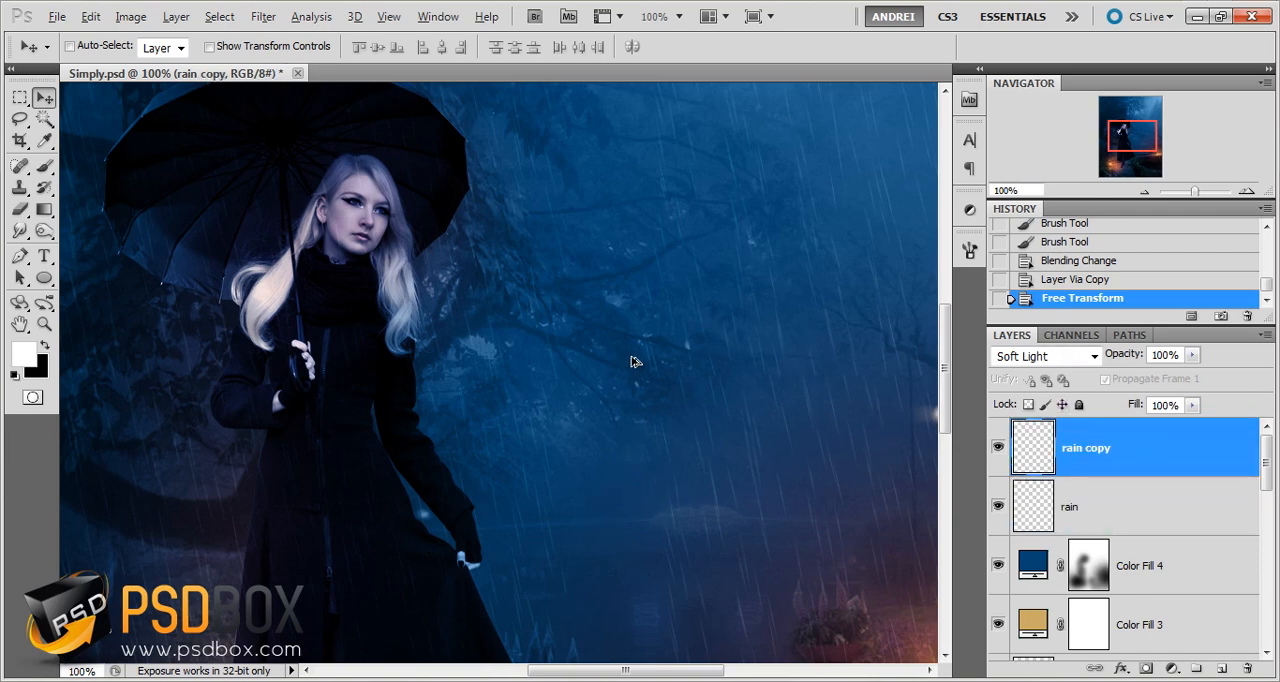
pyautogui.scroll(-3, 631, 361)
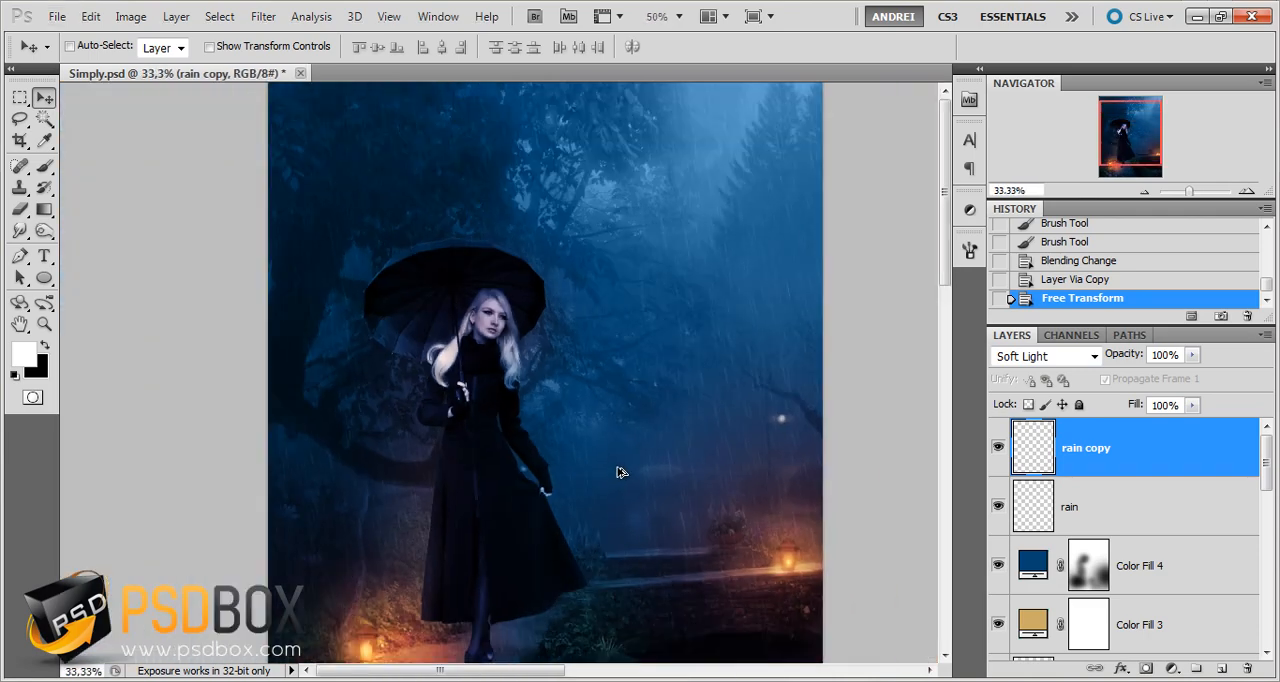
pyautogui.scroll(1, 407, 234)
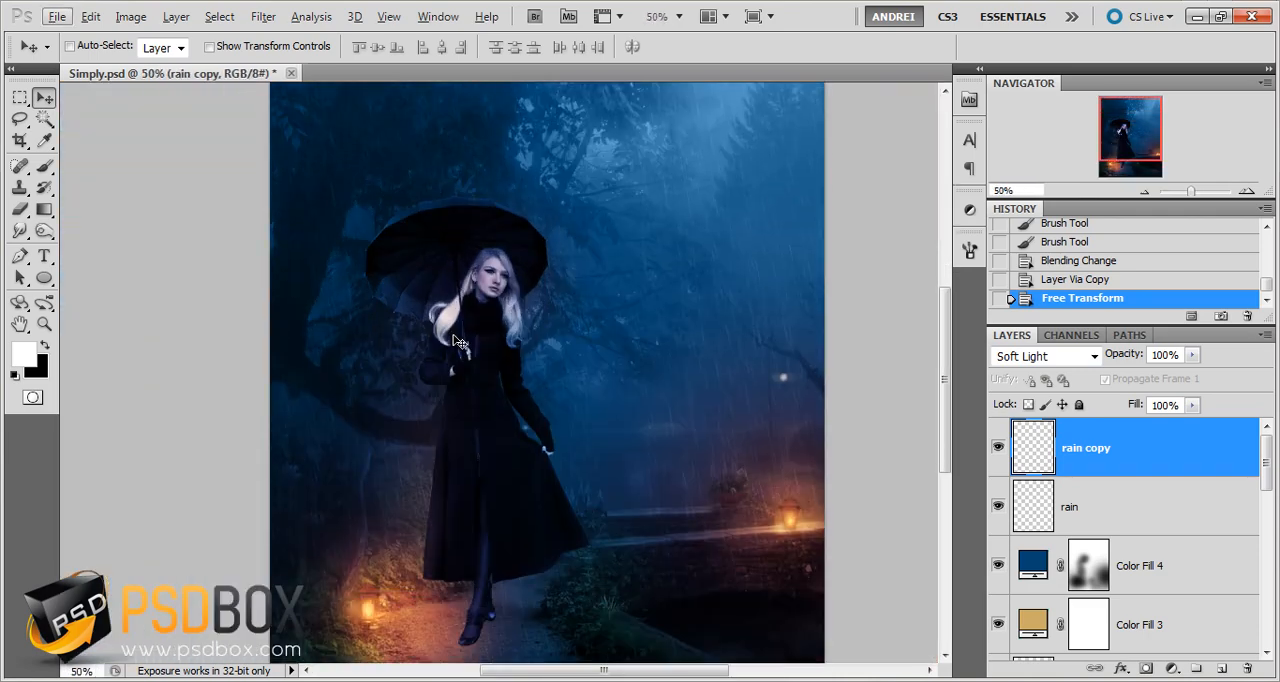
pyautogui.scroll(2, 455, 342)
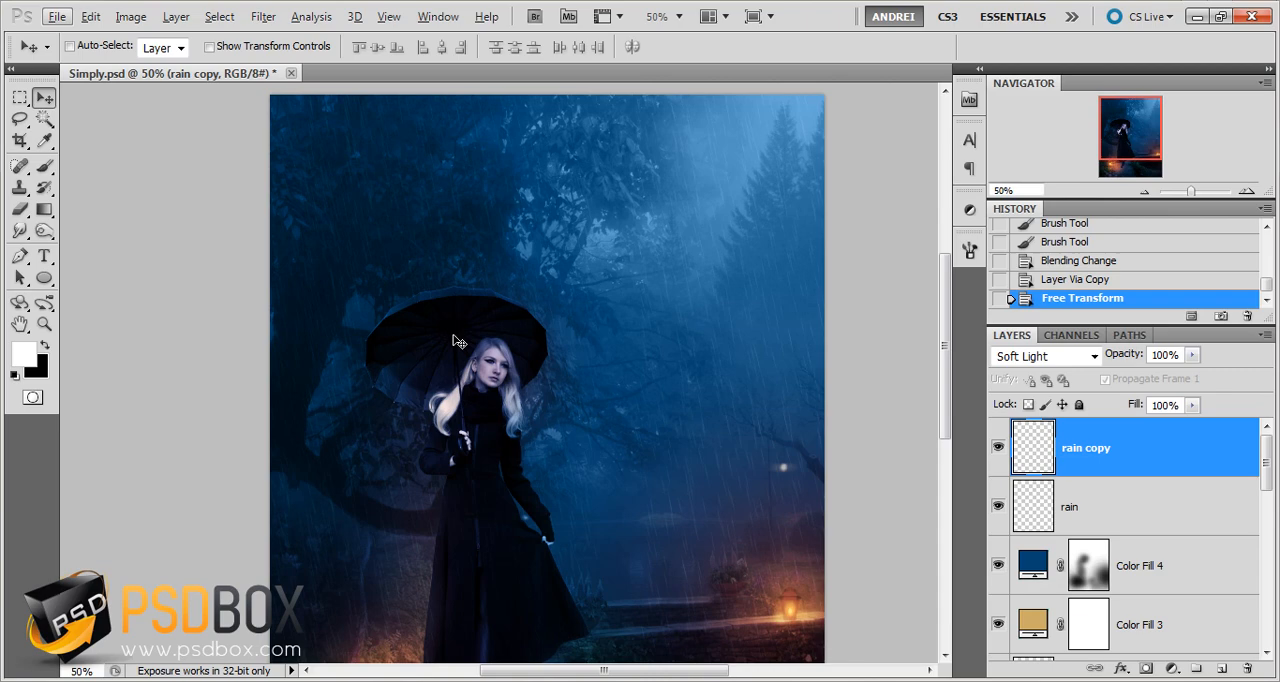
# Reset the brushes to the default set and choose the 59 px spatter brush tip
pyautogui.click(44, 166)
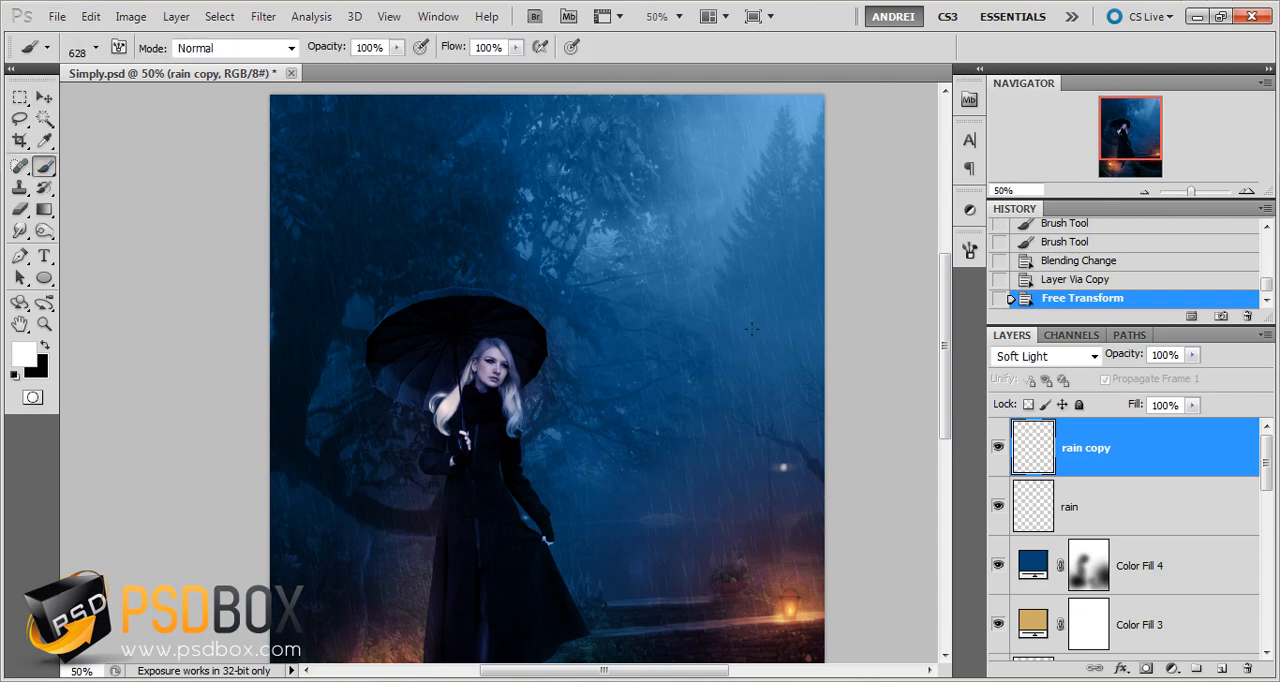
pyautogui.scroll(2, 409, 266)
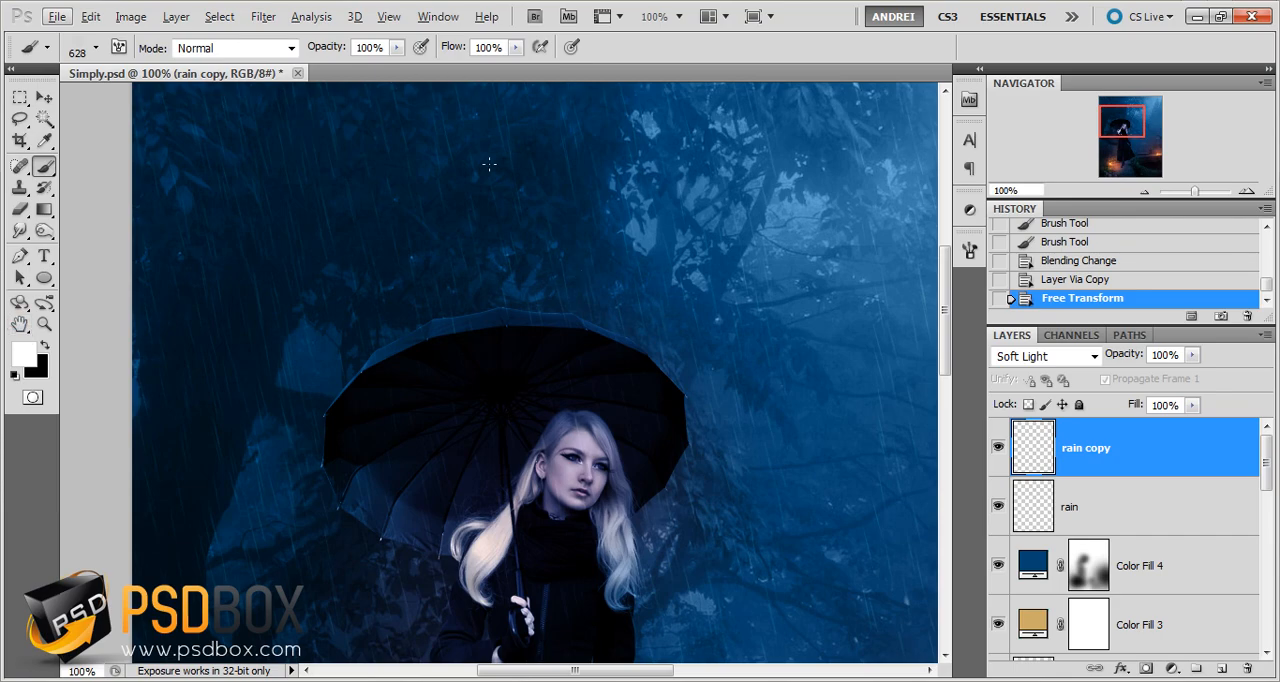
pyautogui.rightClick(266, 288)
pyautogui.click(719, 302)
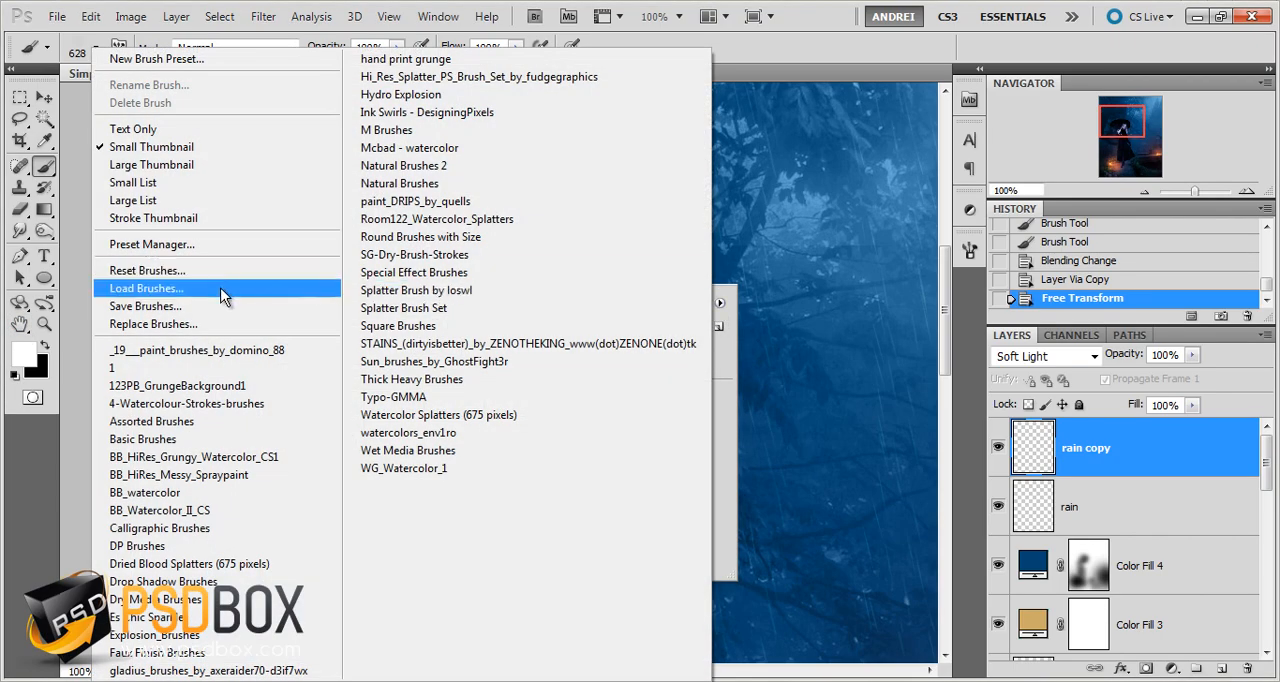
pyautogui.click(153, 271)
pyautogui.click(570, 278)
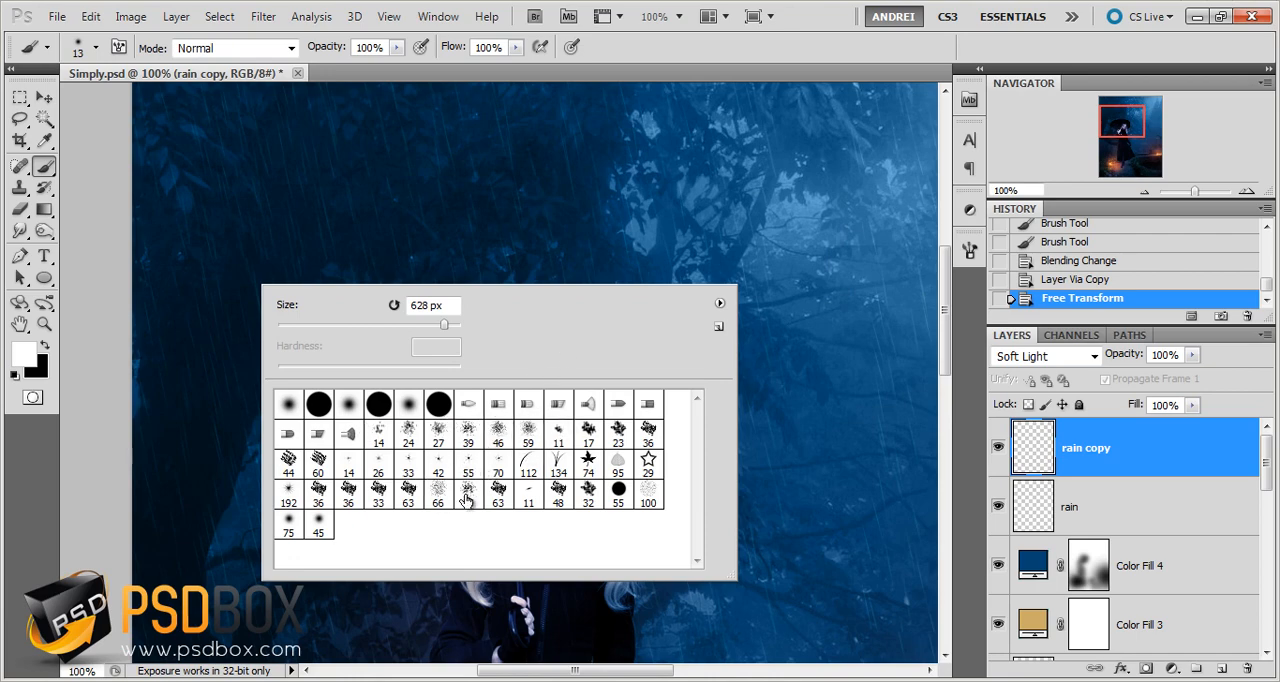
pyautogui.click(523, 443)
pyautogui.click(1166, 456)
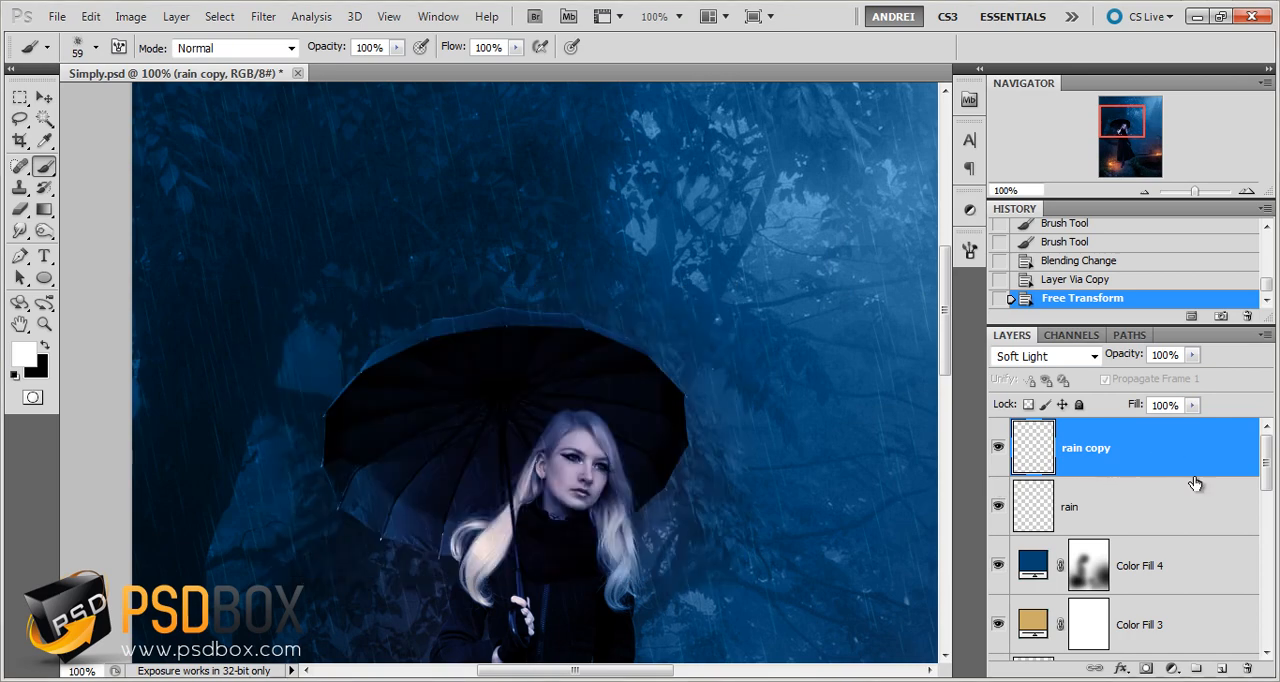
# Add a new empty layer above the rain copy layer and name it umbrella splash
pyautogui.hotkey('ctrl', 'shift', 'alt', 'n')
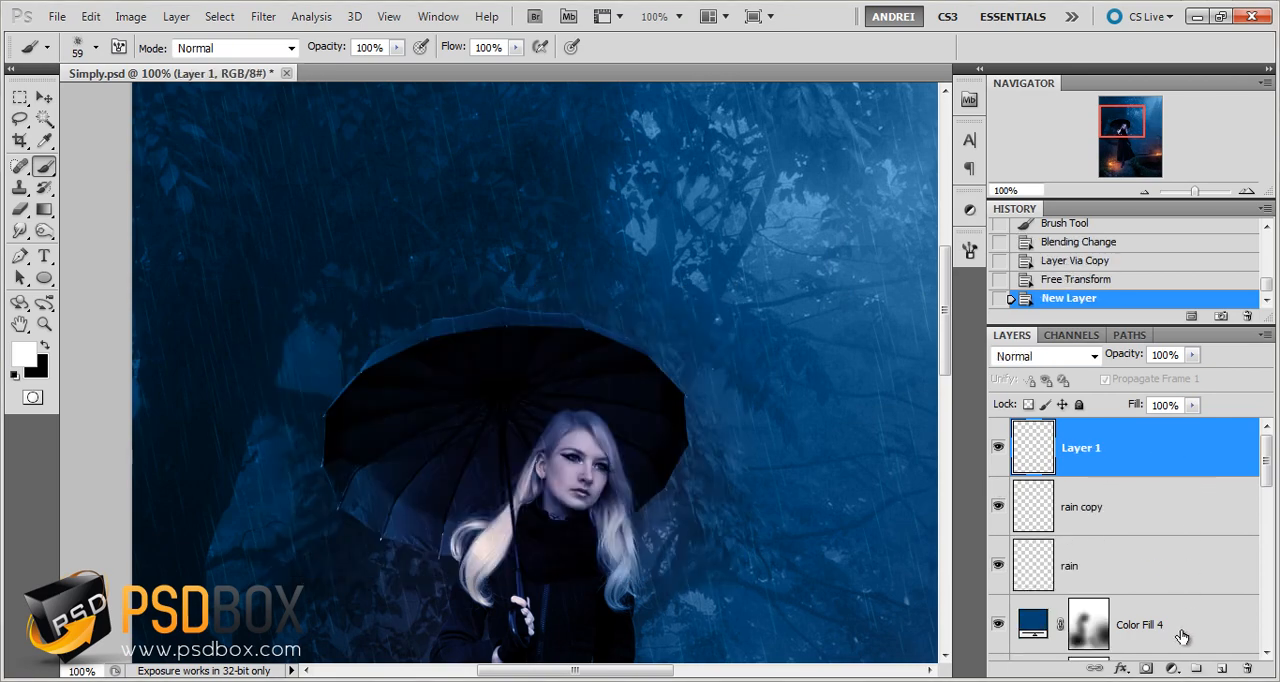
pyautogui.doubleClick(1078, 449)
pyautogui.write('umbre')
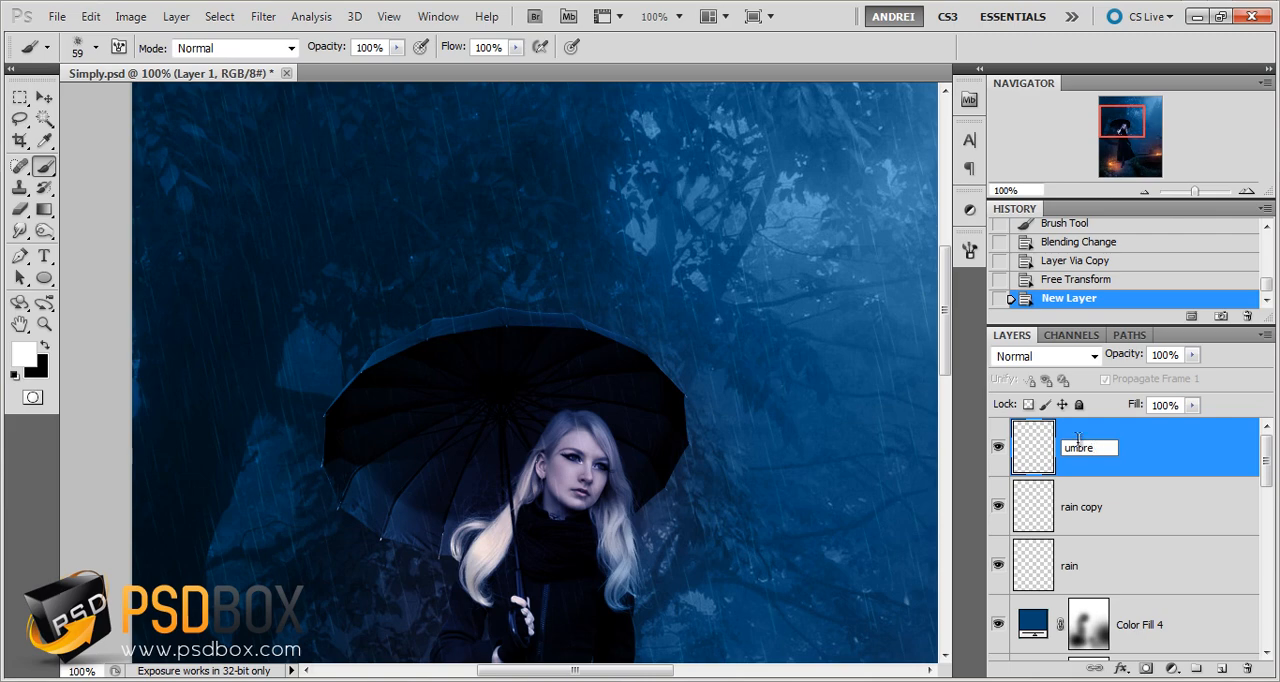
pyautogui.write('lla spash')
pyautogui.press('Return')
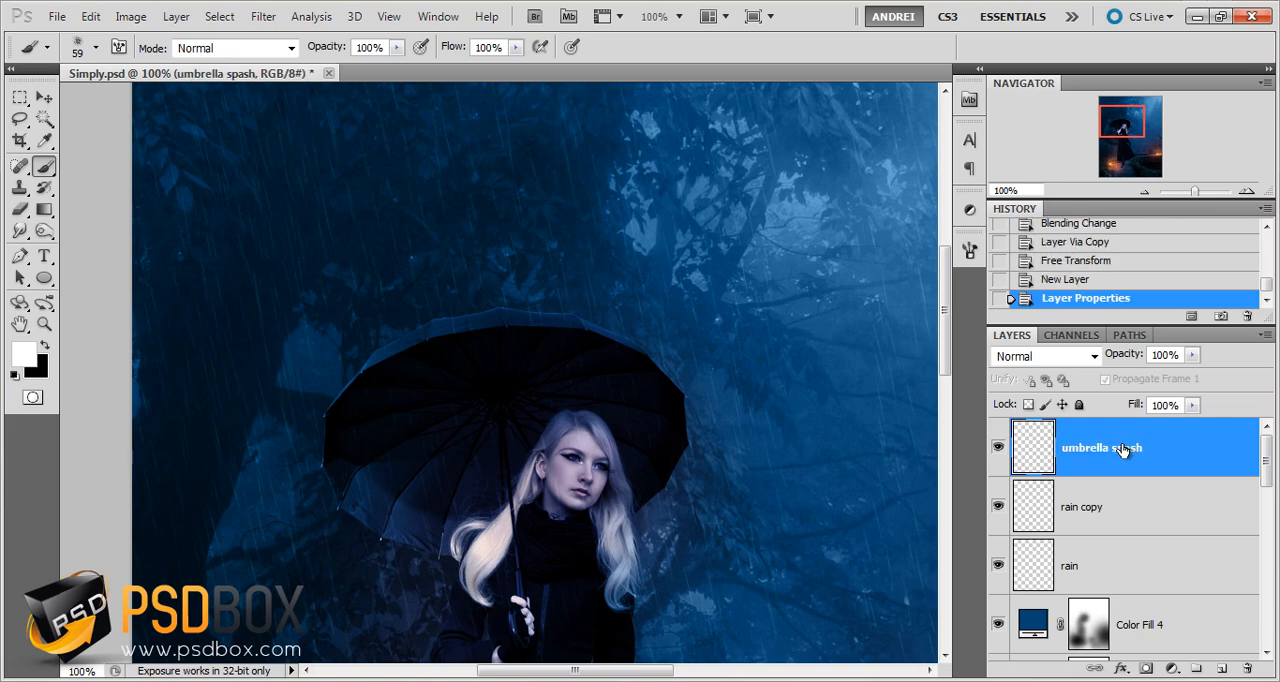
pyautogui.doubleClick(1122, 450)
pyautogui.click(1116, 449)
pyautogui.write('l')
pyautogui.press('Return')
# Move the umbrella splash layer down the stack to directly below the WOMAN layer, above Color Fill 1
pyautogui.scroll(1, 368, 358)
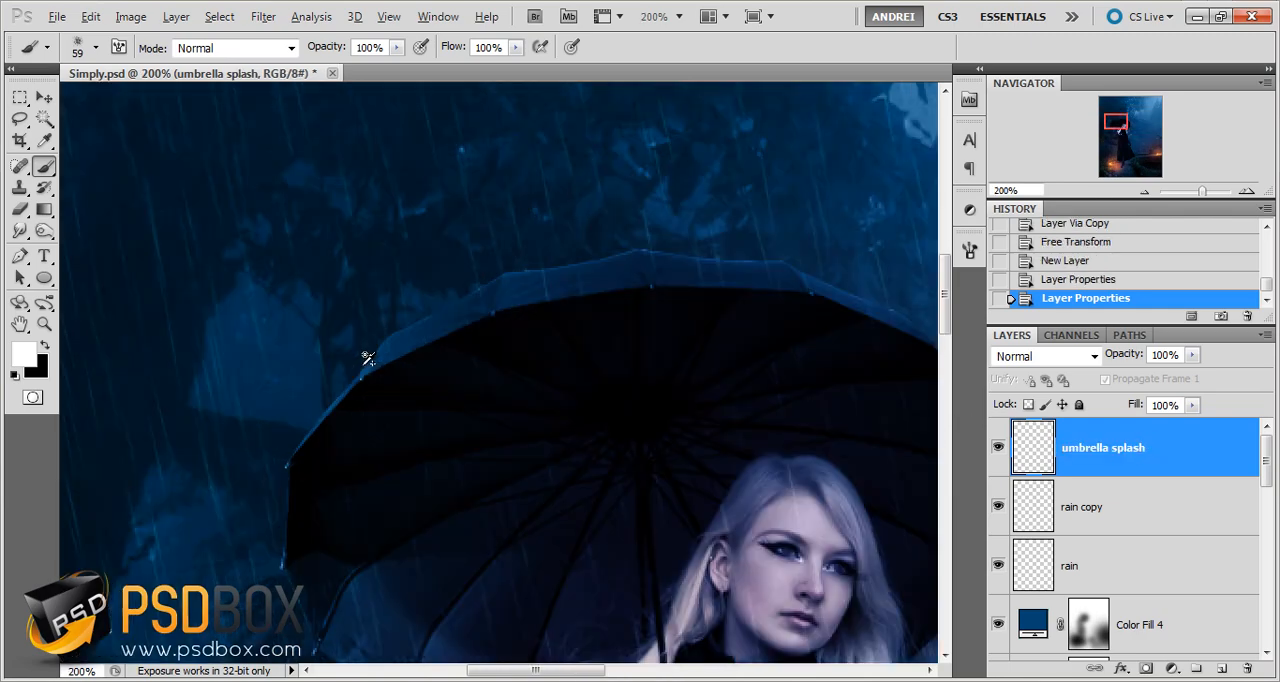
pyautogui.scroll(1, 368, 358)
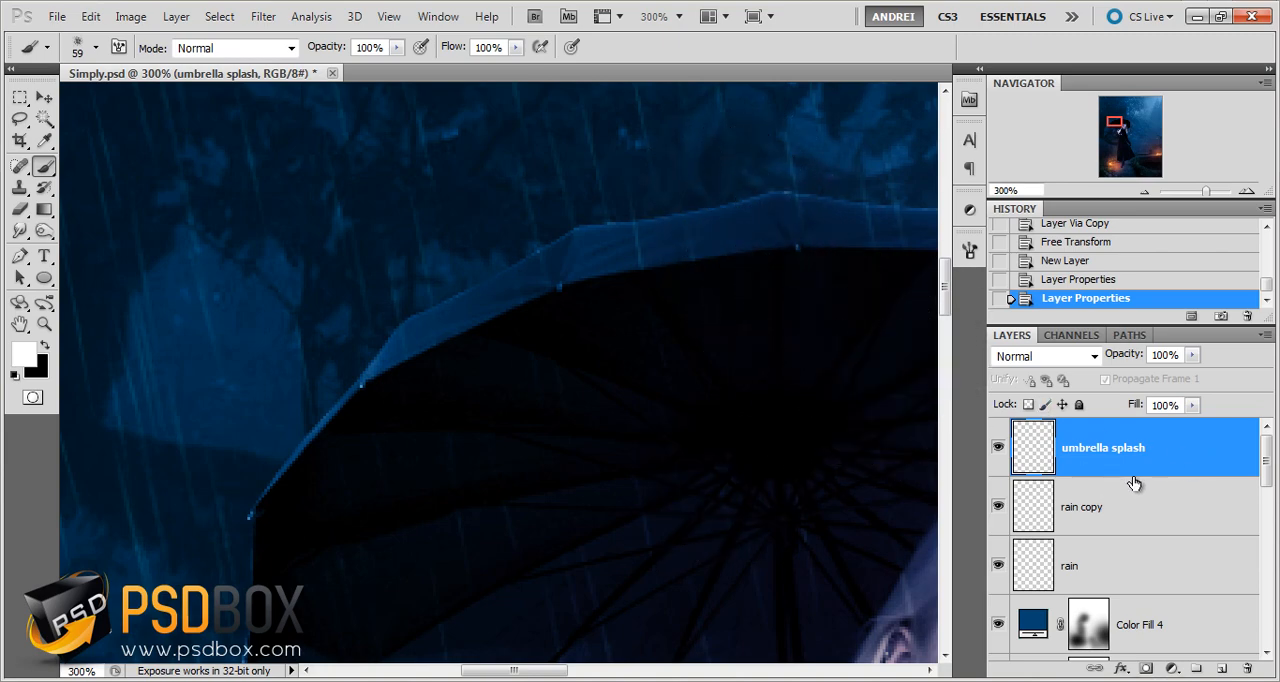
pyautogui.scroll(-3, 1112, 468)
pyautogui.scroll(-3, 1112, 468)
pyautogui.scroll(5, 1140, 465)
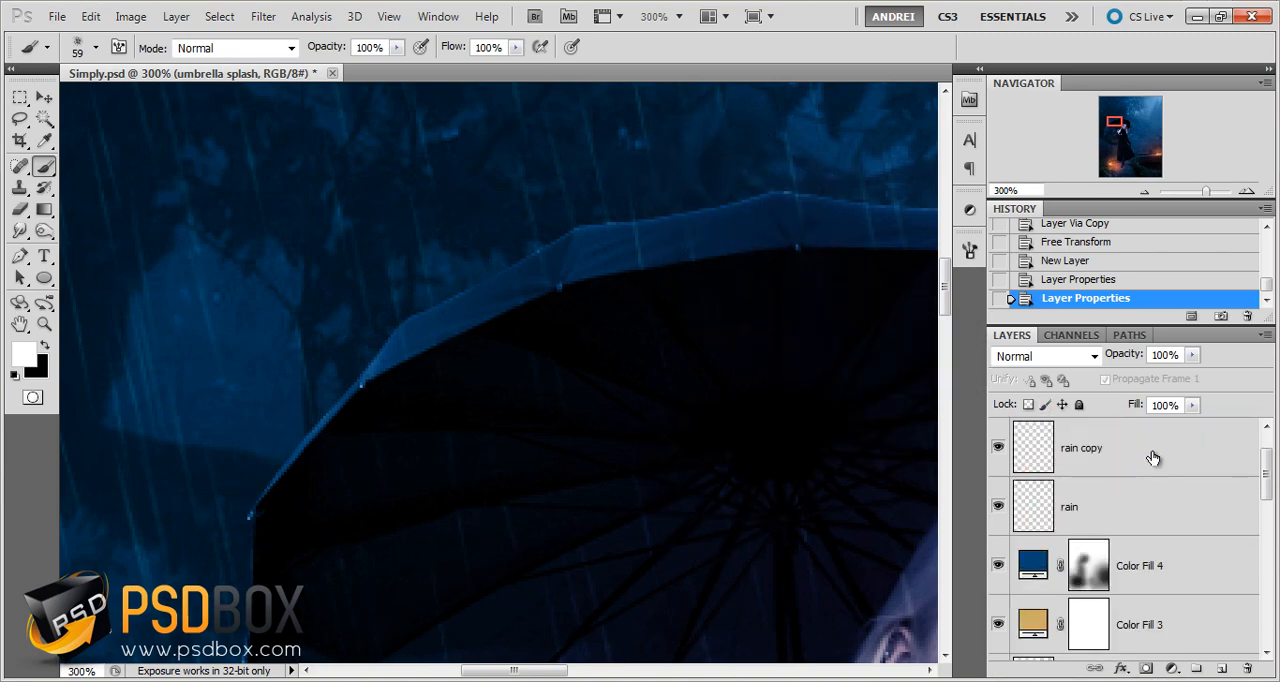
pyautogui.scroll(1, 1170, 465)
pyautogui.moveTo(1170, 465); pyautogui.dragTo(1151, 536)
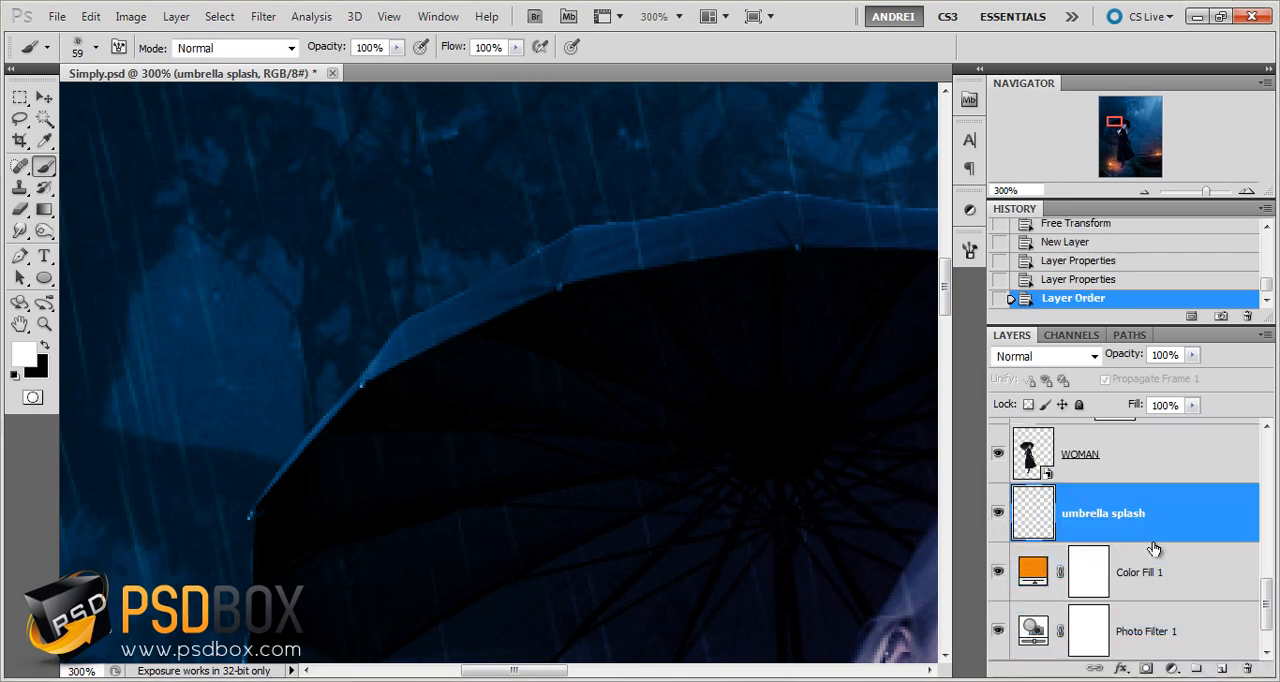
# Set the umbrella splash layer to Soft Light and dab white spatter along the umbrella's rim from its left side over the top
pyautogui.click(1065, 356)
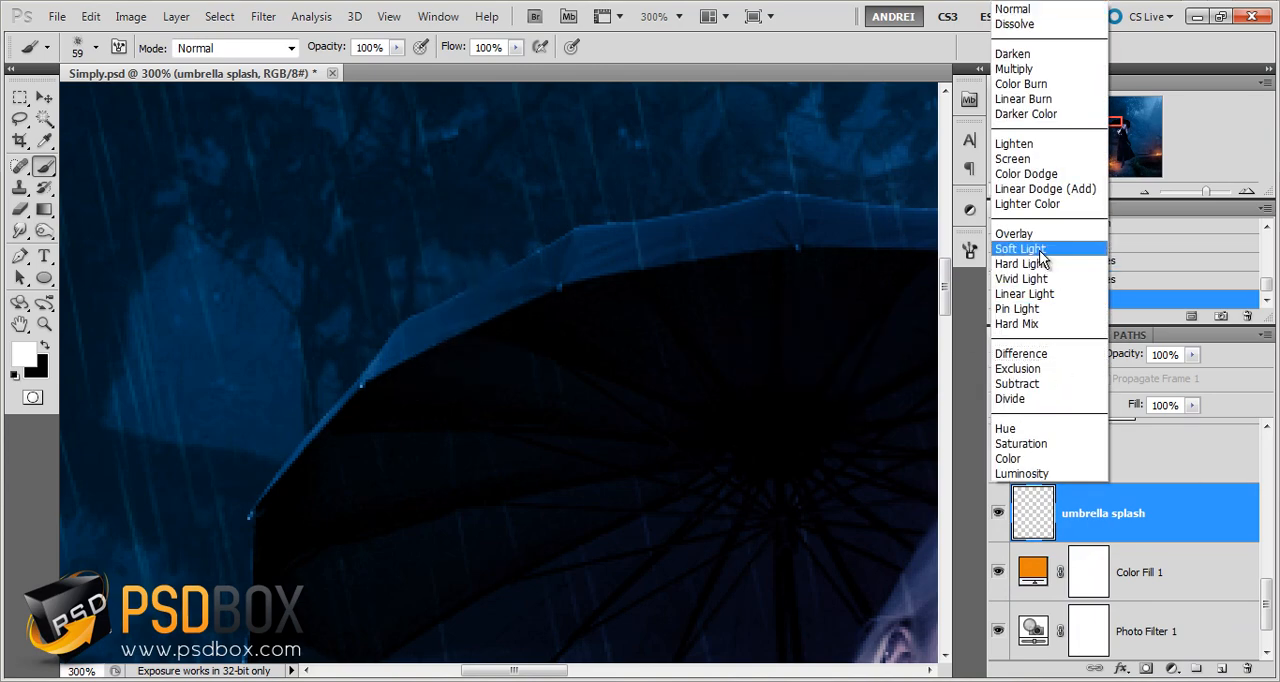
pyautogui.click(1028, 249)
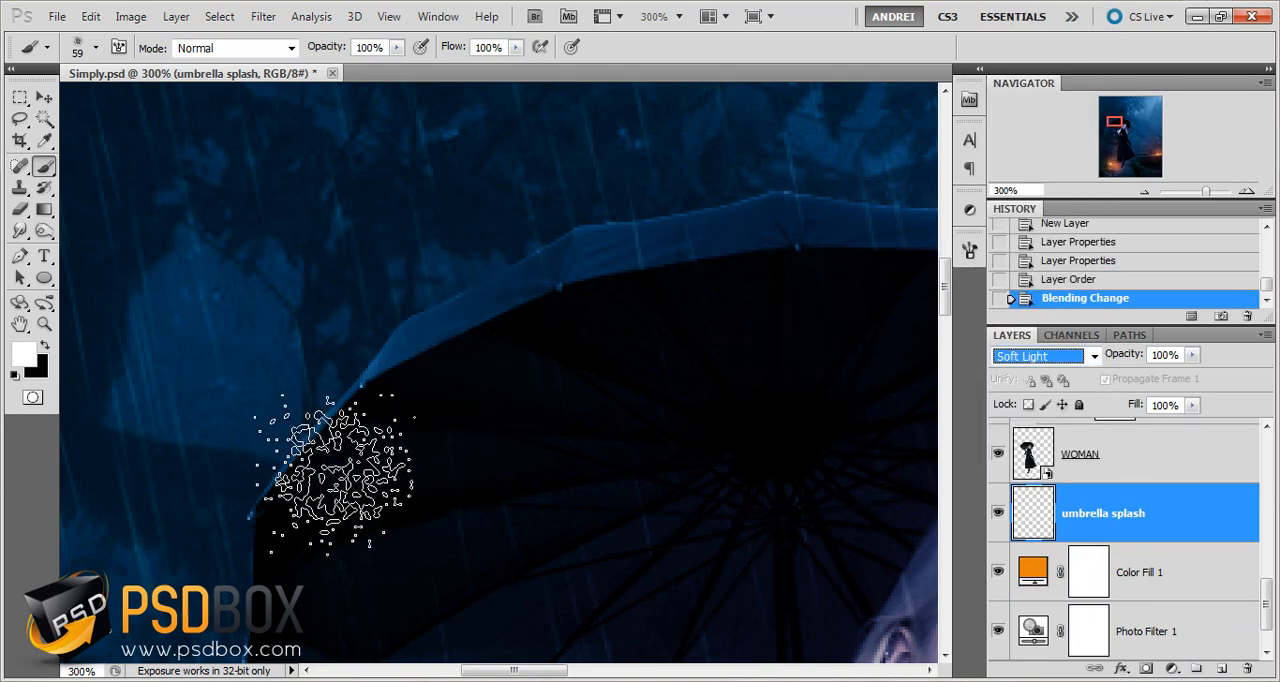
pyautogui.click(420, 400)
pyautogui.click(377, 429)
pyautogui.click(400, 414)
pyautogui.click(429, 386)
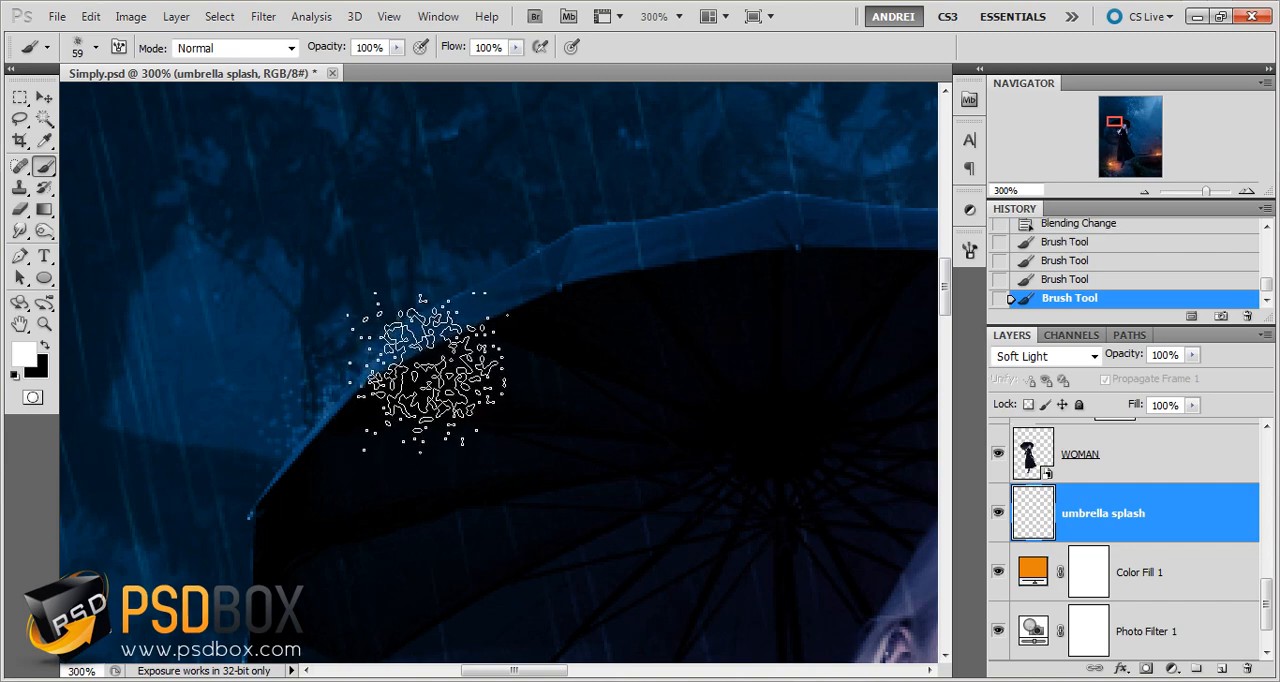
pyautogui.click(462, 342)
pyautogui.click(495, 319)
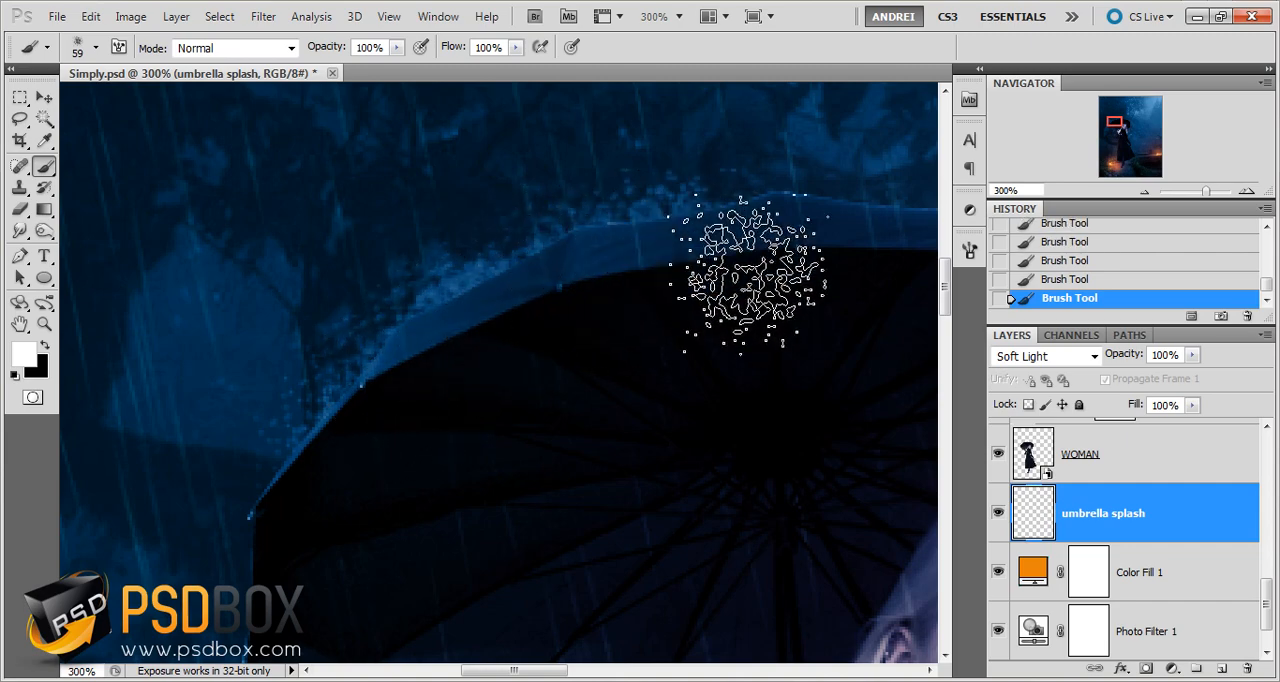
pyautogui.moveTo(729, 363); pyautogui.dragTo(574, 442)
# Choose the 46 px spatter brush tip and paint splashes along the right side of the umbrella's upper rim
pyautogui.rightClick(750, 312)
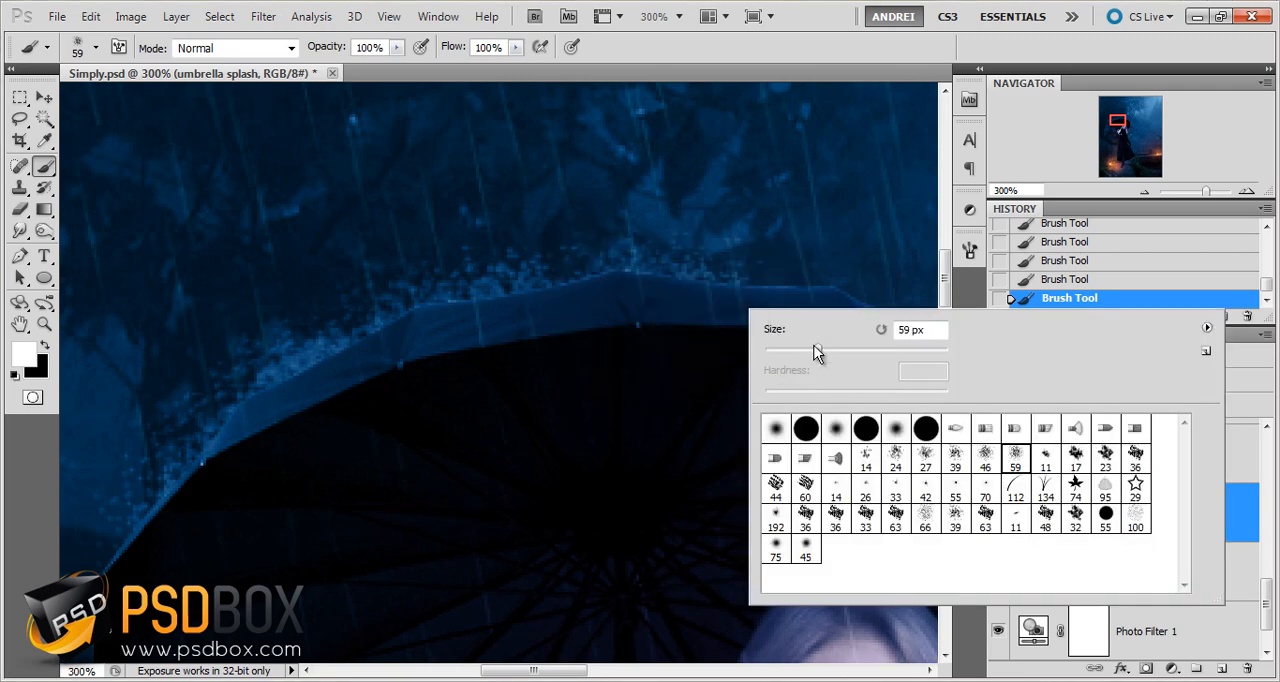
pyautogui.click(985, 460)
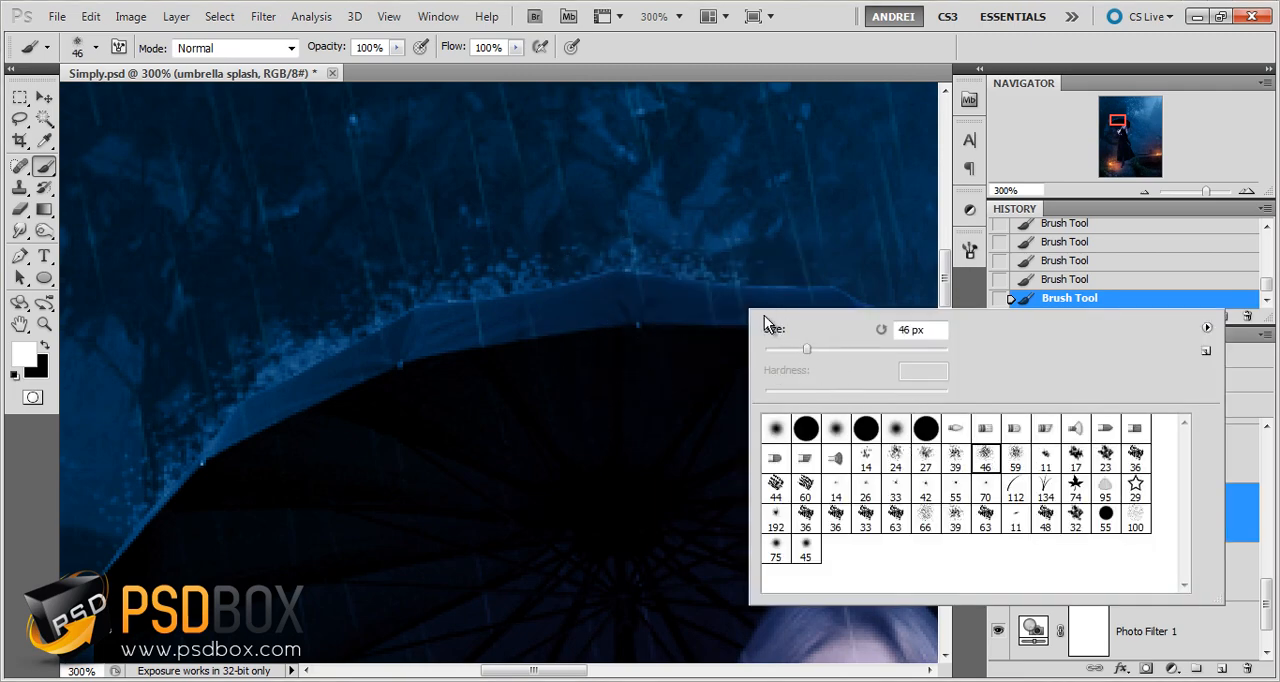
pyautogui.moveTo(750, 299); pyautogui.dragTo(860, 320)
pyautogui.moveTo(871, 391); pyautogui.dragTo(655, 359)
pyautogui.moveTo(712, 323); pyautogui.dragTo(866, 449)
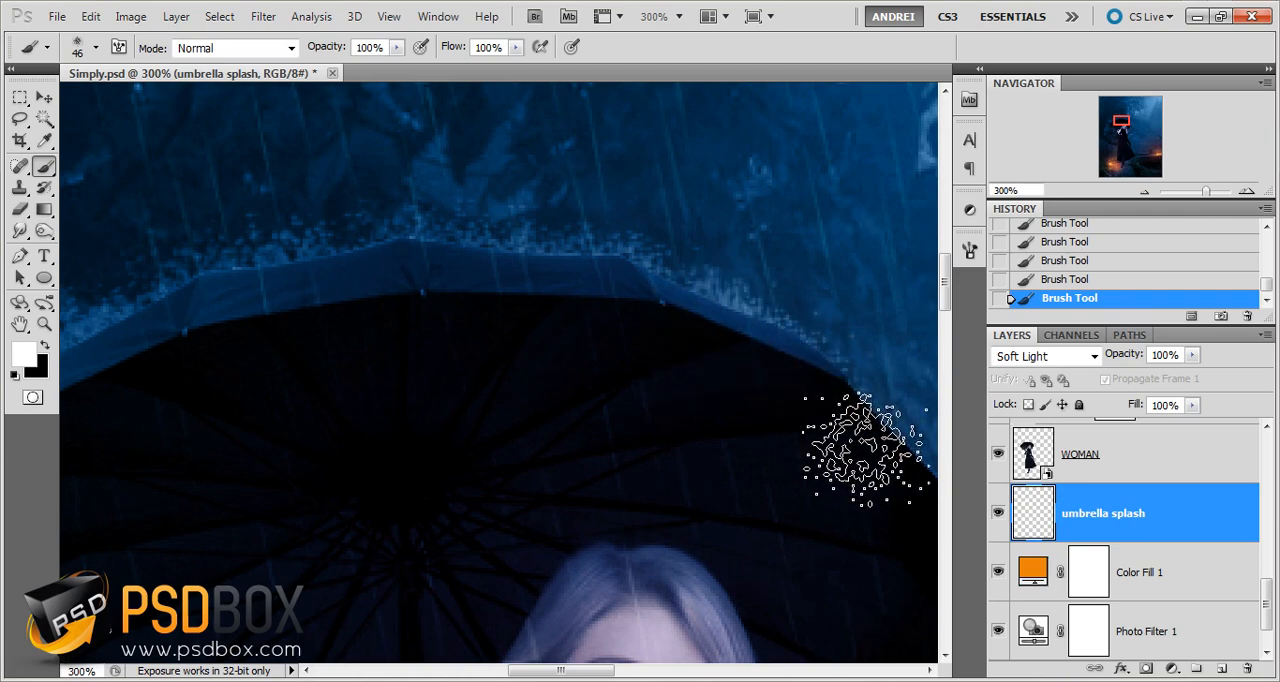
pyautogui.moveTo(757, 455); pyautogui.dragTo(618, 391)
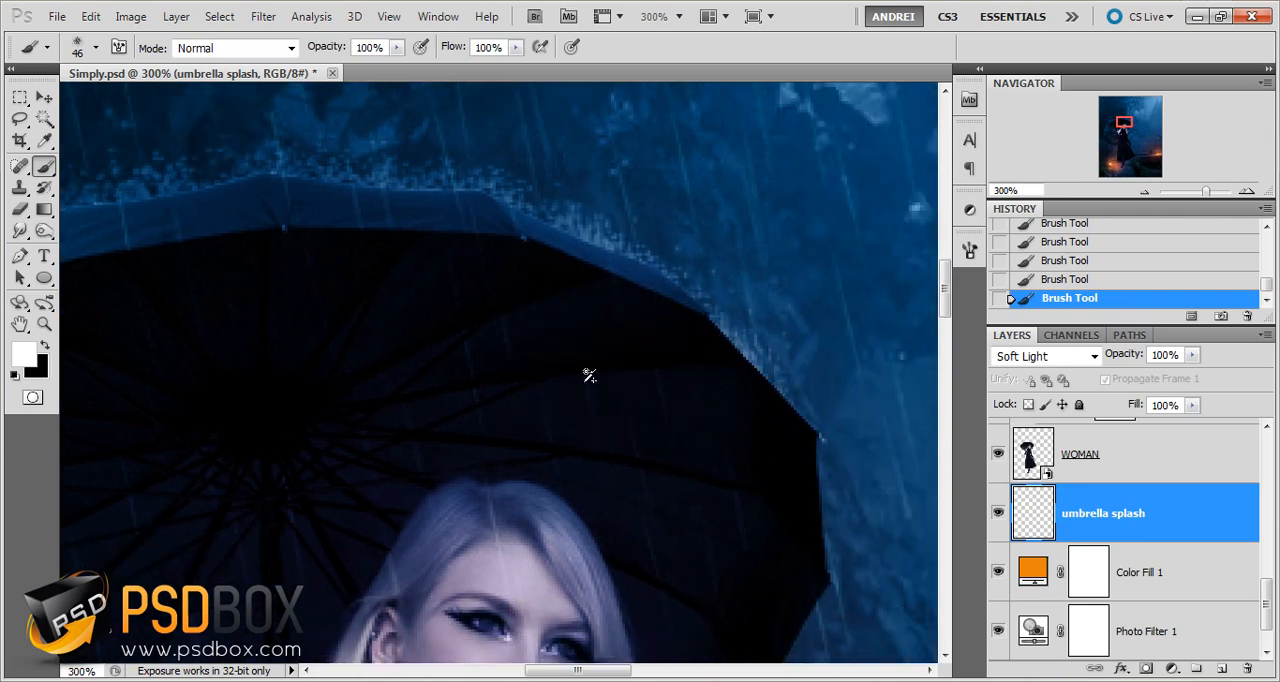
pyautogui.scroll(-3, 565, 384)
pyautogui.scroll(1, 416, 415)
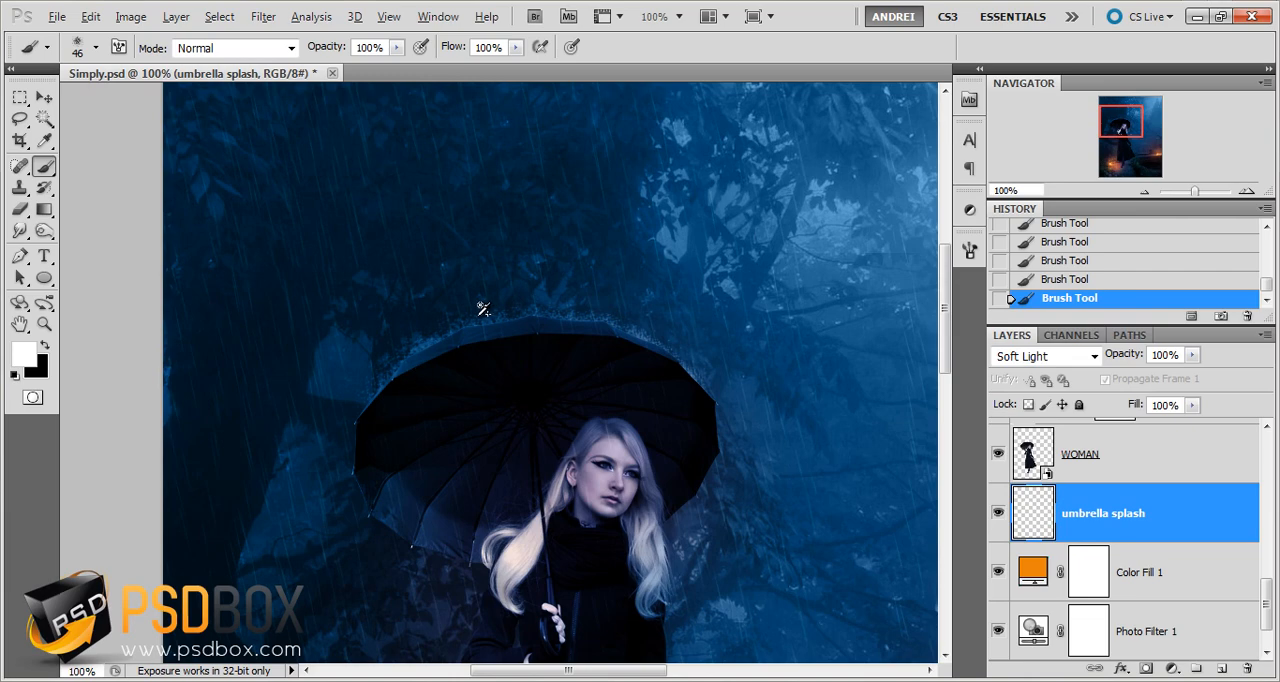
# Choose the 39 px spatter brush tip and change the umbrella splash layer's blending mode to Overlay
pyautogui.scroll(1, 483, 310)
pyautogui.rightClick(577, 328)
pyautogui.click(787, 485)
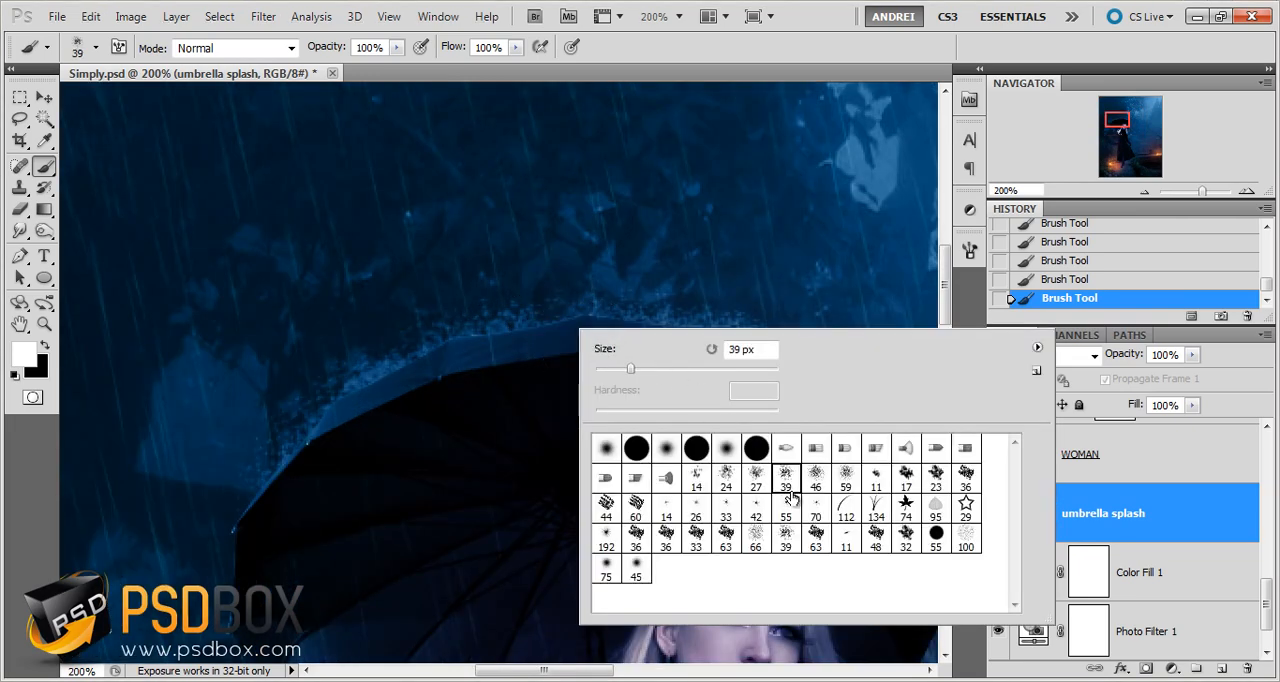
pyautogui.click(1072, 372)
pyautogui.click(1075, 356)
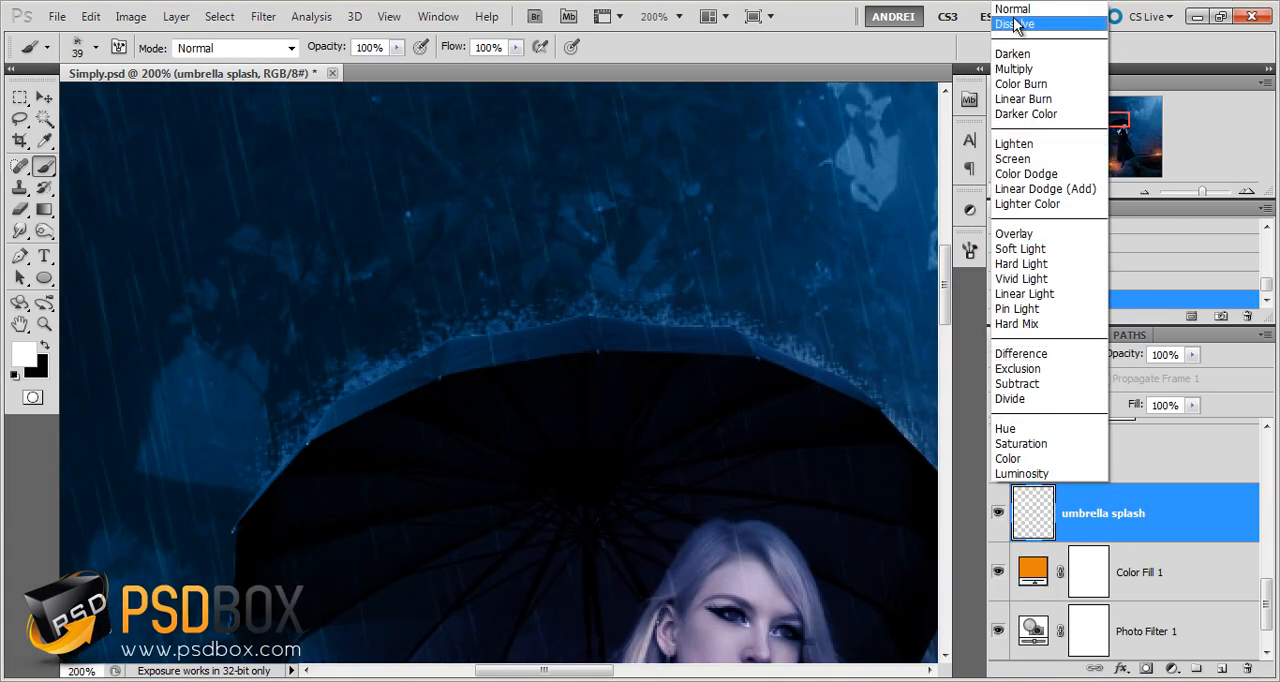
pyautogui.click(1020, 234)
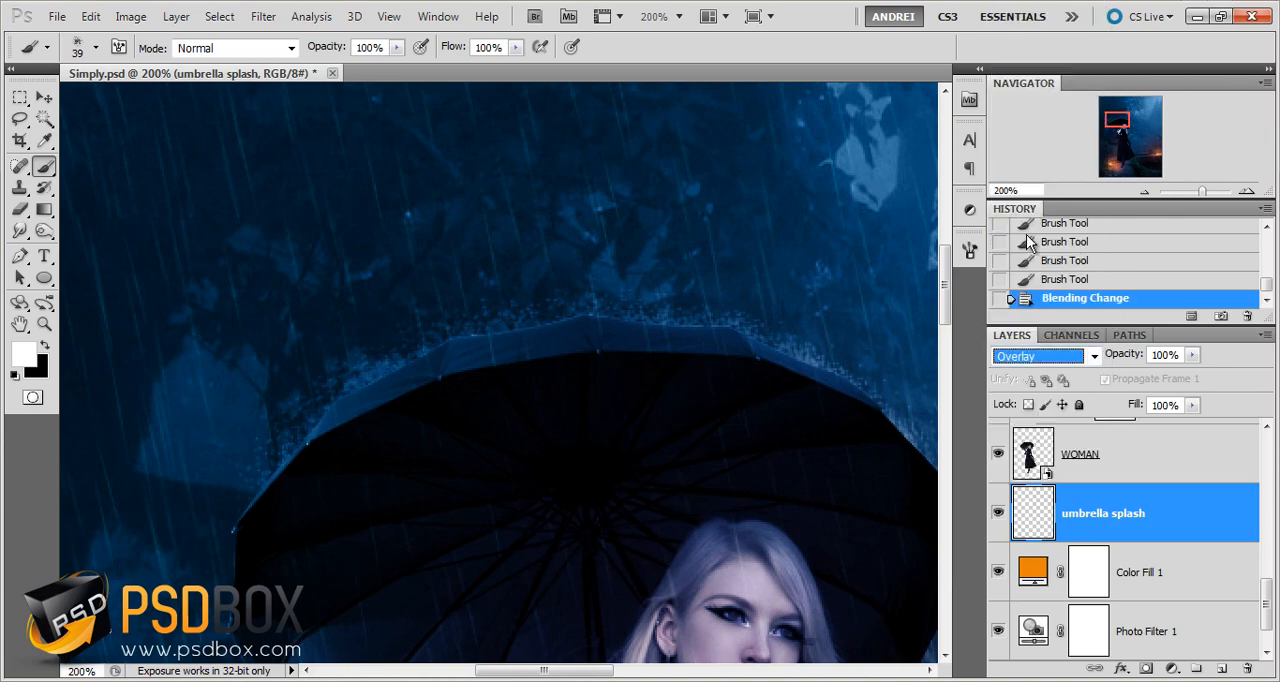
# Dab finer 39 px spatter along the top and left side of the umbrella's rim to strengthen the splashes
pyautogui.click(550, 368)
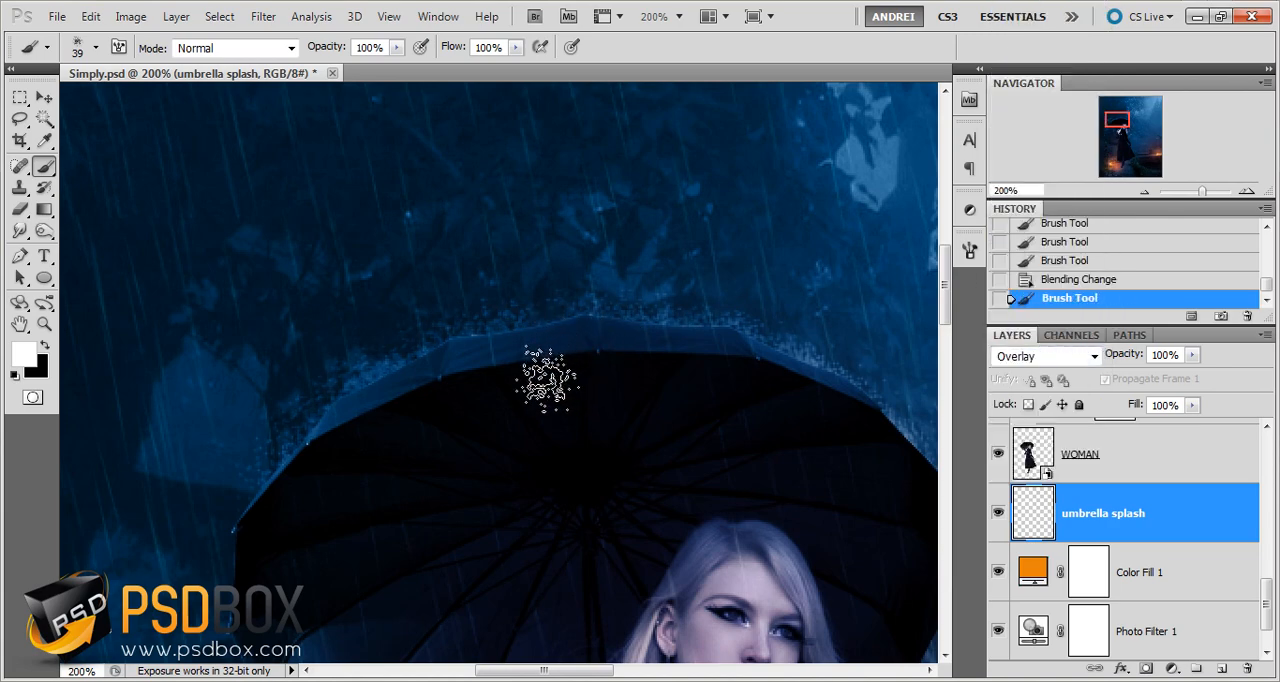
pyautogui.click(510, 357)
pyautogui.rightClick(468, 358)
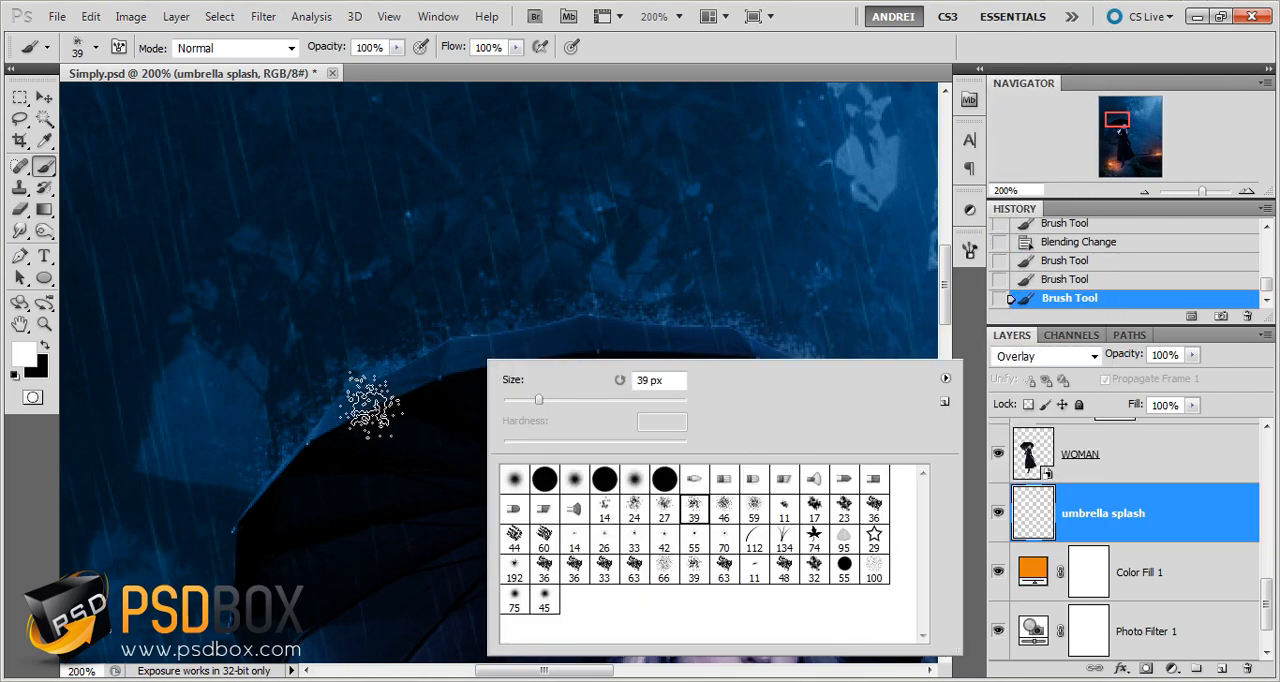
pyautogui.click(307, 443)
pyautogui.click(297, 484)
pyautogui.hotkey('ctrl', '-')
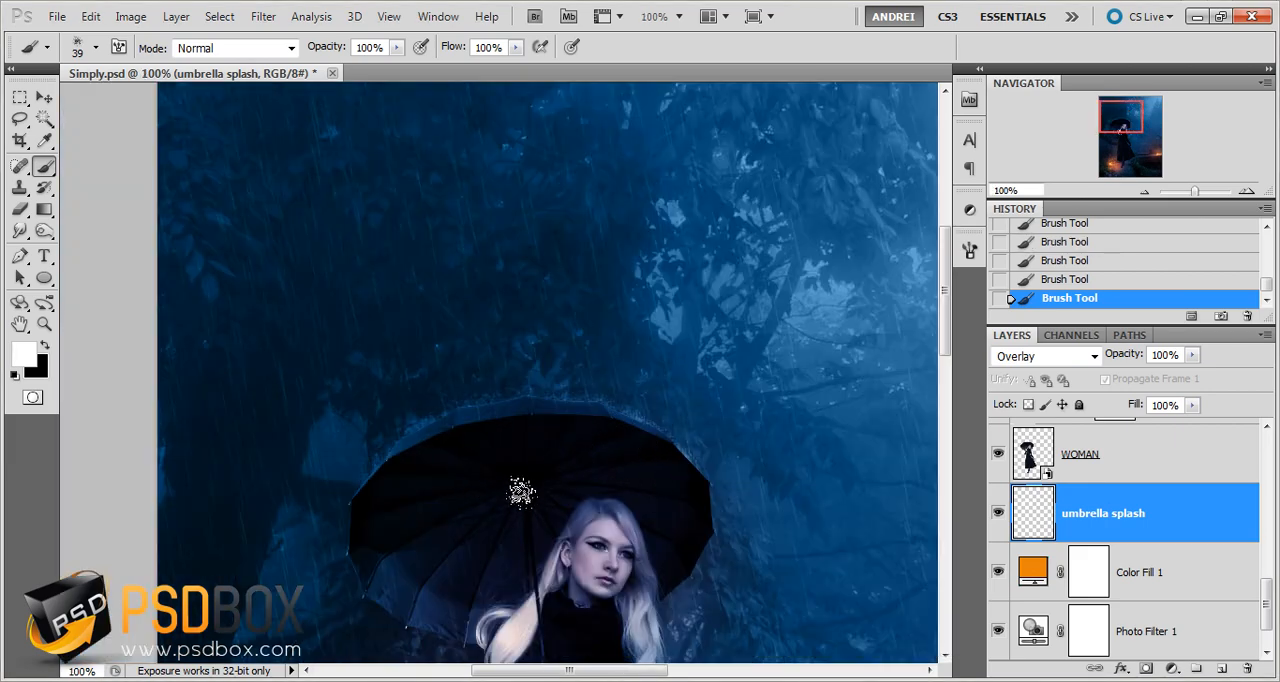
pyautogui.moveTo(562, 606); pyautogui.dragTo(552, 430)
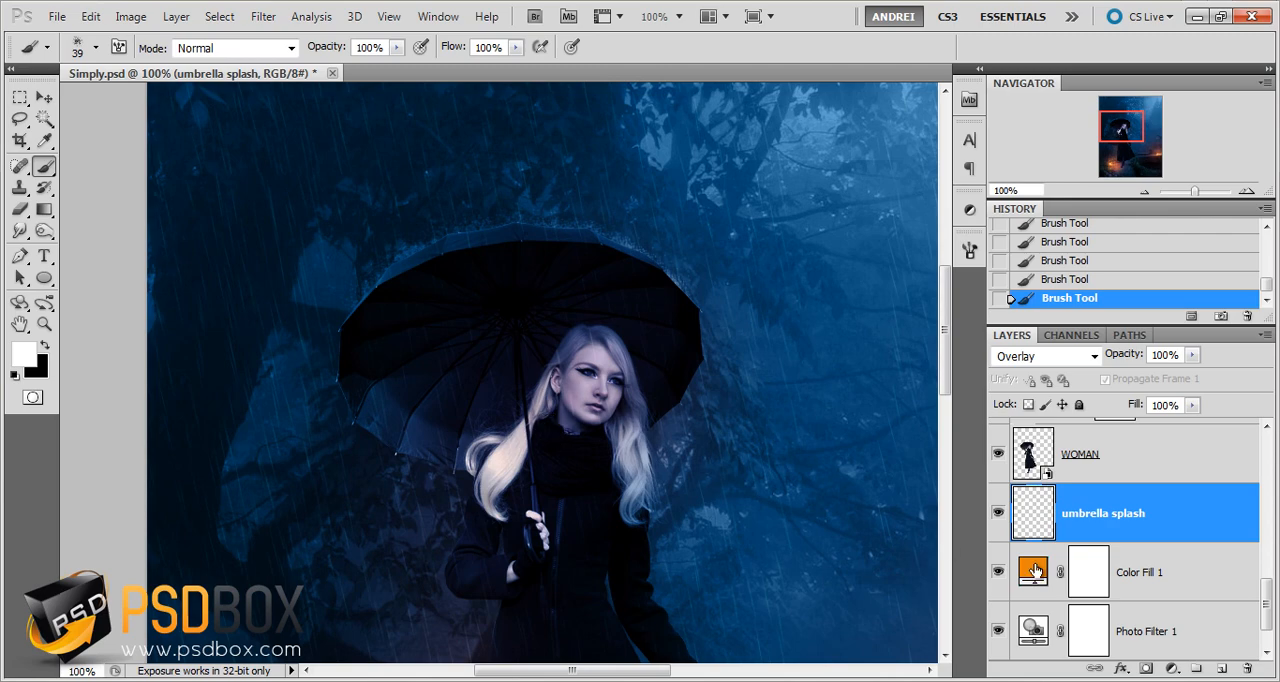
# Add a new empty layer between umbrella splash and Color Fill 1 and name it falling water
pyautogui.keyDown('ctrl'); pyautogui.click(1222, 668); pyautogui.keyUp('ctrl')
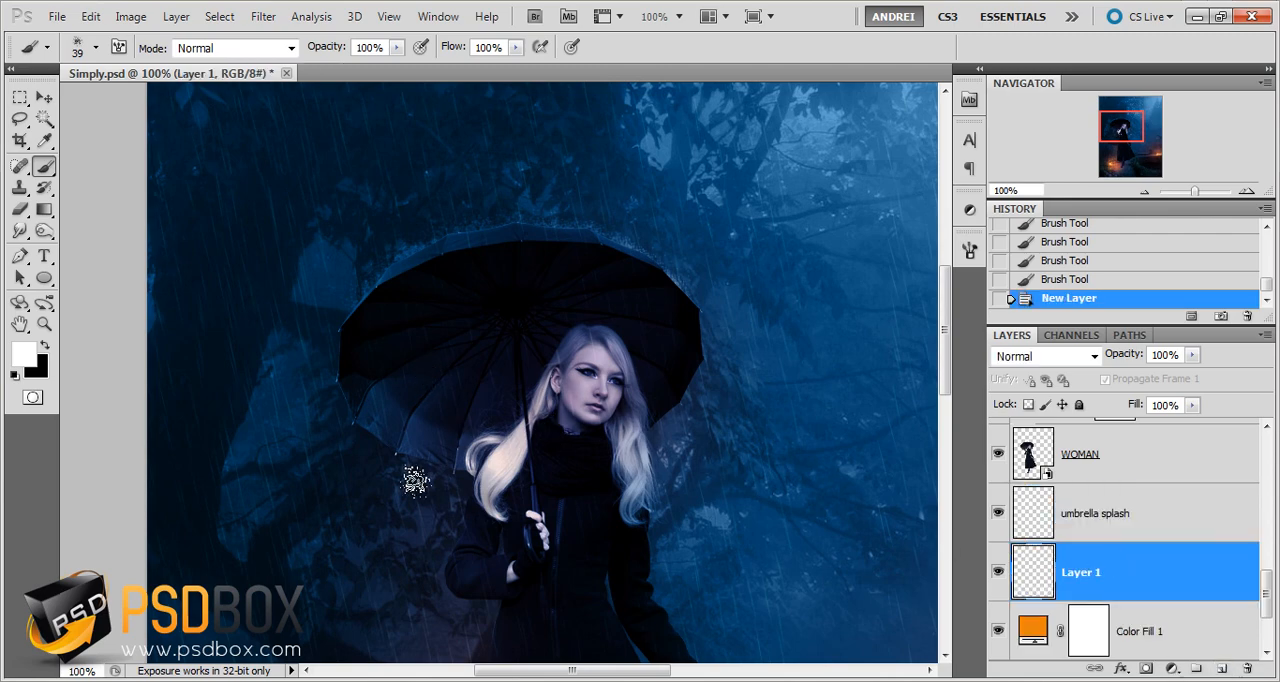
pyautogui.doubleClick(1082, 572)
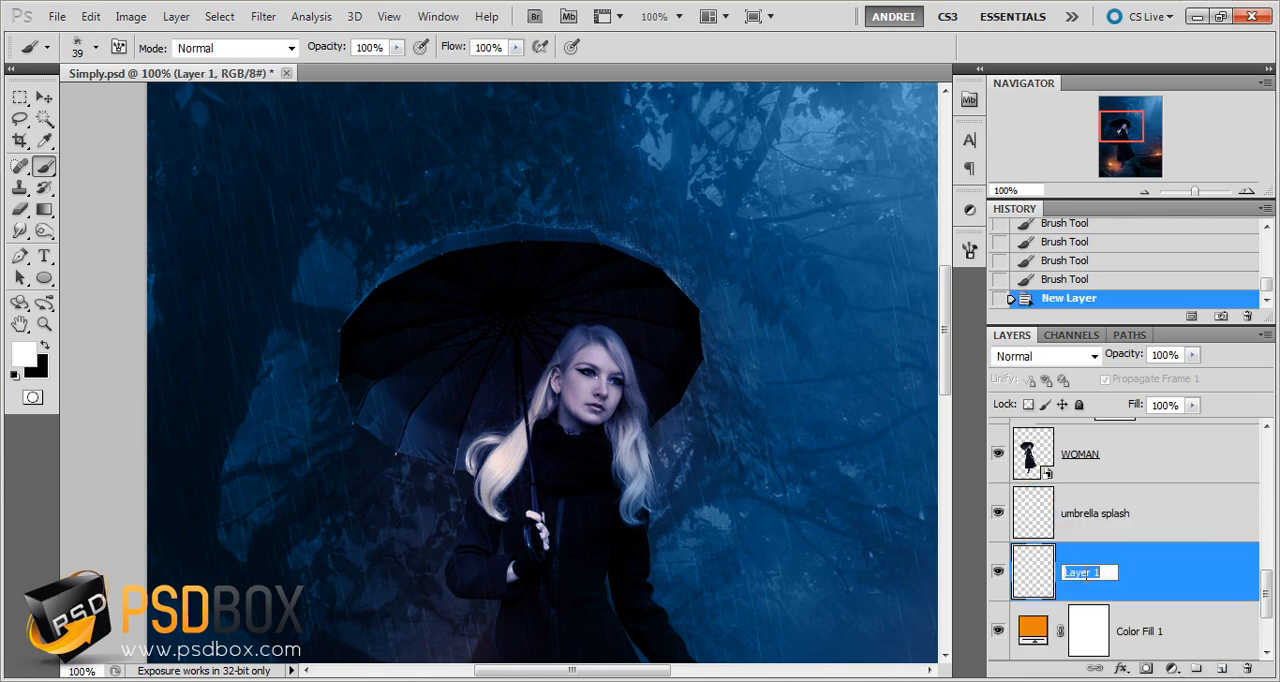
pyautogui.write('falling water')
pyautogui.press('Return')
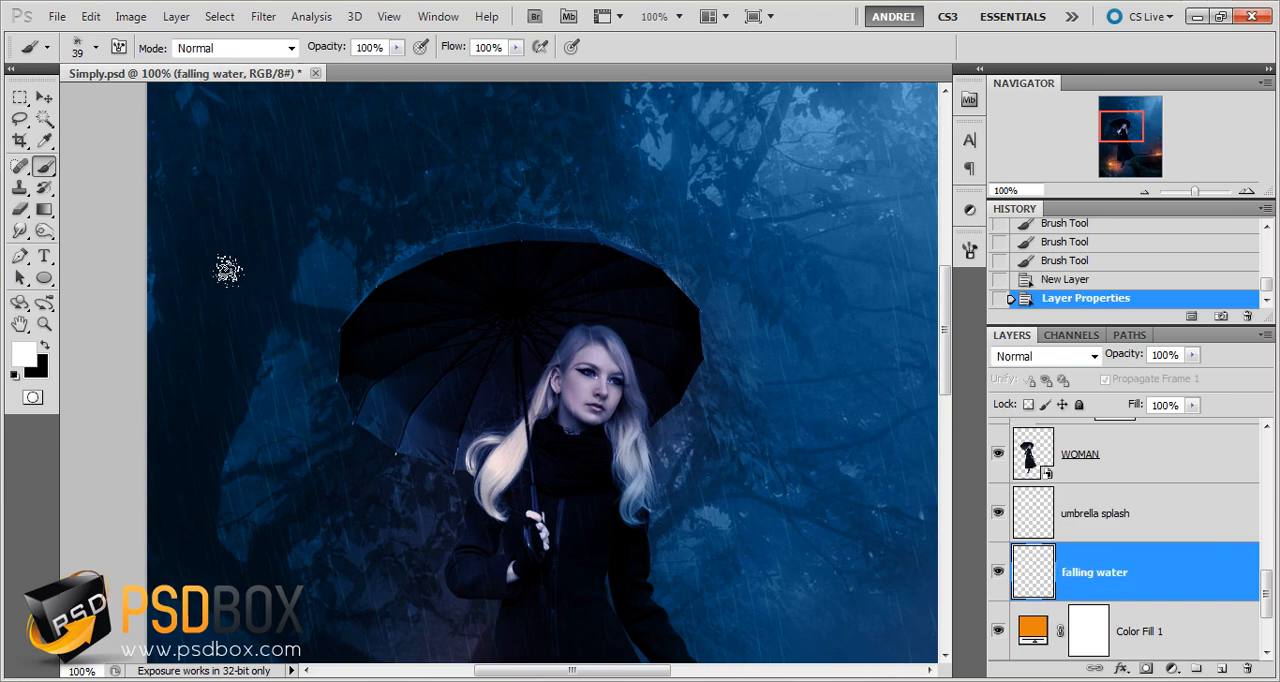
# Set up a hard round brush of 13 px with 19% opacity and 18% flow
pyautogui.rightClick(371, 373)
pyautogui.click(431, 495)
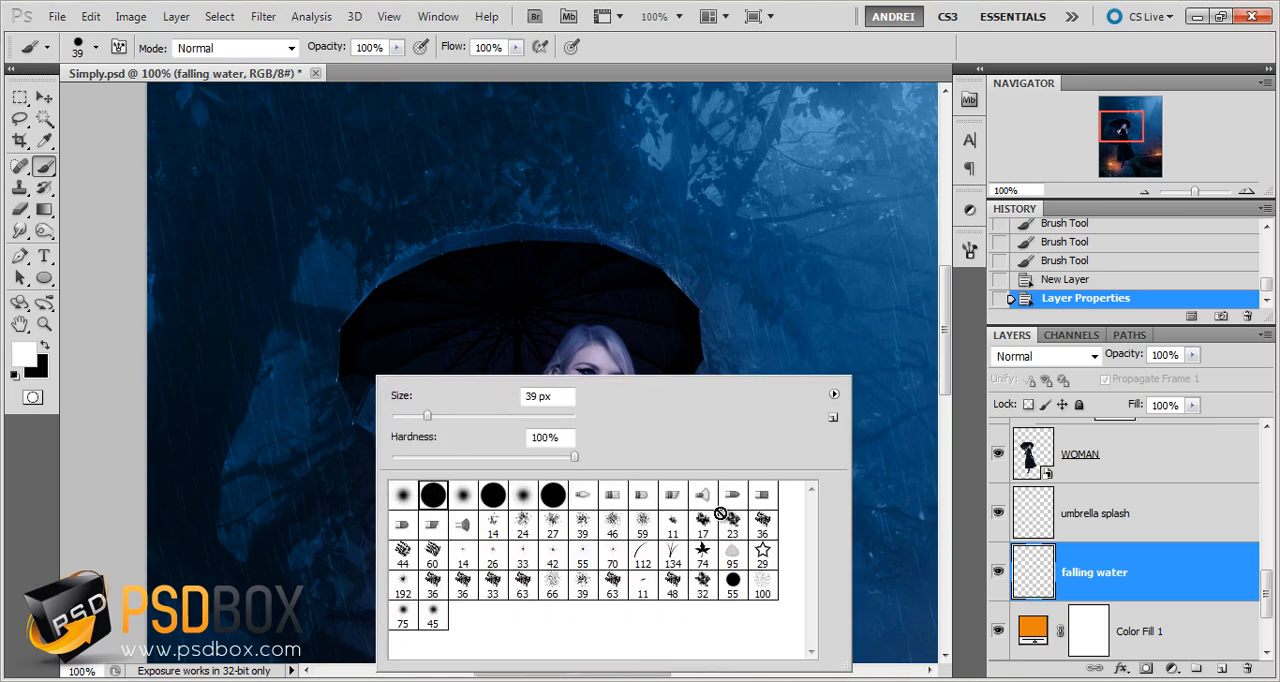
pyautogui.click(1180, 583)
pyautogui.scroll(2, 460, 500)
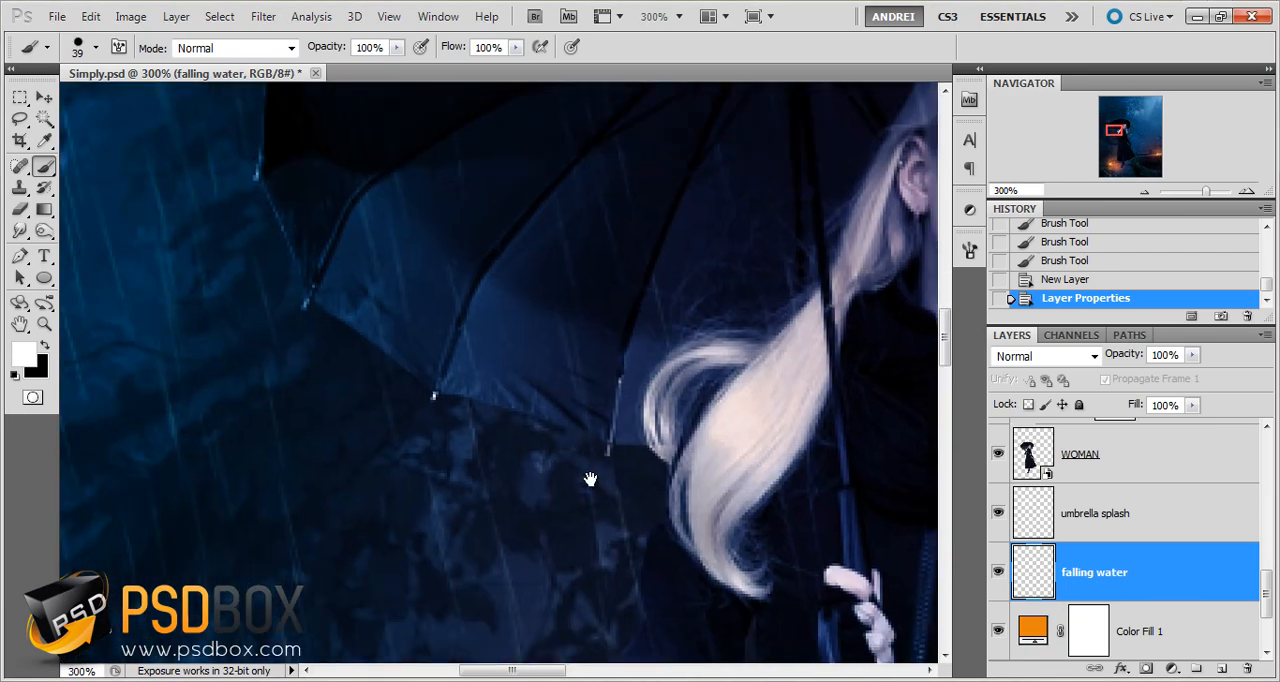
pyautogui.rightClick(625, 411)
pyautogui.click(651, 418)
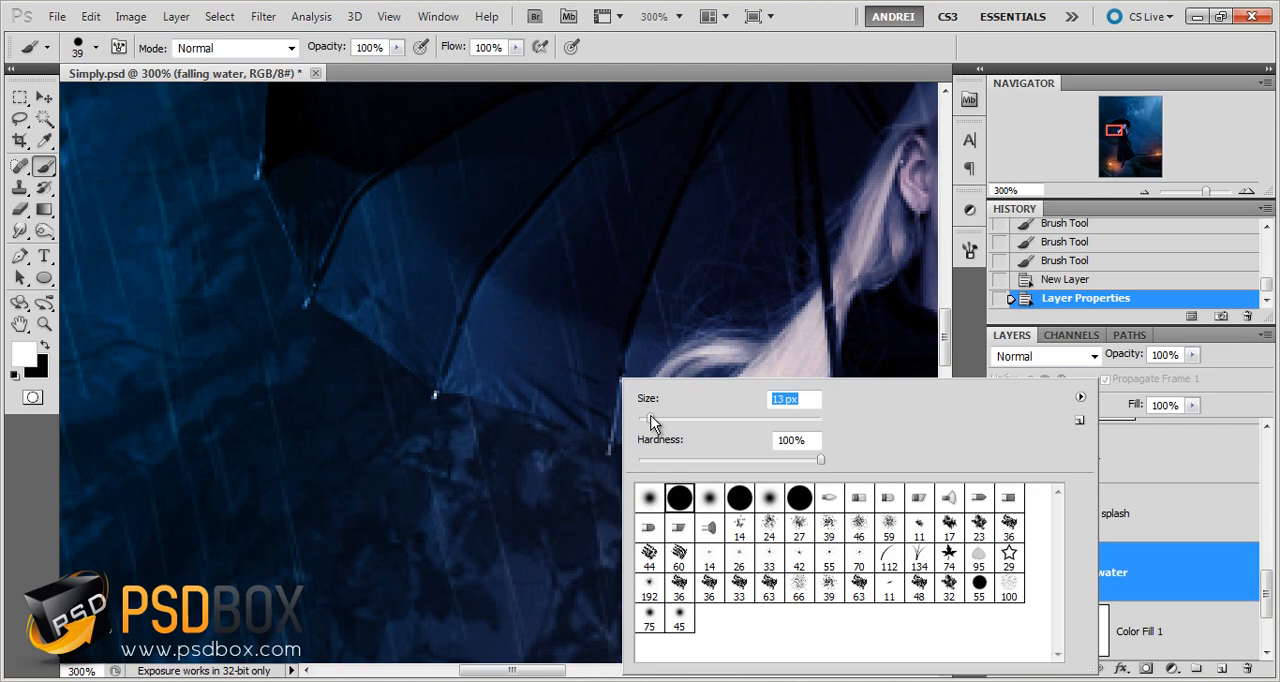
pyautogui.click(397, 47)
pyautogui.moveTo(398, 66); pyautogui.dragTo(318, 68)
pyautogui.click(515, 47)
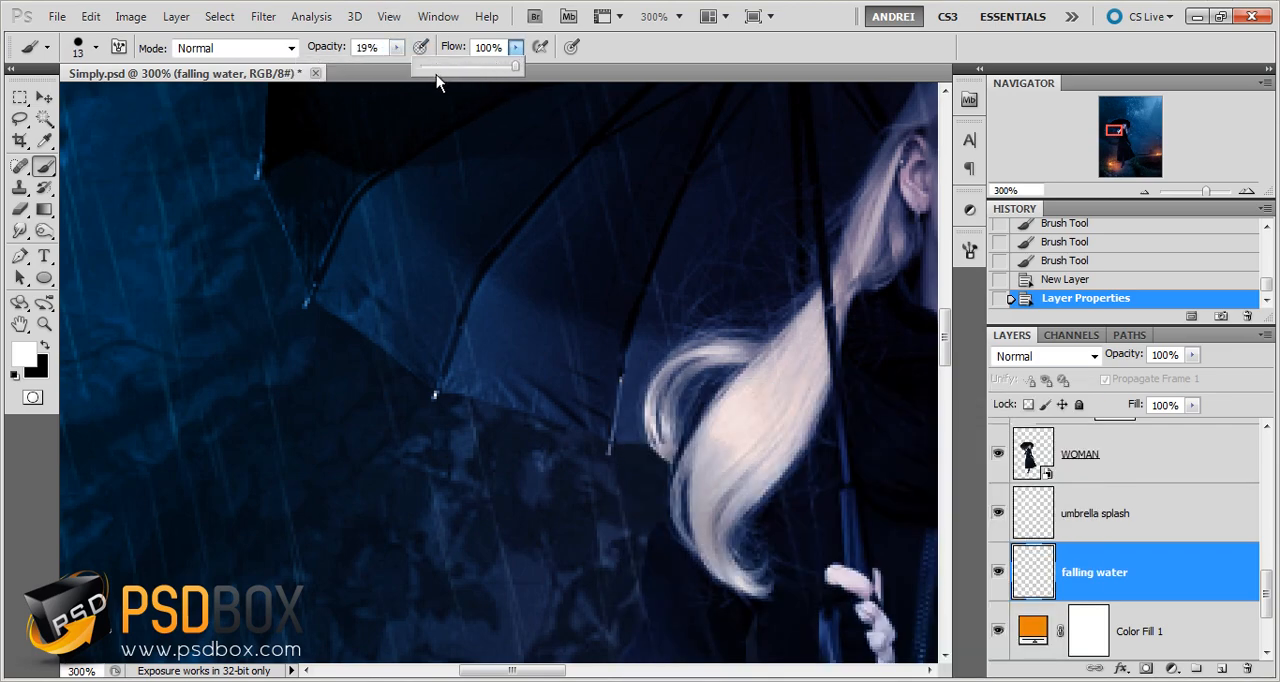
pyautogui.click(436, 70)
# Reduce the brush to 3 px and paint faint water strokes below the umbrella's lower left tip on the falling water layer
pyautogui.rightClick(448, 354)
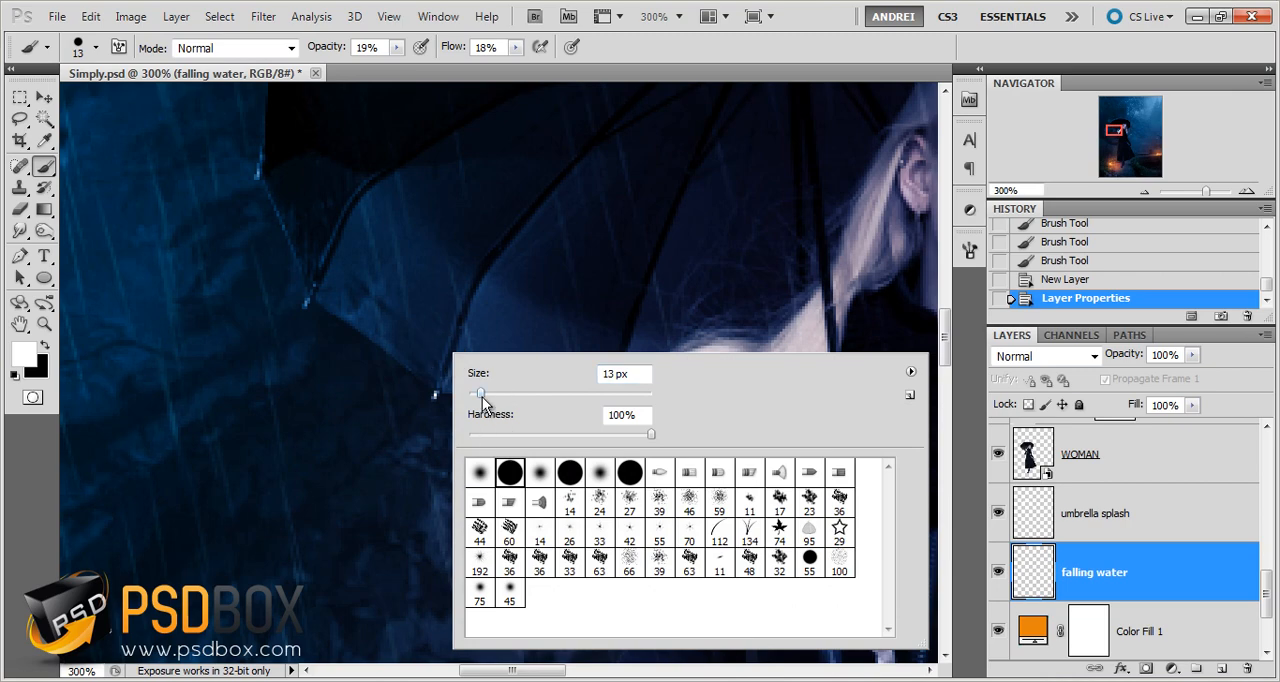
pyautogui.moveTo(481, 393)
pyautogui.mouseDown()
pyautogui.moveTo(431, 411)
pyautogui.moveTo(431, 446)
pyautogui.mouseUp()
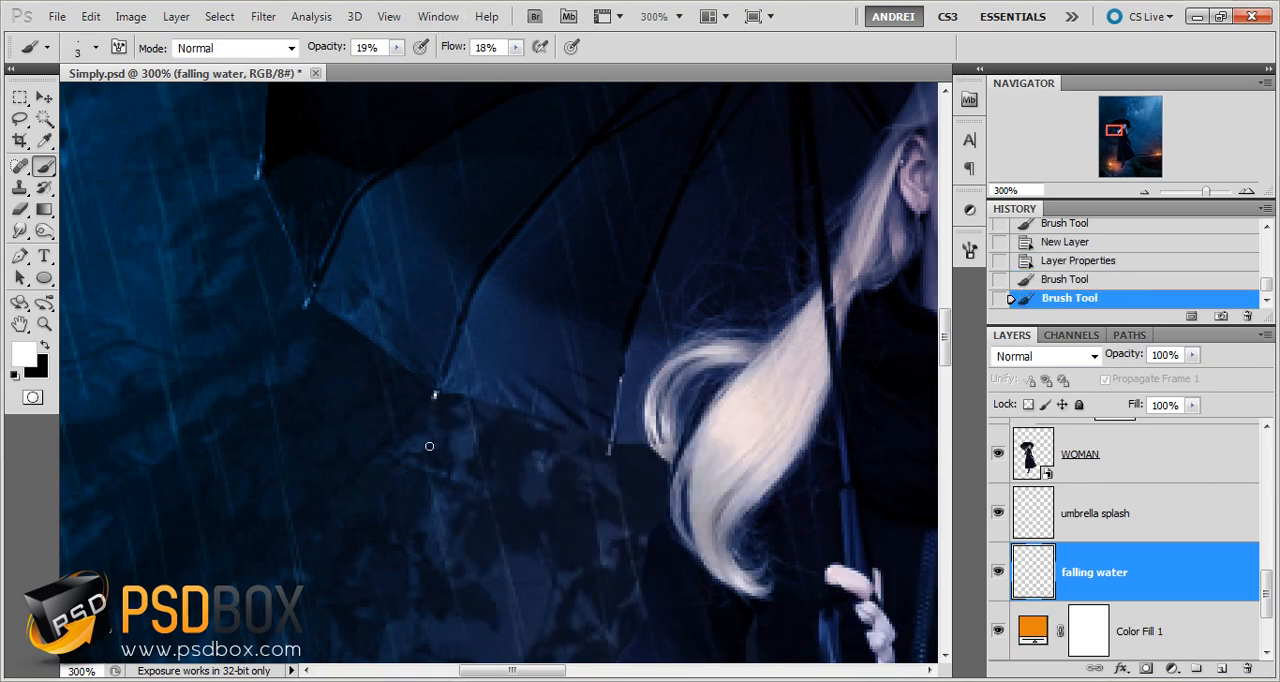
pyautogui.click(428, 447)
pyautogui.click(456, 452)
pyautogui.click(1042, 356)
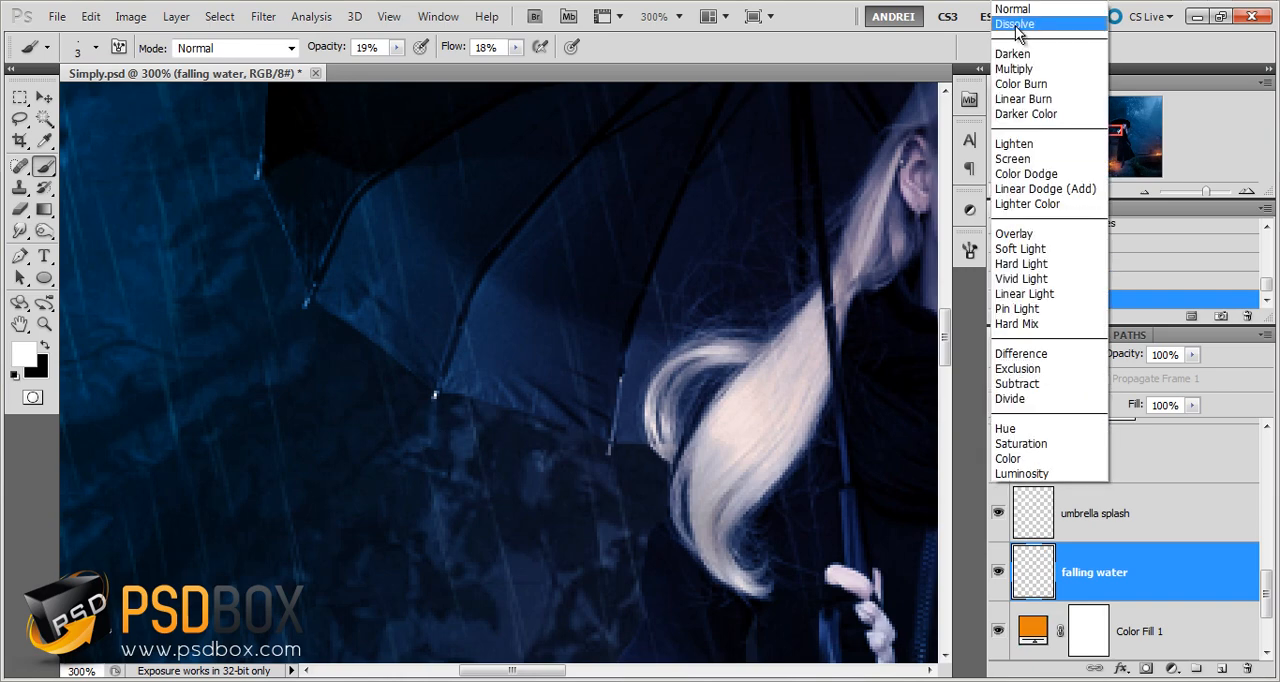
pyautogui.press('Escape')
# Set the hard round brush to 2 px and raise its flow to 38%
pyautogui.rightClick(583, 376)
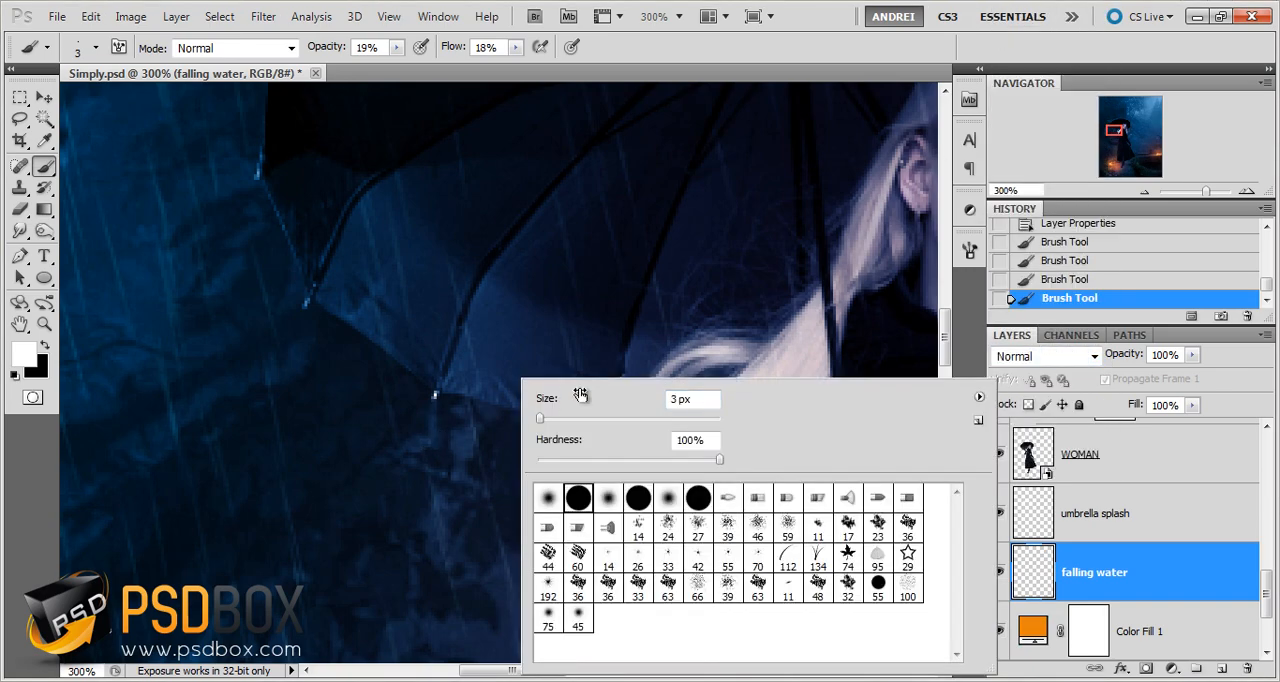
pyautogui.press('Down')
pyautogui.click(517, 48)
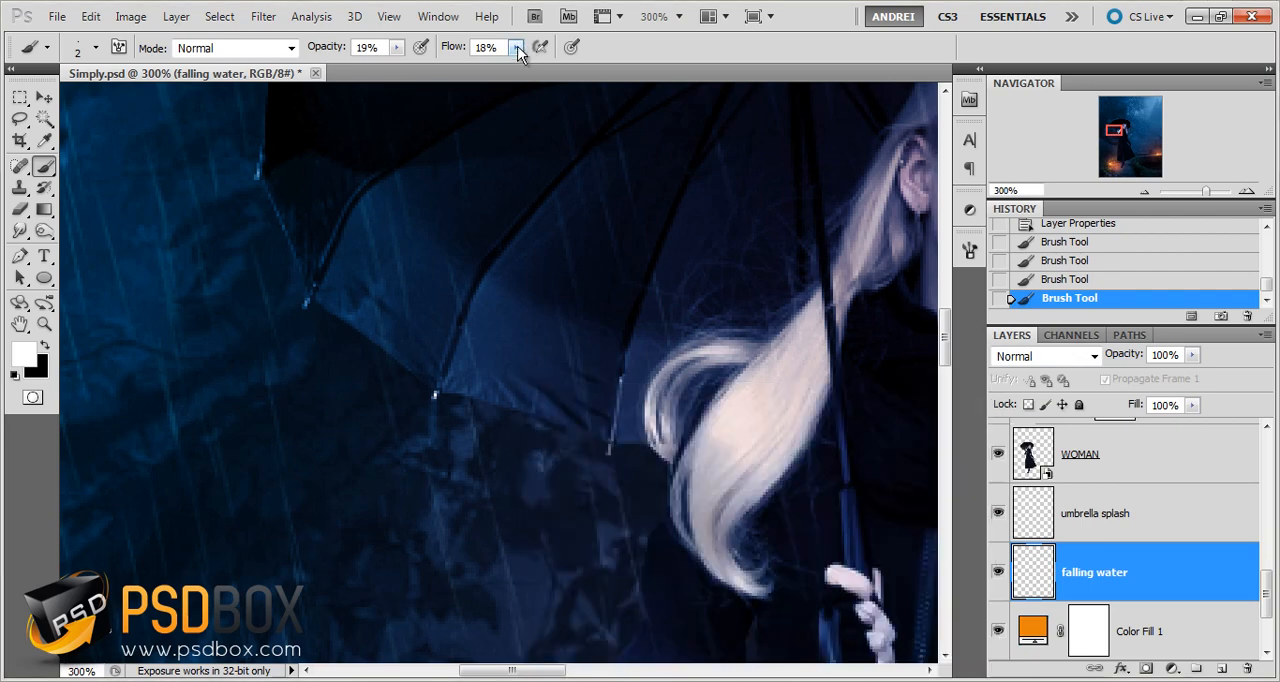
pyautogui.click(517, 48)
pyautogui.moveTo(524, 56); pyautogui.dragTo(535, 68)
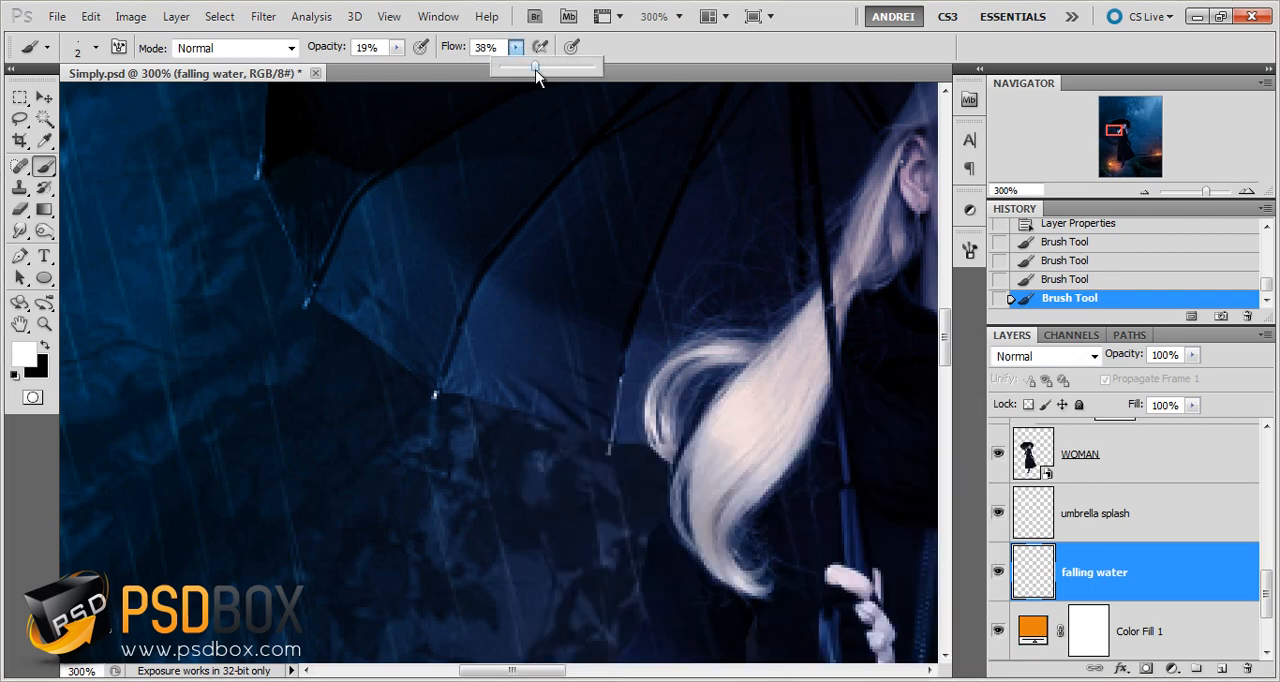
pyautogui.click(1161, 570)
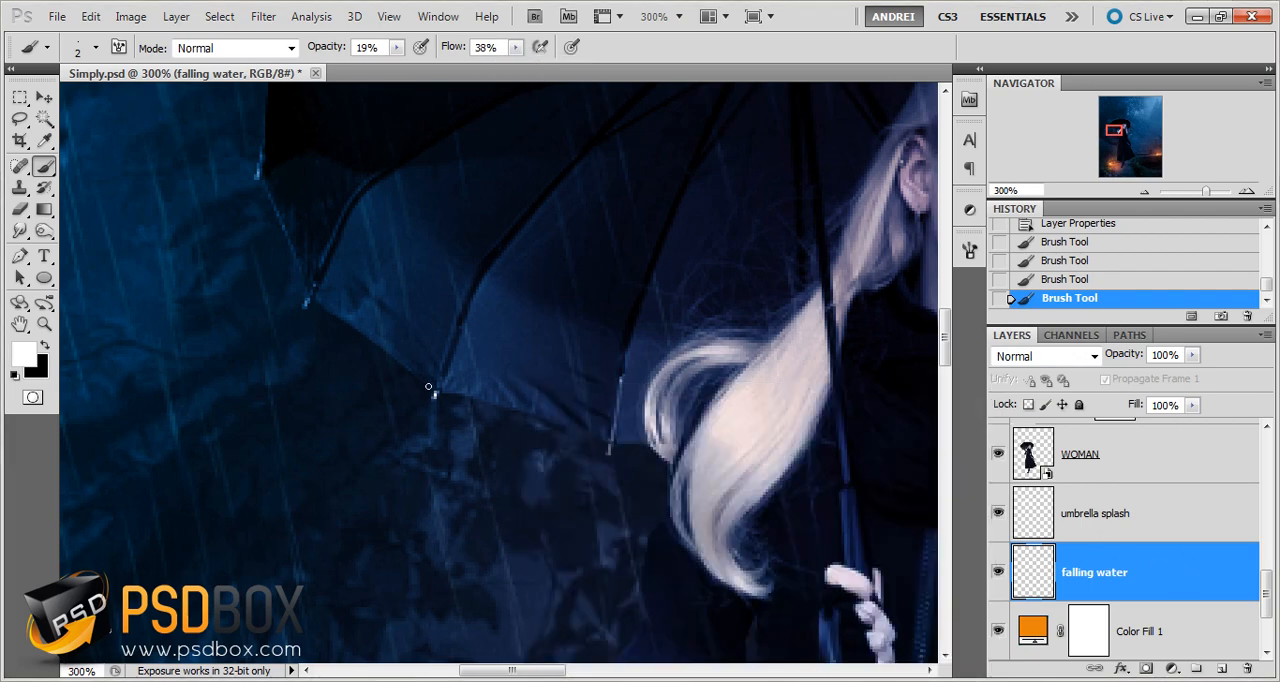
# Reduce the brush to 1 px and paint thin water strokes below the umbrella's lower tips on the falling water layer
pyautogui.rightClick(430, 388)
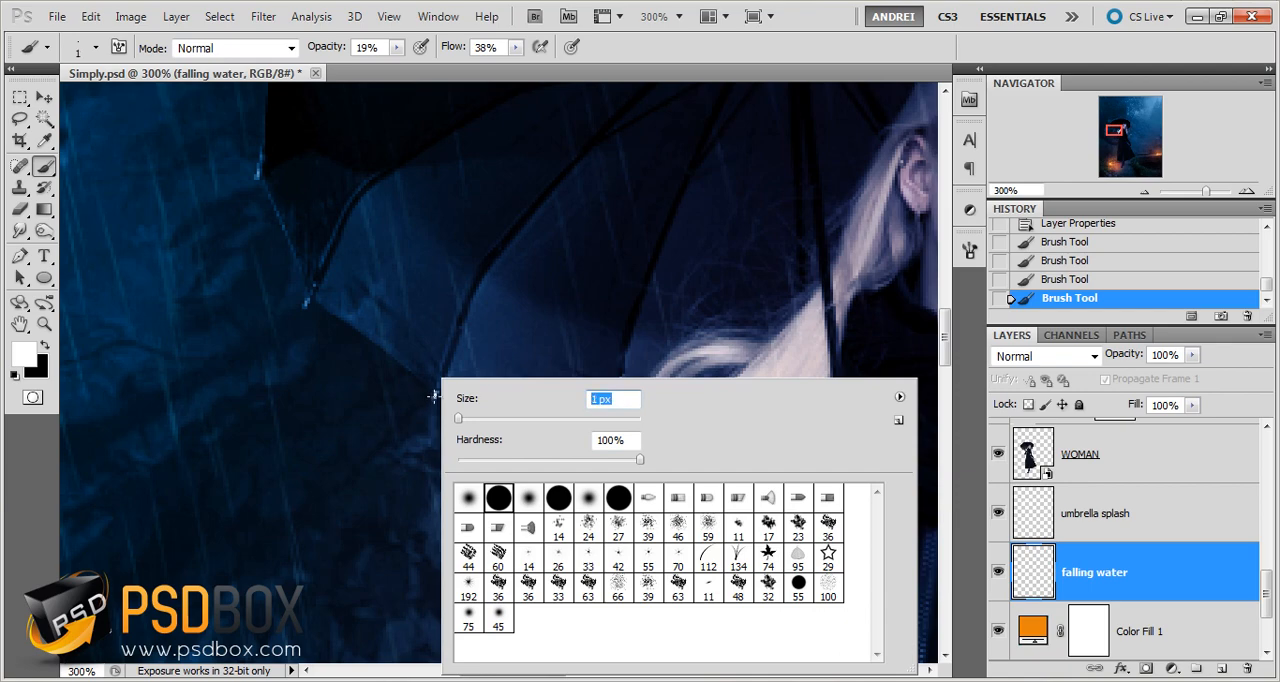
pyautogui.click(433, 397)
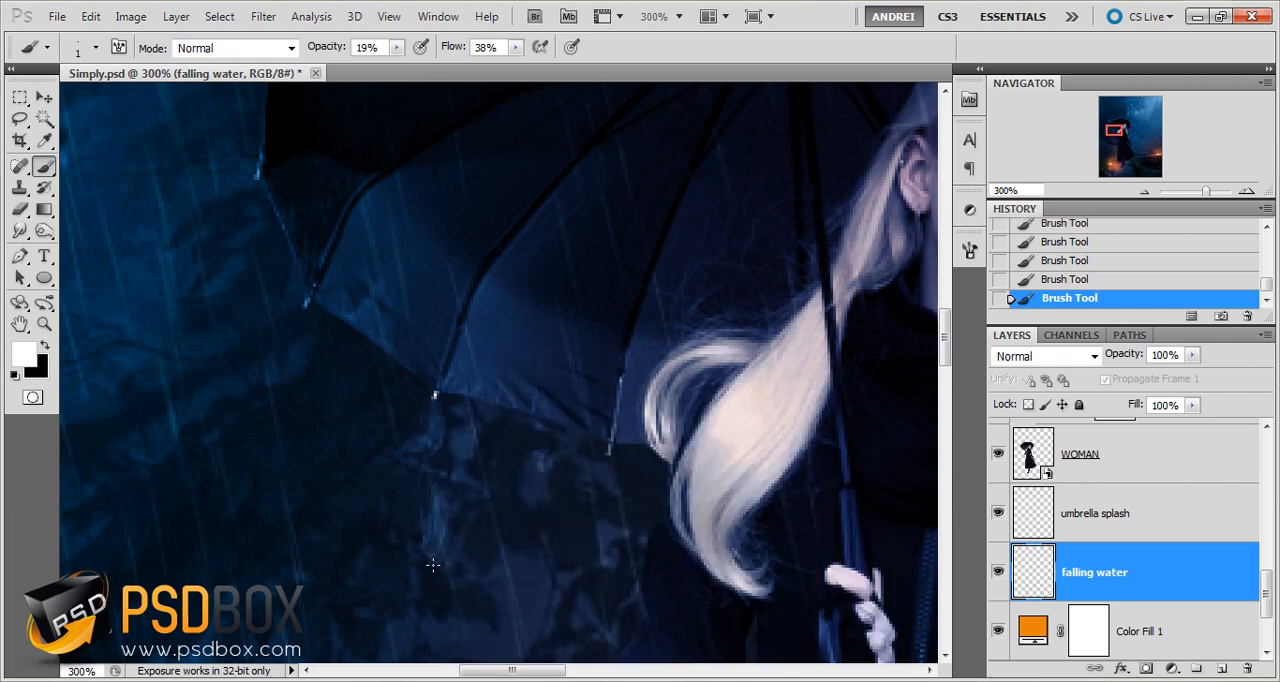
pyautogui.moveTo(465, 562); pyautogui.dragTo(464, 515)
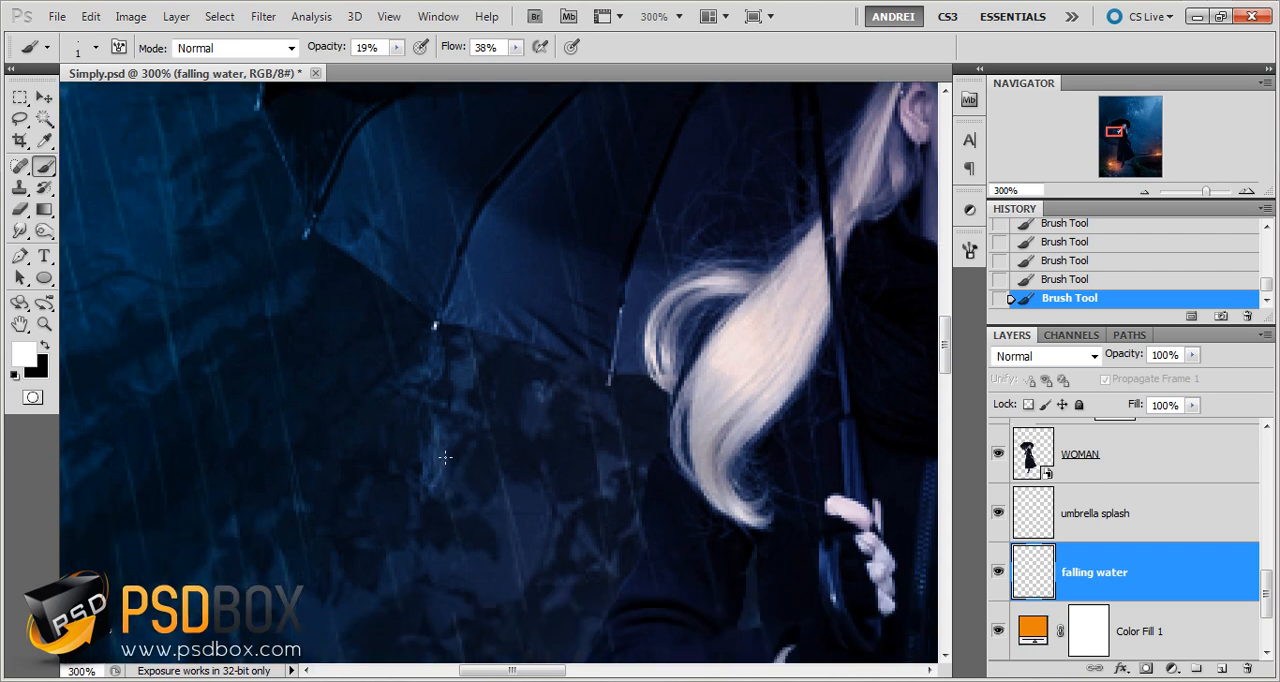
pyautogui.moveTo(606, 389); pyautogui.dragTo(594, 431)
pyautogui.moveTo(514, 357)
pyautogui.mouseDown()
pyautogui.moveTo(524, 482)
pyautogui.moveTo(511, 484)
pyautogui.mouseUp()
pyautogui.scroll(-1, 550, 500)
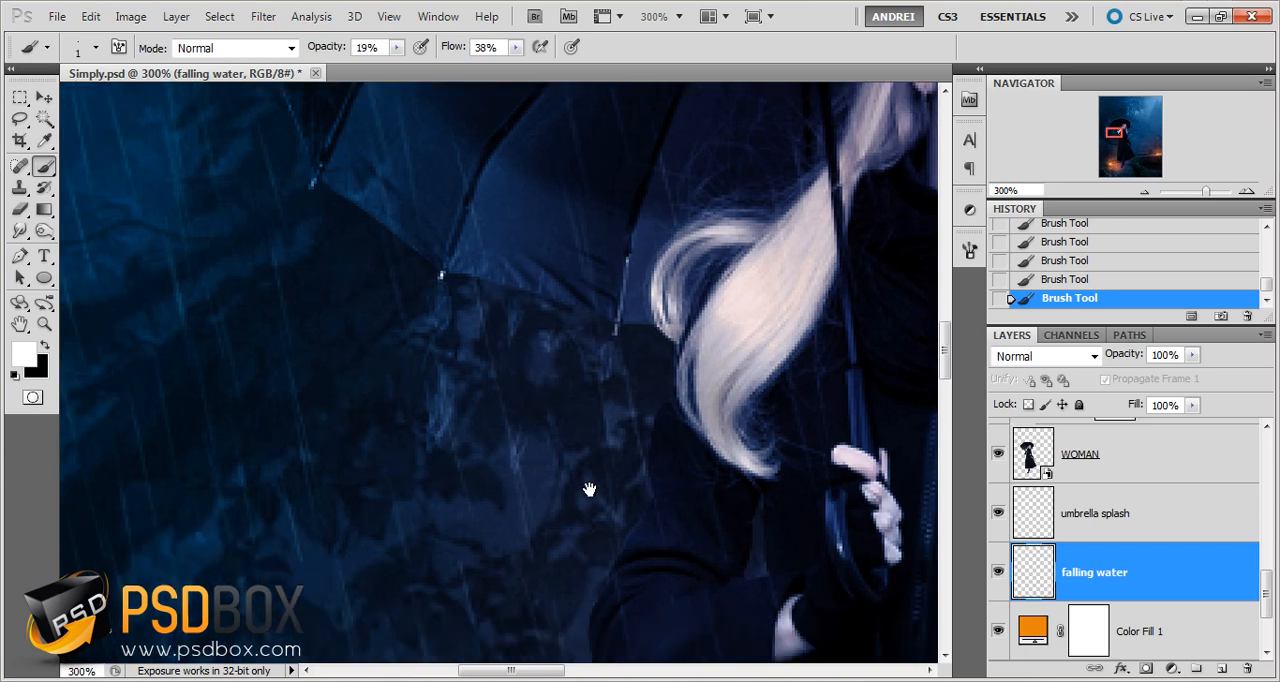
pyautogui.moveTo(516, 372); pyautogui.dragTo(520, 400)
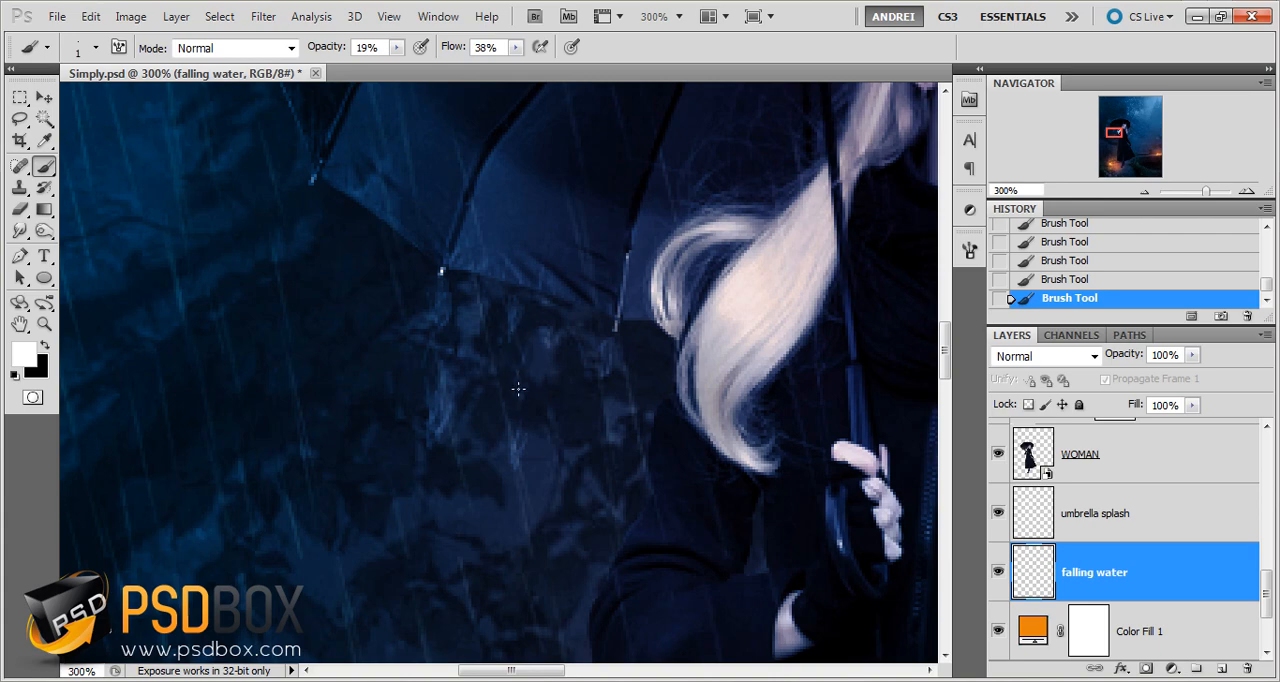
pyautogui.moveTo(435, 328); pyautogui.dragTo(487, 400)
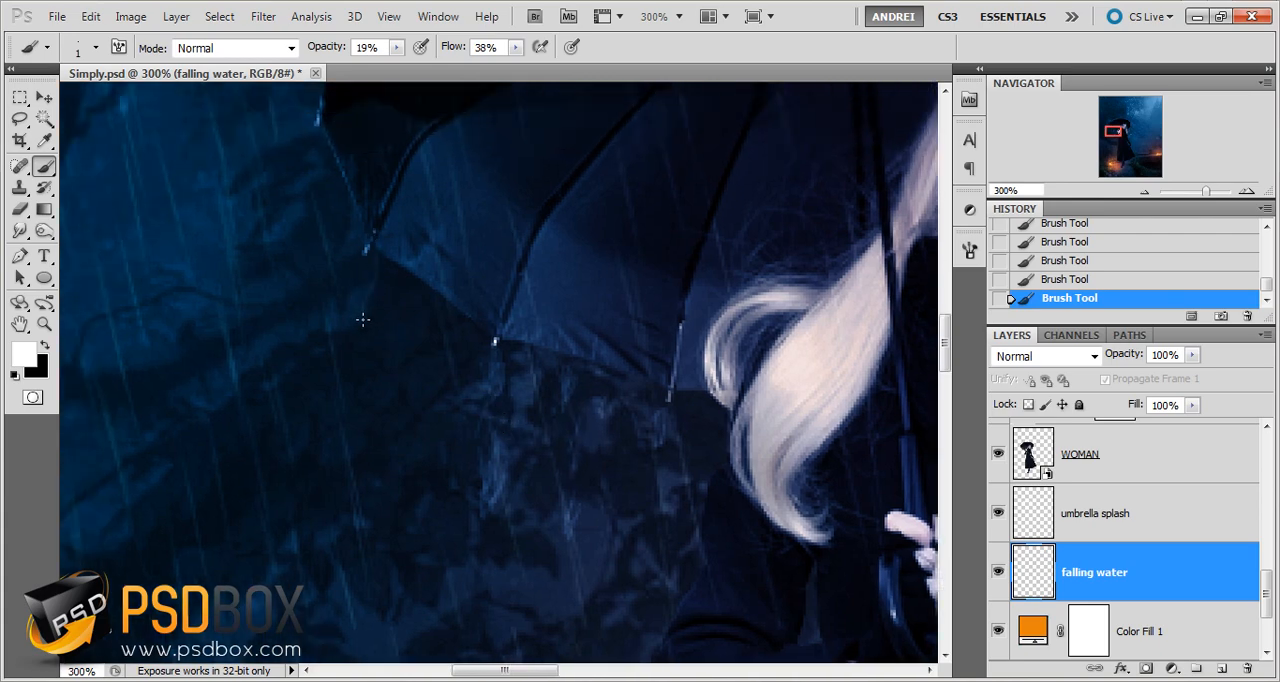
# Paint thin water strokes running down from the umbrella's left rib tip on the falling water layer
pyautogui.moveTo(375, 262); pyautogui.dragTo(365, 312)
pyautogui.moveTo(365, 293)
pyautogui.mouseDown()
pyautogui.moveTo(373, 354)
pyautogui.moveTo(399, 310)
pyautogui.moveTo(386, 346)
pyautogui.mouseUp()
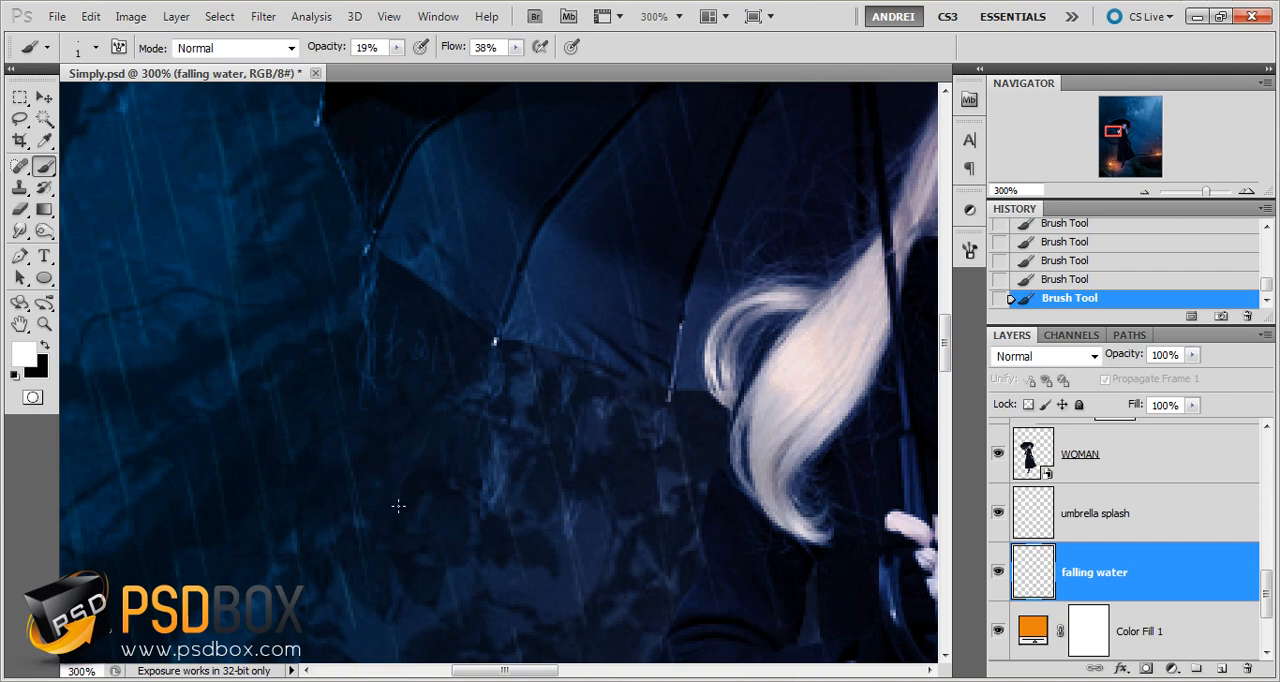
pyautogui.scroll(-2, 597, 449)
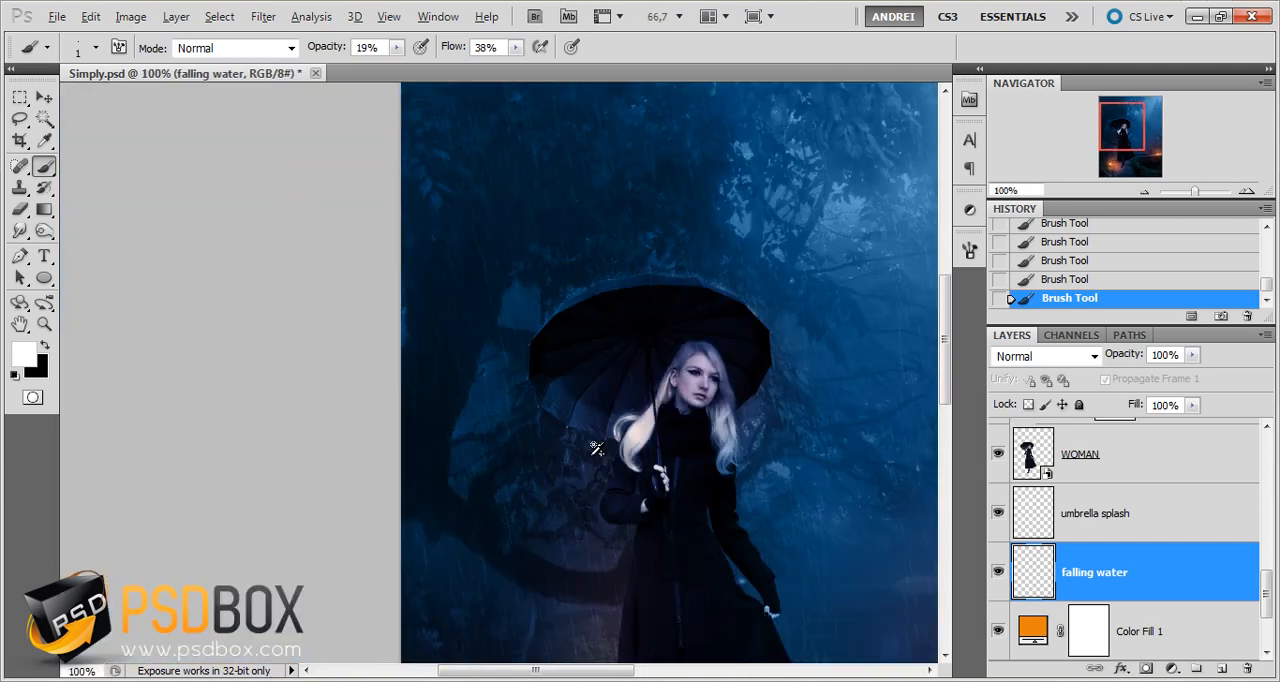
pyautogui.scroll(1, 597, 449)
pyautogui.moveTo(696, 512); pyautogui.dragTo(643, 471)
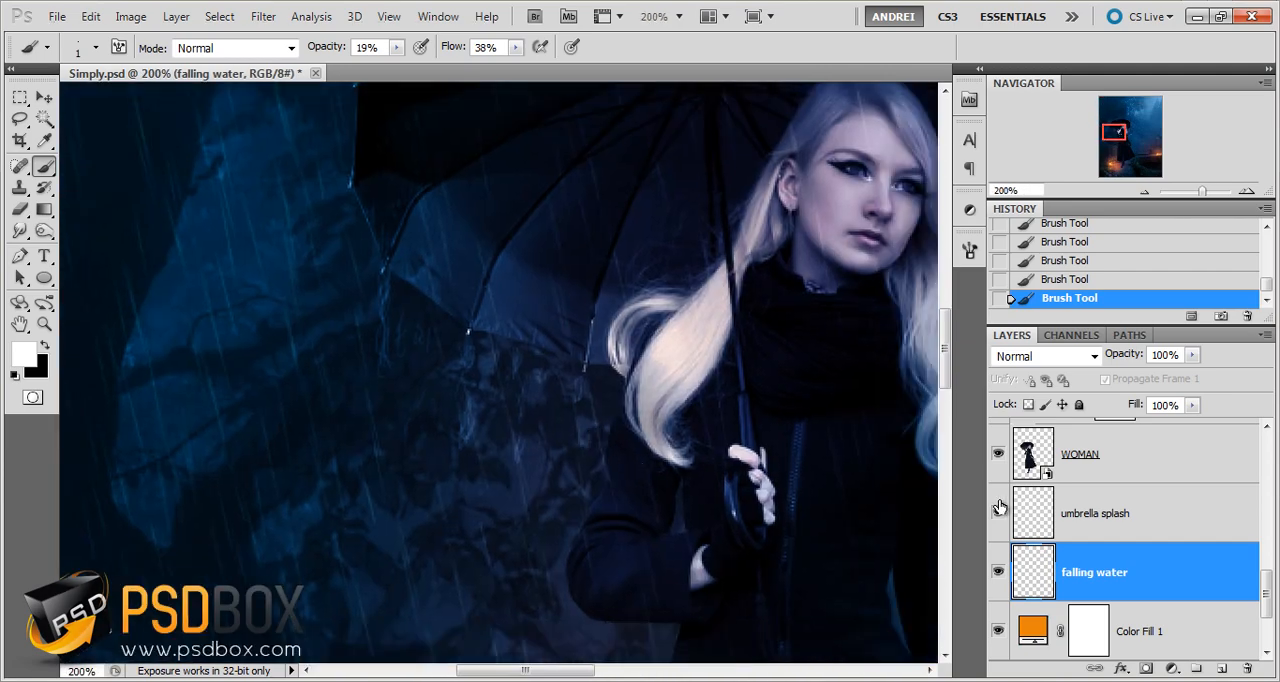
# Open the recent file Simply for you - copia.psd and examine the falling water painted below its umbrella
pyautogui.click(57, 17)
pyautogui.moveTo(145, 150)
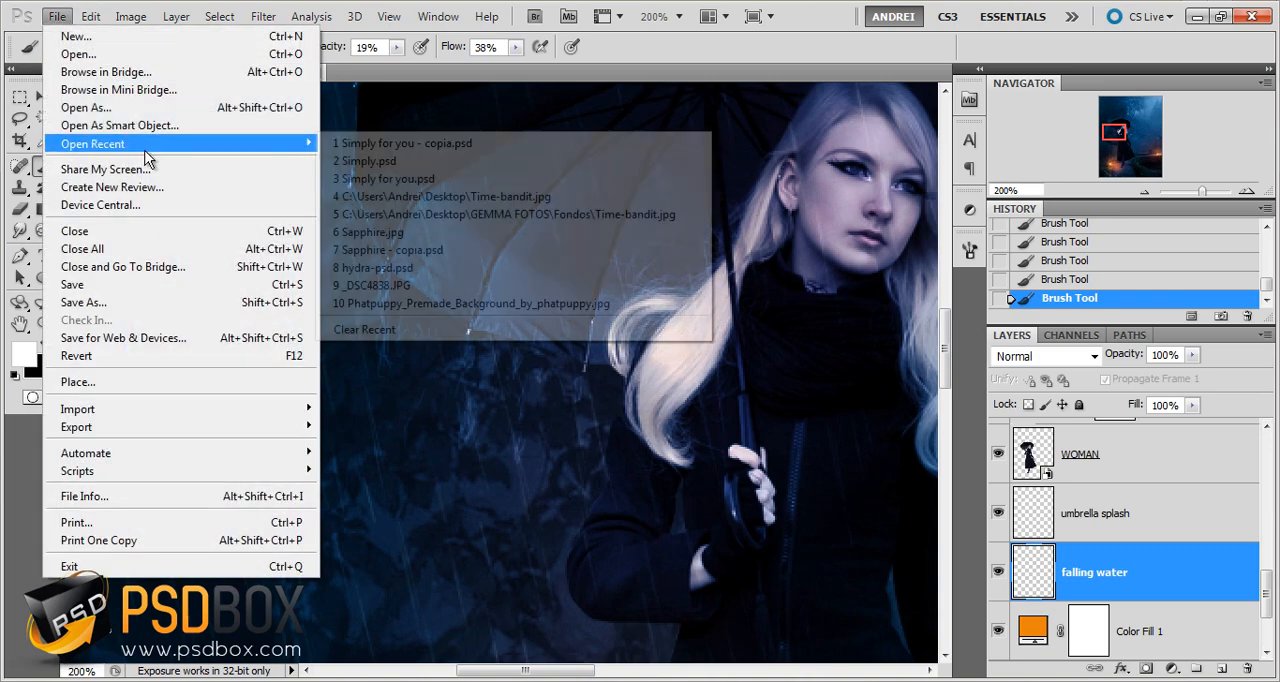
pyautogui.click(447, 144)
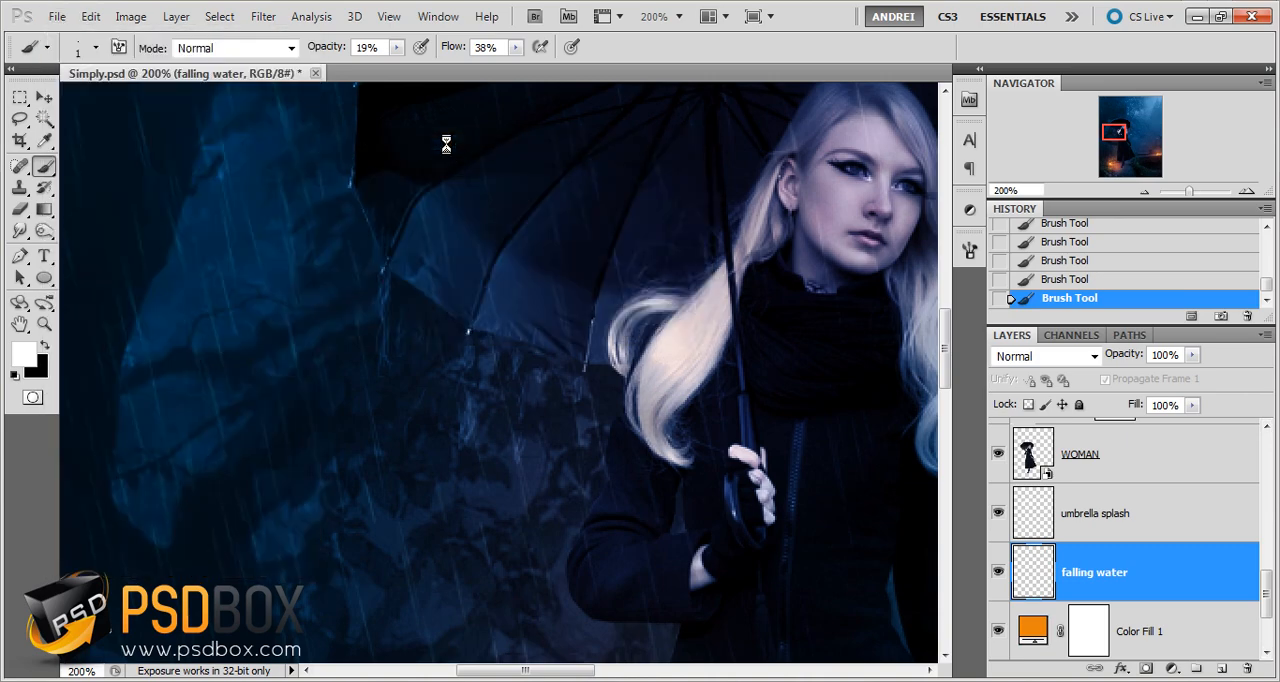
pyautogui.scroll(2, 369, 328)
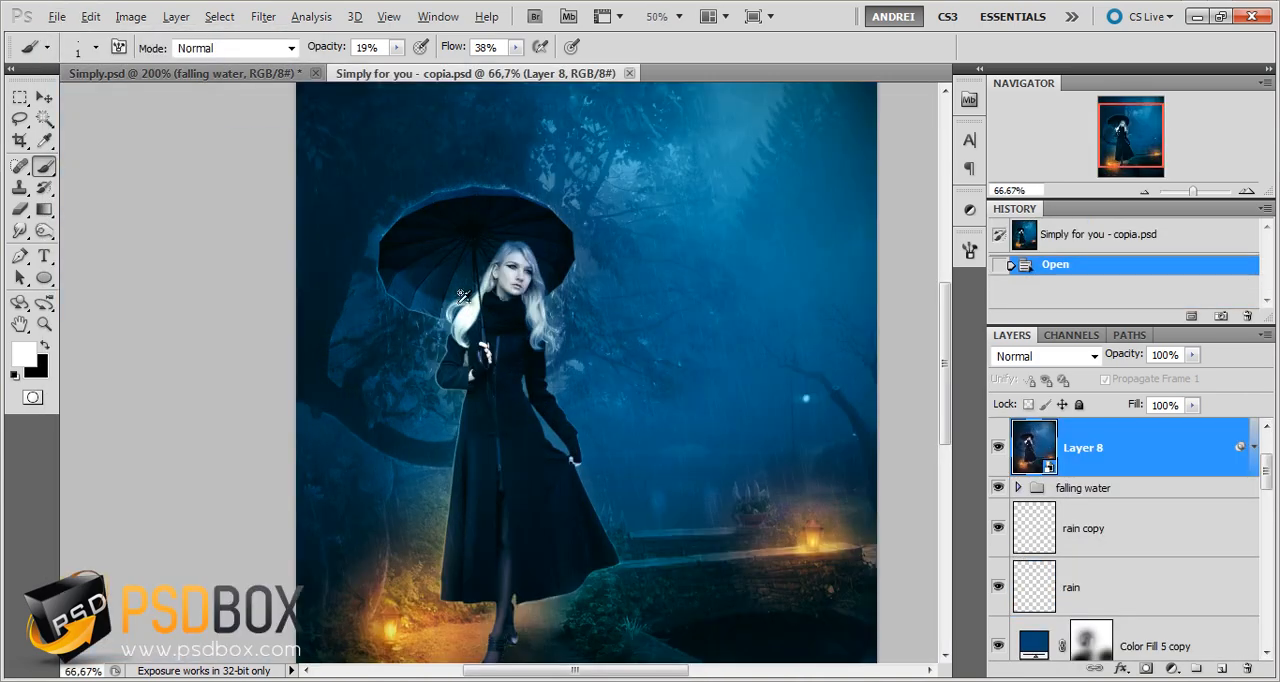
pyautogui.scroll(4, 463, 296)
pyautogui.scroll(-1, 428, 305)
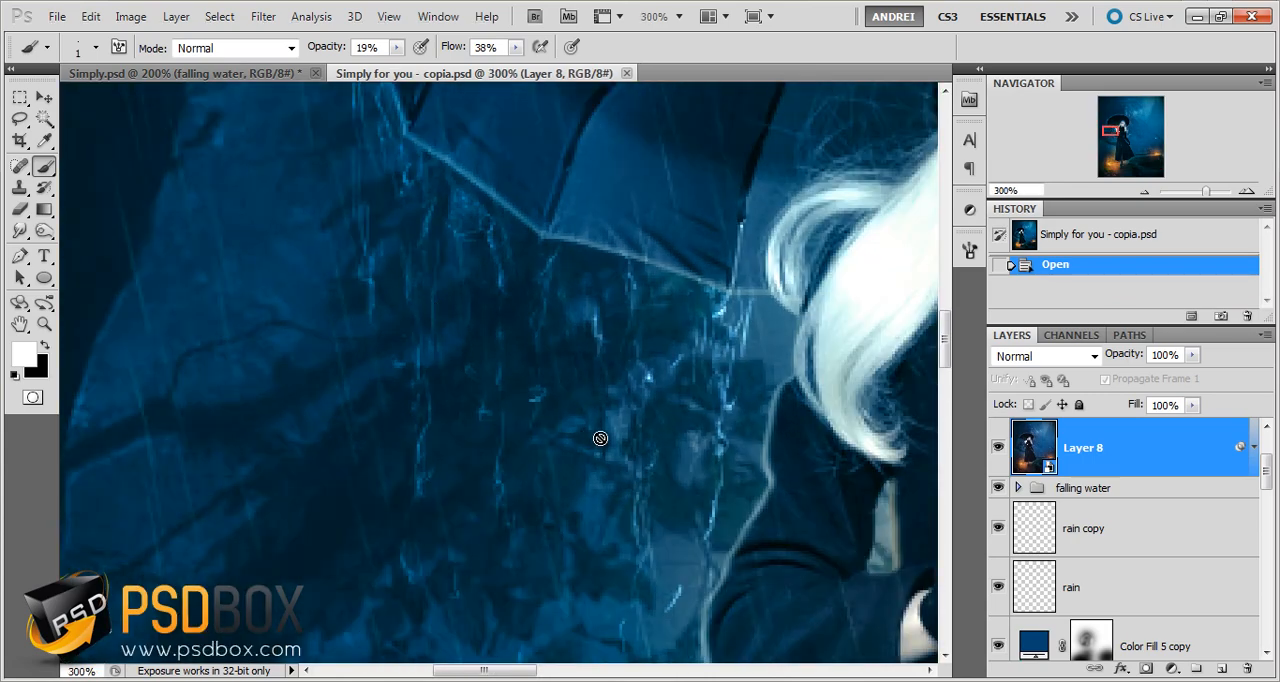
pyautogui.scroll(-1, 604, 432)
pyautogui.scroll(-1, 657, 468)
pyautogui.moveTo(621, 457); pyautogui.dragTo(512, 408)
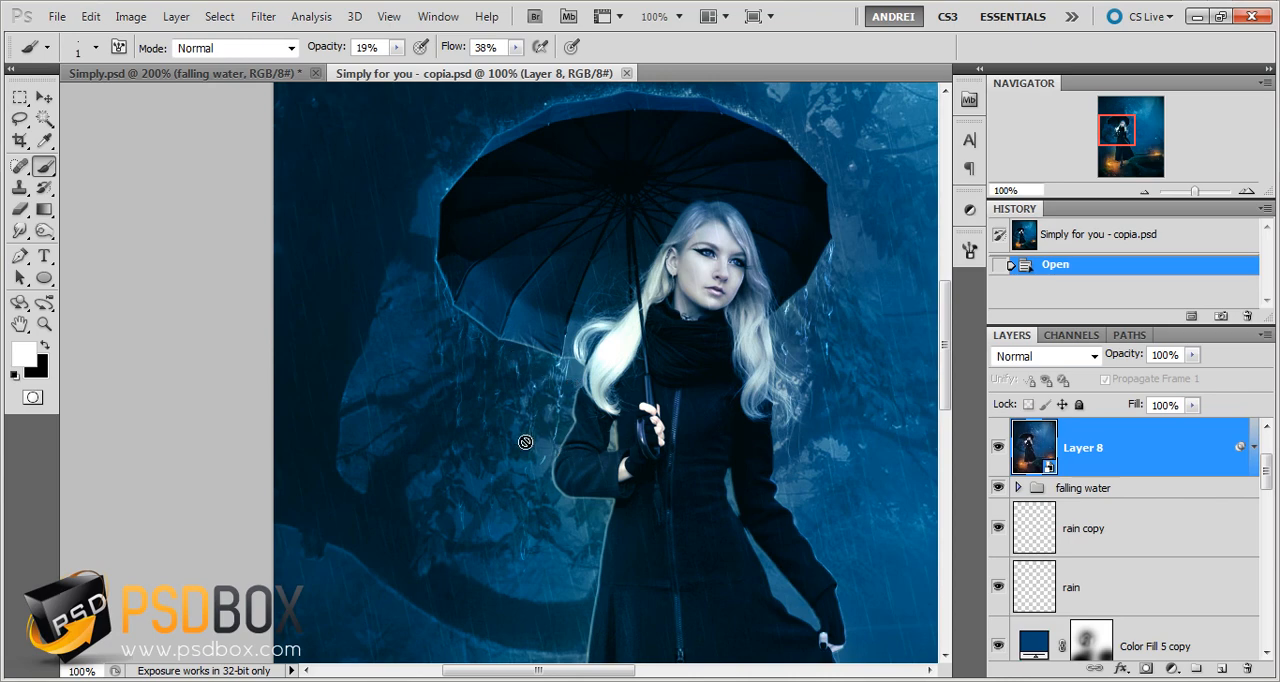
# Return to Simply.psd and delete the falling water layer
pyautogui.click(249, 75)
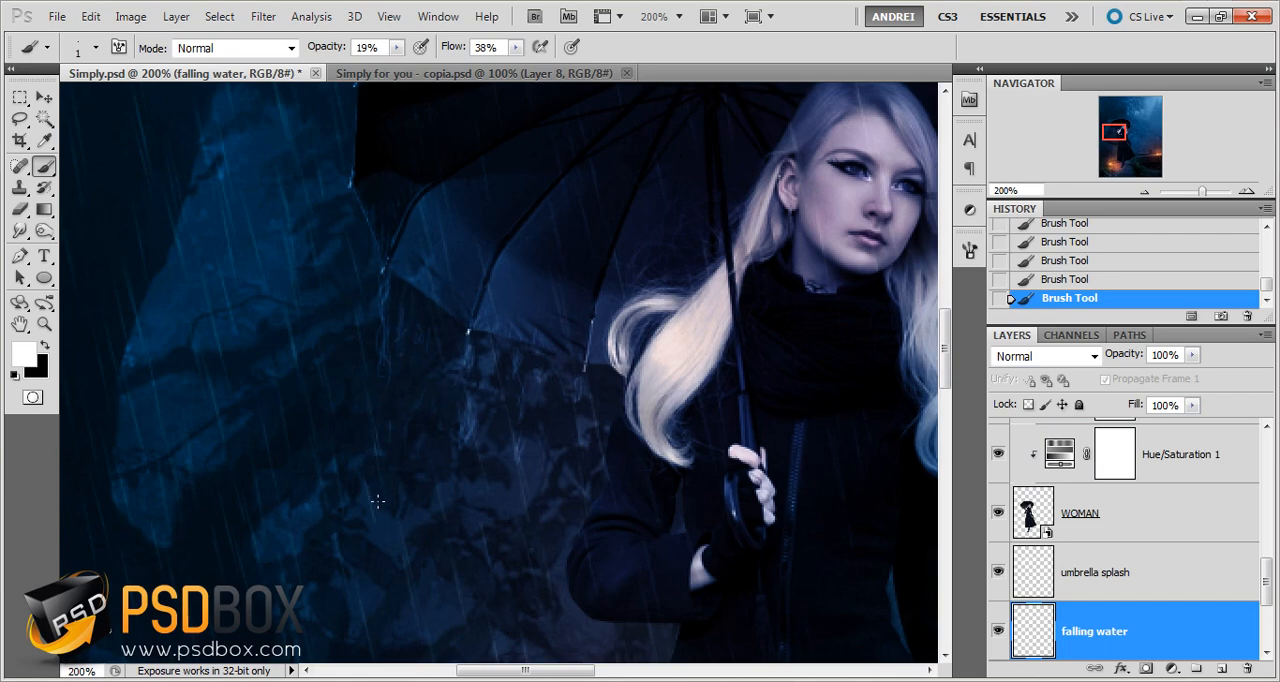
pyautogui.scroll(-2, 386, 424)
pyautogui.scroll(1, 416, 465)
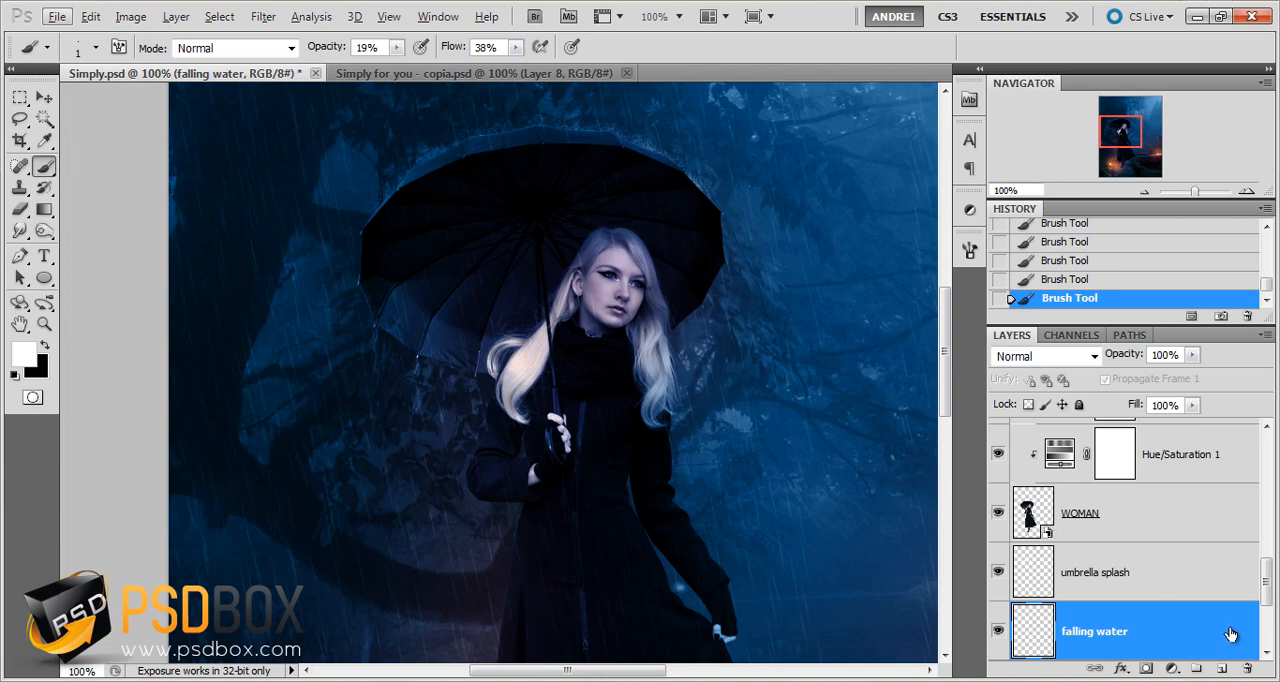
pyautogui.moveTo(1232, 636); pyautogui.dragTo(1247, 667)
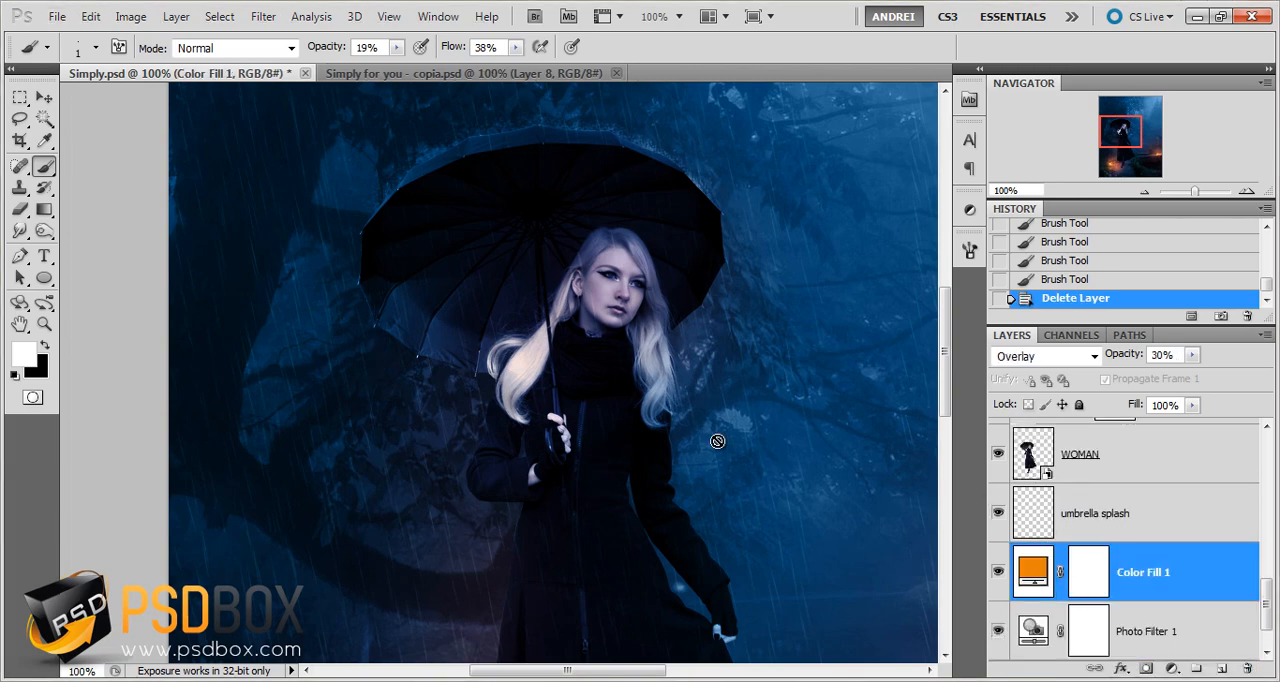
# Examine the composite overall and up close around the umbrella, the rain and the lantern on the wall
pyautogui.scroll(-1, 660, 331)
pyautogui.scroll(-2, 660, 331)
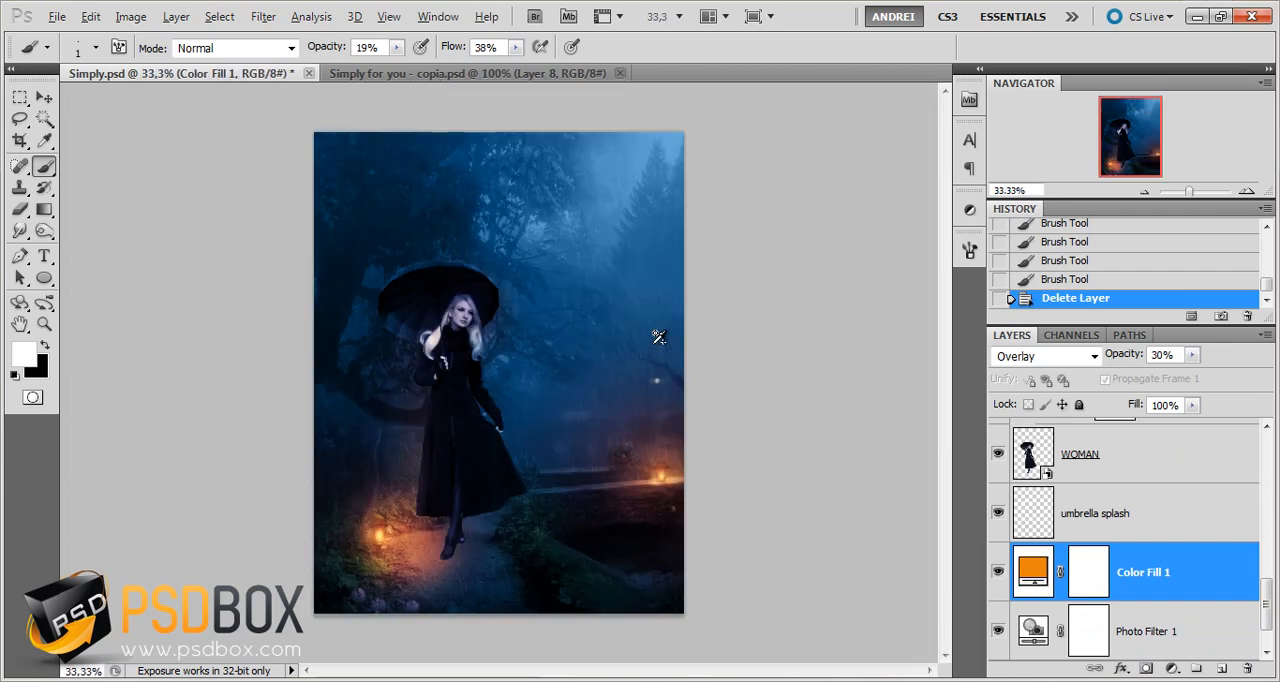
pyautogui.scroll(3, 417, 250)
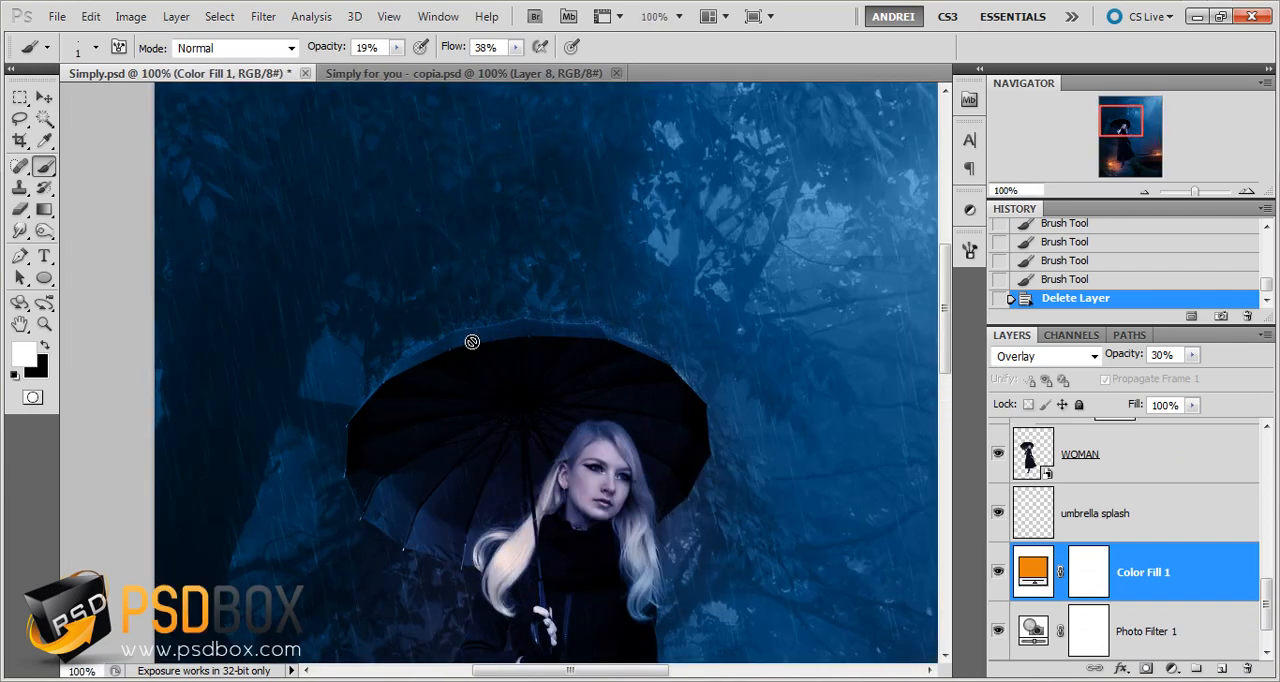
pyautogui.moveTo(715, 441); pyautogui.dragTo(459, 218)
pyautogui.moveTo(649, 495); pyautogui.dragTo(411, 213)
pyautogui.moveTo(557, 471); pyautogui.dragTo(604, 412)
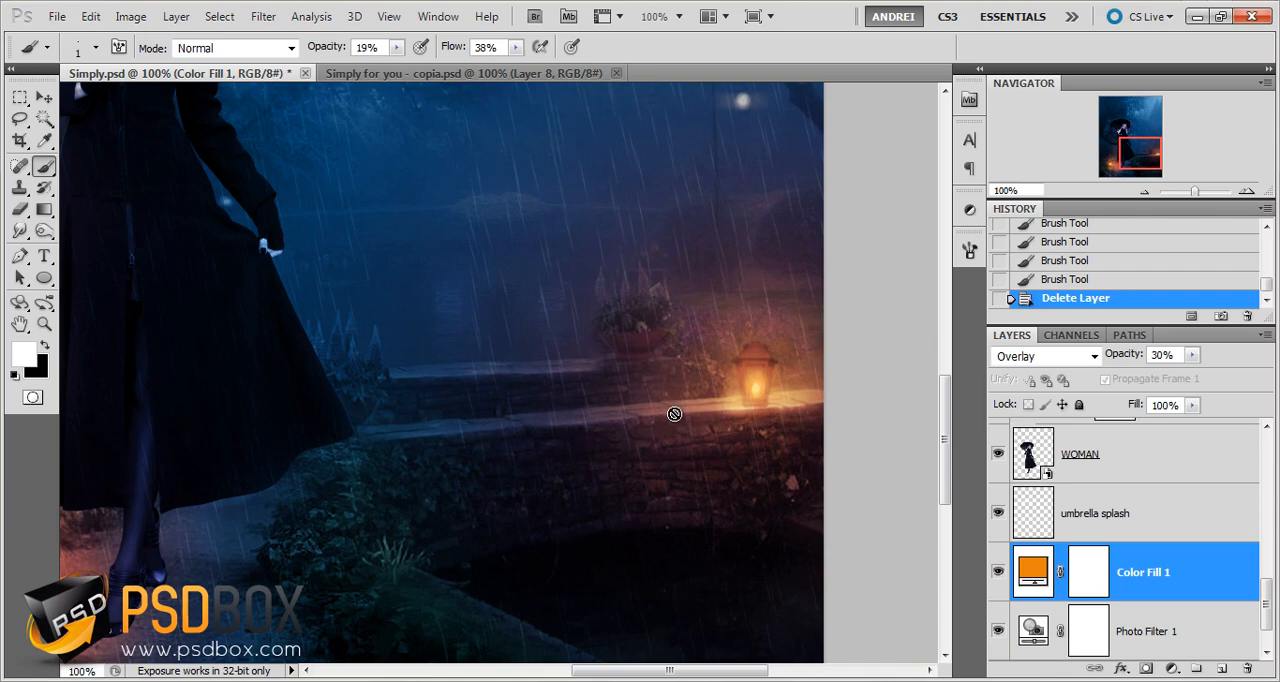
pyautogui.hotkey('ctrl', '-')
pyautogui.hotkey('ctrl', '-')
pyautogui.moveTo(392, 366); pyautogui.dragTo(463, 478)
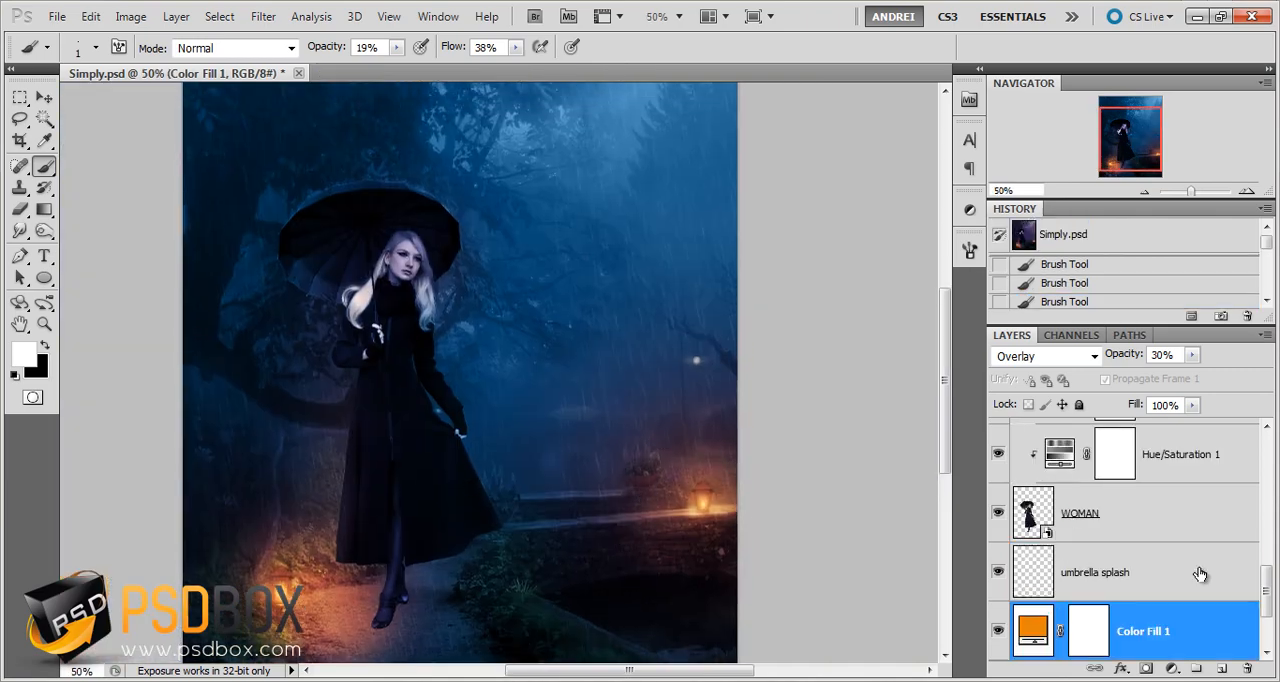
# Select the rain copy layer at the top of the layer stack
pyautogui.scroll(10, 1200, 574)
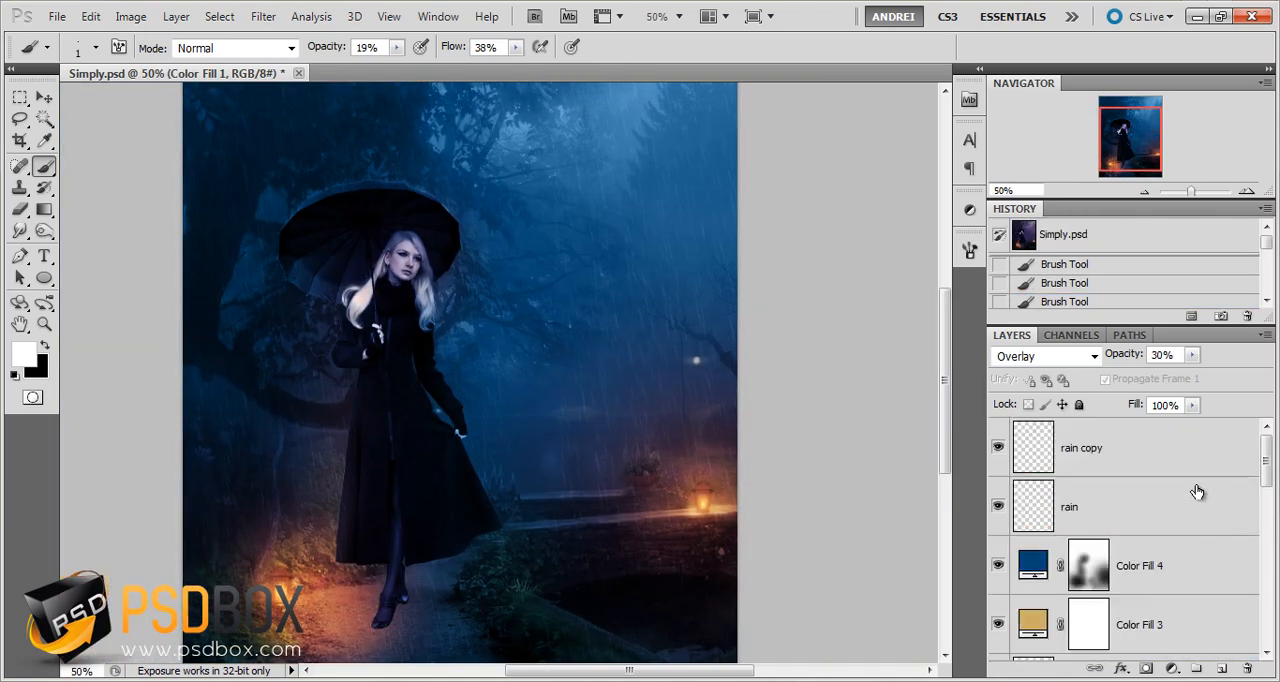
pyautogui.click(1162, 452)
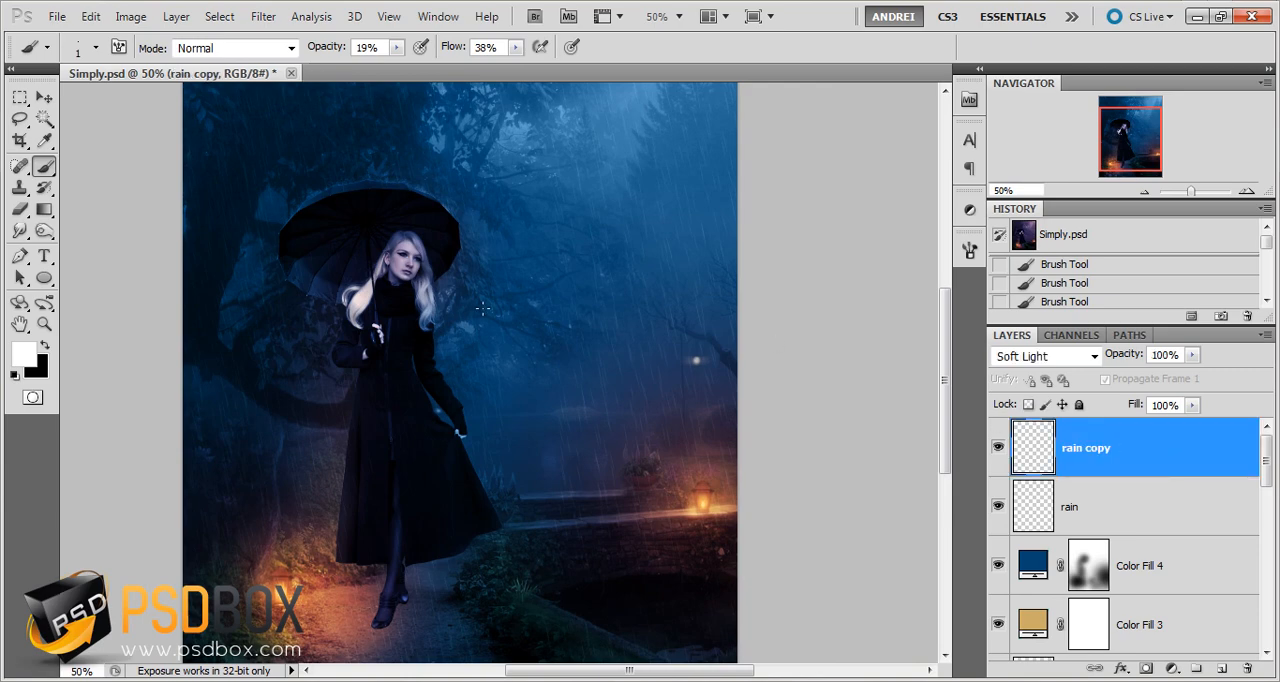
pyautogui.scroll(-2, 487, 302)
pyautogui.scroll(2, 489, 301)
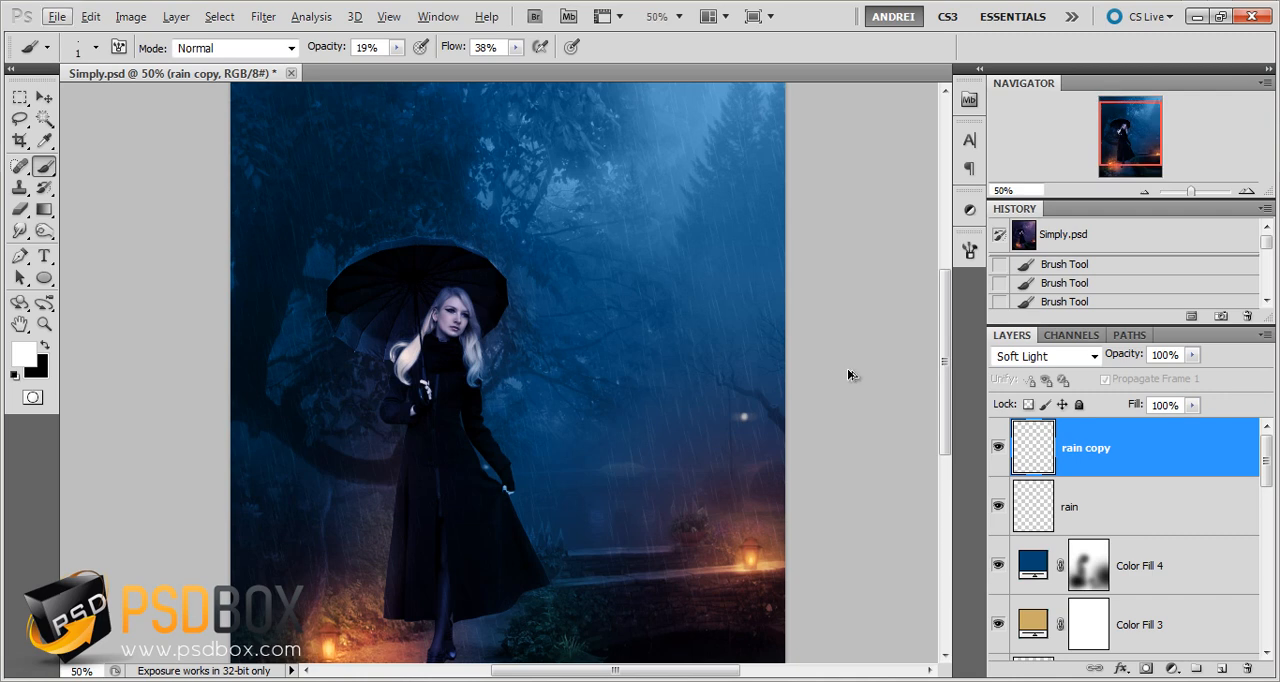
# Stamp all visible layers into a new layer above rain copy and undo the stamp
pyautogui.hotkey('ctrl', 'shift', 'alt', 'e')
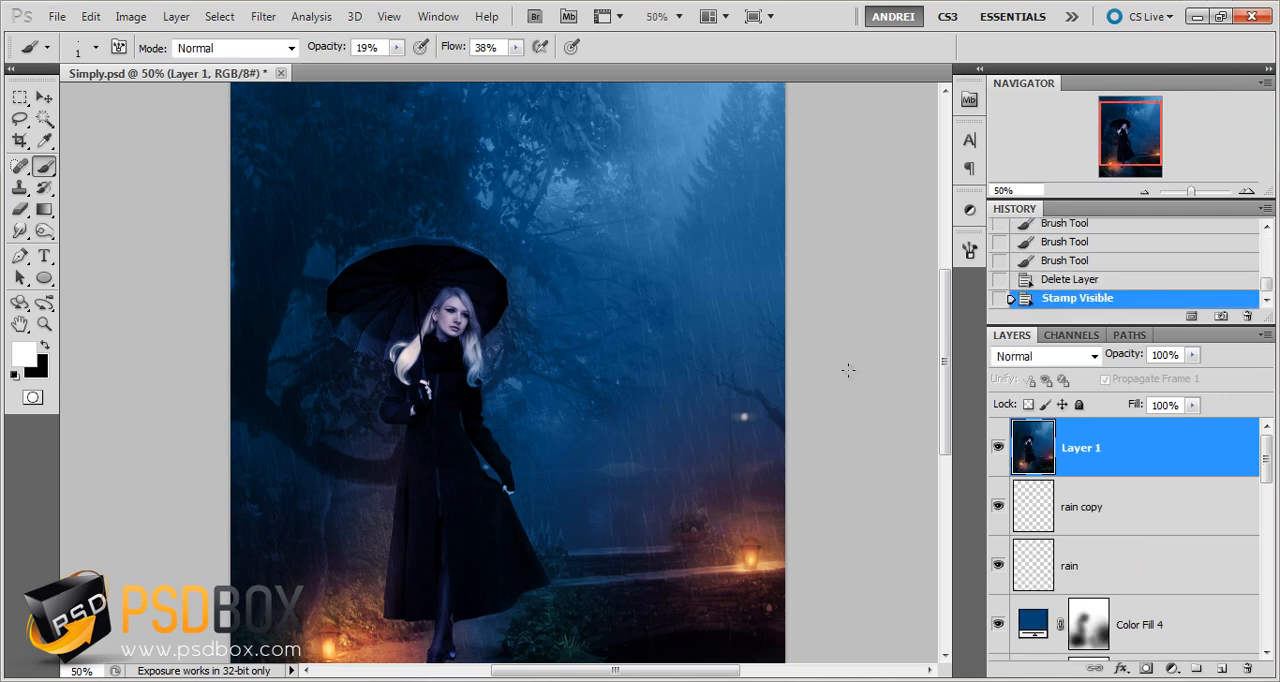
pyautogui.hotkey('ctrl', 'z')
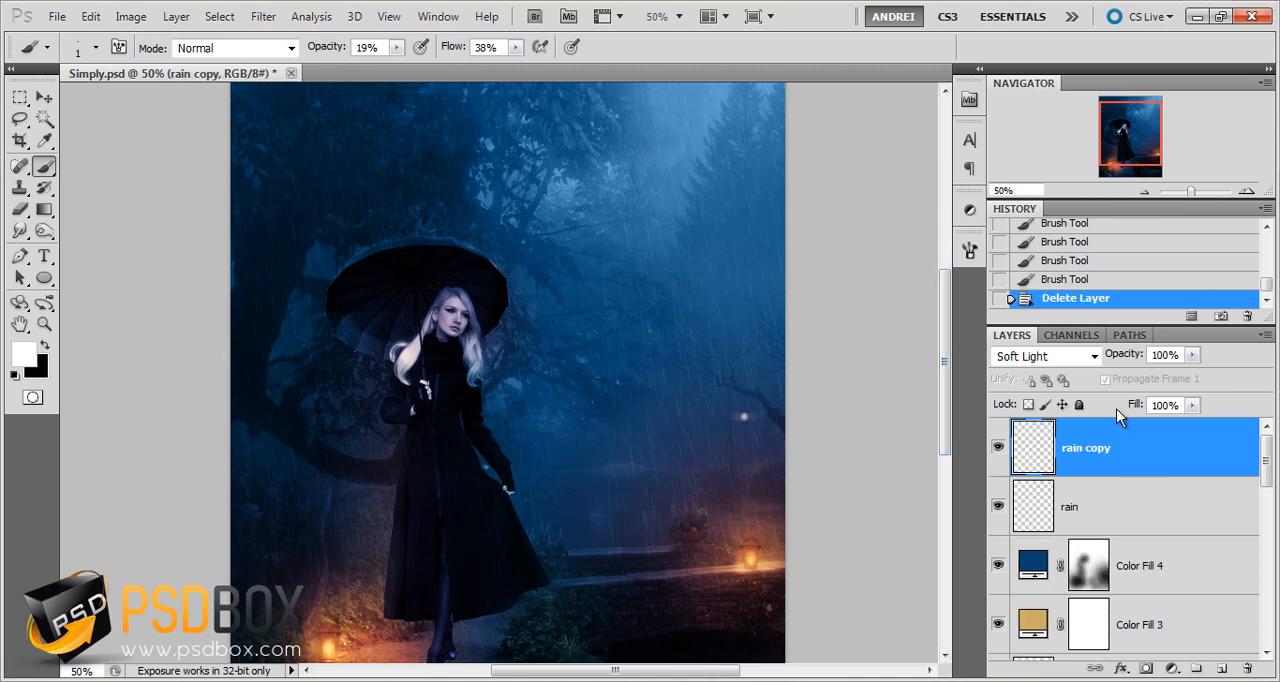
# Select the whole canvas, copy it merged and paste it as a new layer above rain copy
pyautogui.scroll(-1, 371, 137)
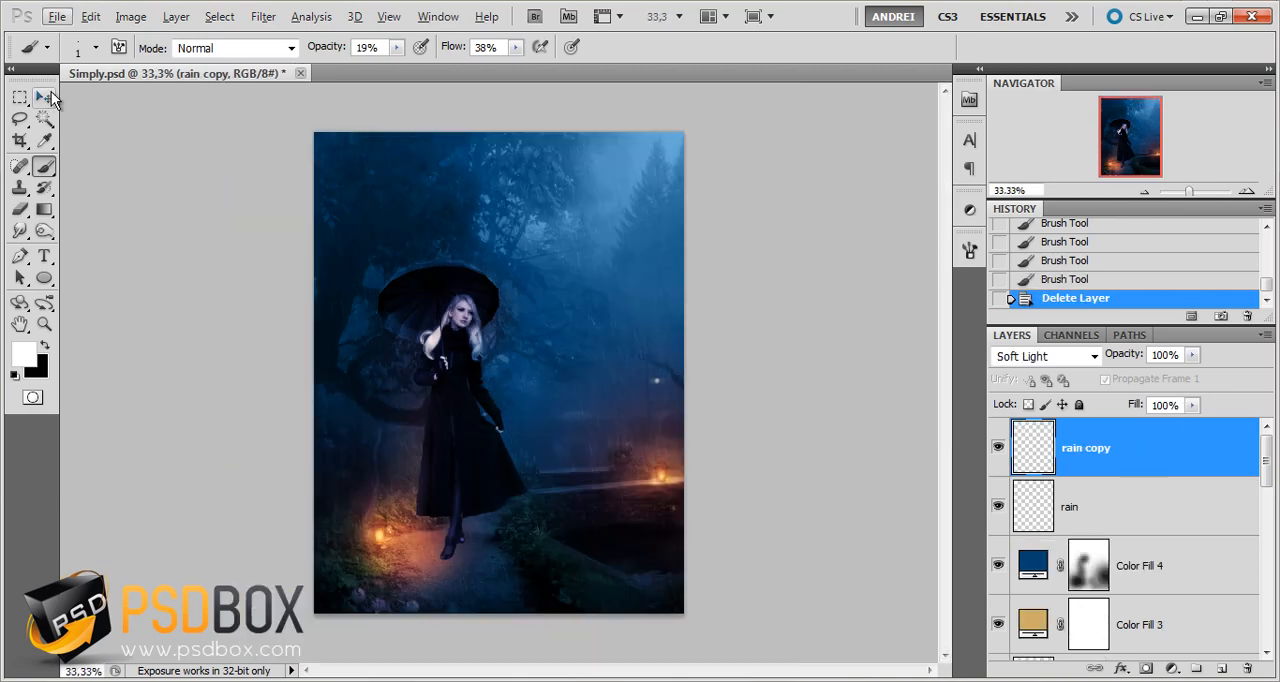
pyautogui.click(20, 97)
pyautogui.moveTo(579, 484); pyautogui.dragTo(726, 662)
pyautogui.click(95, 24)
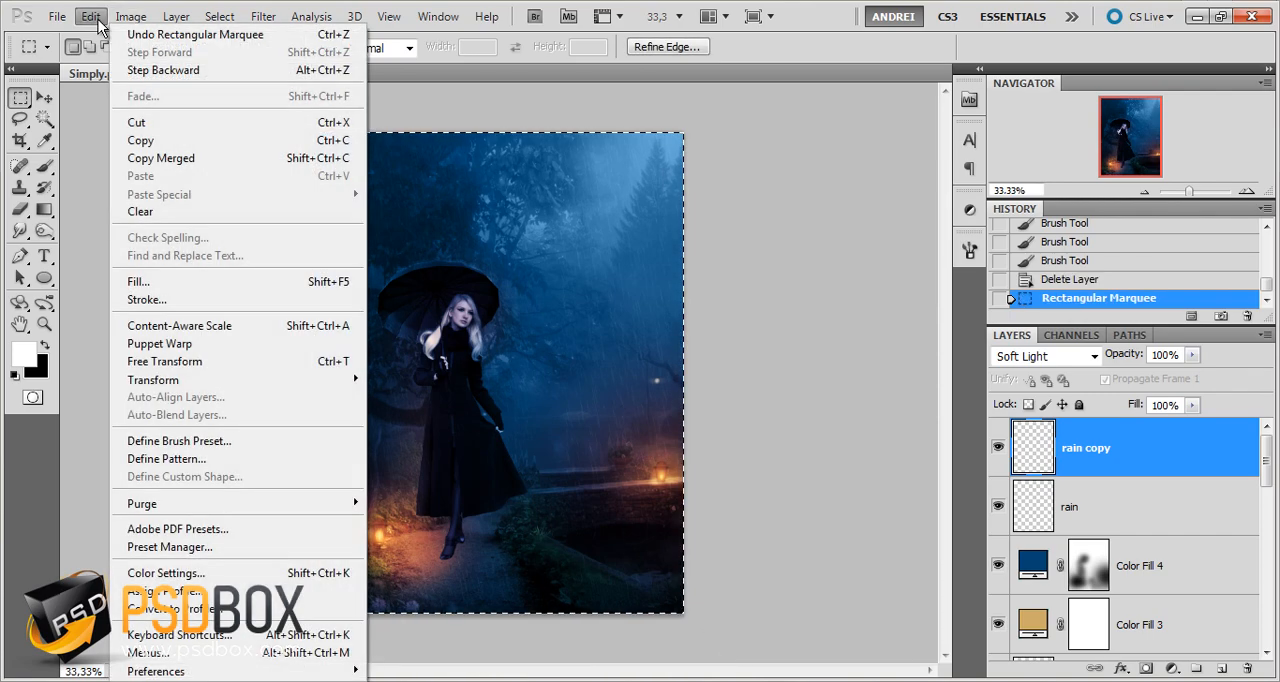
pyautogui.click(161, 158)
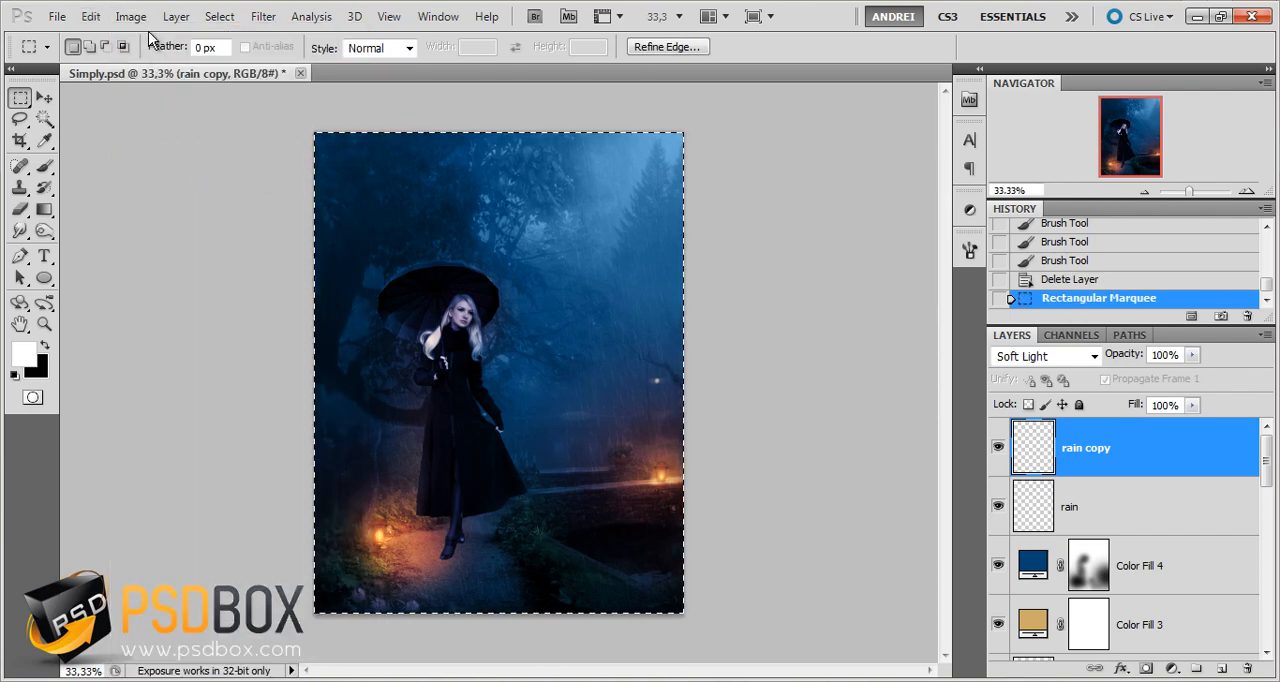
pyautogui.click(91, 16)
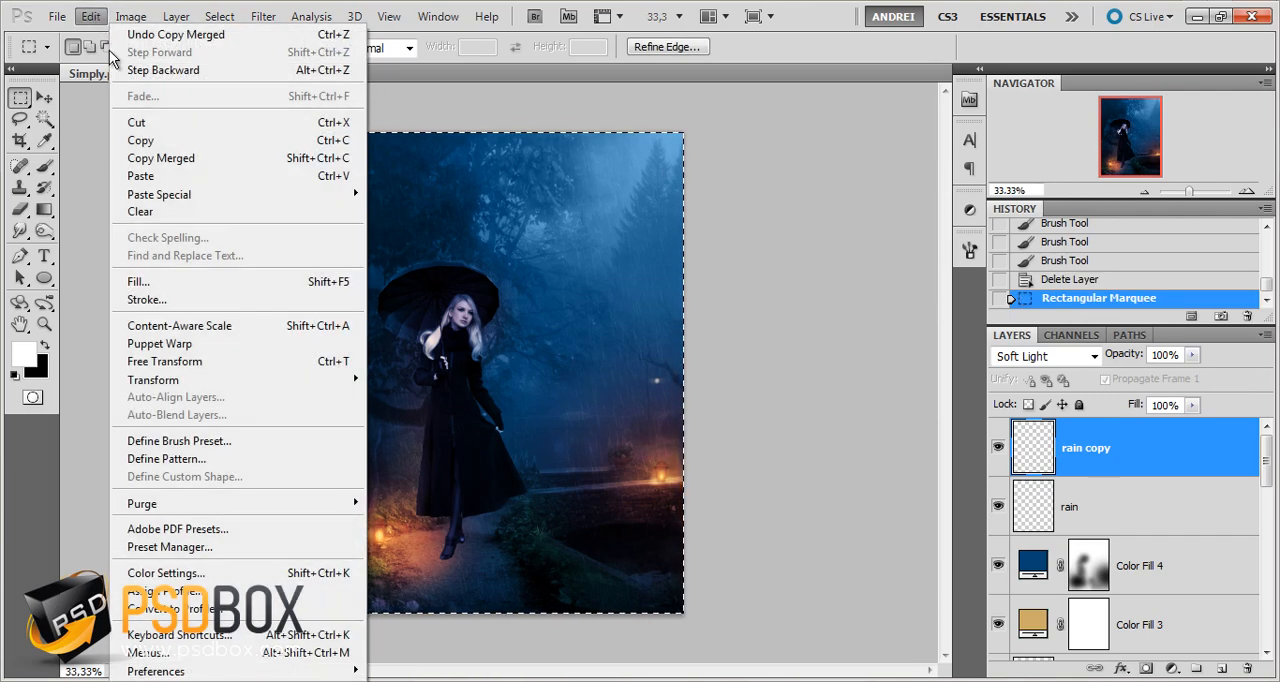
pyautogui.click(148, 176)
# Rename the pasted merged layer as final stamp
pyautogui.doubleClick(1084, 450)
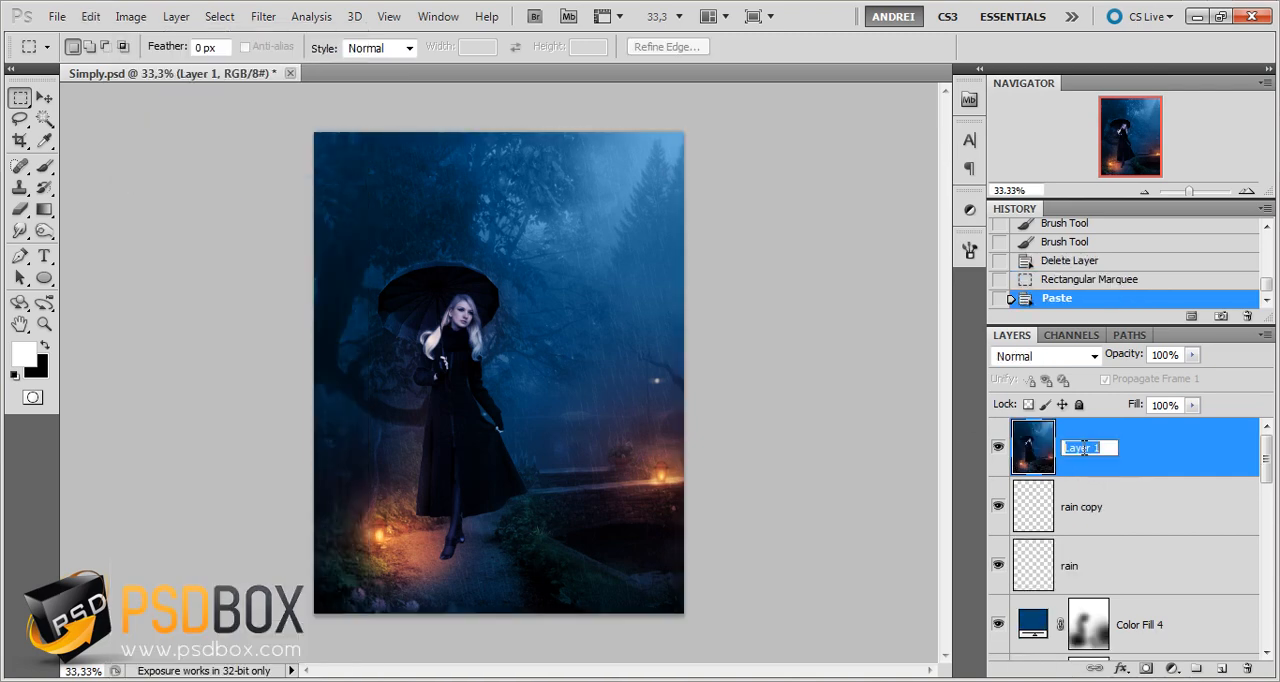
pyautogui.write('final stamp')
pyautogui.press('Return')
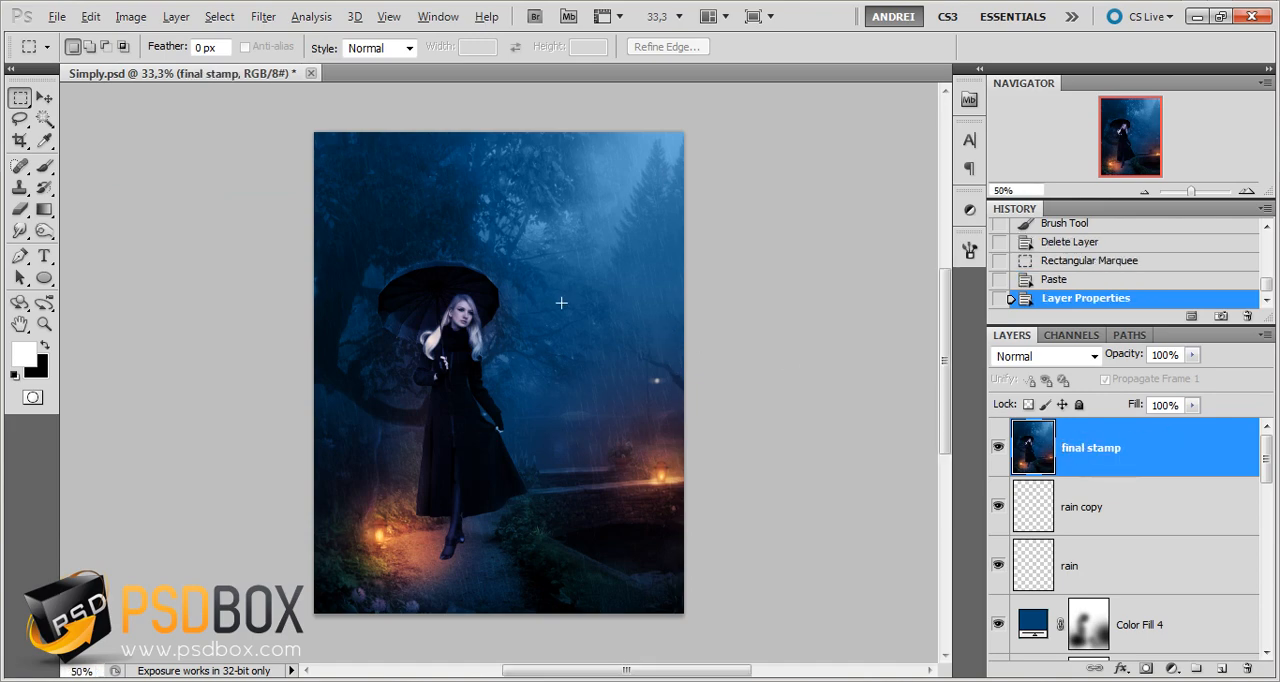
# Convert the final stamp layer to a smart object
pyautogui.keyDown('alt'); pyautogui.scroll(1, 563, 292); pyautogui.keyUp('alt')
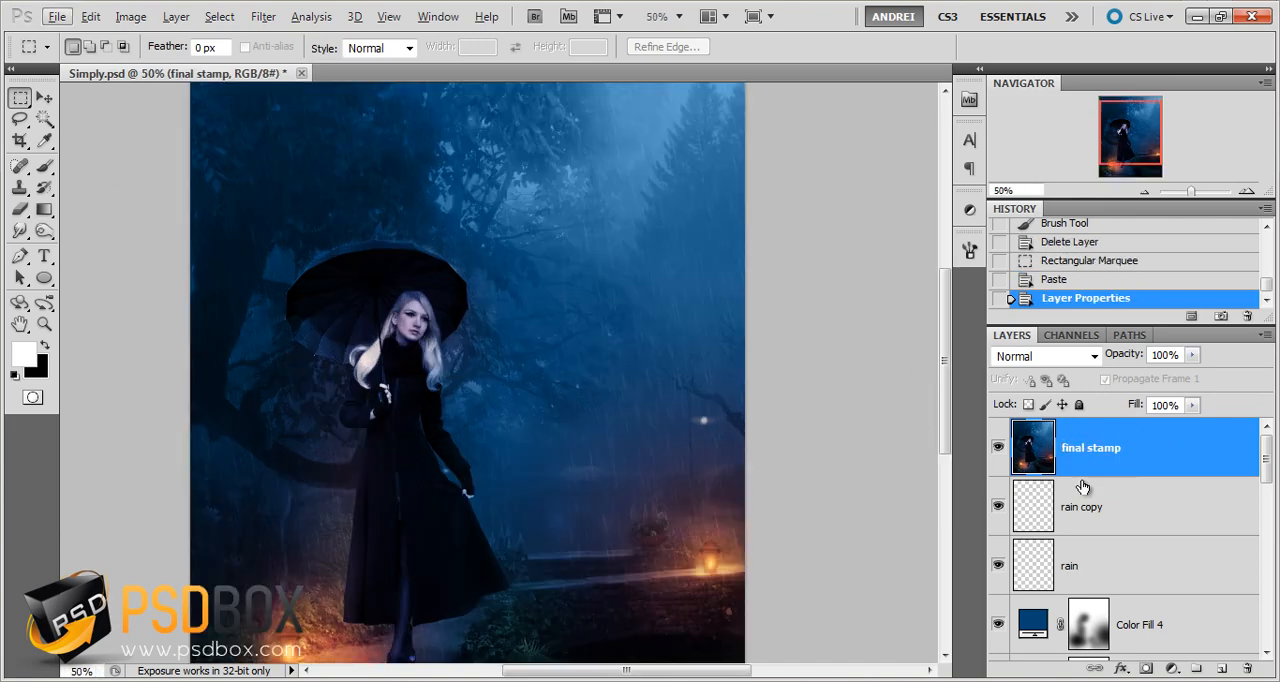
pyautogui.rightClick(1233, 443)
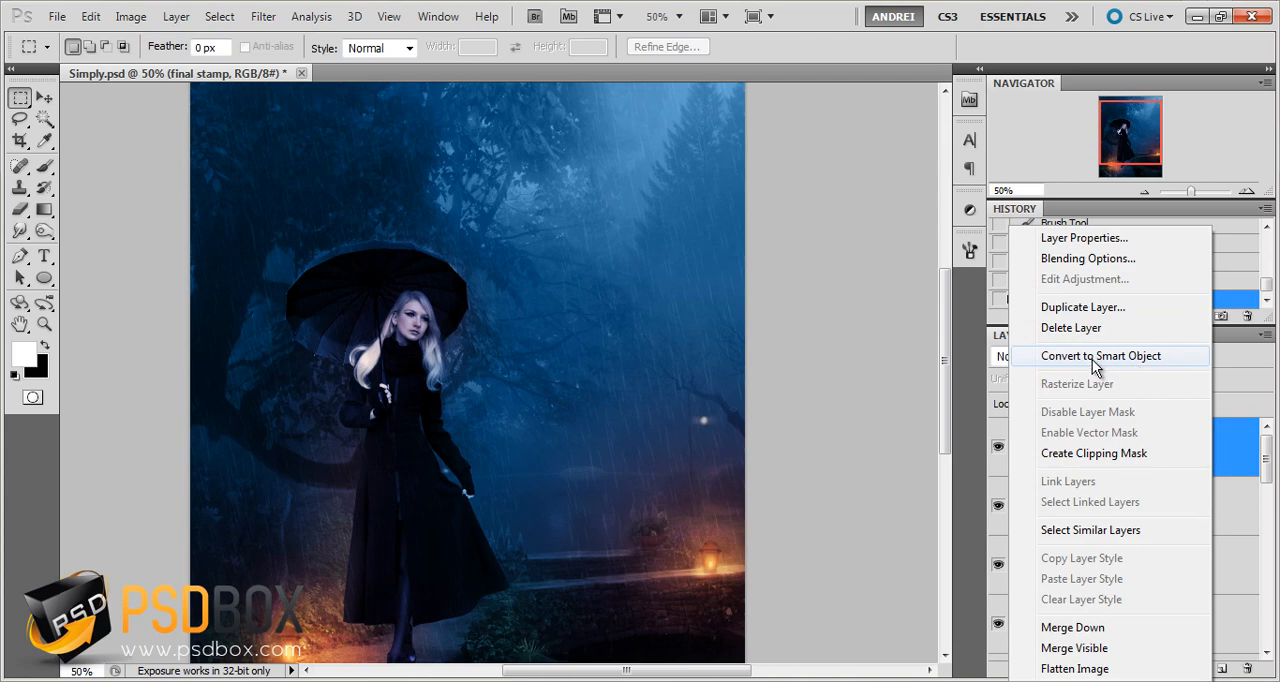
pyautogui.click(1131, 358)
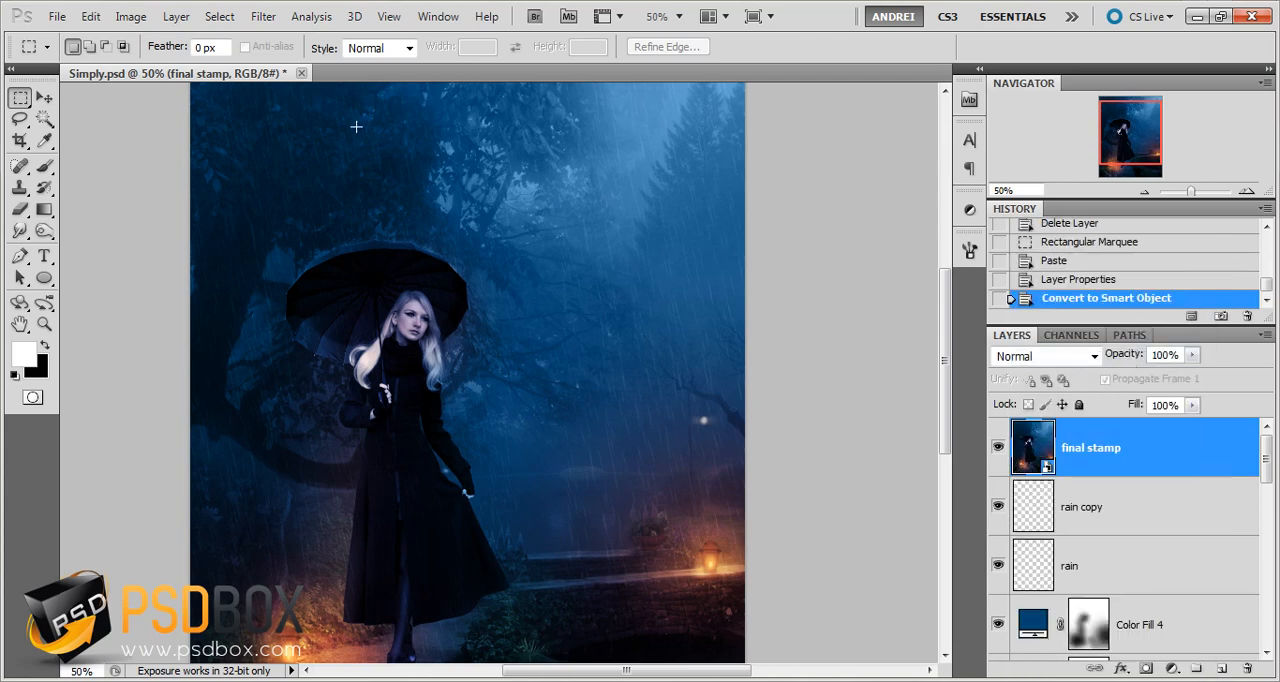
# Start the Lighting Effects filter on final stamp and widen its spotlight around the whole picture, aimed from the picture's upper-right corner
pyautogui.click(130, 17)
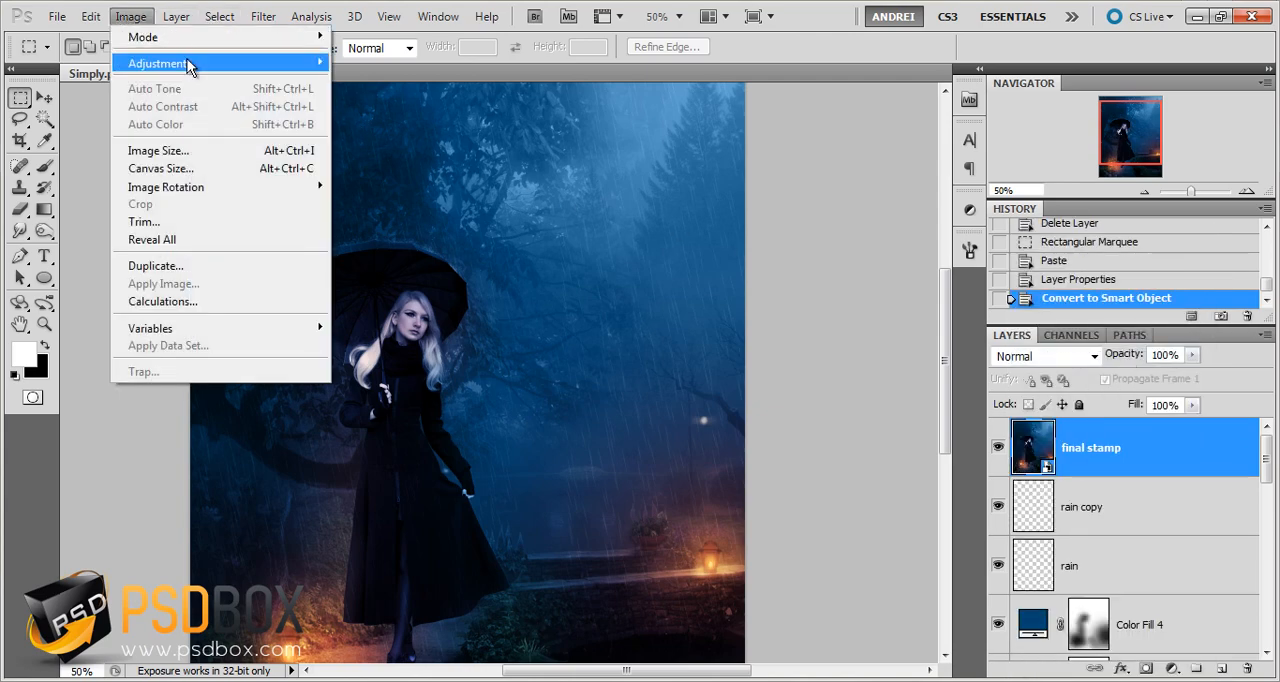
pyautogui.moveTo(263, 17)
pyautogui.moveTo(336, 212)
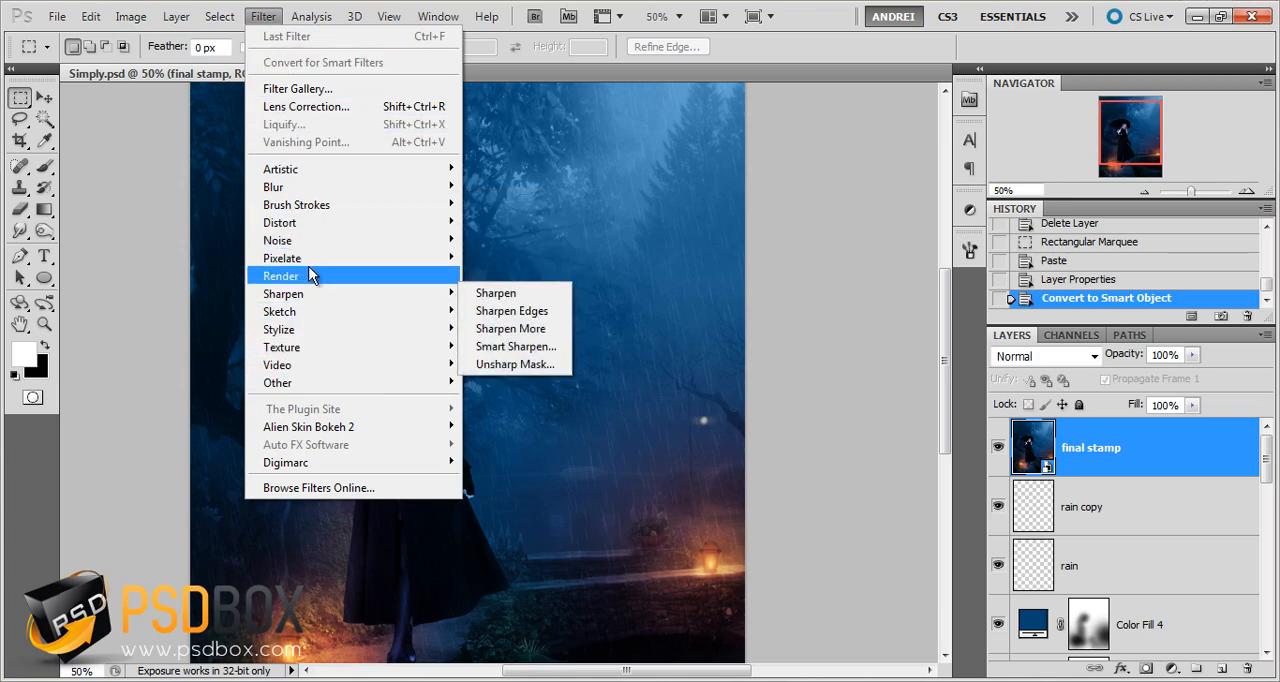
pyautogui.moveTo(452, 276)
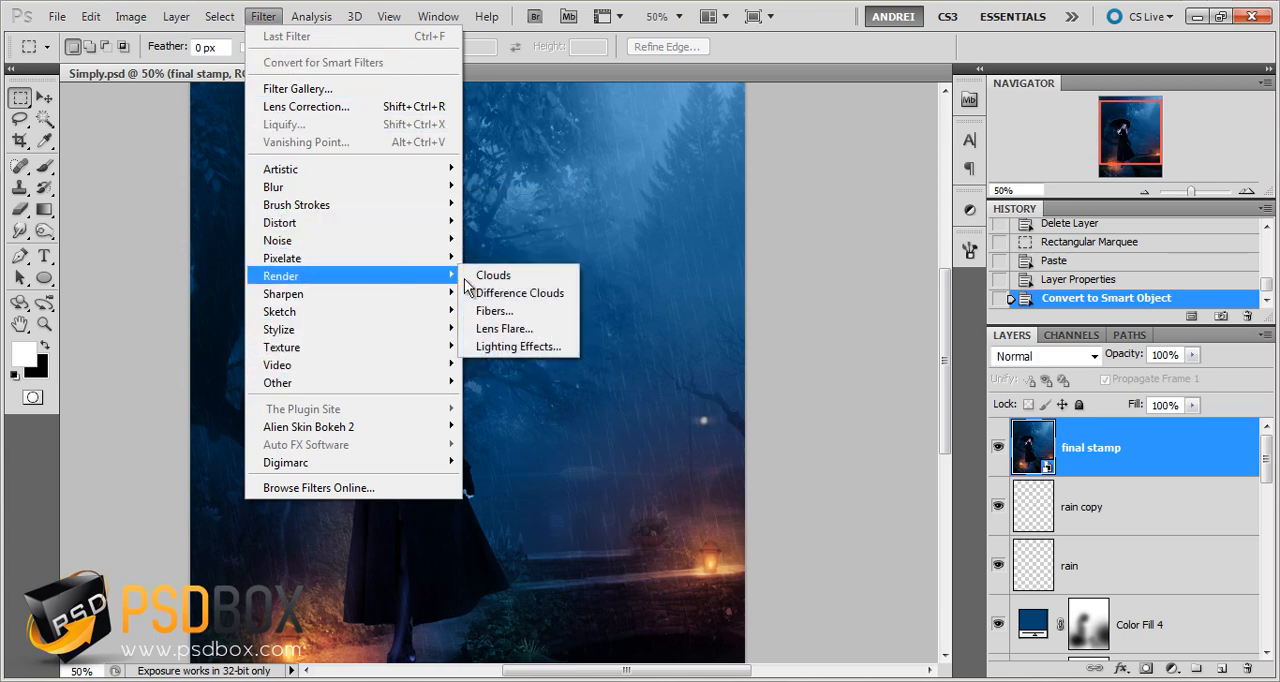
pyautogui.click(524, 348)
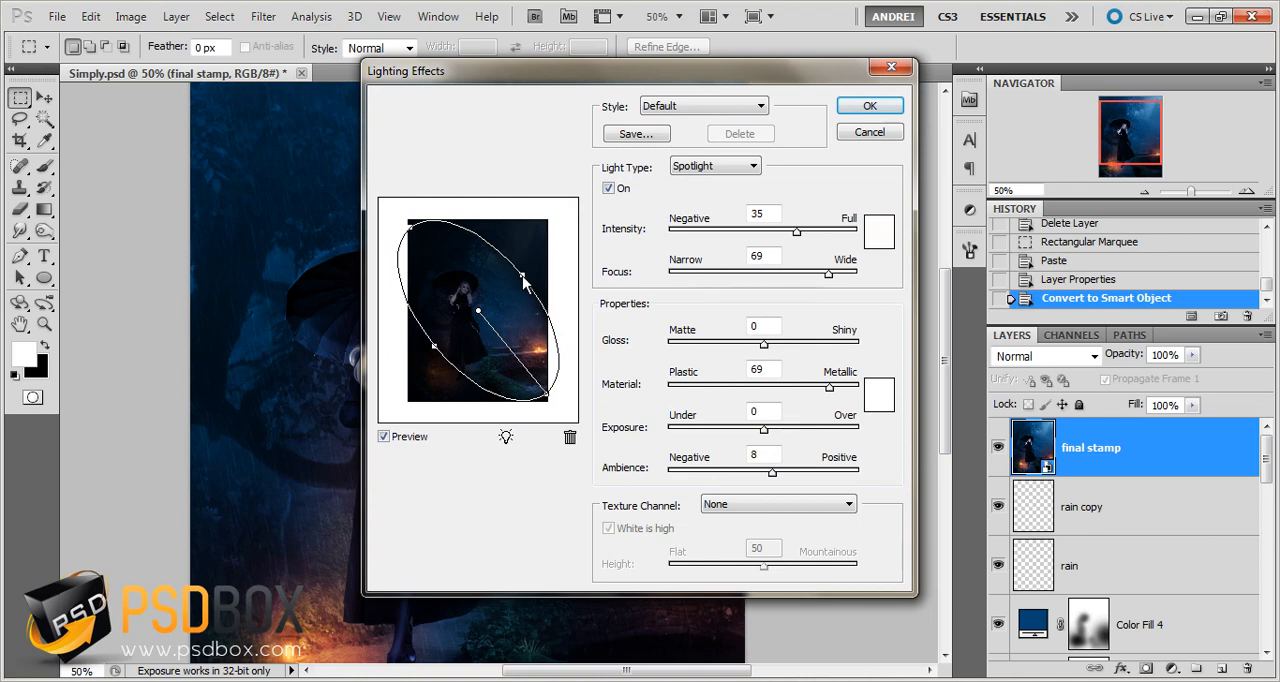
pyautogui.moveTo(522, 275); pyautogui.dragTo(342, 272)
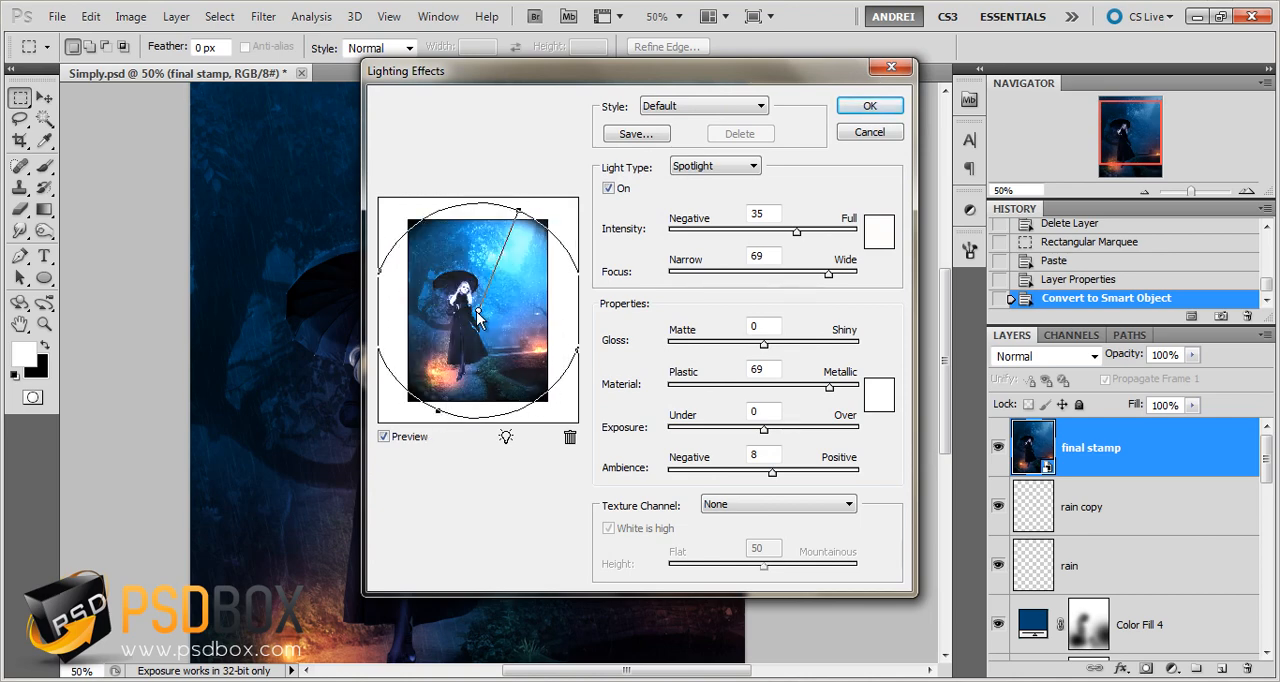
pyautogui.moveTo(477, 312); pyautogui.dragTo(474, 301)
pyautogui.moveTo(566, 347); pyautogui.dragTo(598, 372)
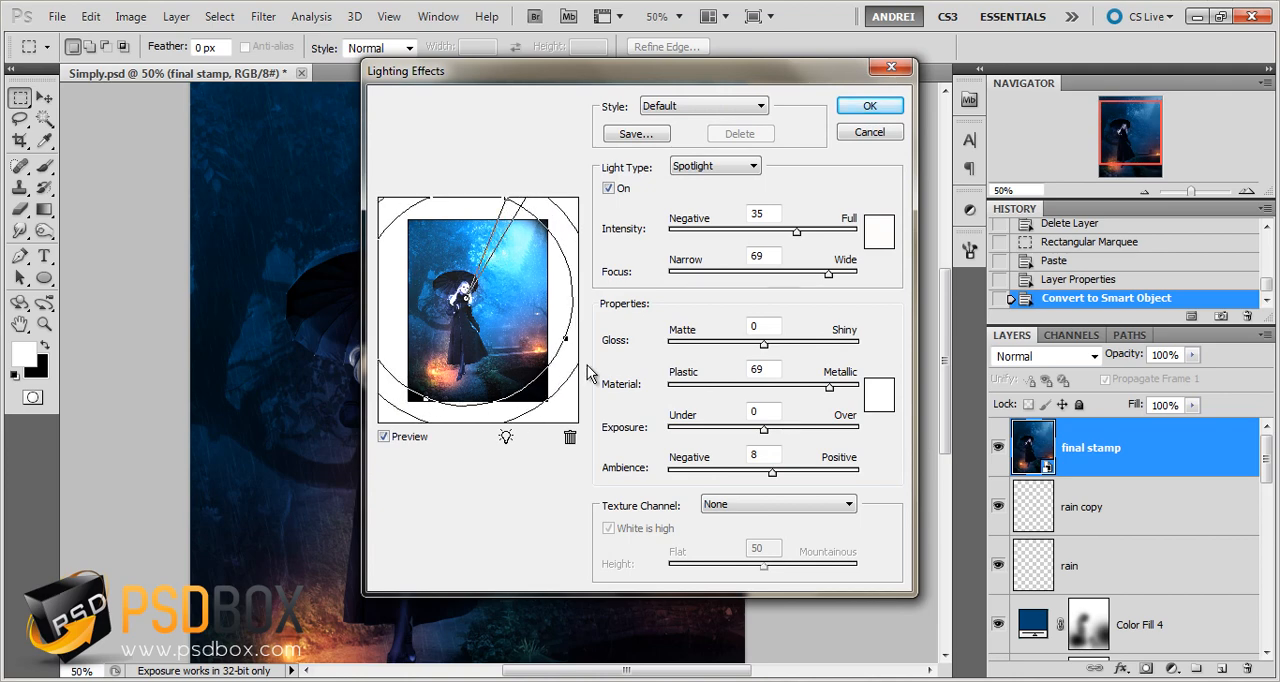
pyautogui.moveTo(471, 303); pyautogui.dragTo(480, 310)
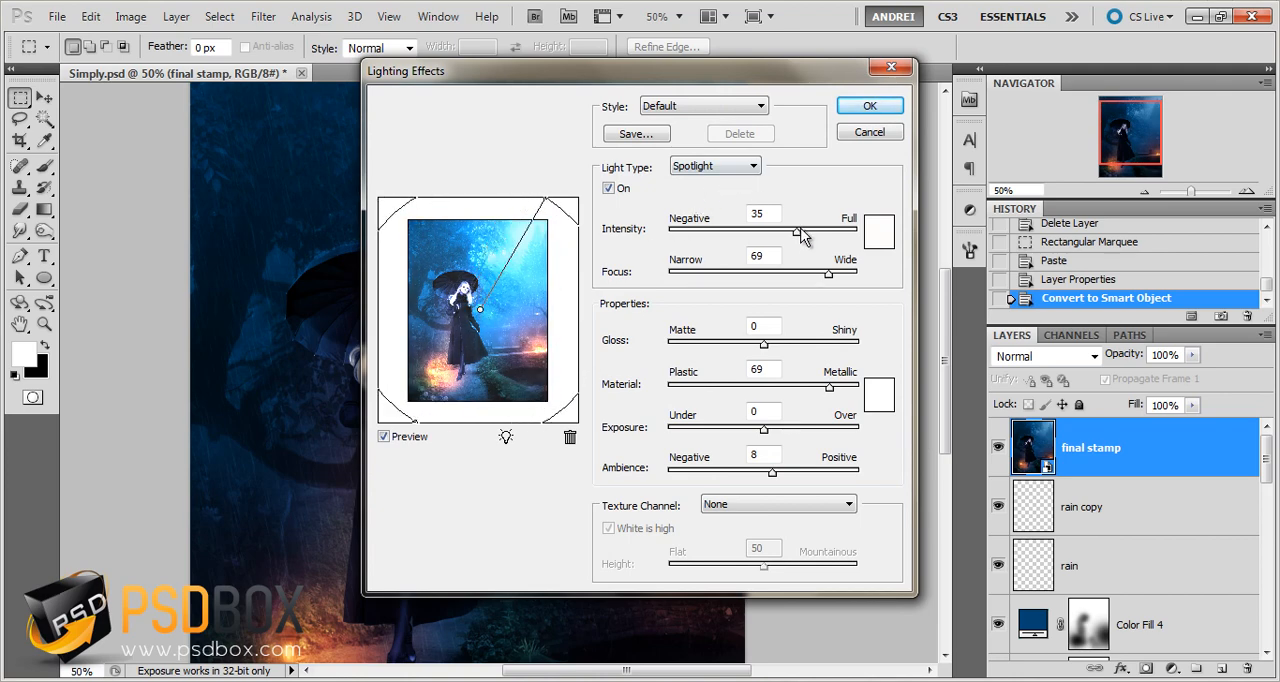
# Lower the spotlight's intensity to 16, shrink its ellipse slightly and centre the light closer to the woman
pyautogui.moveTo(801, 229); pyautogui.dragTo(776, 236)
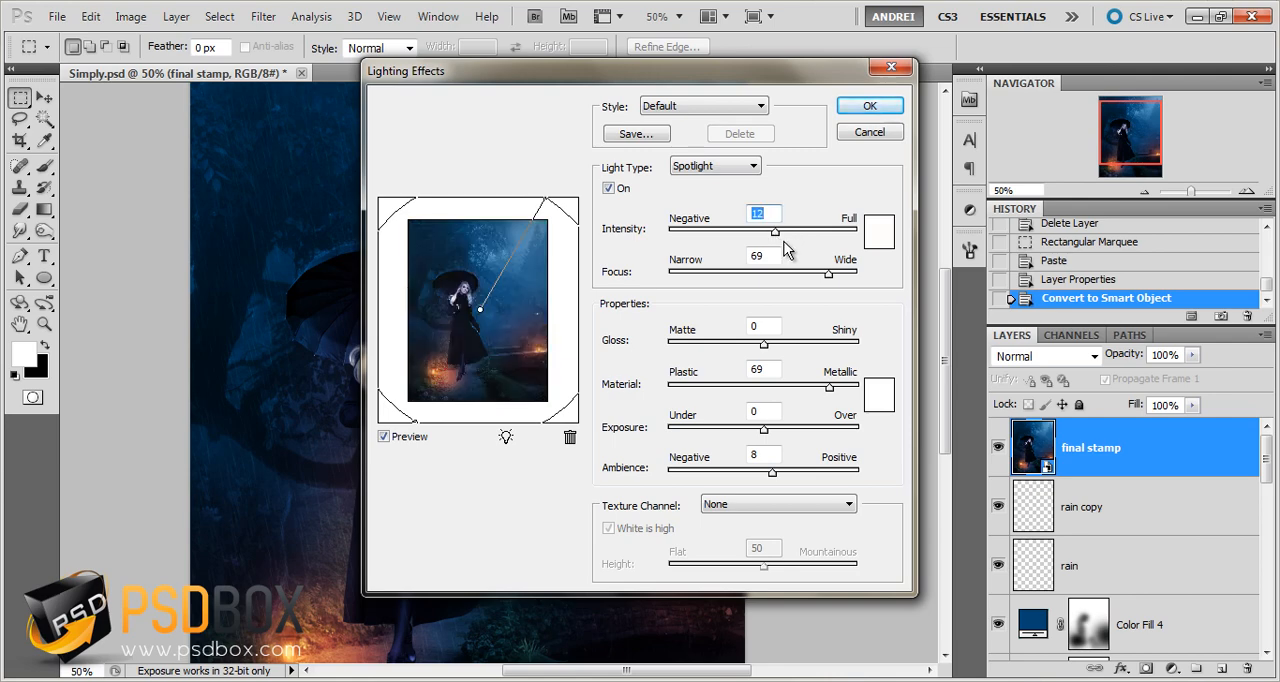
pyautogui.press('Up')
pyautogui.press('Up')
pyautogui.press('Up')
pyautogui.press('Up')
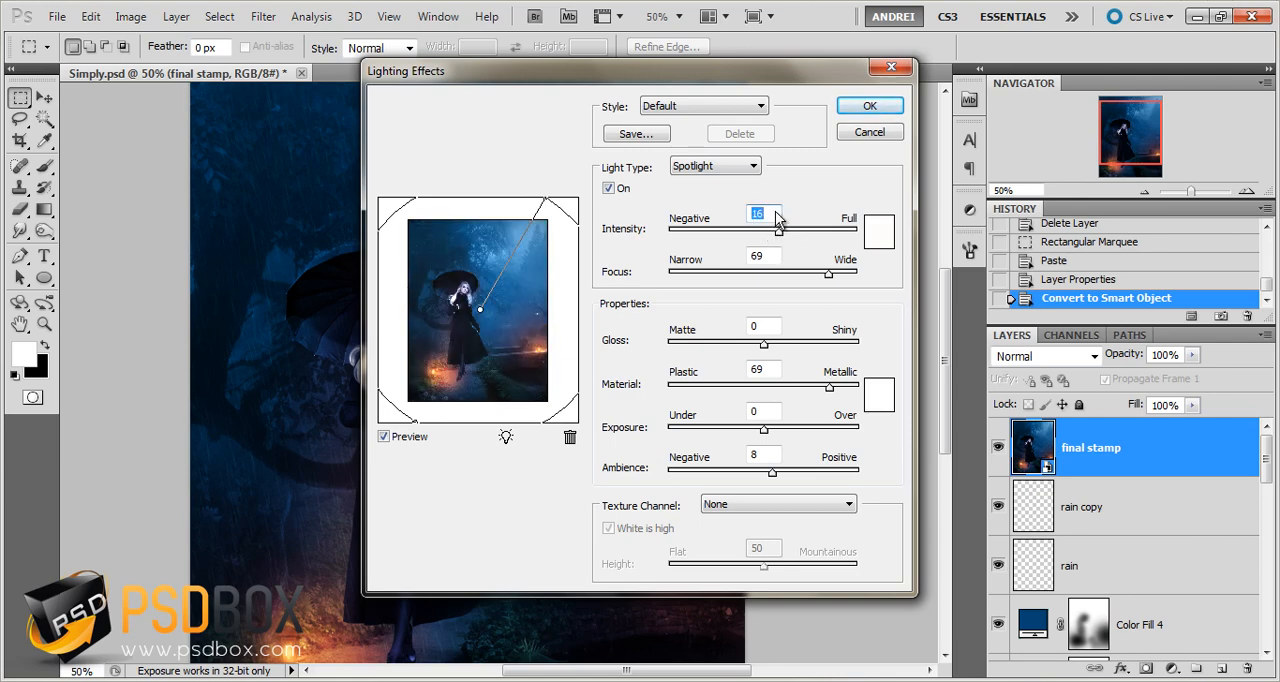
pyautogui.moveTo(424, 426)
pyautogui.mouseDown()
pyautogui.moveTo(415, 432)
pyautogui.moveTo(421, 422)
pyautogui.mouseUp()
pyautogui.moveTo(478, 308); pyautogui.dragTo(472, 301)
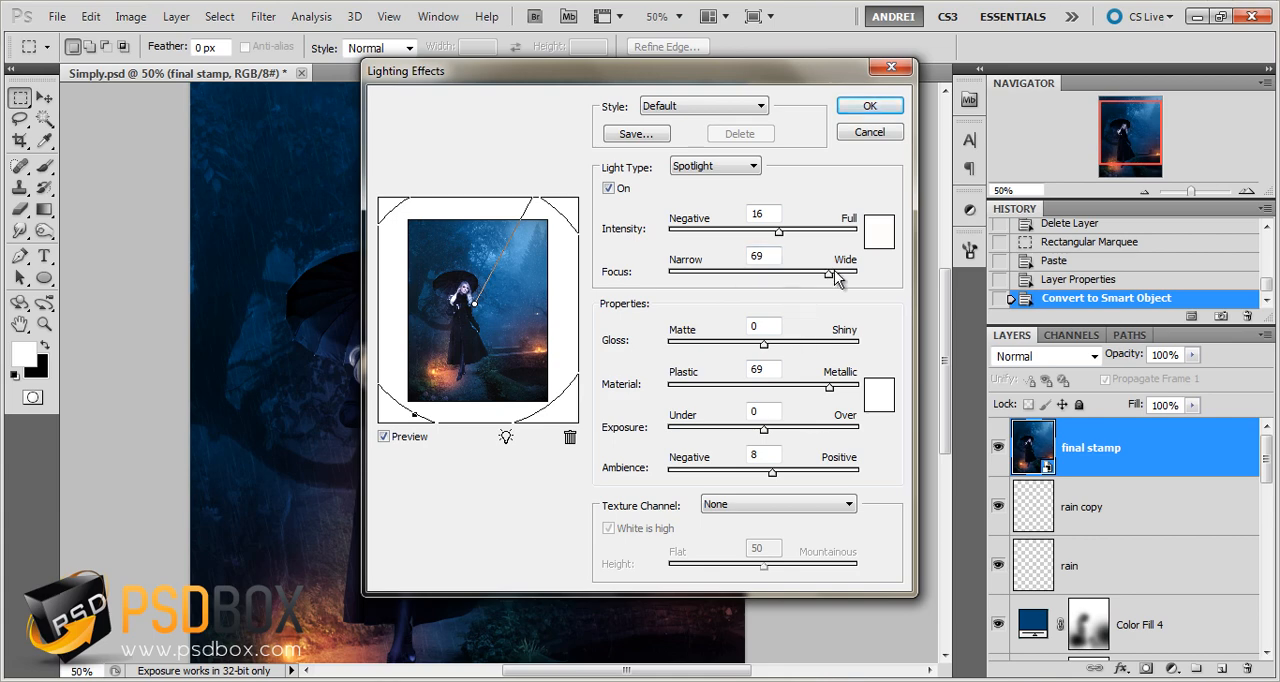
# Set the spotlight's focus to 75 and intensity to 14, apply Lighting Effects and compare the image without and with the filter
pyautogui.moveTo(834, 274); pyautogui.dragTo(840, 274)
pyautogui.moveTo(768, 413); pyautogui.dragTo(743, 414)
pyautogui.click(384, 437)
pyautogui.click(384, 437)
pyautogui.click(776, 214)
pyautogui.write('14')
pyautogui.click(762, 258)
pyautogui.click(869, 105)
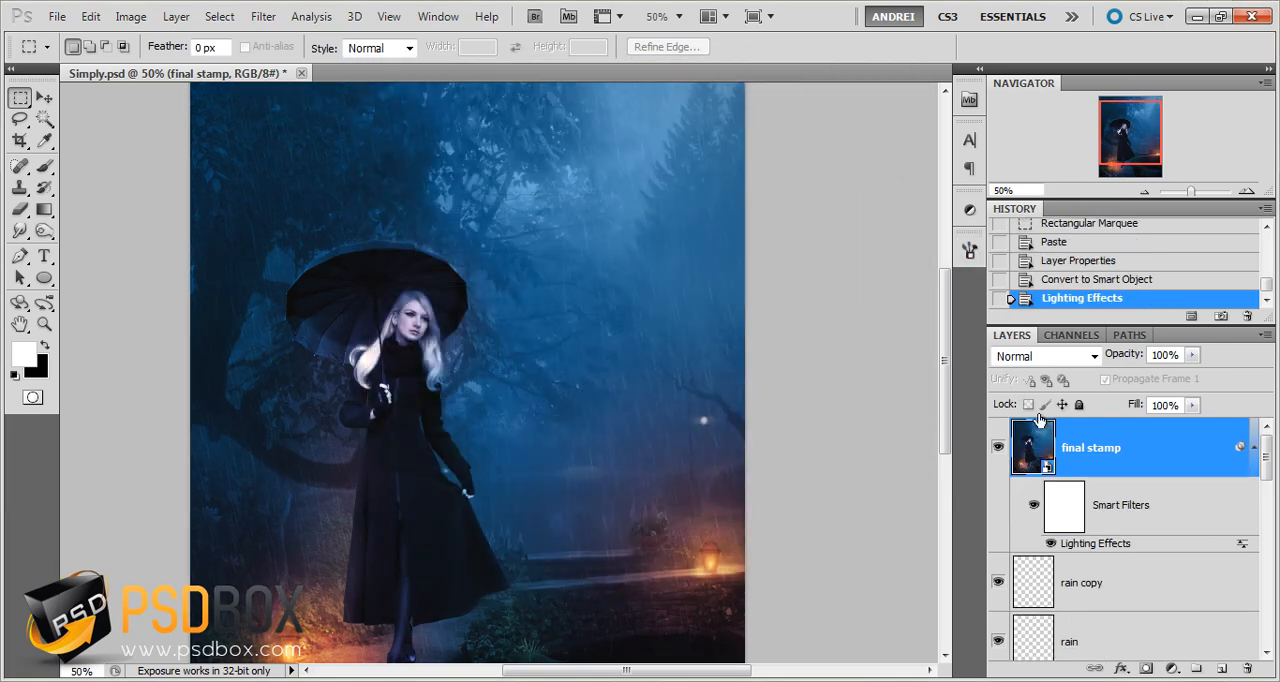
pyautogui.click(1051, 543)
pyautogui.click(1052, 543)
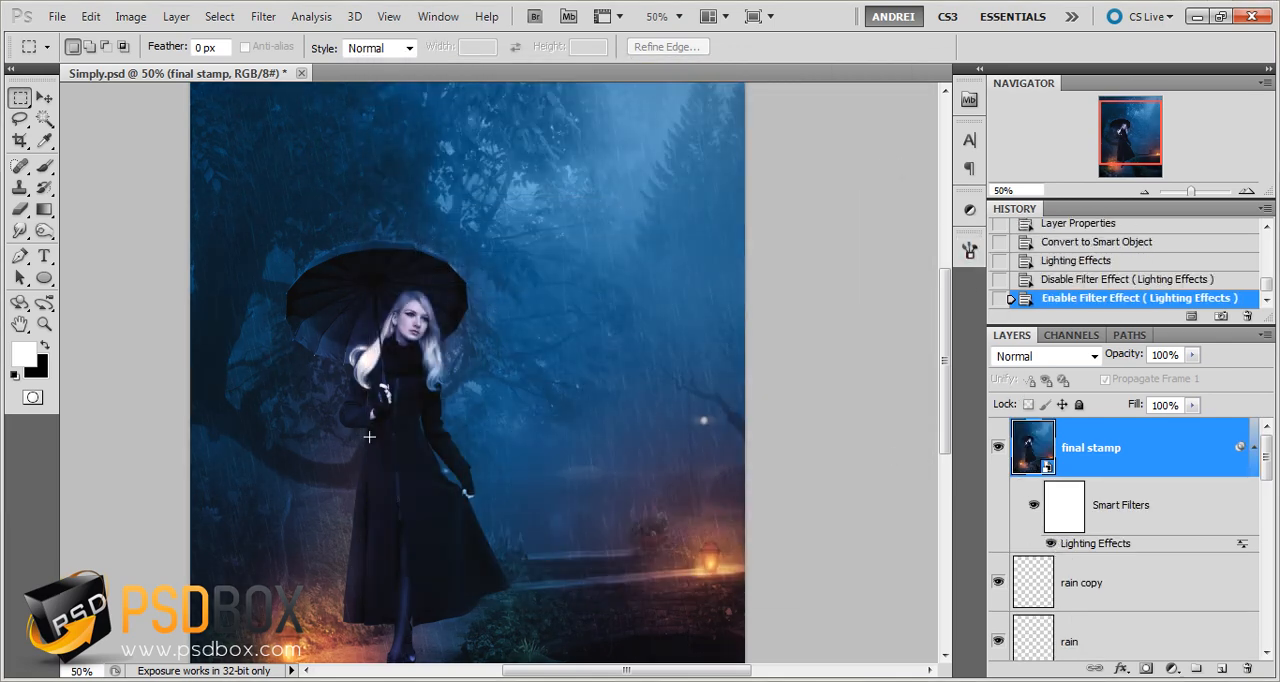
# Edit the Lighting Effects smart filter to material 95, exposure 3 and a slightly smaller spotlight, and compare the image without and with it
pyautogui.doubleClick(1100, 543)
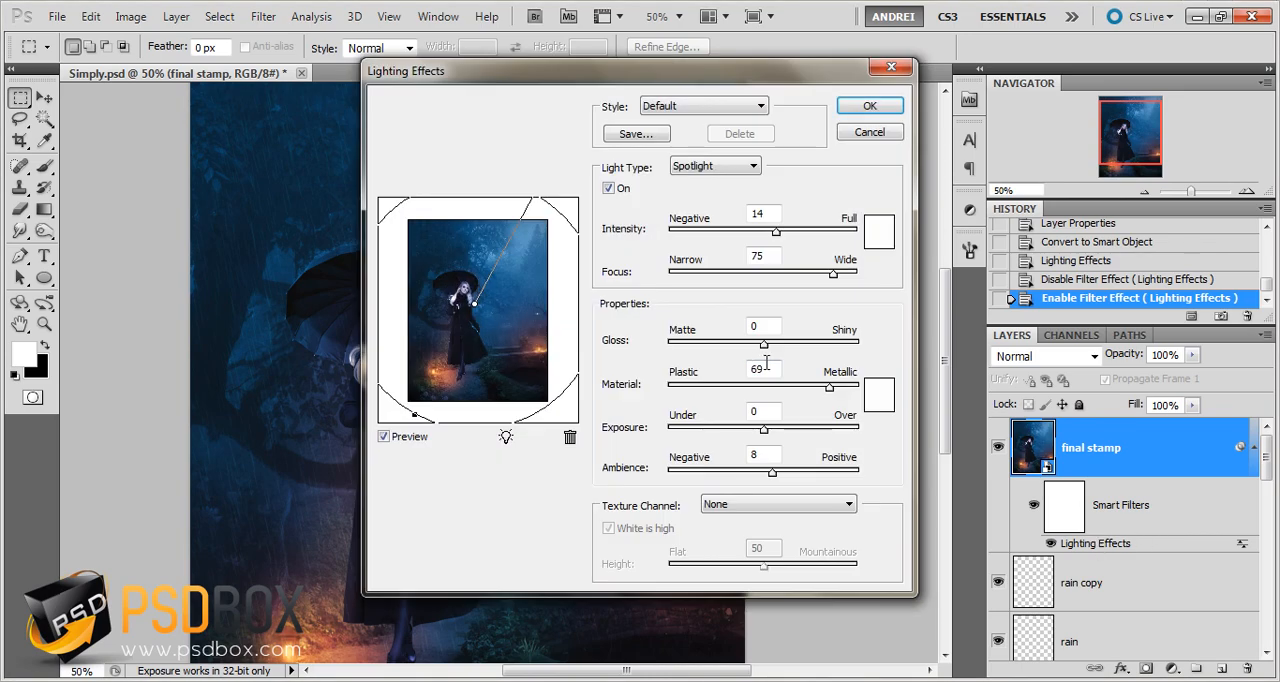
pyautogui.moveTo(830, 389); pyautogui.dragTo(856, 392)
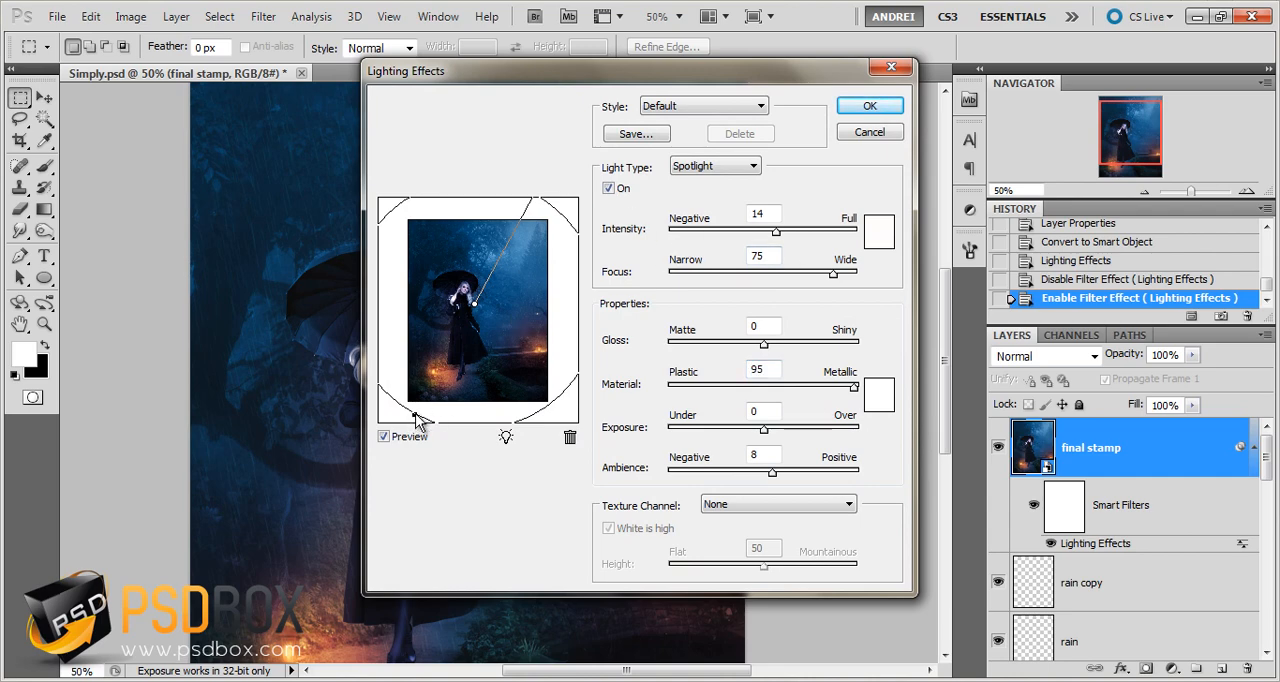
pyautogui.moveTo(412, 412); pyautogui.dragTo(418, 411)
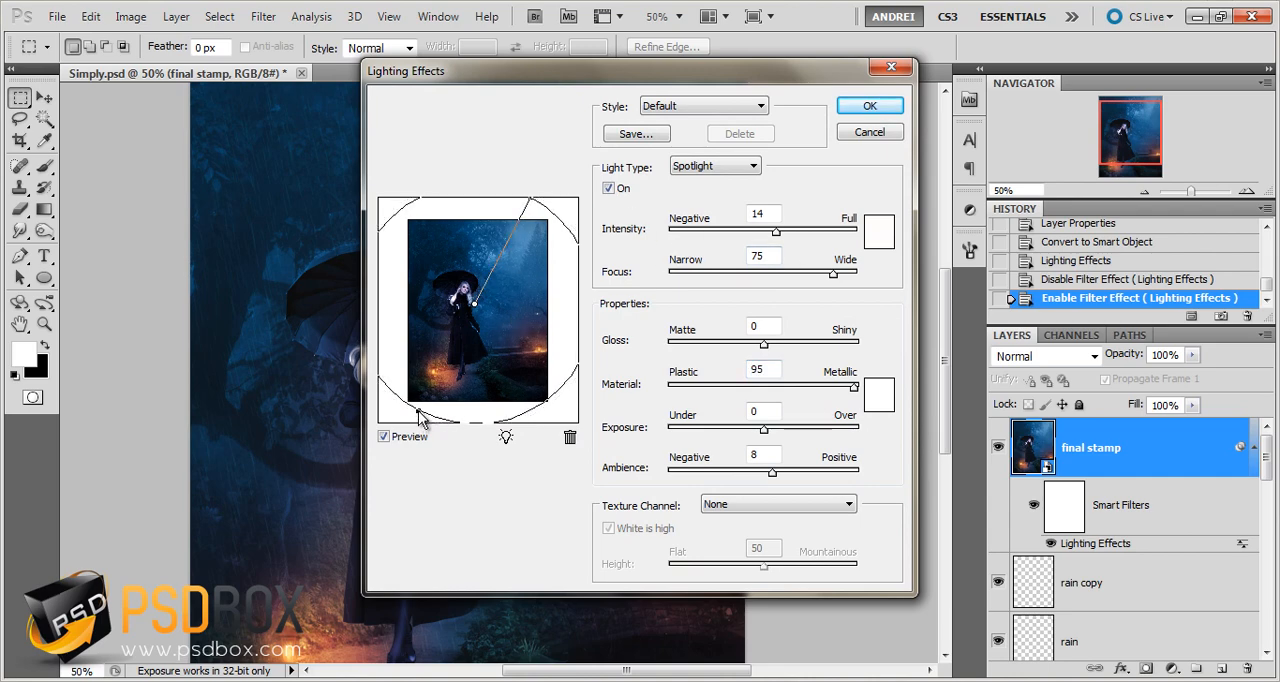
pyautogui.write('5')
pyautogui.doubleClick(762, 411)
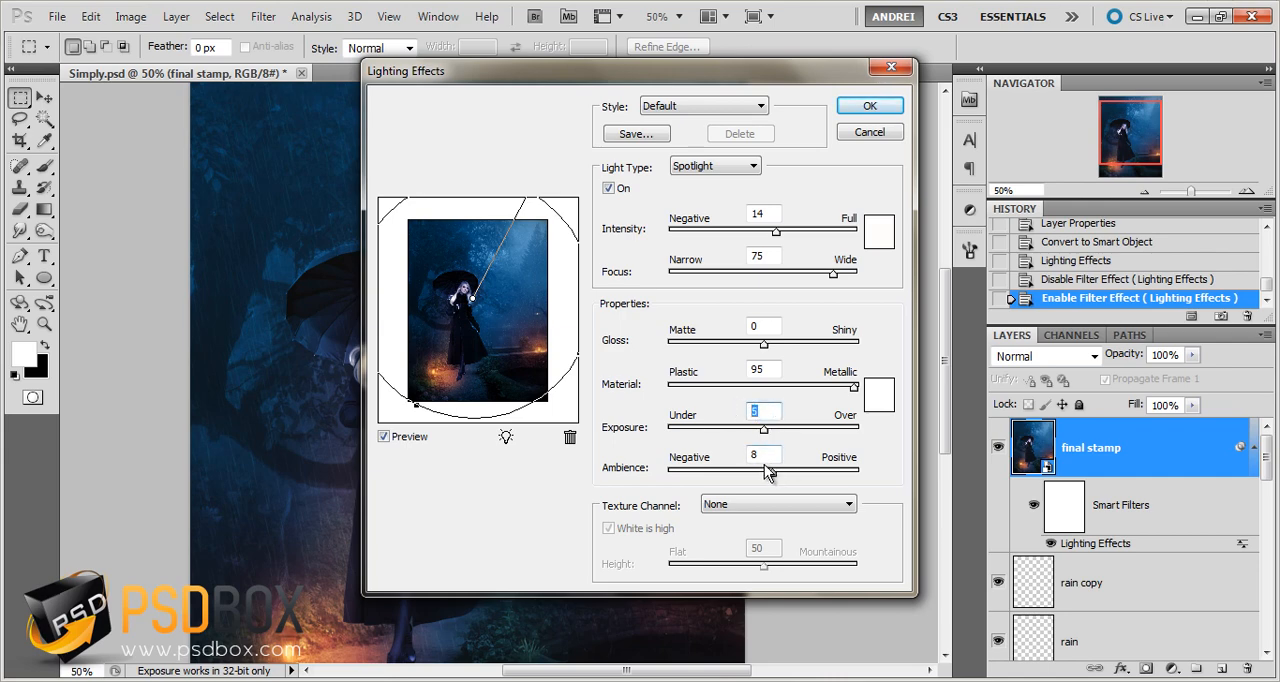
pyautogui.write('3')
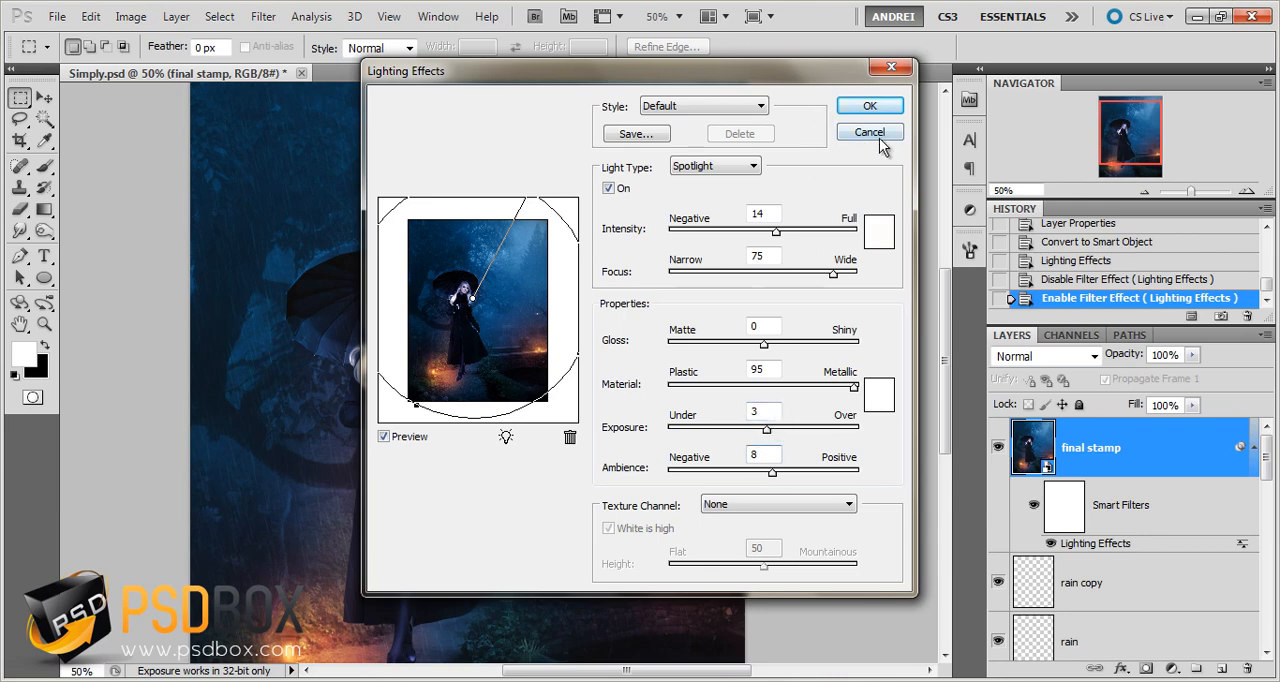
pyautogui.click(876, 106)
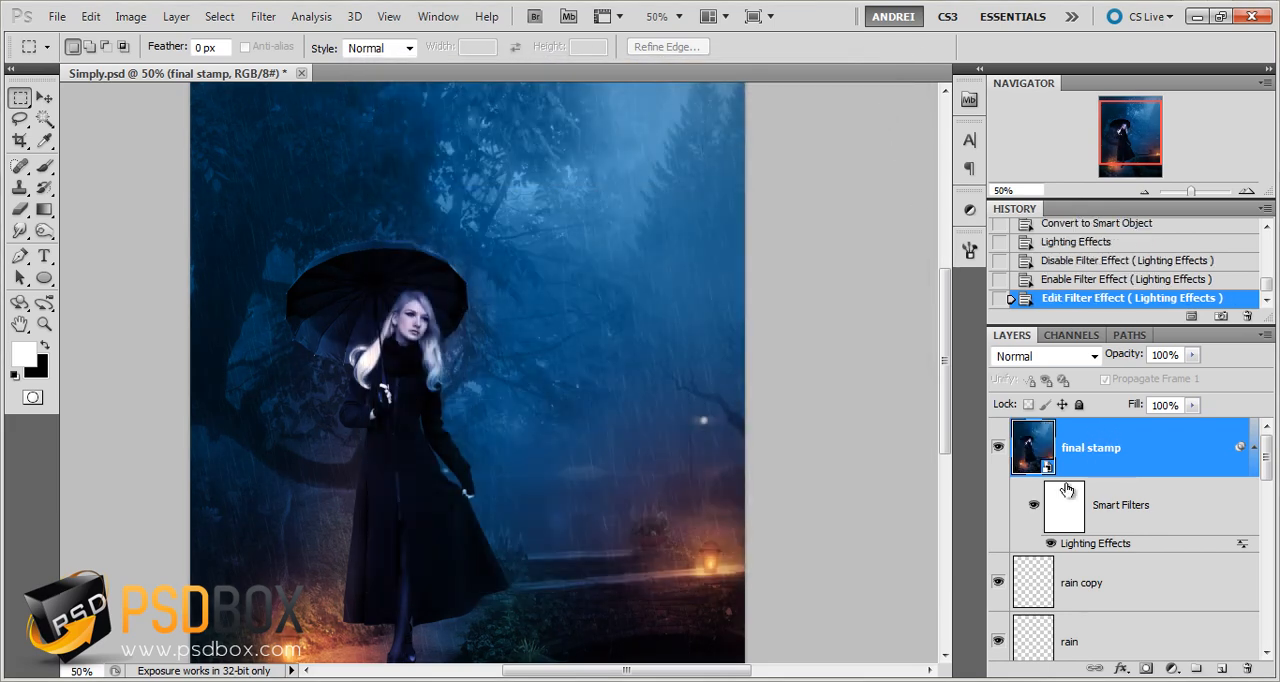
pyautogui.click(1034, 507)
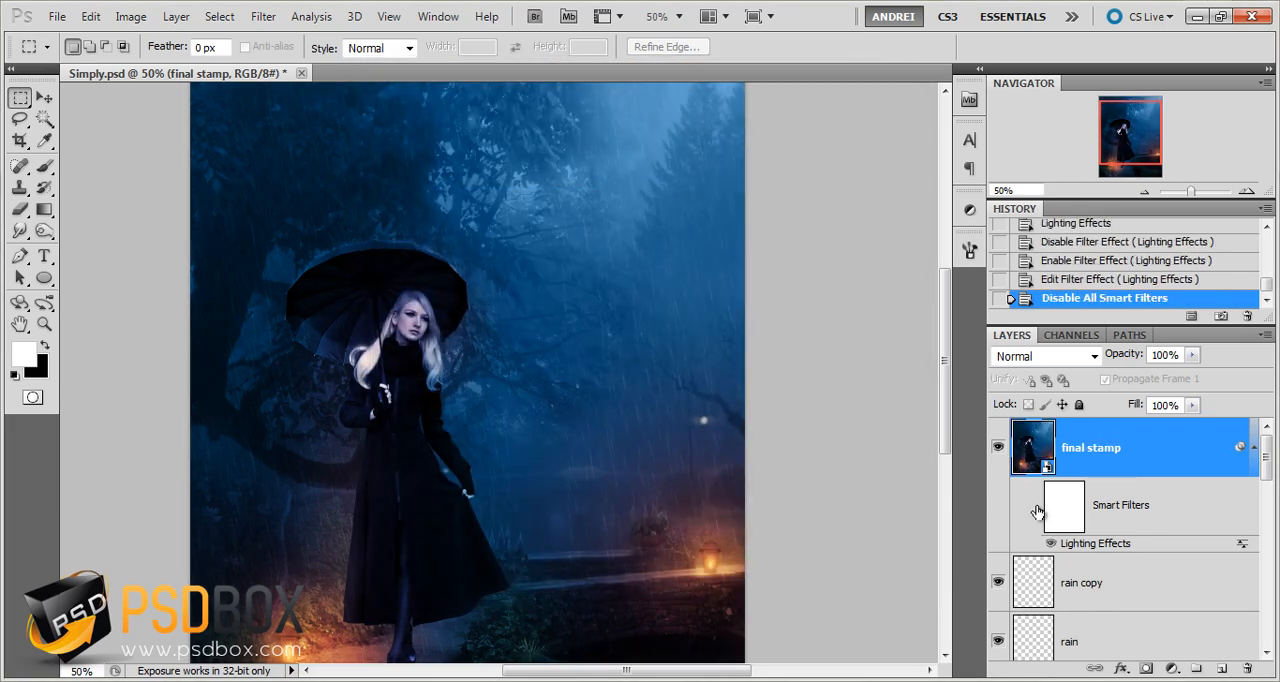
pyautogui.click(1036, 508)
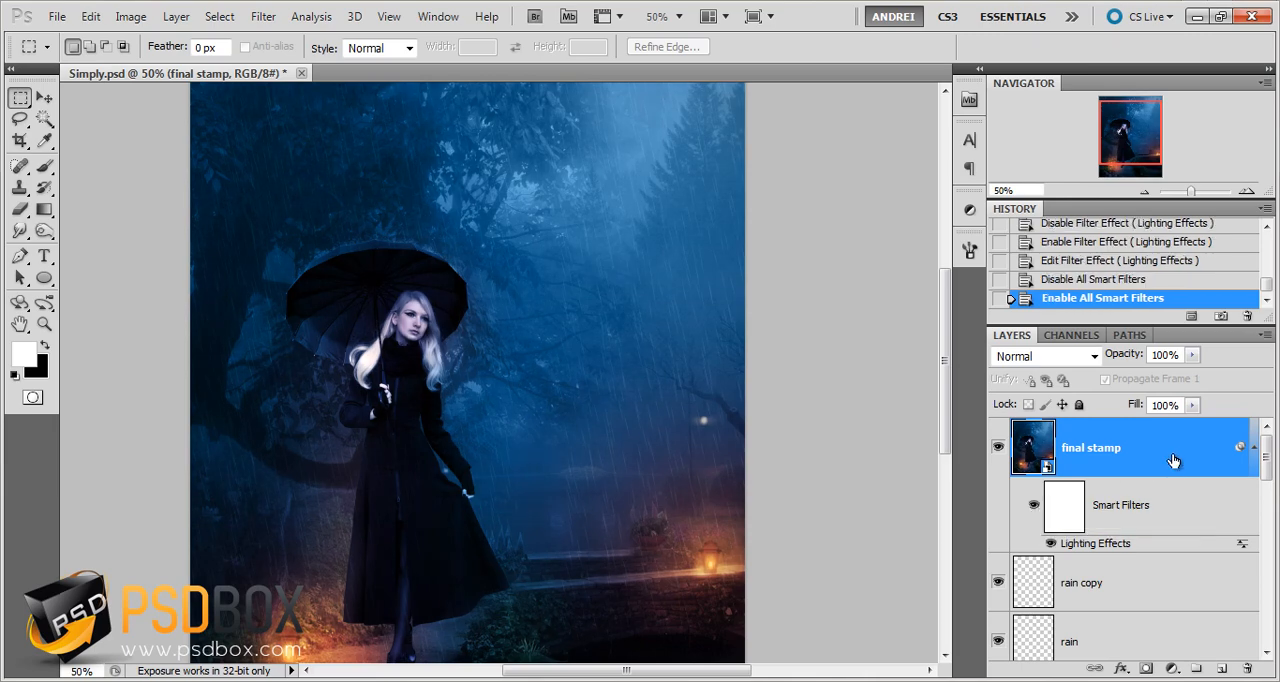
# Apply Lens Correction to final stamp with a dark vignette of amount -51 and midpoint +35
pyautogui.click(263, 16)
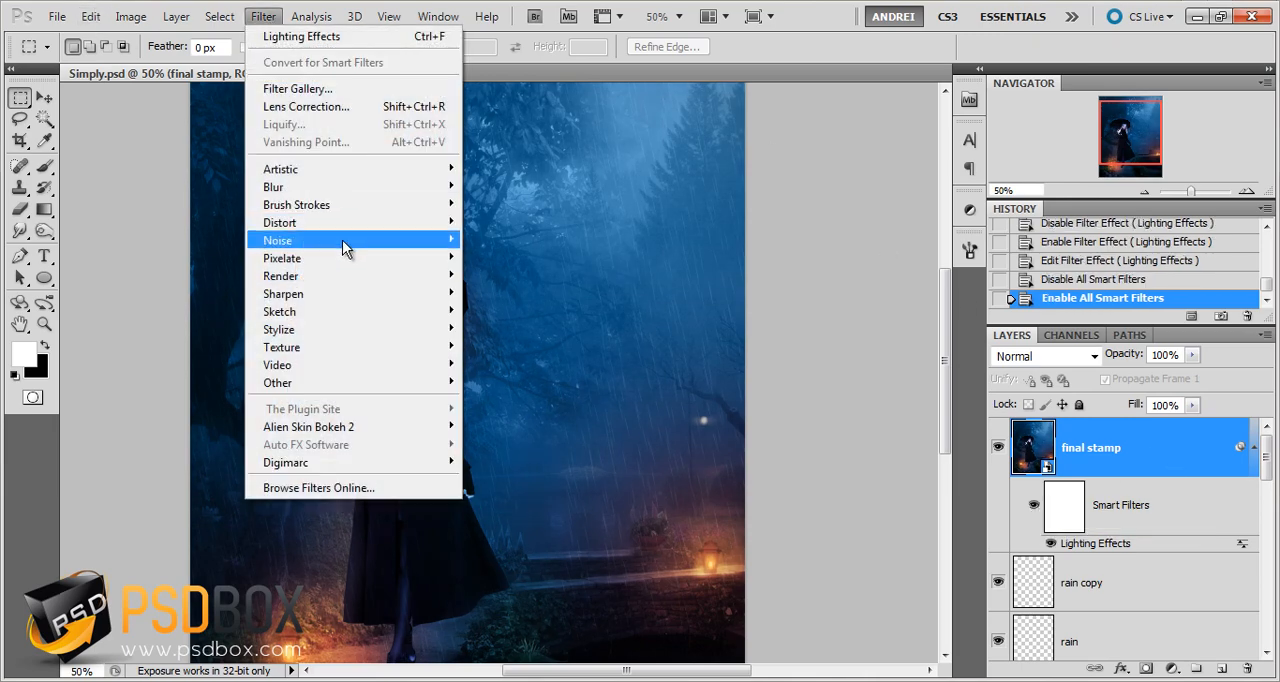
pyautogui.moveTo(342, 240)
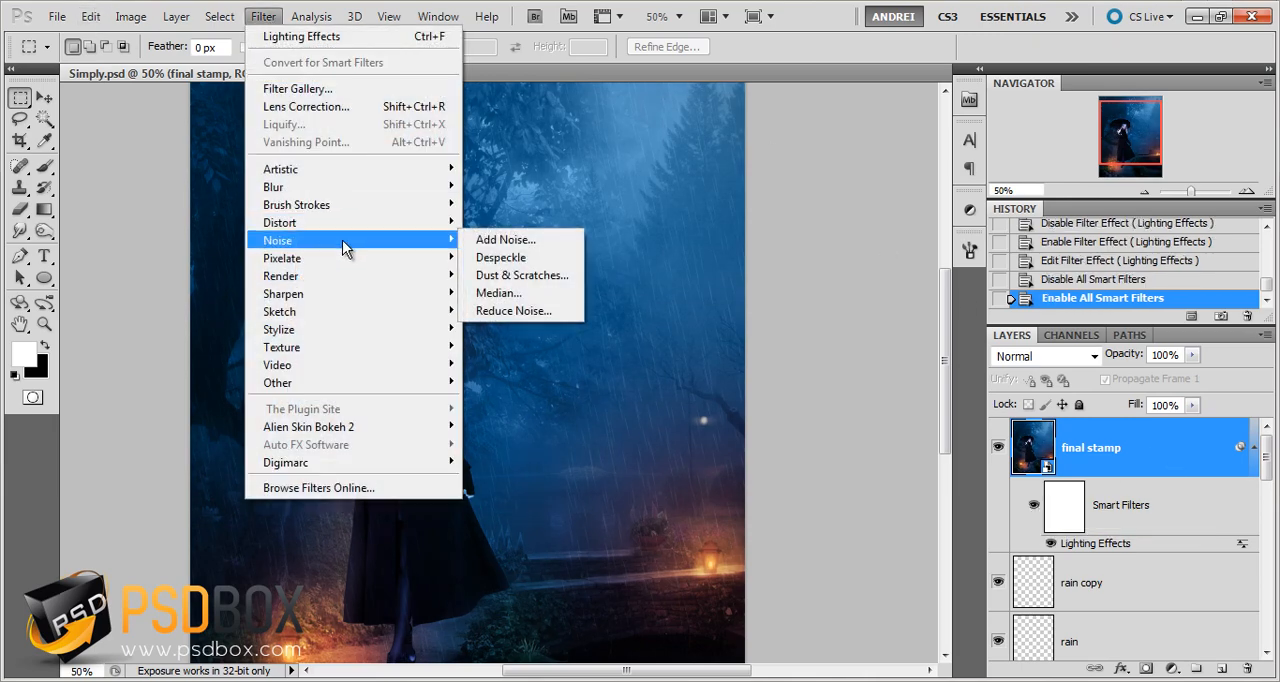
pyautogui.click(319, 105)
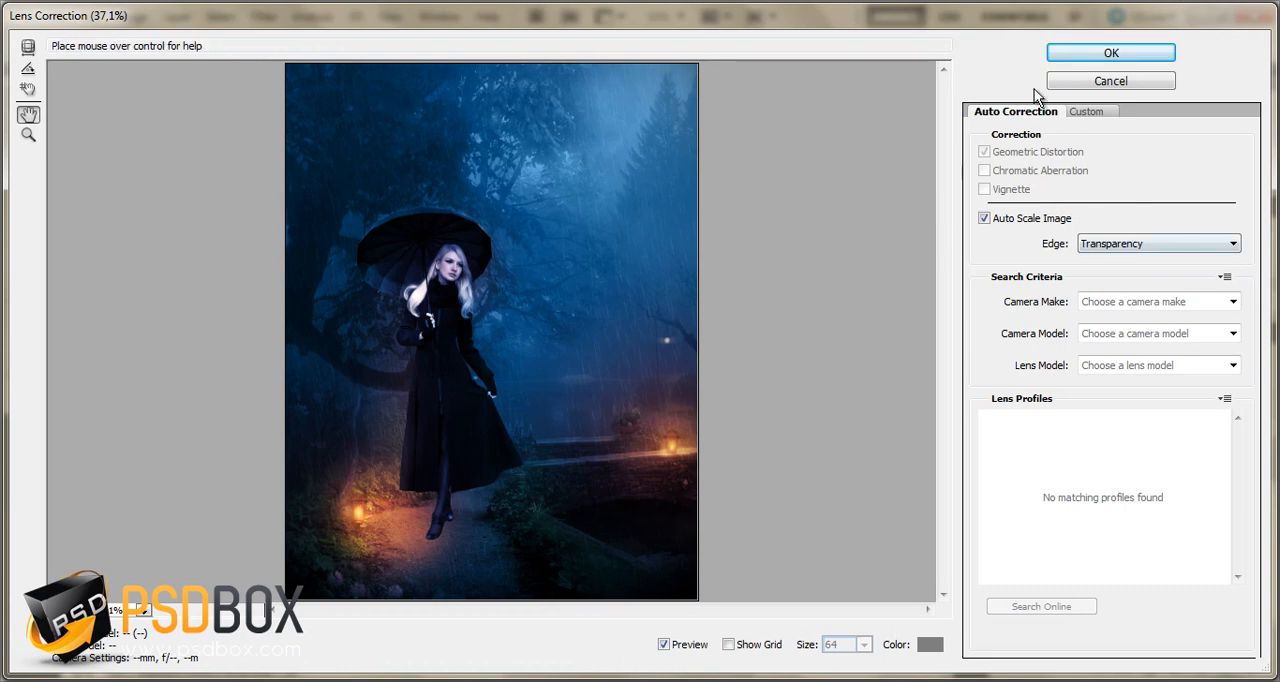
pyautogui.click(1097, 115)
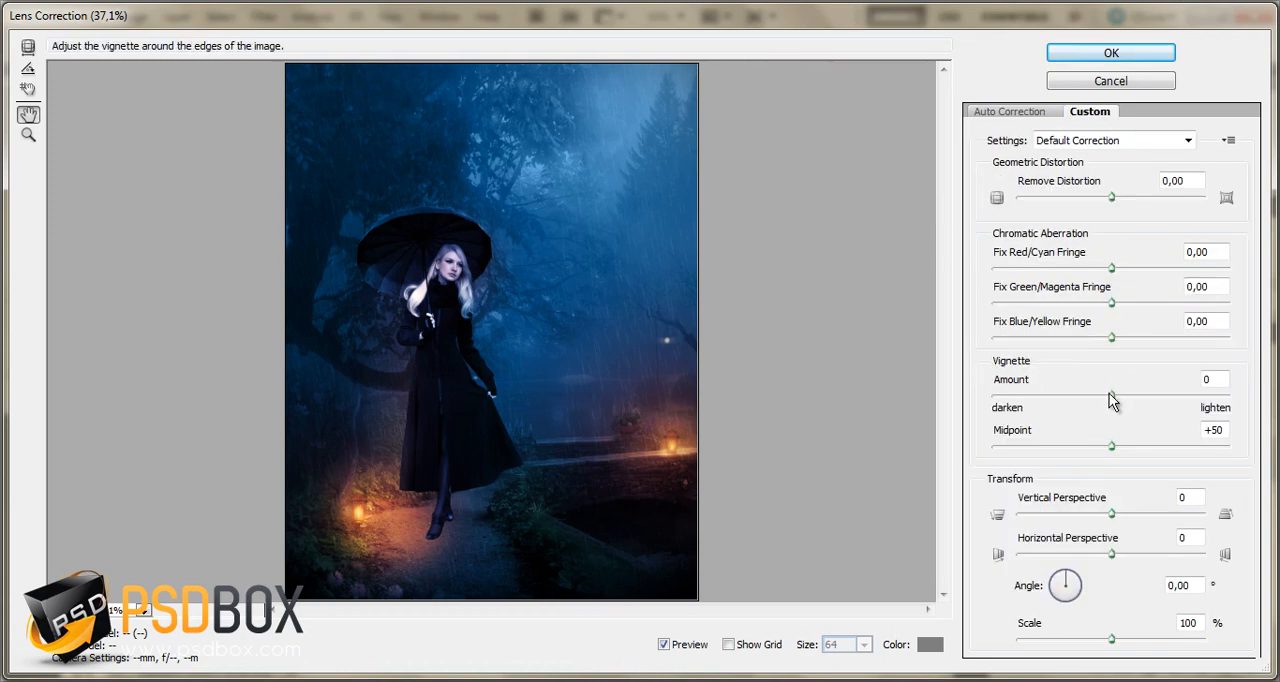
pyautogui.moveTo(1115, 400); pyautogui.dragTo(1089, 397)
pyautogui.moveTo(1111, 446)
pyautogui.mouseDown()
pyautogui.moveTo(1034, 446)
pyautogui.moveTo(1093, 445)
pyautogui.mouseUp()
pyautogui.moveTo(1096, 404); pyautogui.dragTo(1052, 404)
pyautogui.moveTo(1092, 447)
pyautogui.mouseDown()
pyautogui.moveTo(1057, 449)
pyautogui.moveTo(1076, 442)
pyautogui.mouseUp()
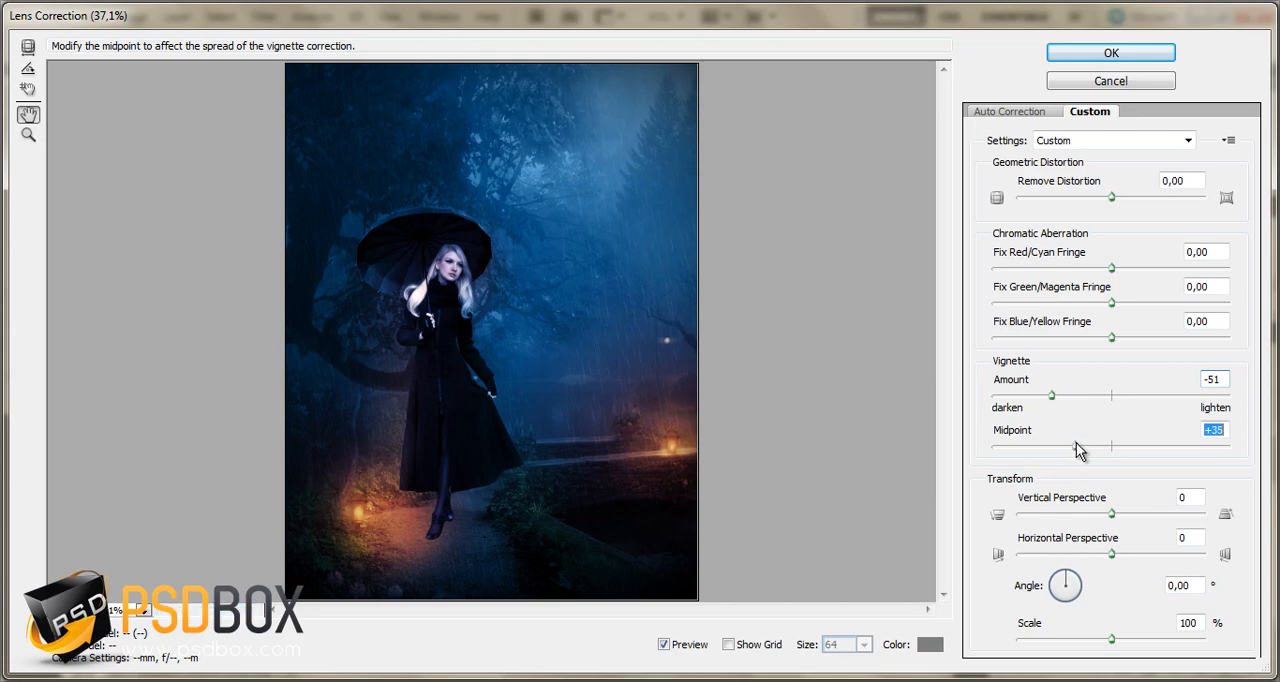
pyautogui.click(1113, 54)
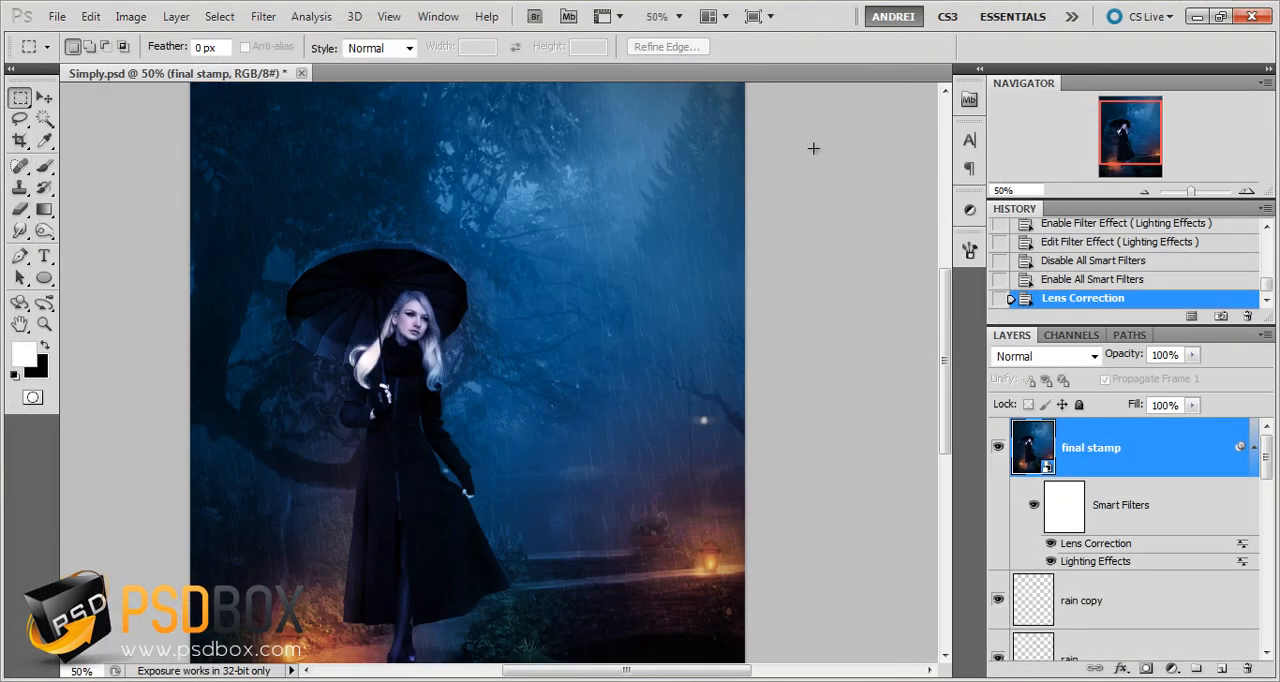
# Collapse the smart filter list of final stamp and add a Color Balance adjustment layer above it
pyautogui.moveTo(1137, 134); pyautogui.dragTo(1127, 152)
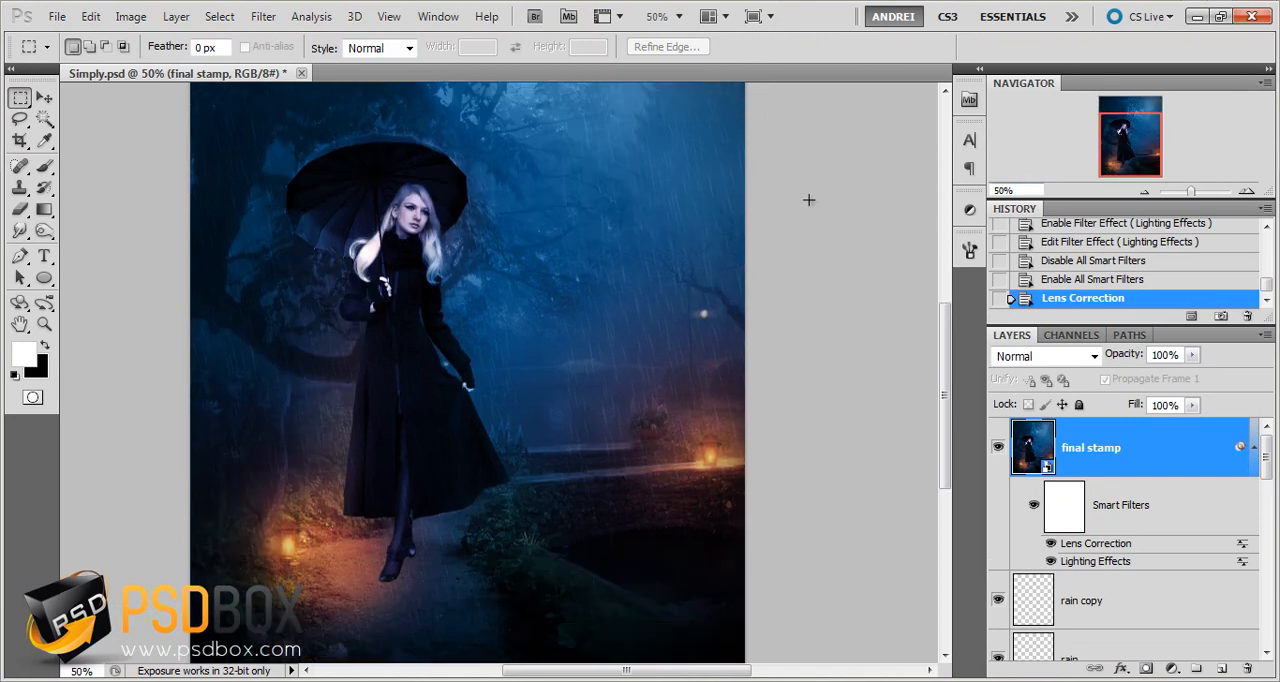
pyautogui.hotkey('ctrl', '-')
pyautogui.press('alt')
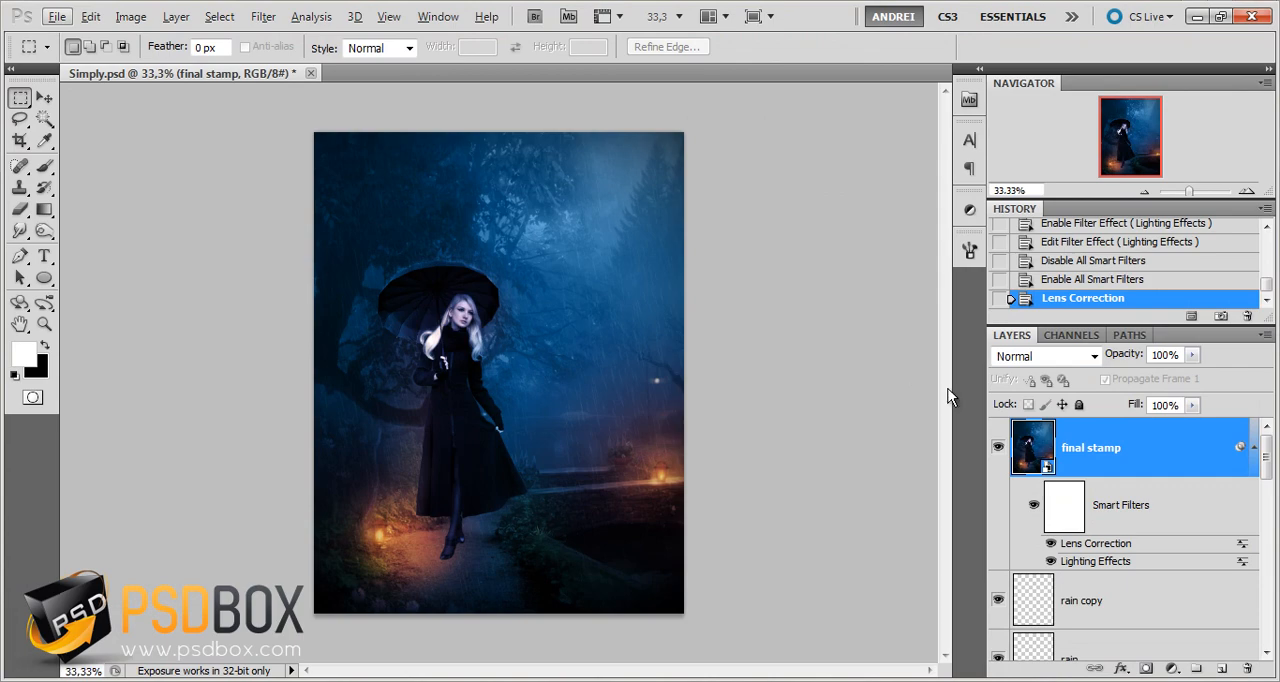
pyautogui.click(1139, 457)
pyautogui.click(1250, 452)
pyautogui.click(1172, 668)
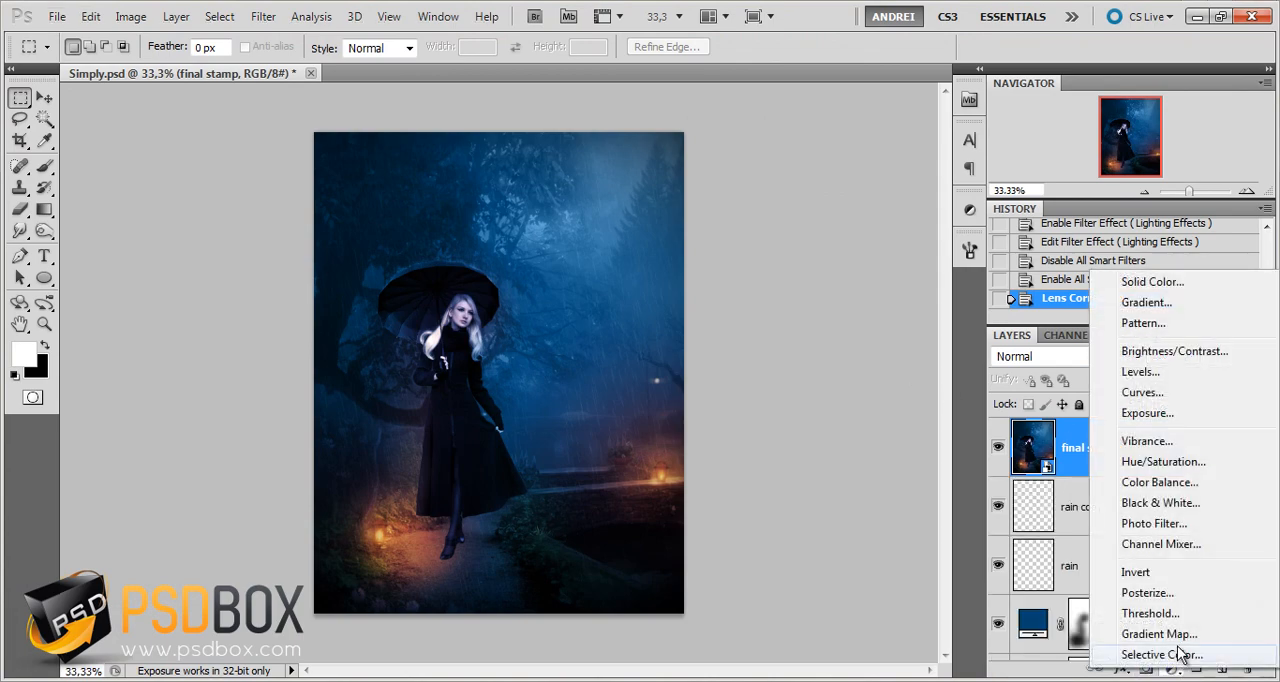
pyautogui.click(1180, 490)
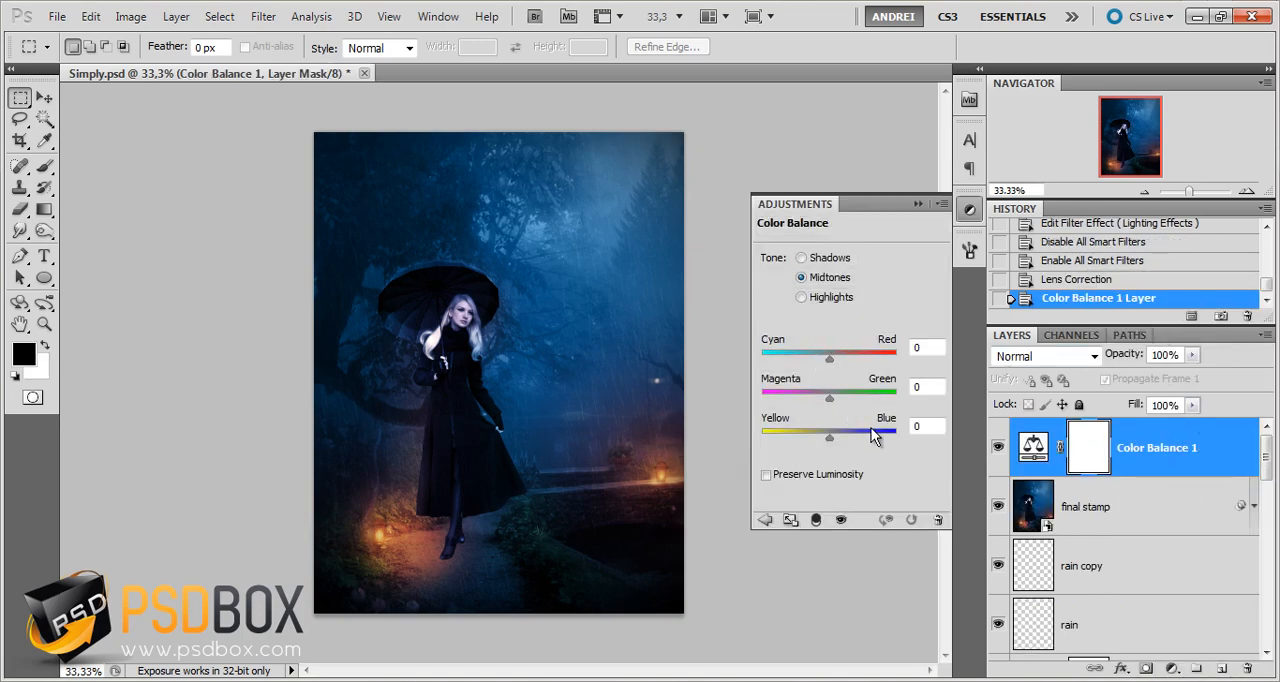
# Set the Color Balance midtones to 20 for cyan/red, 20 for magenta/green and 20 for yellow/blue
pyautogui.click(812, 258)
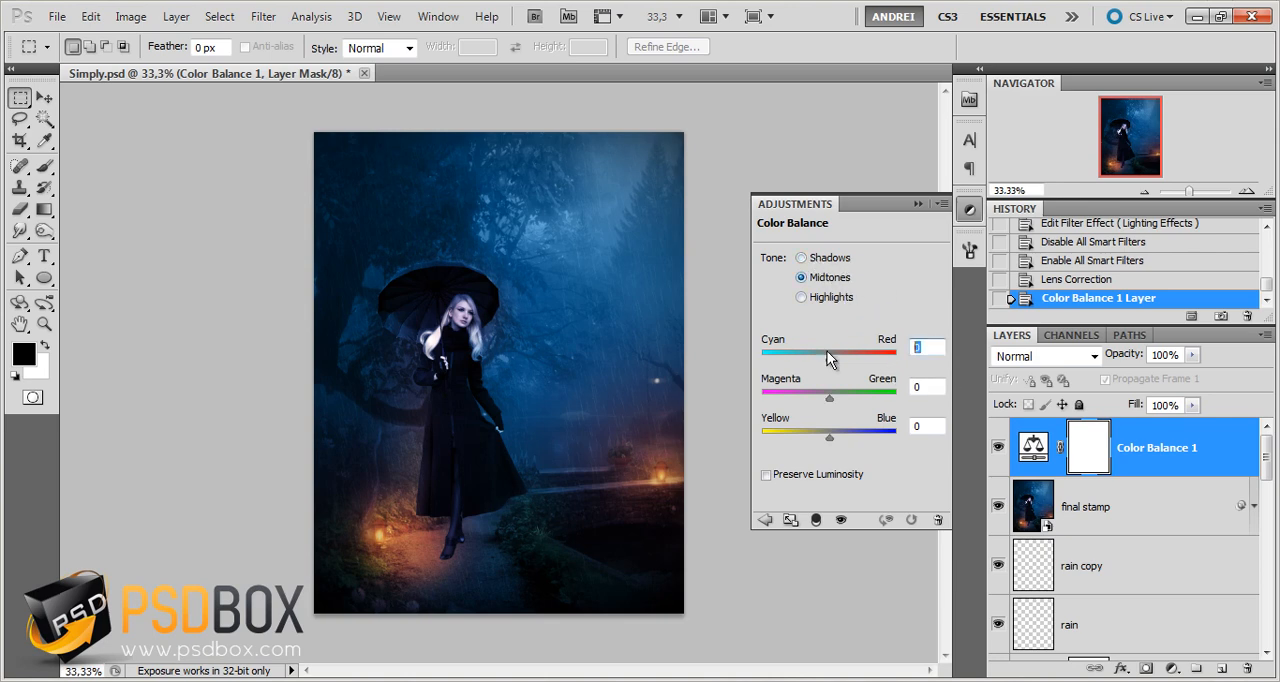
pyautogui.write('20')
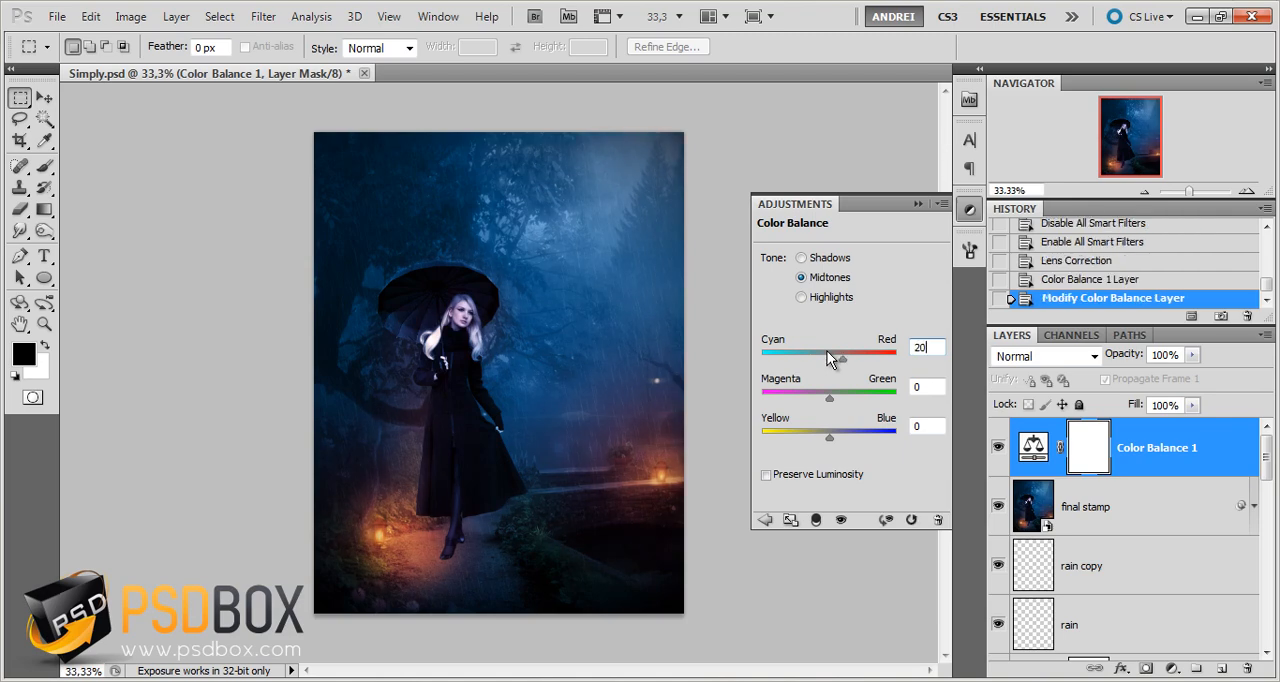
pyautogui.press('Tab')
pyautogui.write('20')
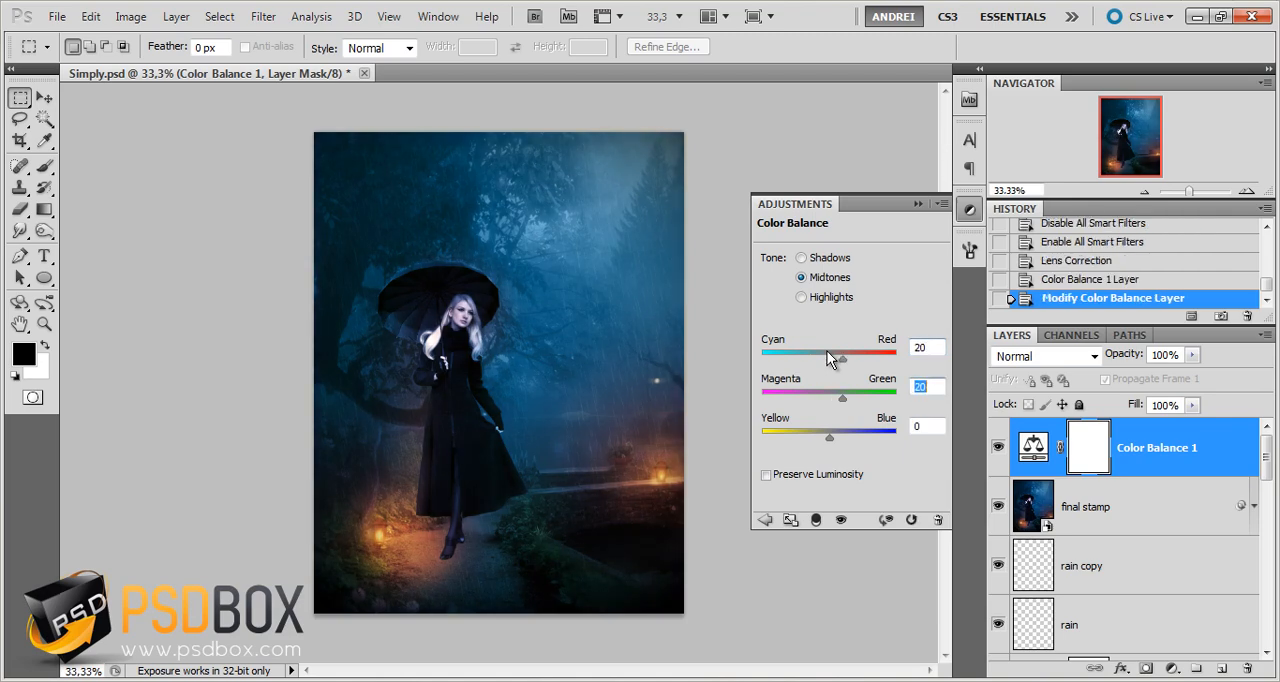
pyautogui.press('Tab')
pyautogui.write('20')
# Set the Color Balance highlights to -10 for cyan/red and close the adjustment settings
pyautogui.click(815, 298)
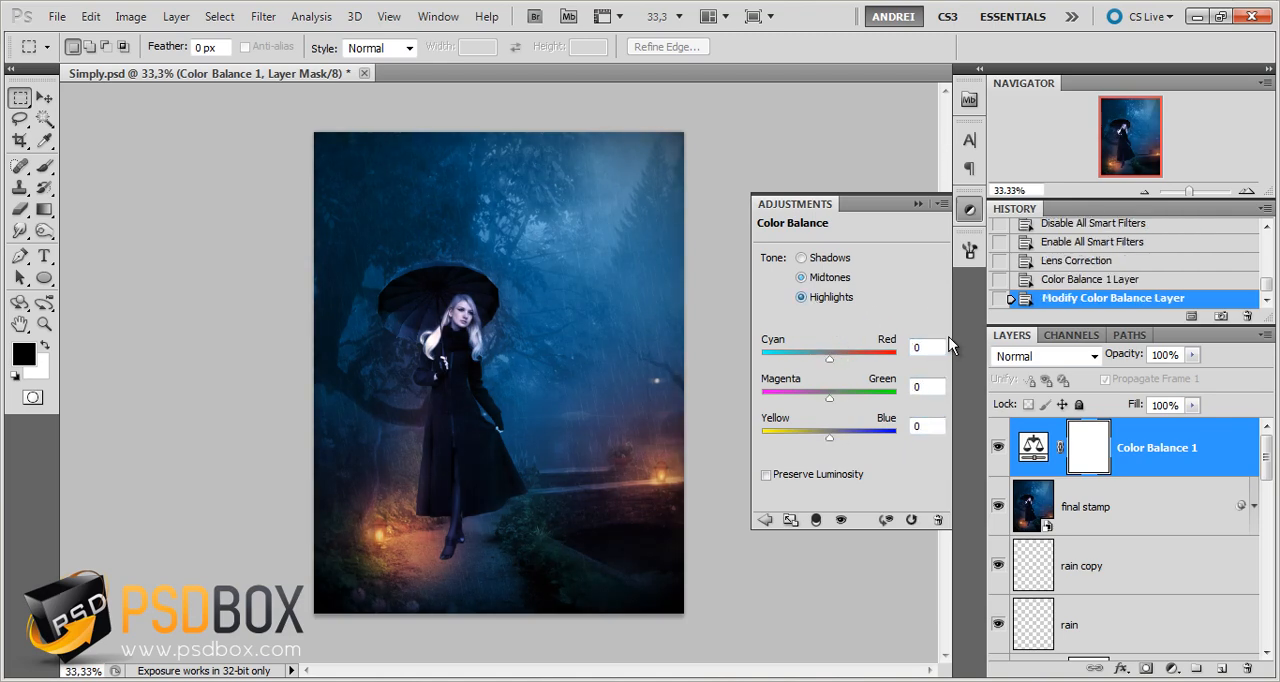
pyautogui.click(928, 347)
pyautogui.write('-10')
pyautogui.click(930, 204)
pyautogui.click(1203, 456)
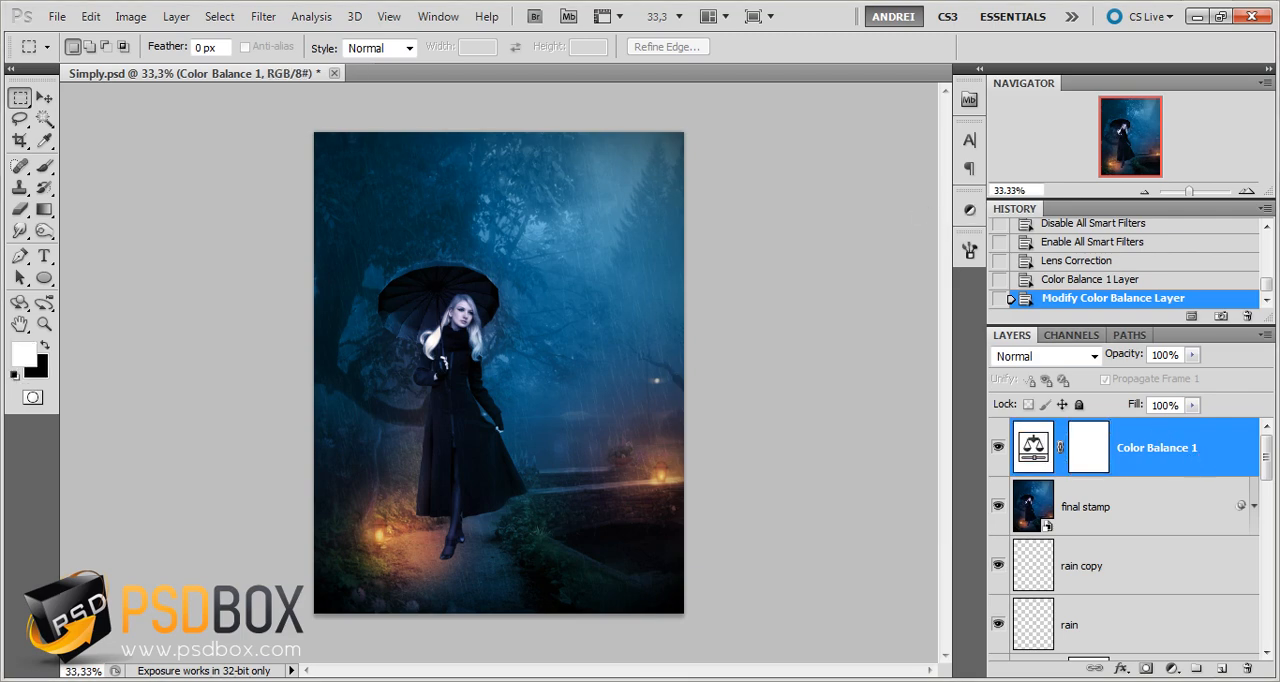
# Add a Vibrance adjustment layer above Color Balance 1, set its vibrance to 29 and close the adjustment settings
pyautogui.click(1172, 668)
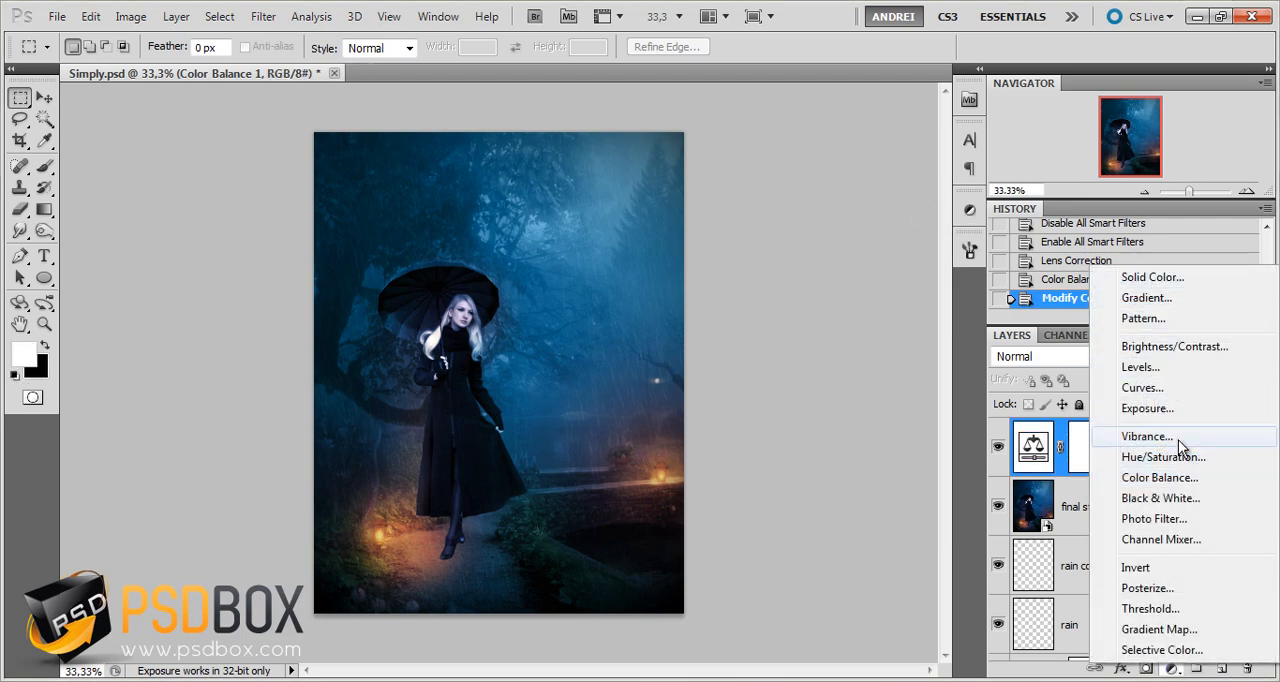
pyautogui.click(1178, 440)
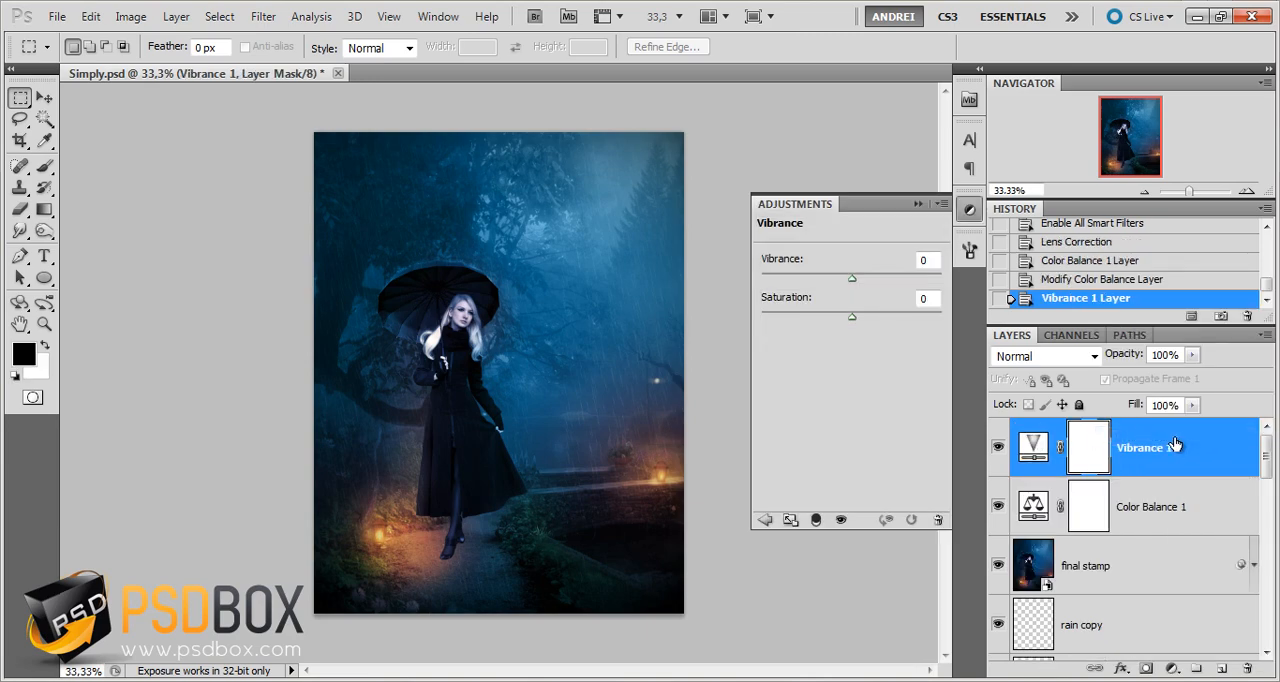
pyautogui.click(927, 261)
pyautogui.write('29')
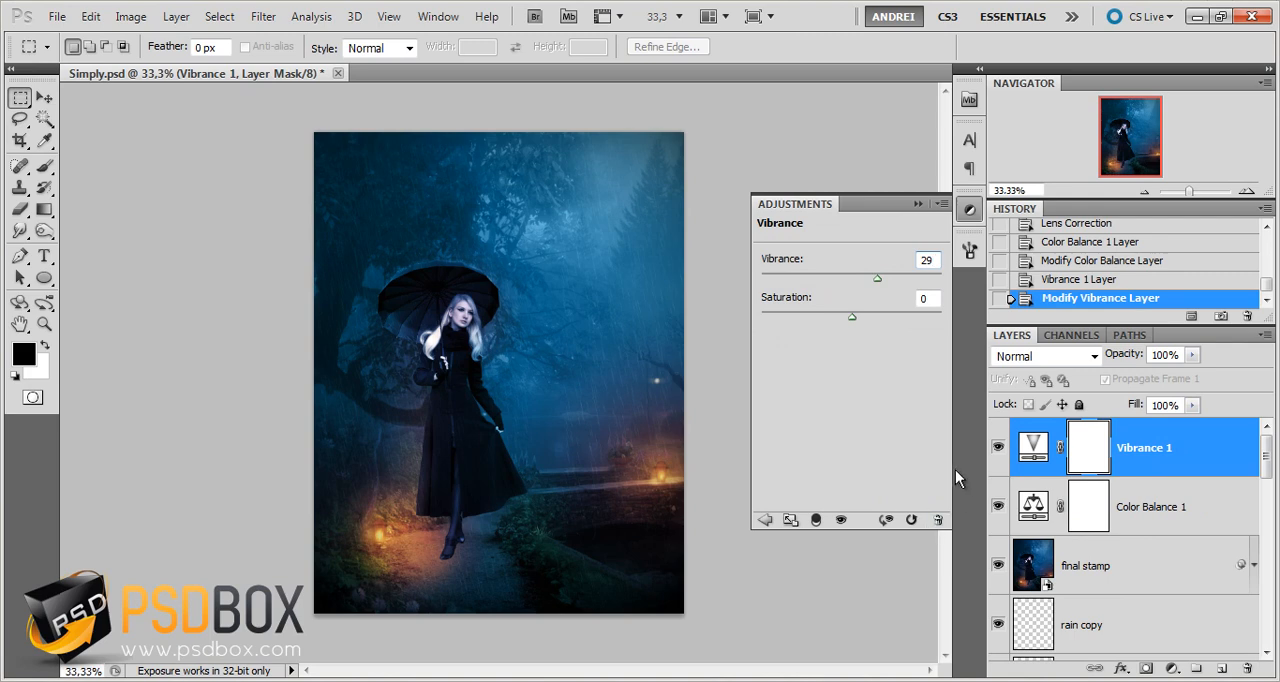
pyautogui.press('Tab')
pyautogui.click(918, 203)
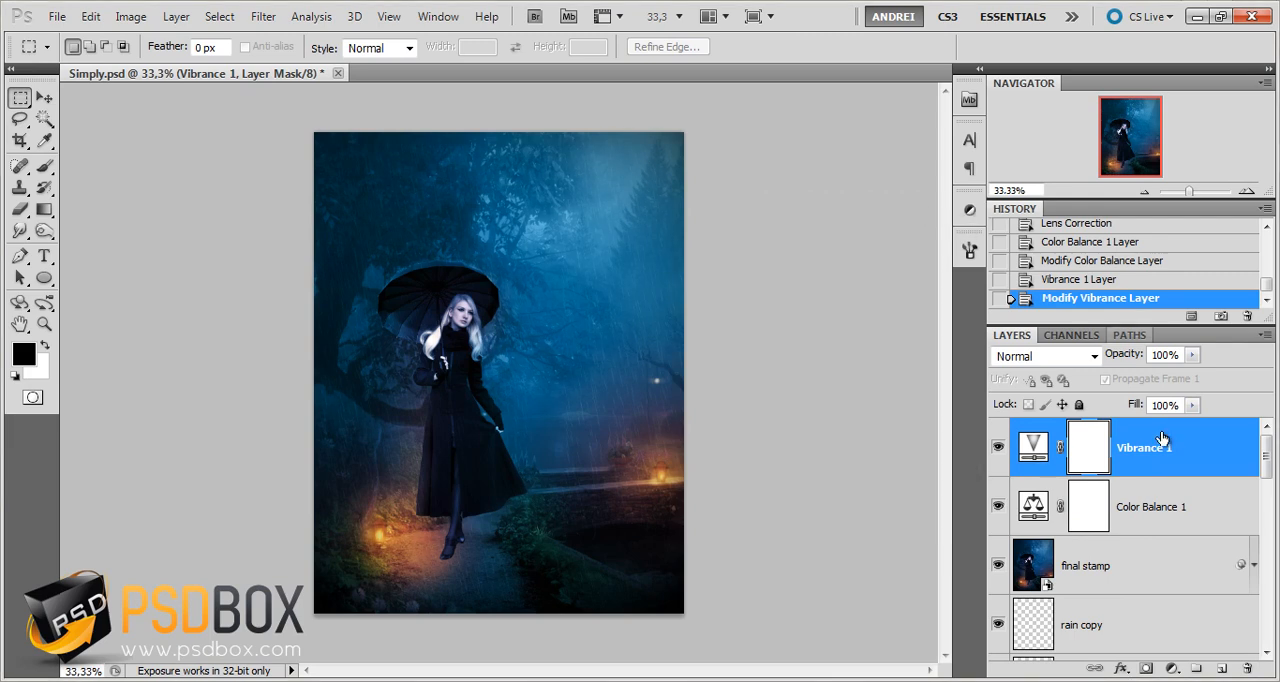
# Examine the woman, the lanterns and the path up close and in the full composition
pyautogui.click(1205, 509)
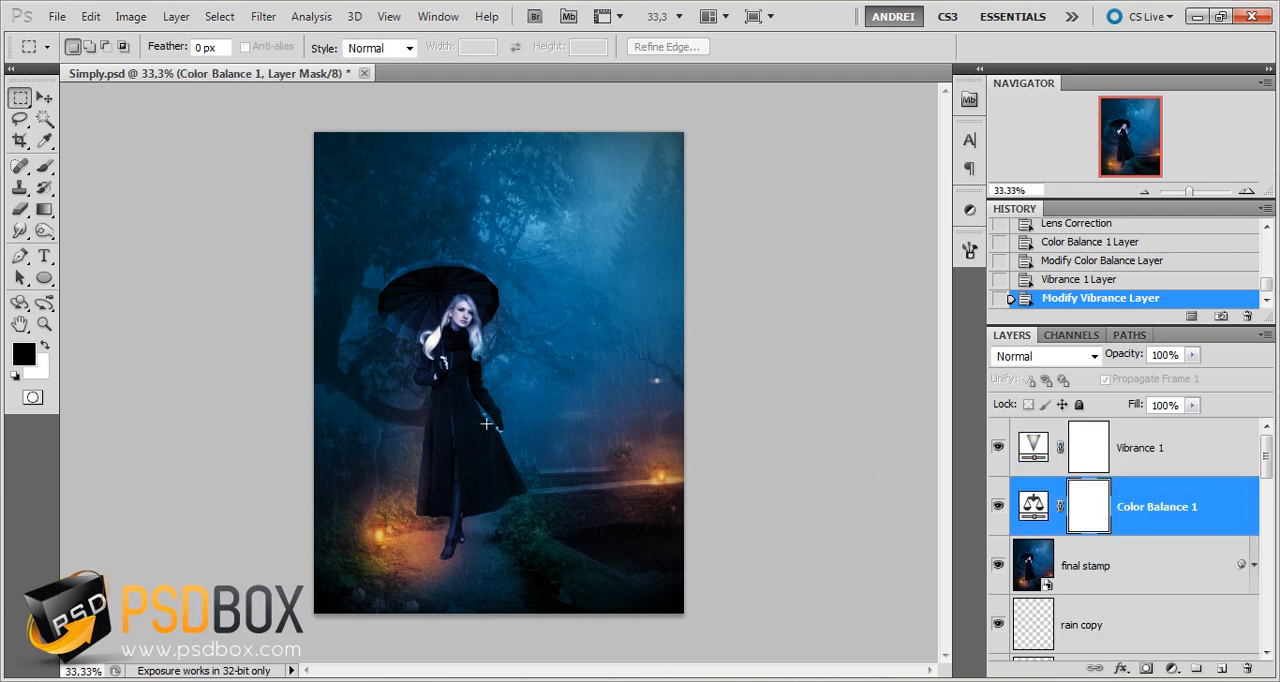
pyautogui.scroll(2, 416, 475)
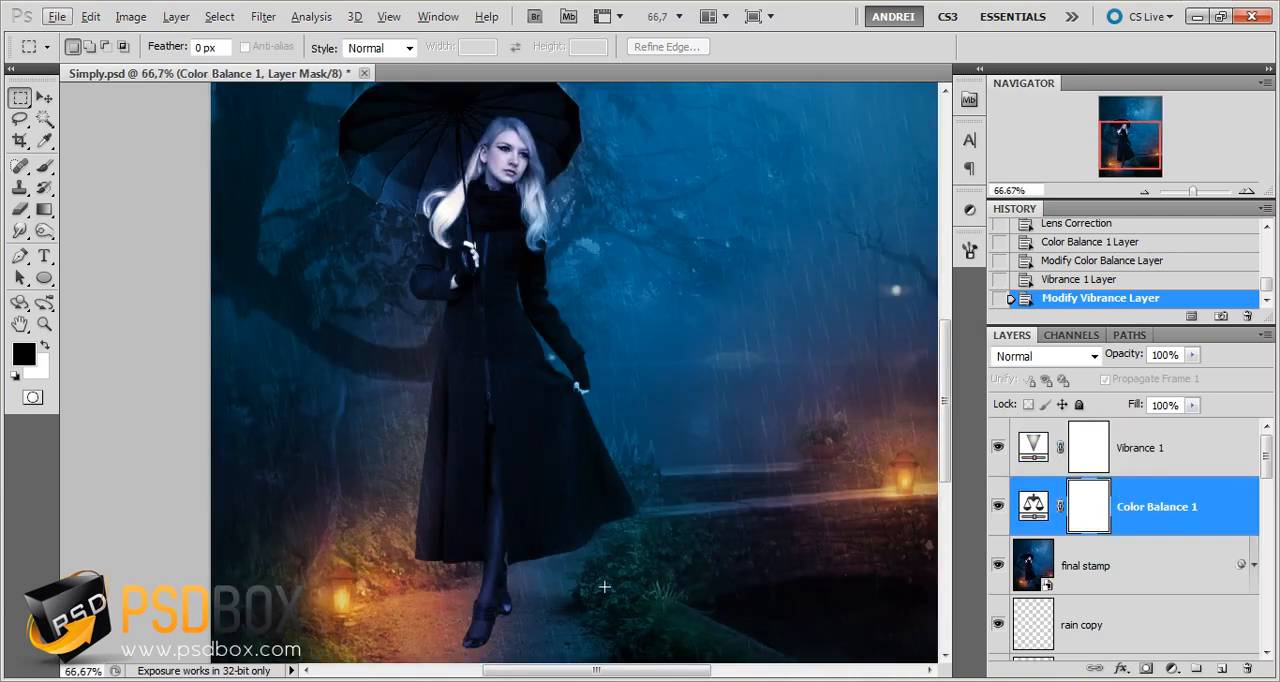
pyautogui.moveTo(557, 558); pyautogui.dragTo(533, 483)
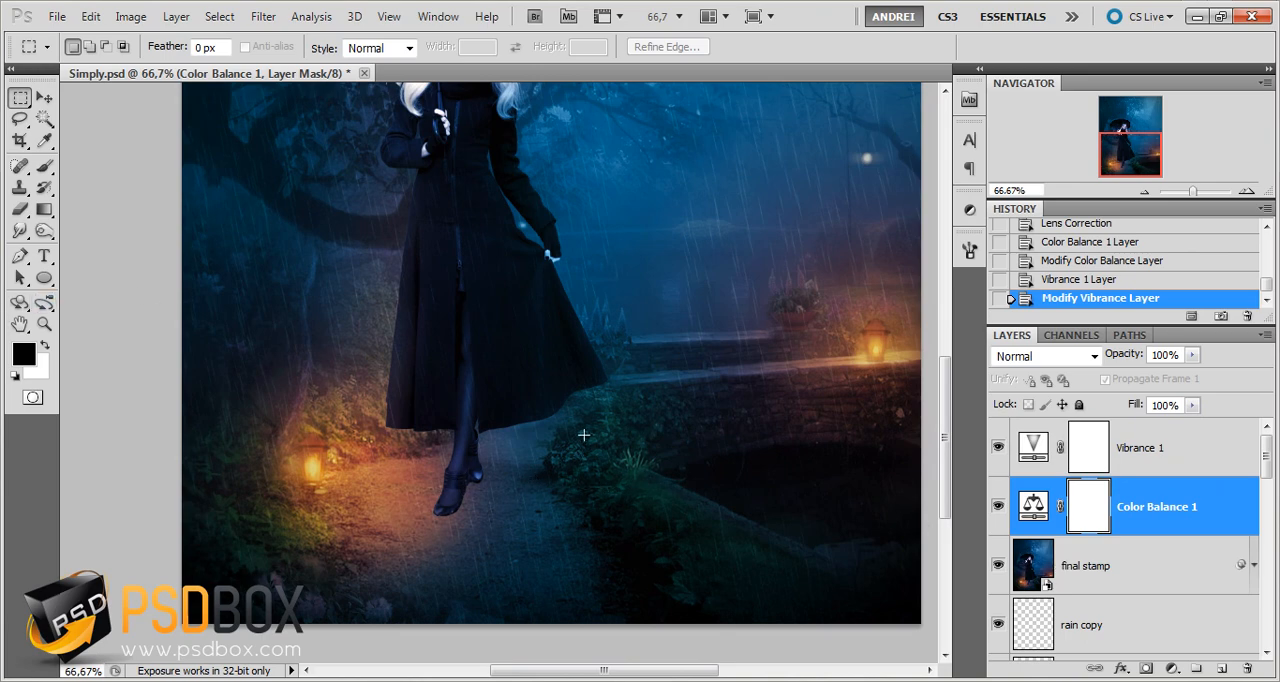
pyautogui.scroll(-1, 650, 321)
pyautogui.scroll(-1, 650, 321)
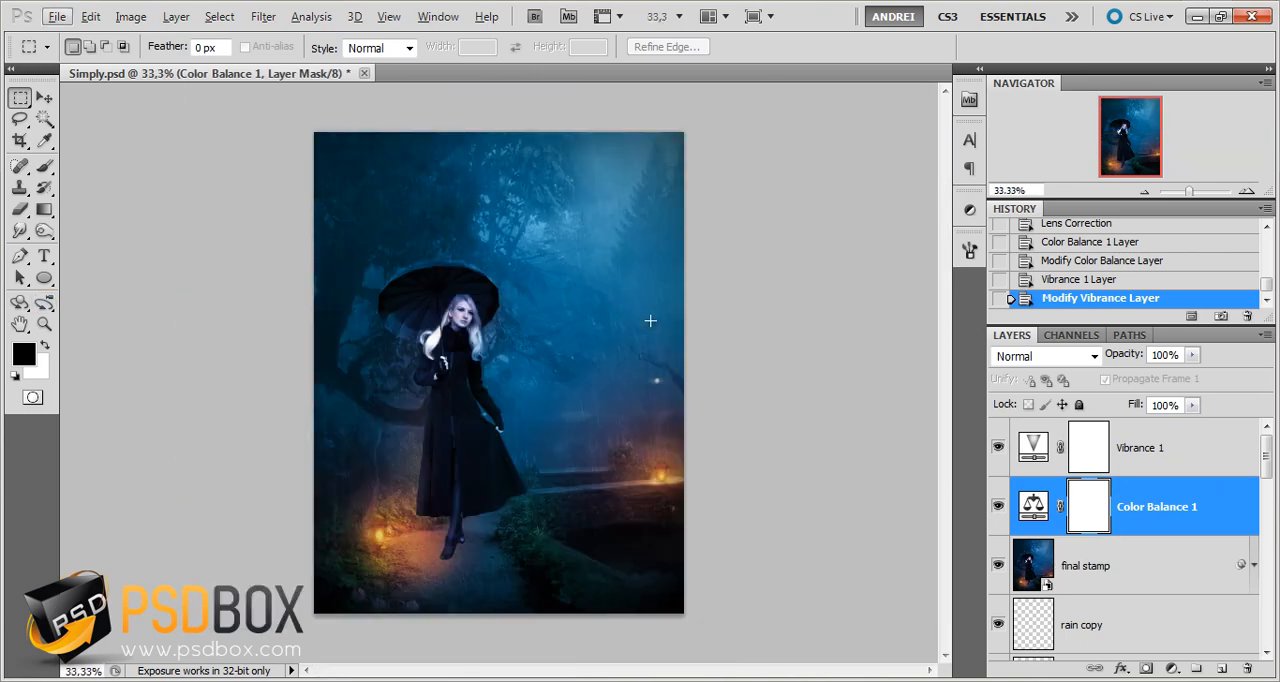
pyautogui.scroll(1, 444, 367)
pyautogui.moveTo(496, 381); pyautogui.dragTo(511, 340)
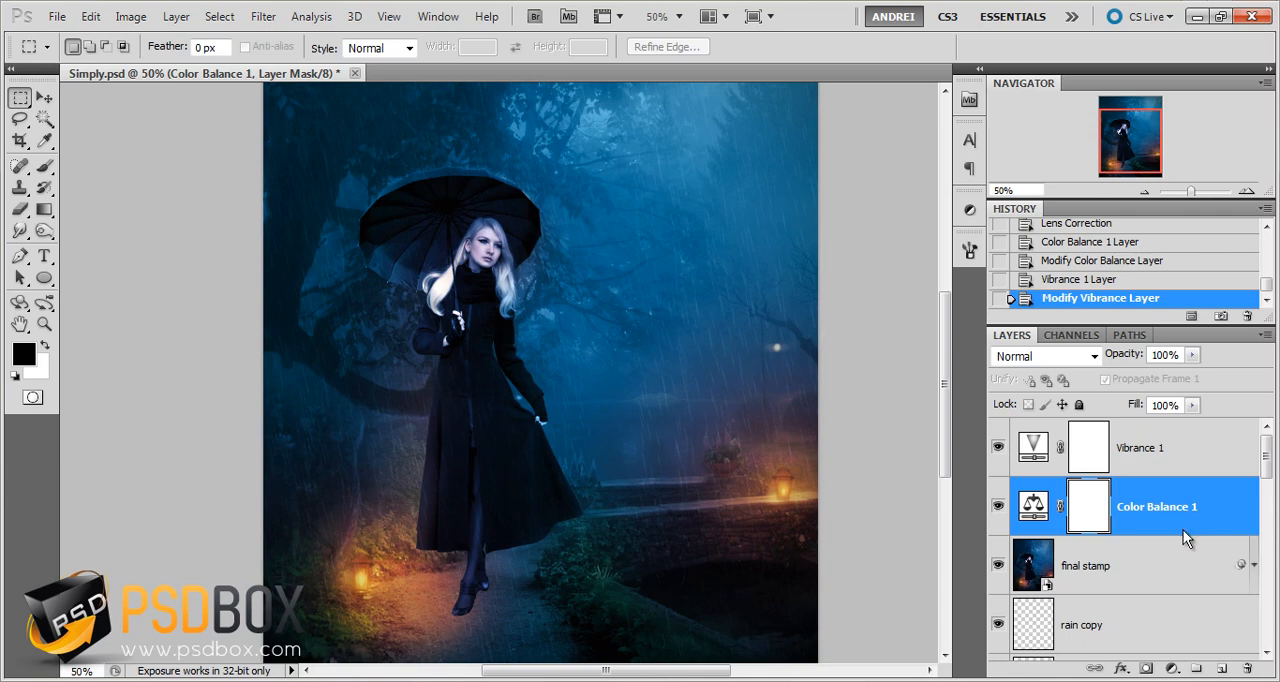
# Group the Vibrance 1, Color Balance 1 and final stamp layers together, undoing the grouping that leaves out final stamp
pyautogui.keyDown('ctrl'); pyautogui.click(1156, 573); pyautogui.keyUp('ctrl')
pyautogui.keyDown('shift'); pyautogui.click(1183, 442); pyautogui.keyUp('shift')
pyautogui.hotkey('ctrl', 'g')
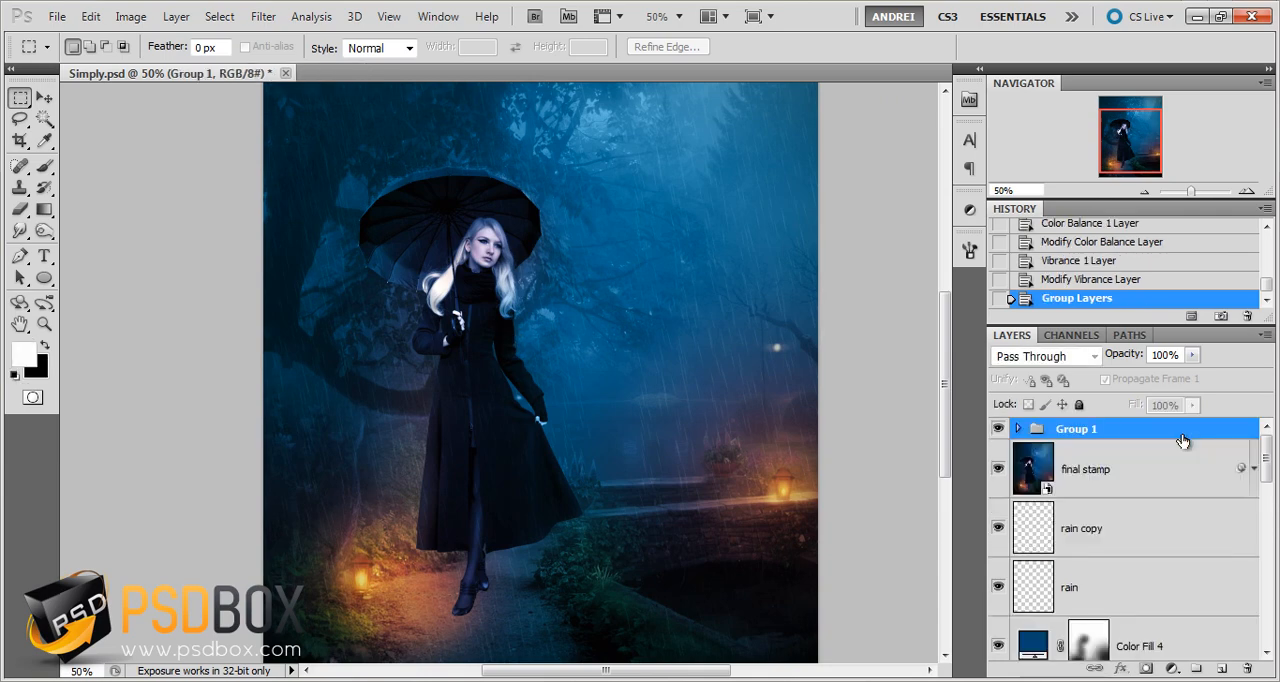
pyautogui.hotkey('ctrl', 'z')
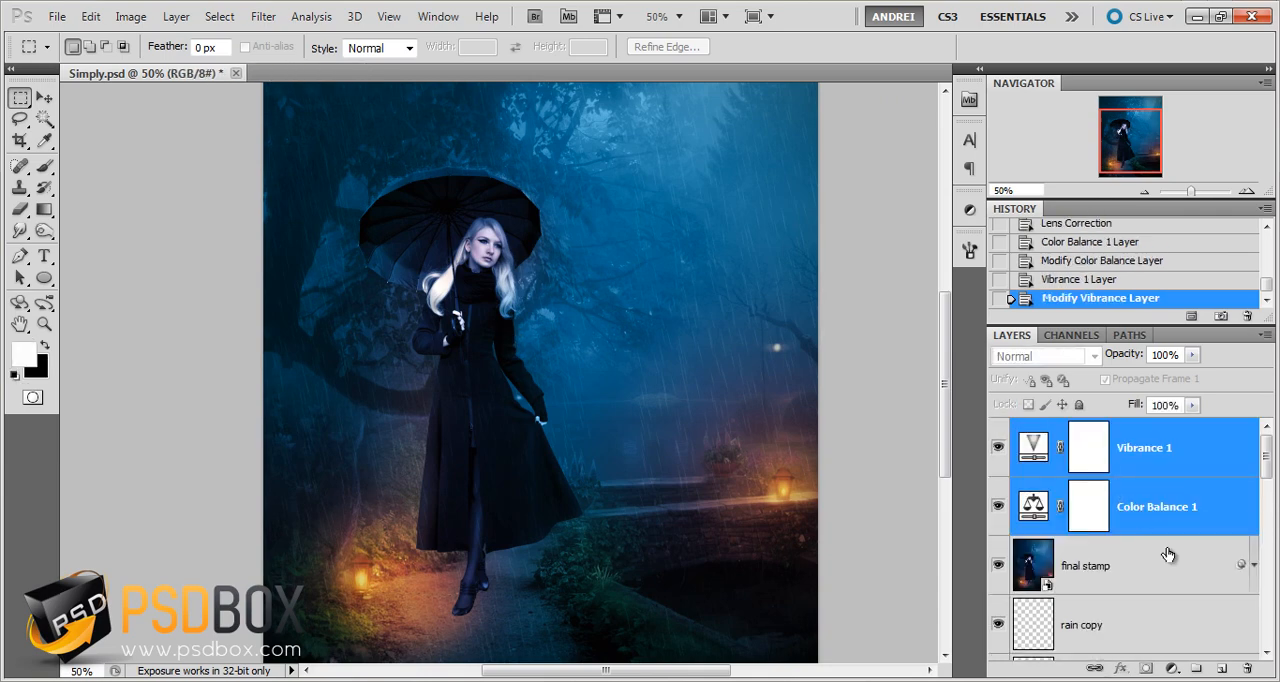
pyautogui.keyDown('ctrl'); pyautogui.click(1167, 565); pyautogui.keyUp('ctrl')
pyautogui.hotkey('ctrl', 'g')
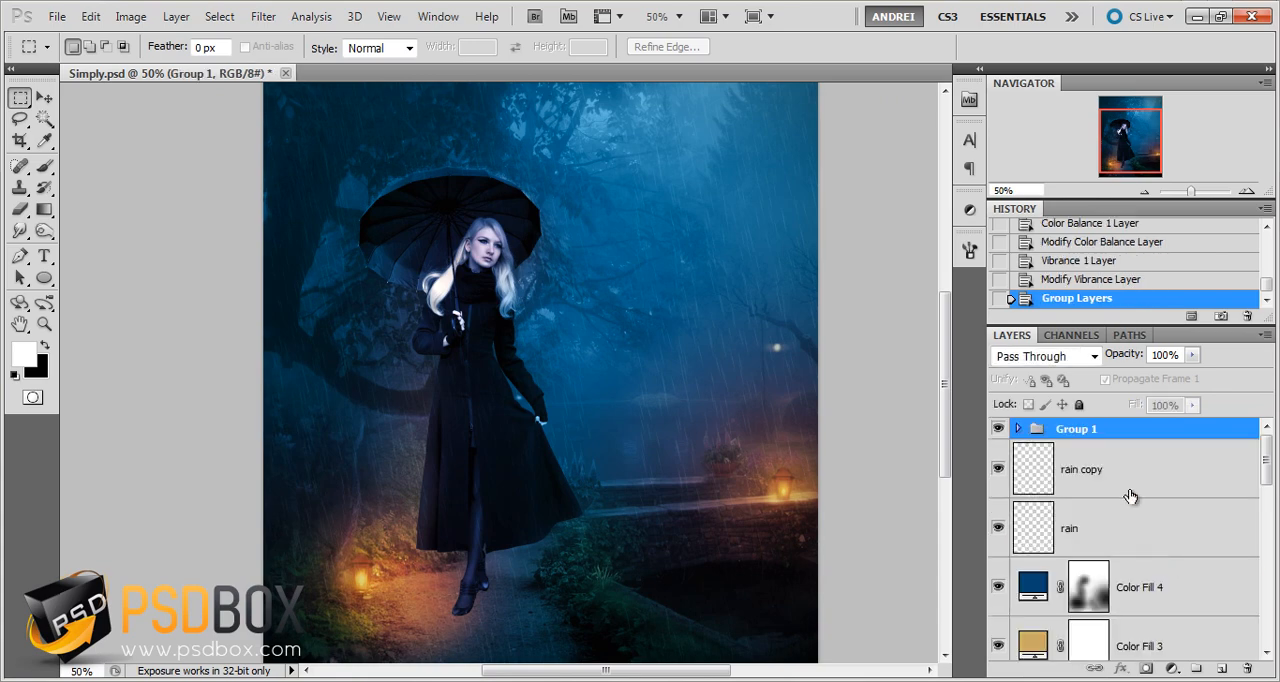
# Compare the image with Group 1 hidden and shown, and review its layers and the smart filters of final stamp
pyautogui.click(996, 433)
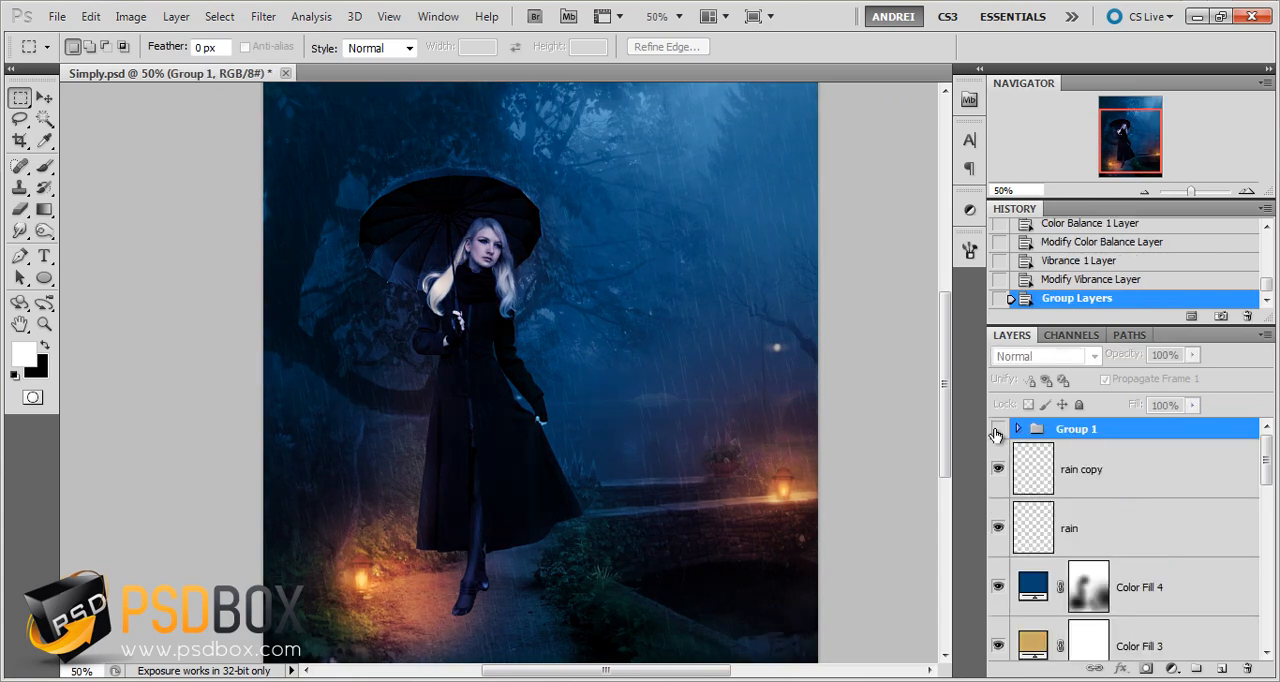
pyautogui.click(996, 430)
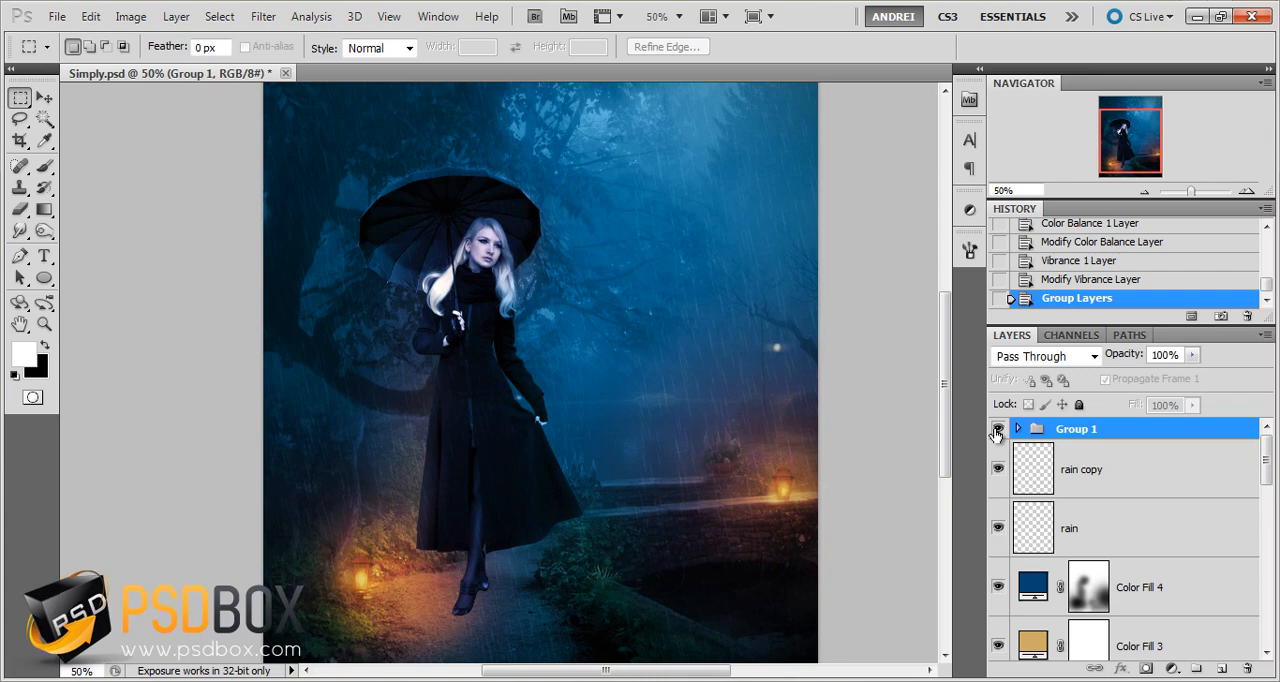
pyautogui.click(1019, 429)
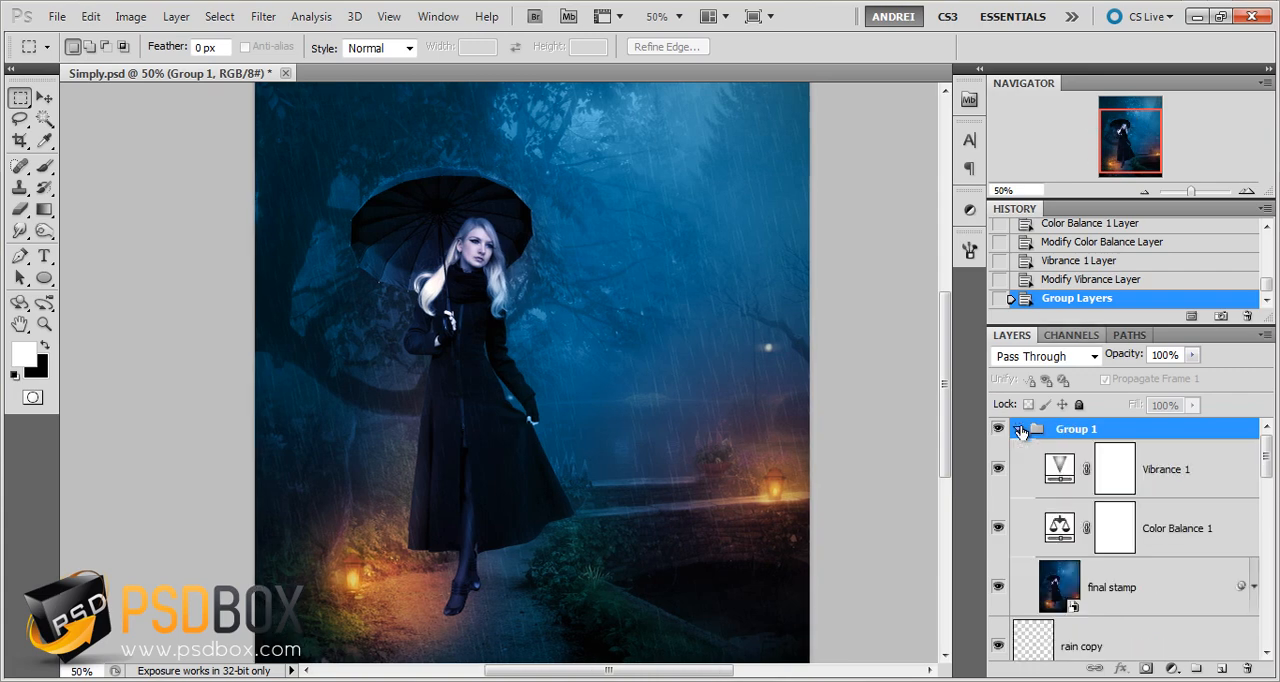
pyautogui.click(1160, 592)
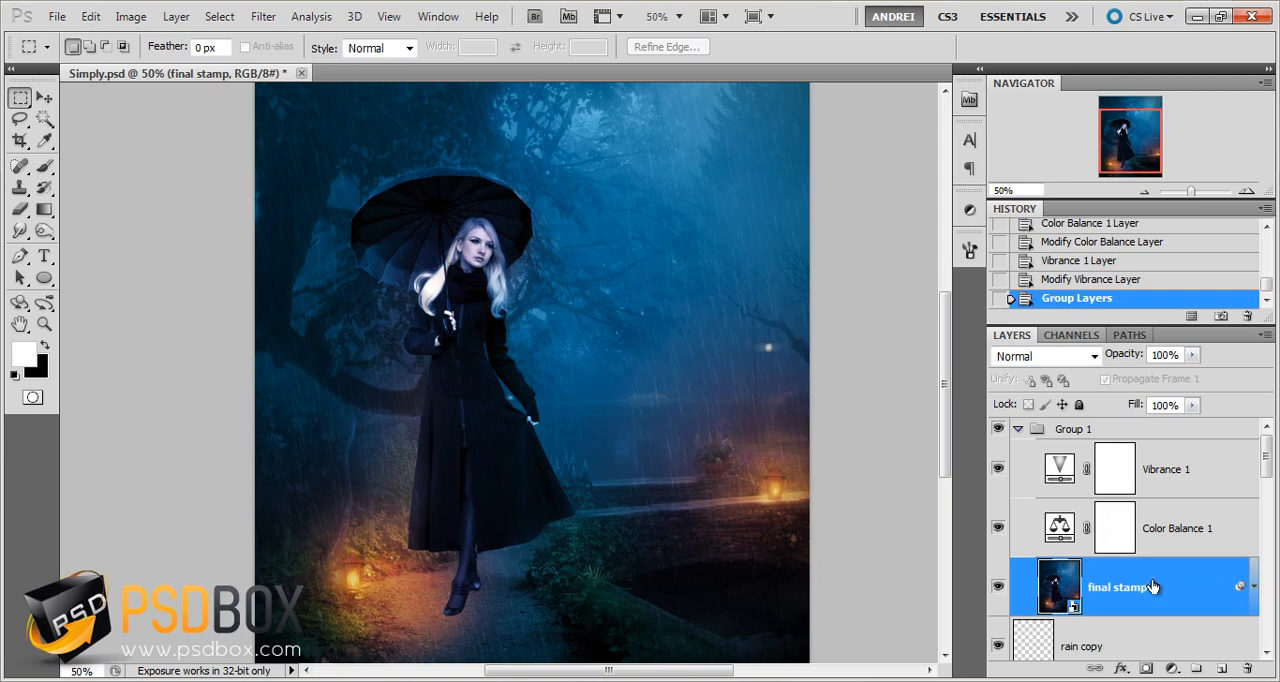
pyautogui.click(1254, 586)
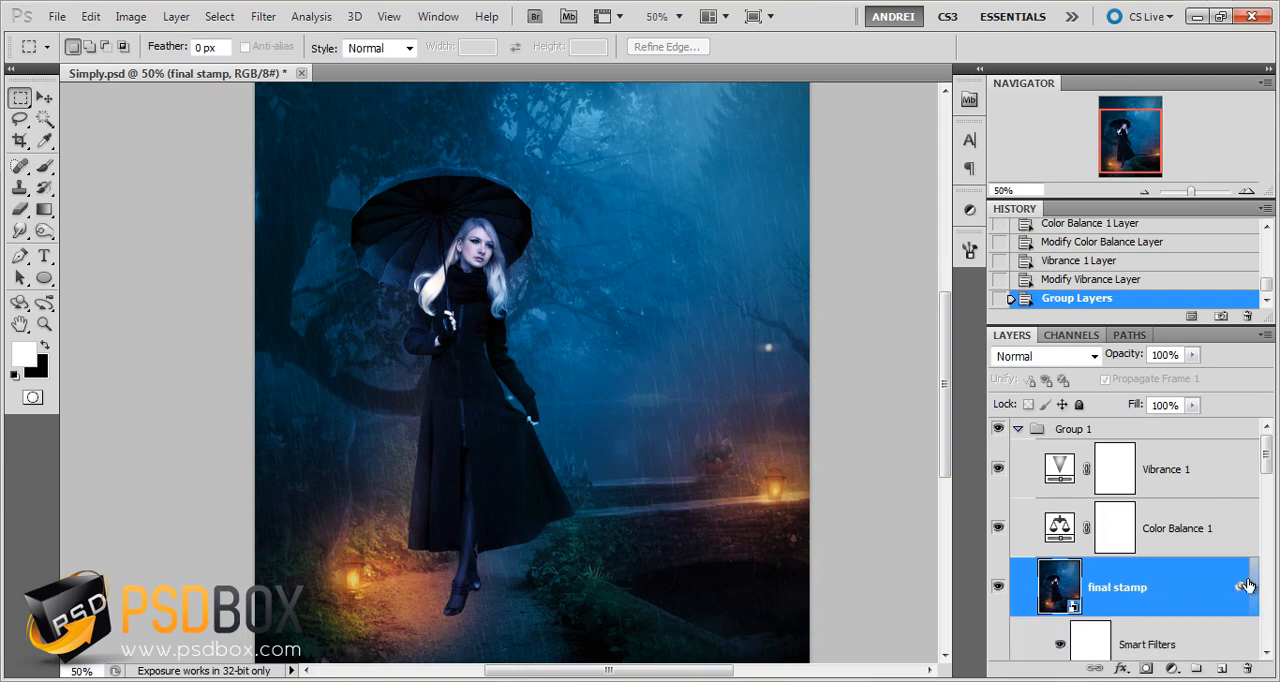
pyautogui.scroll(-3, 1230, 583)
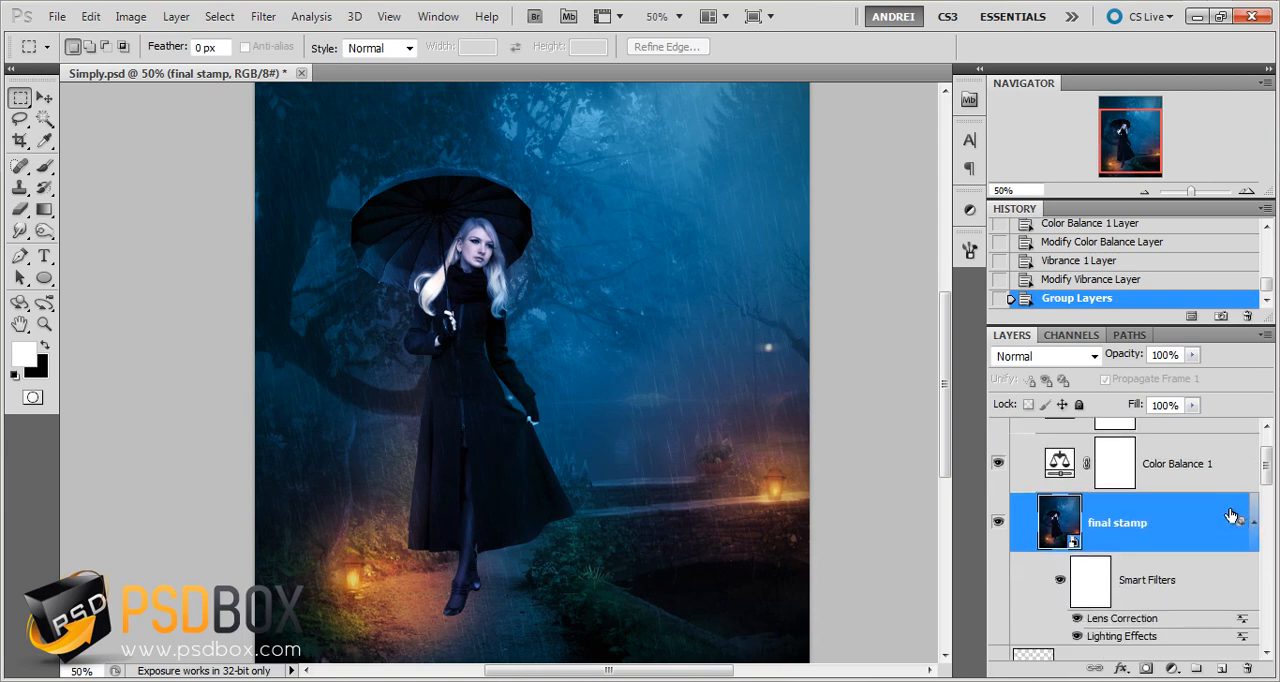
pyautogui.click(1254, 522)
pyautogui.click(1202, 517)
pyautogui.click(1190, 447)
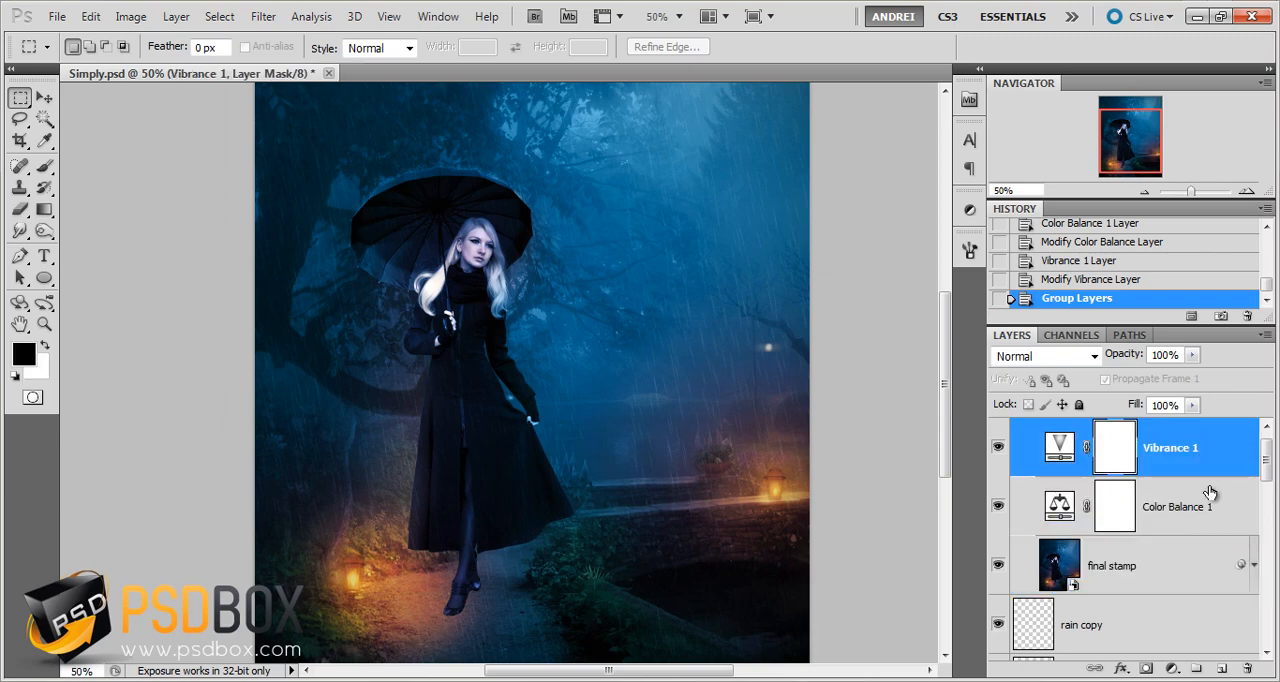
# Collapse Group 1 and switch its visibility off and on to check the overall effect of the final adjustments
pyautogui.click(1017, 428)
pyautogui.click(998, 428)
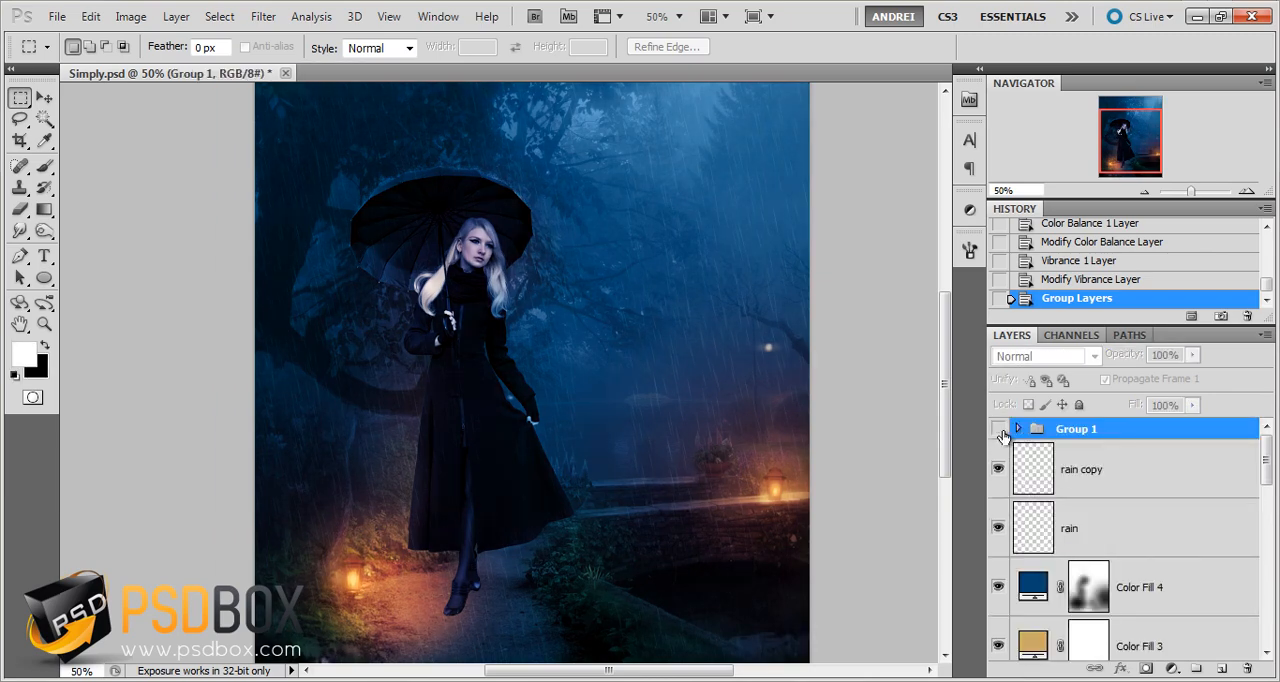
pyautogui.click(998, 428)
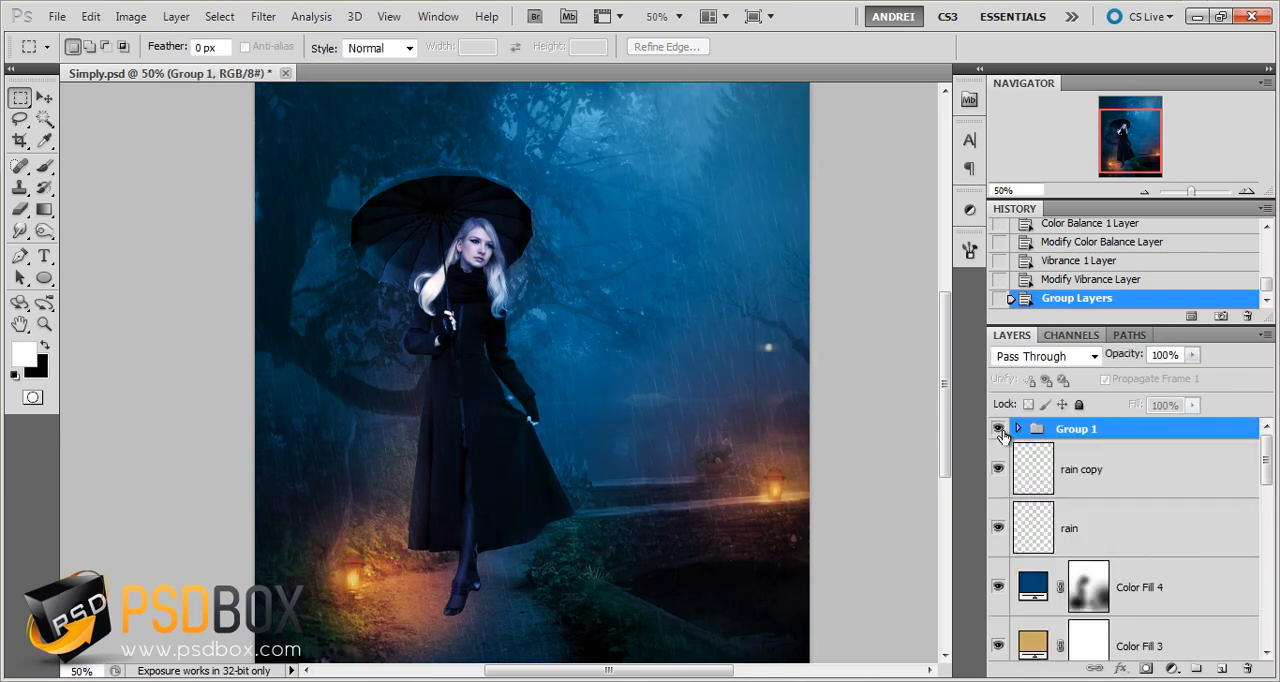
pyautogui.moveTo(1133, 133); pyautogui.dragTo(1133, 135)
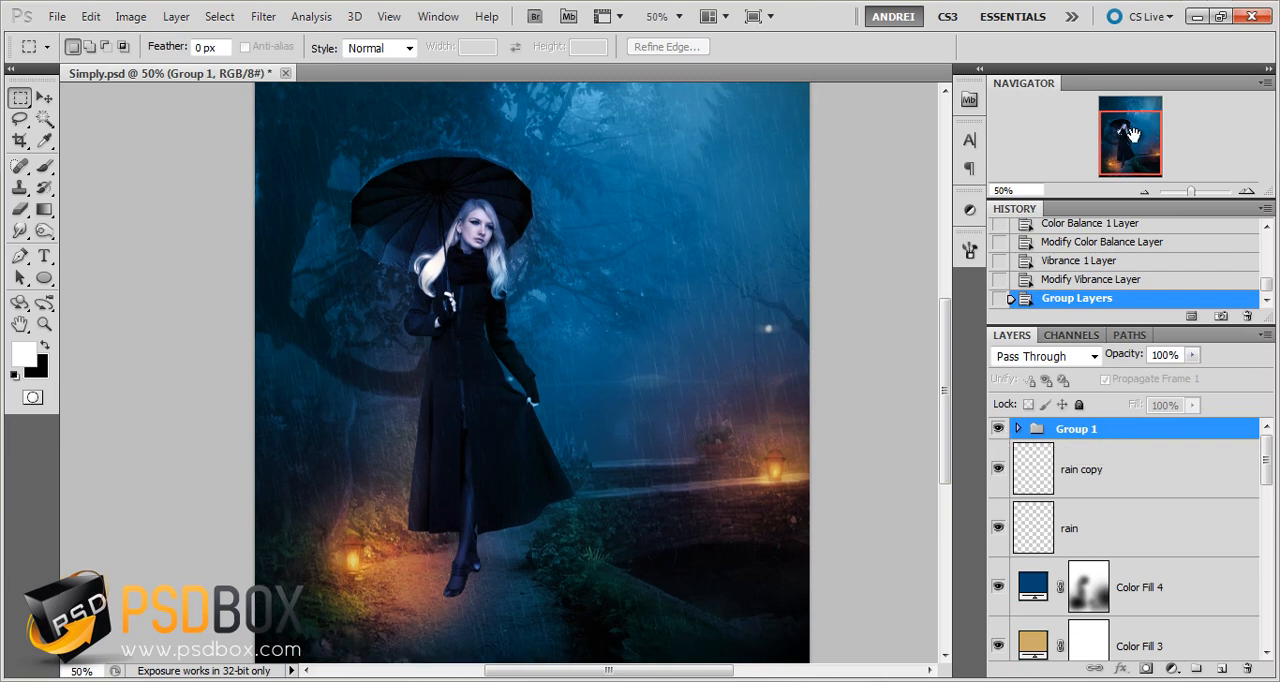